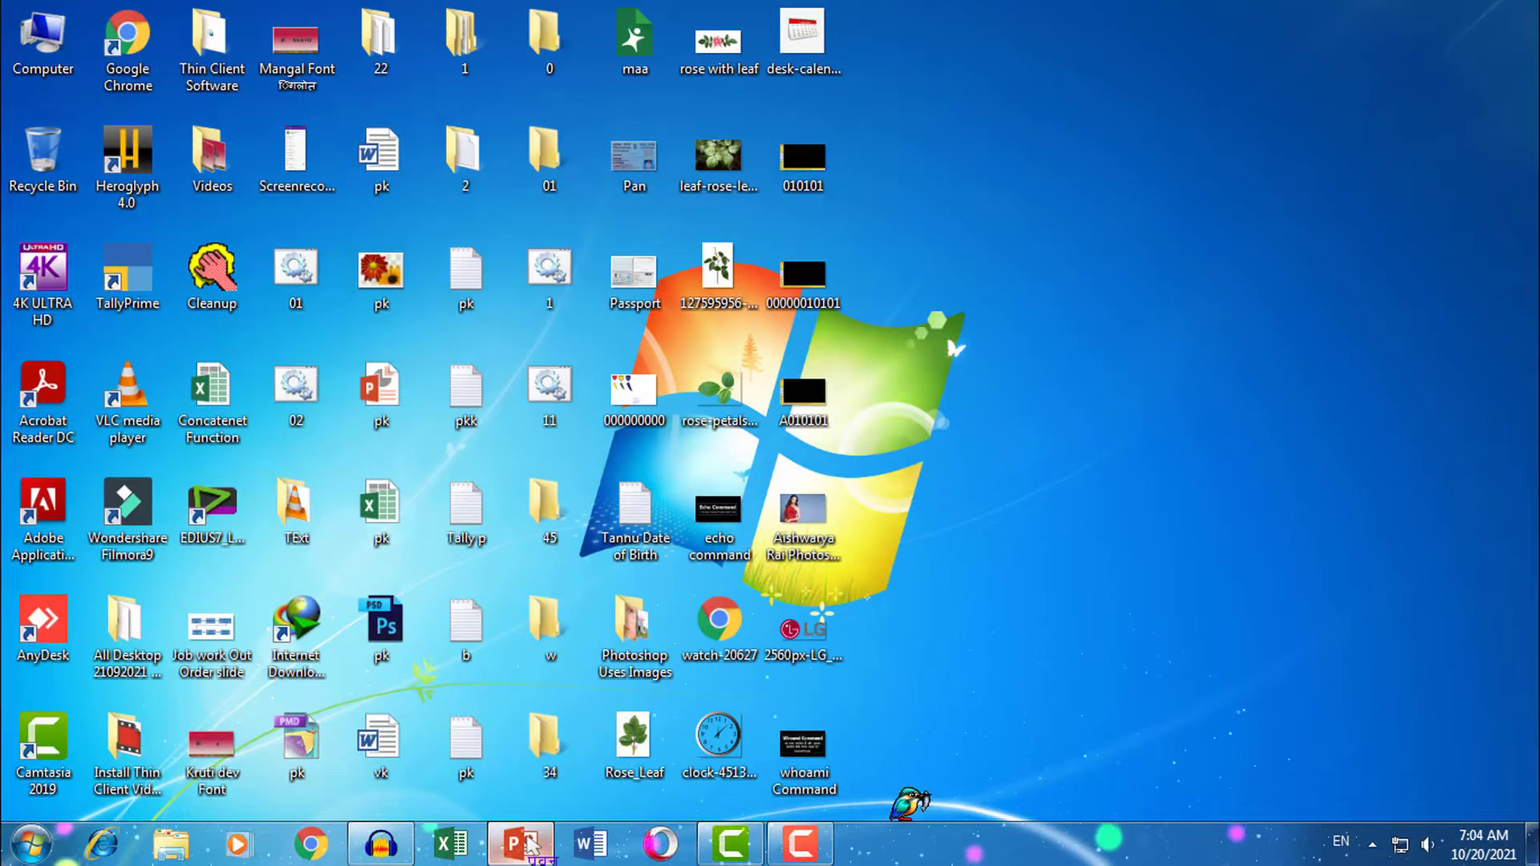
- Search the Windows 7 Start menu for 'powerpoint' and launch PowerPoint 2016
left_click(525, 842)
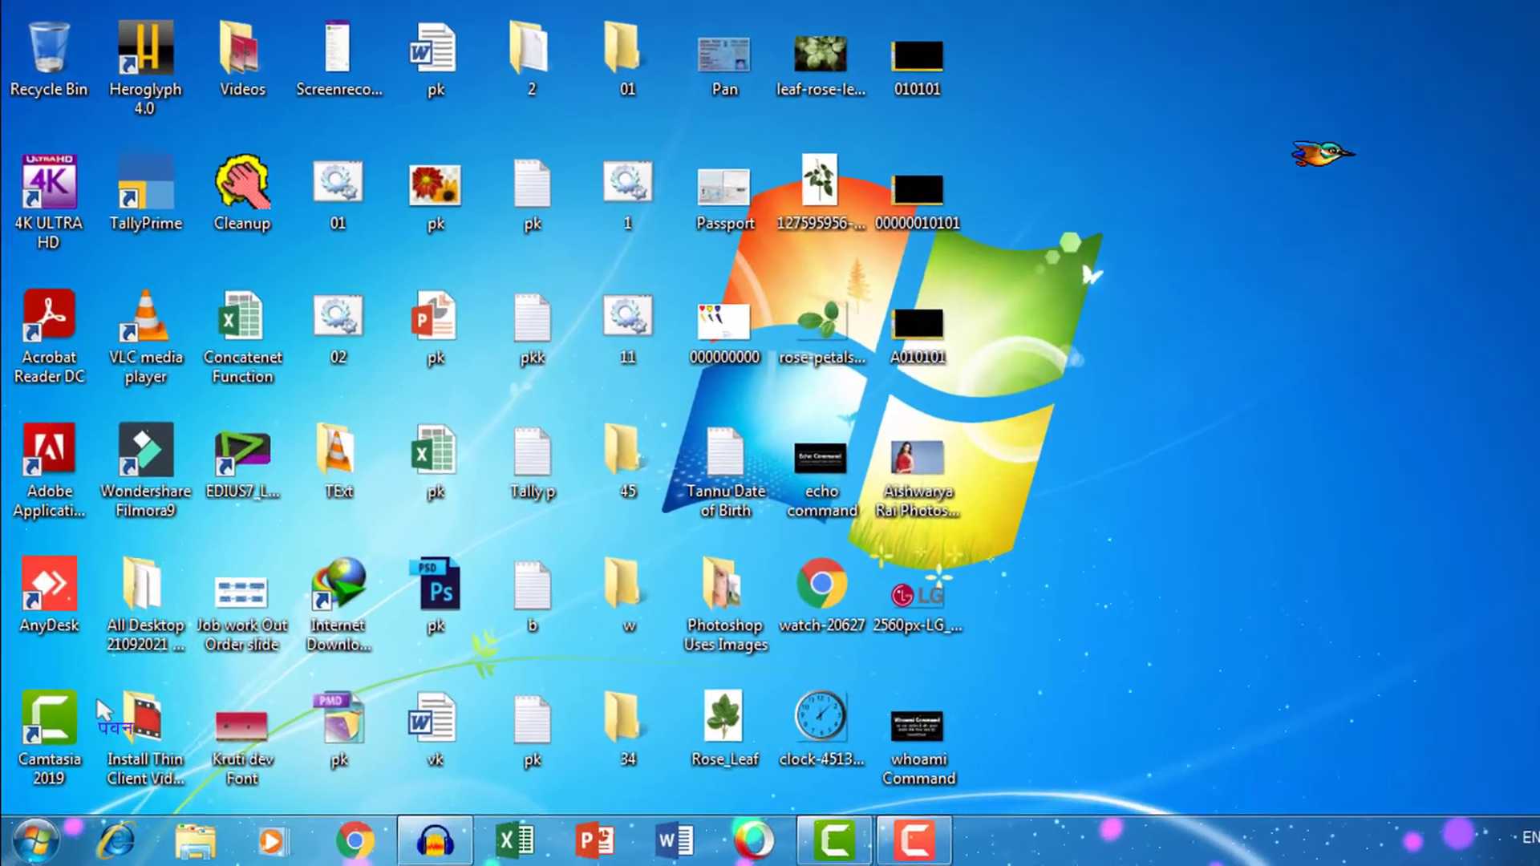
key("super")
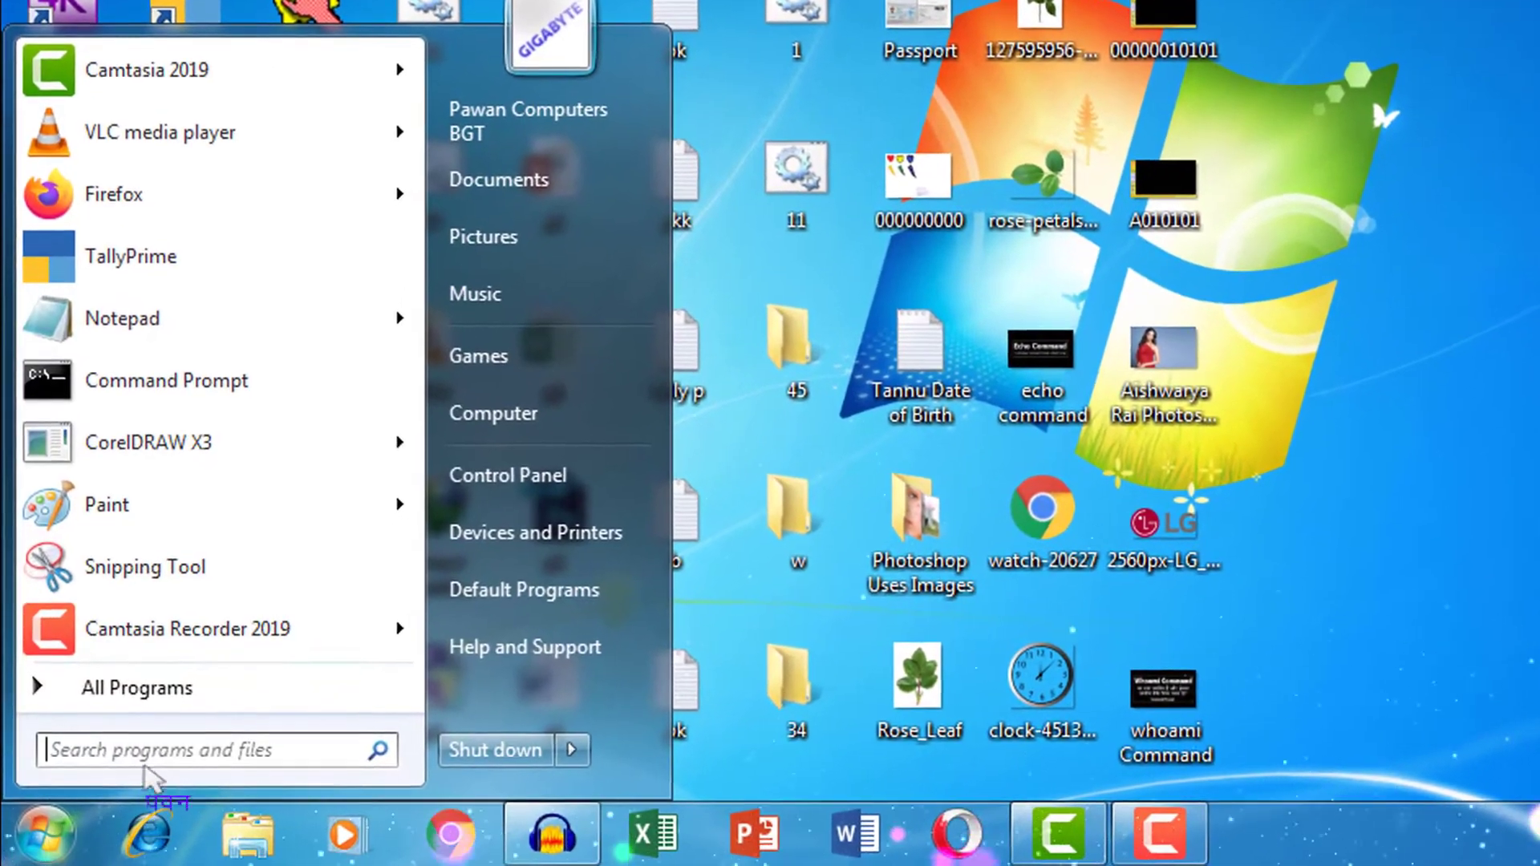
type("p")
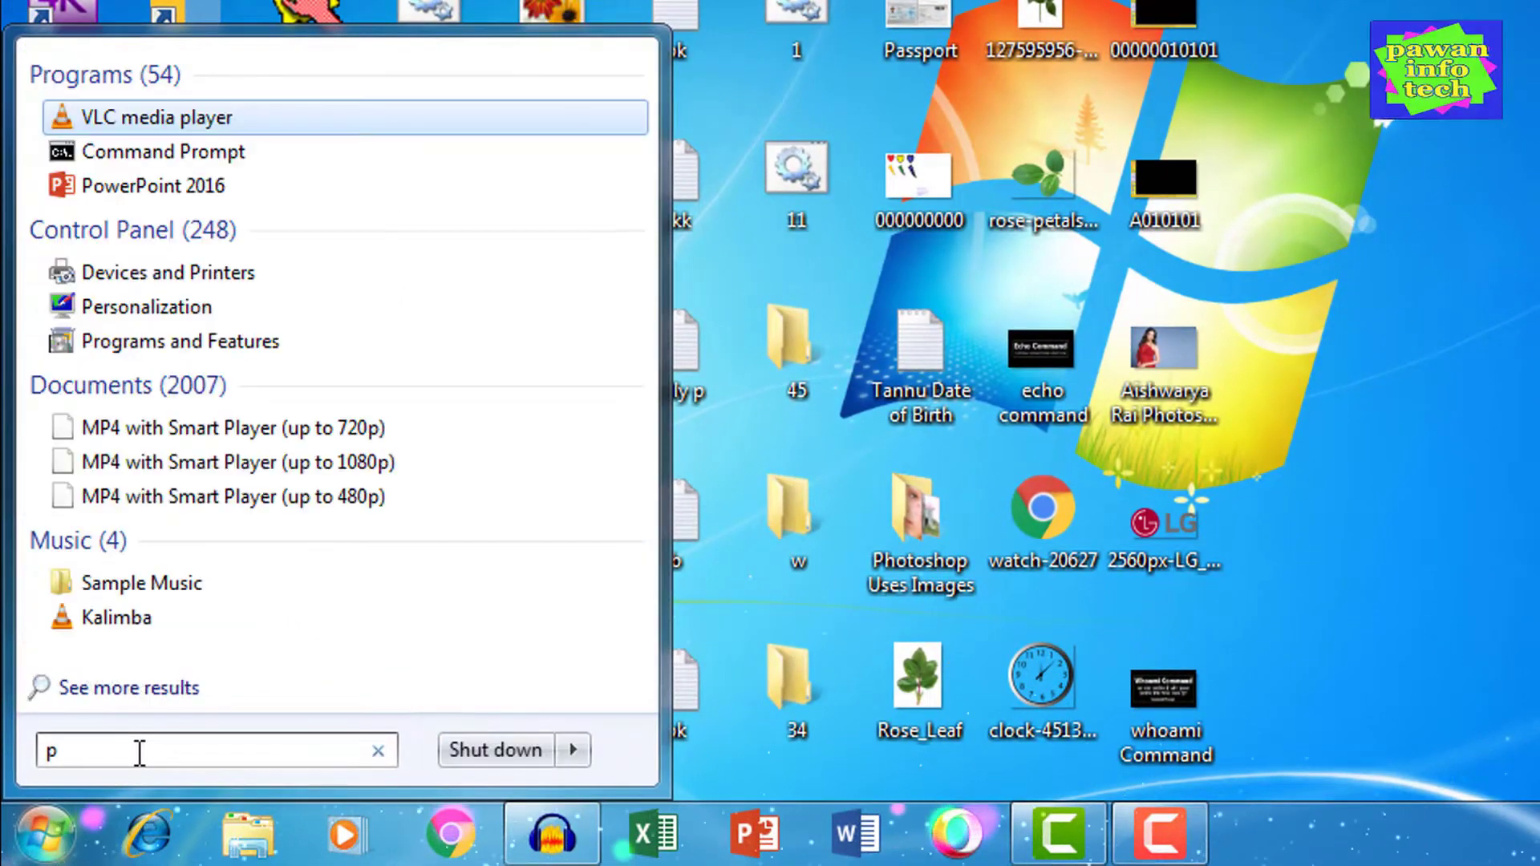
type("owerpoint")
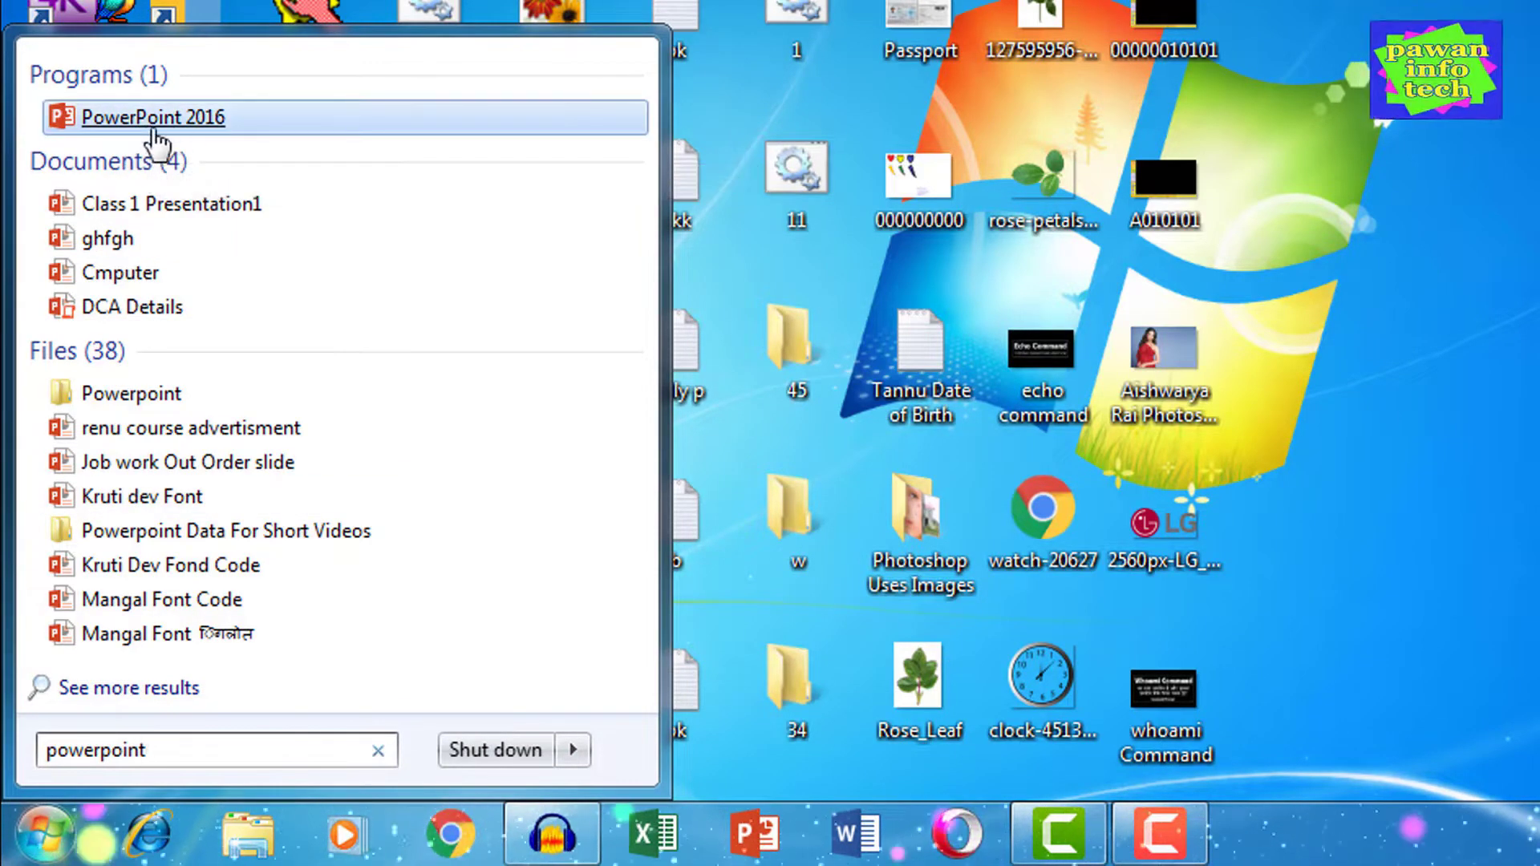
left_click(154, 135)
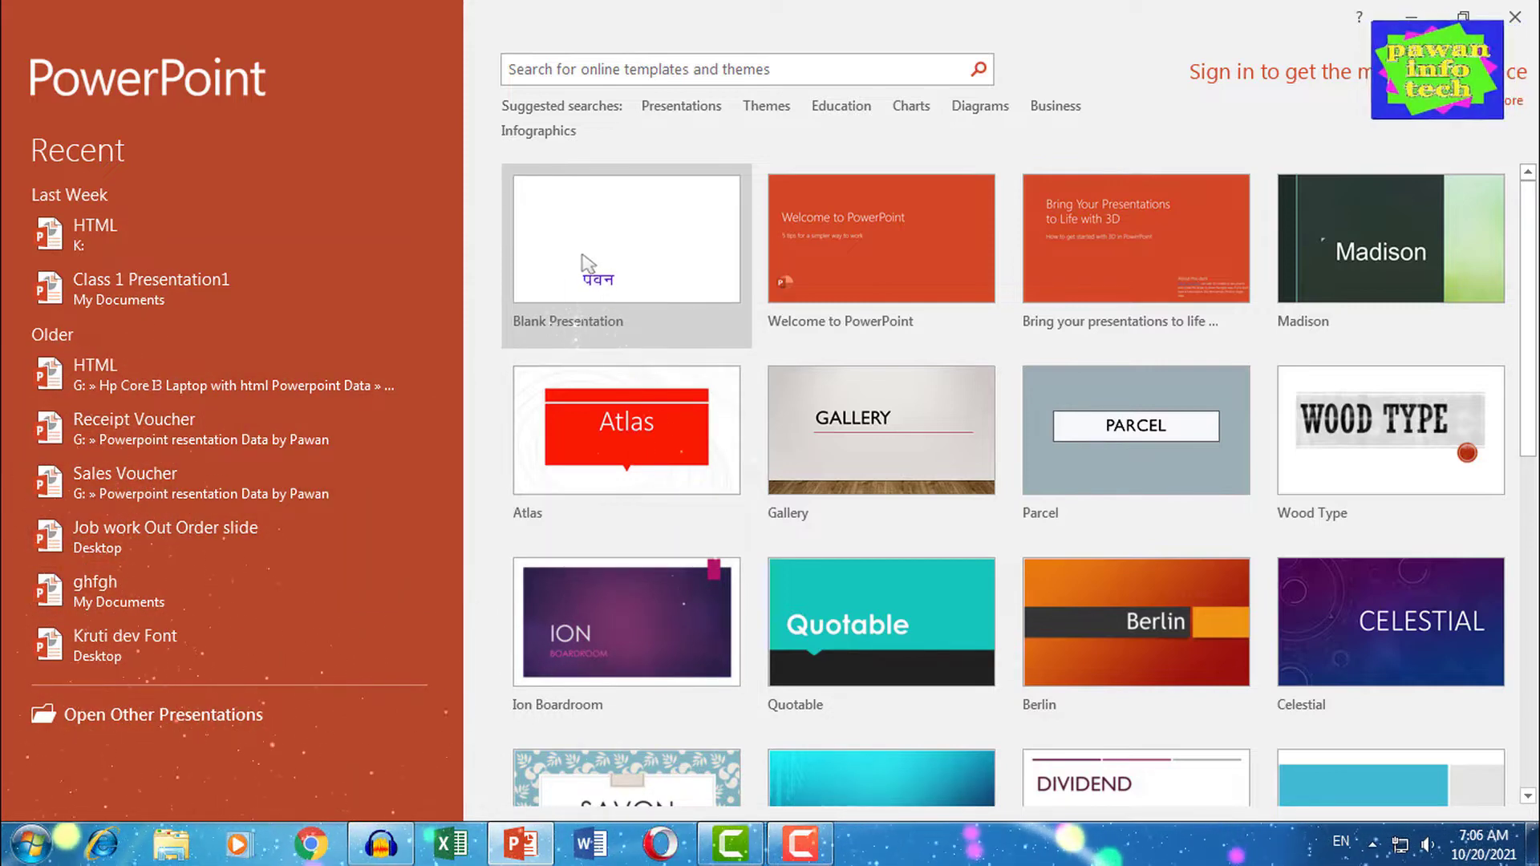
- Create a blank presentation and switch its slide to the Blank layout
left_click(618, 222)
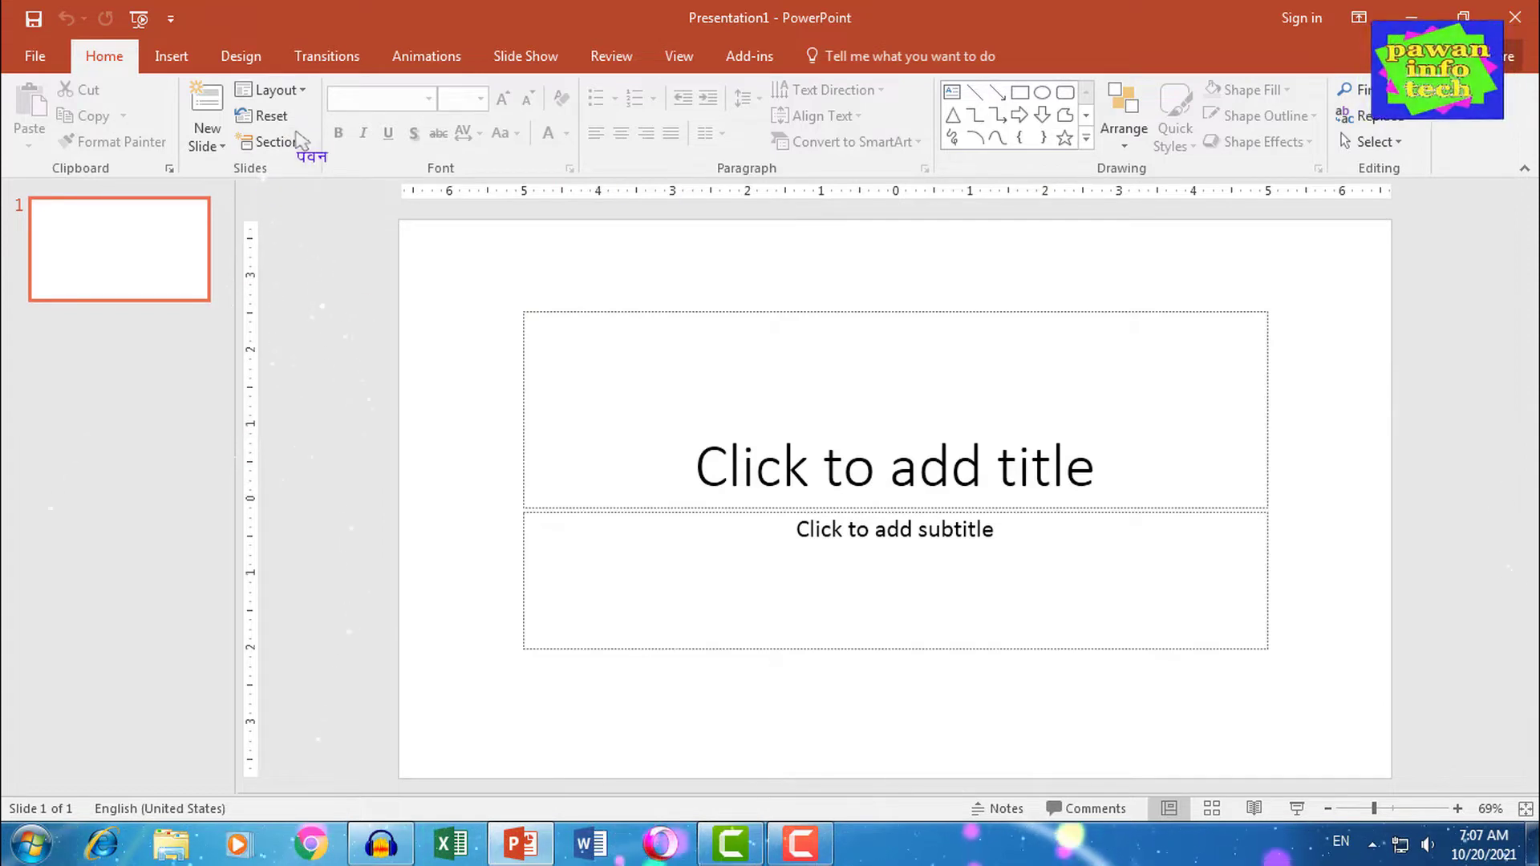
left_click(299, 95)
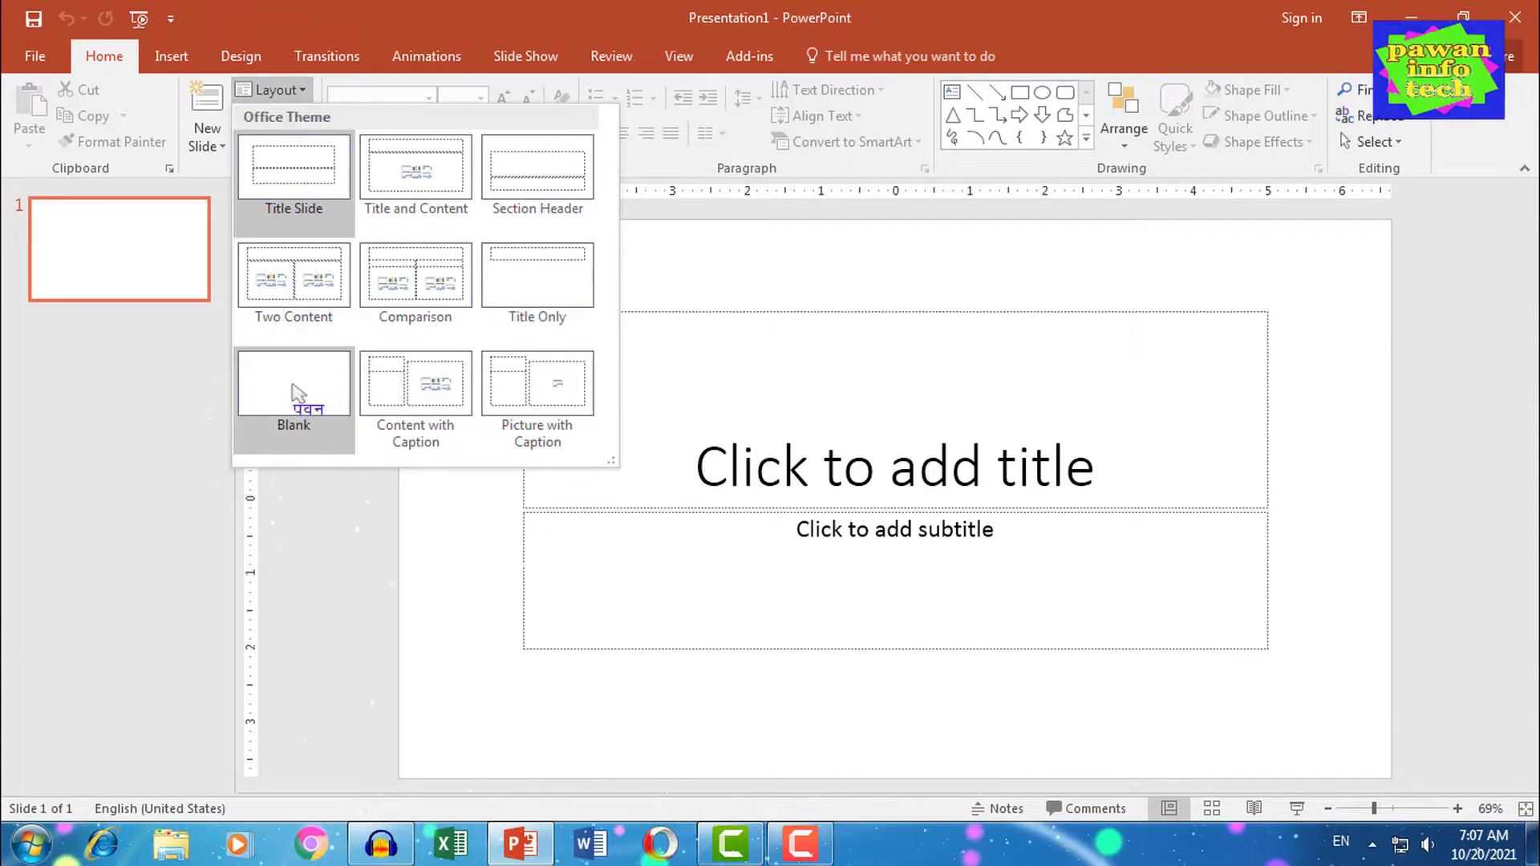
left_click(308, 395)
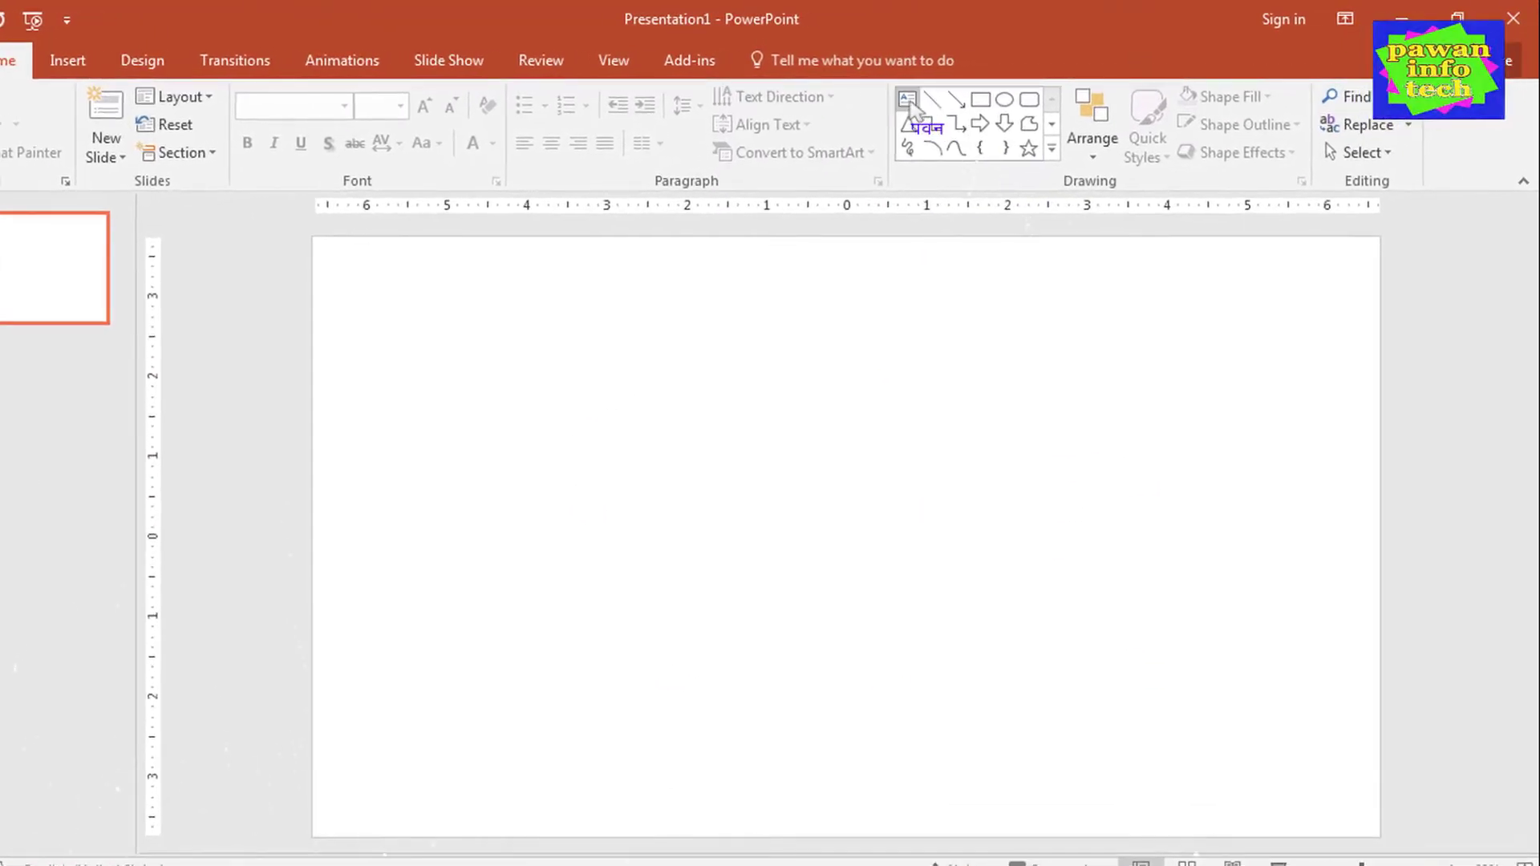
- Draw a text box and fill it with =rand() sample paragraphs
left_click(909, 102)
left_click_drag(377, 290, 894, 506)
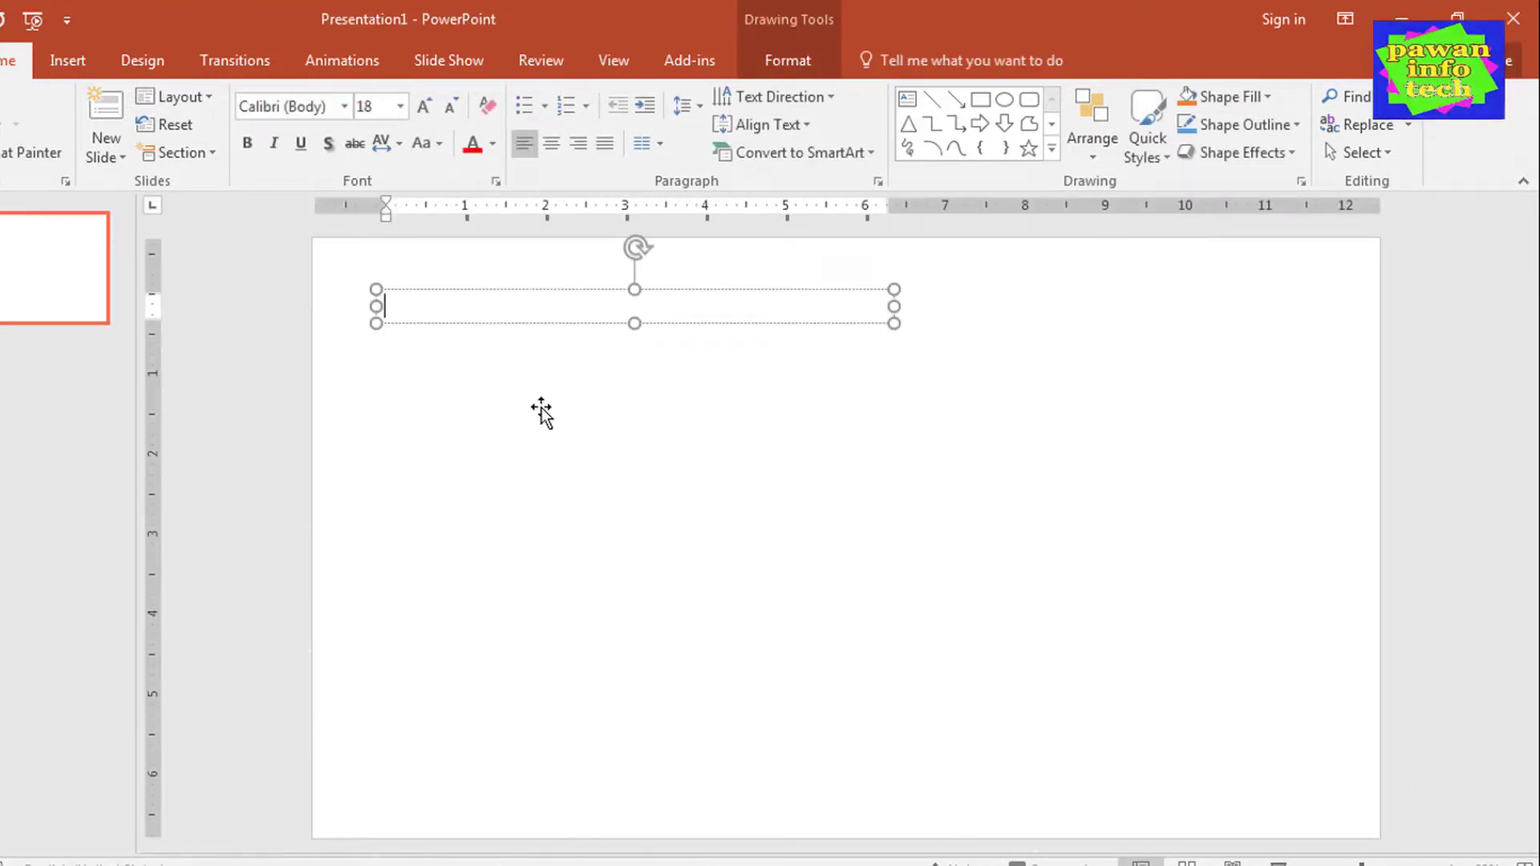
type("=ra")
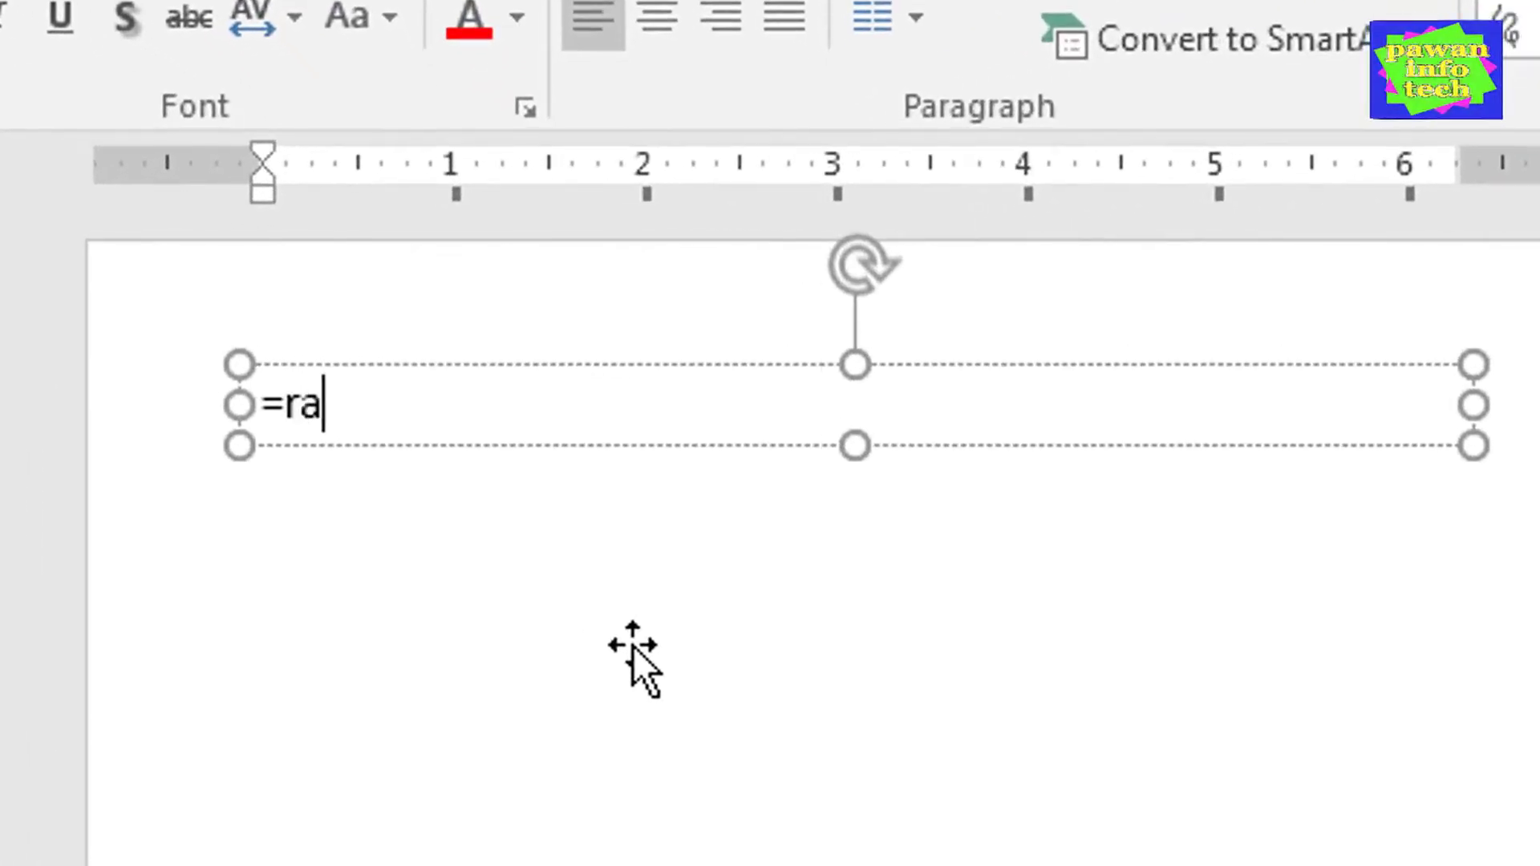
type("nd()")
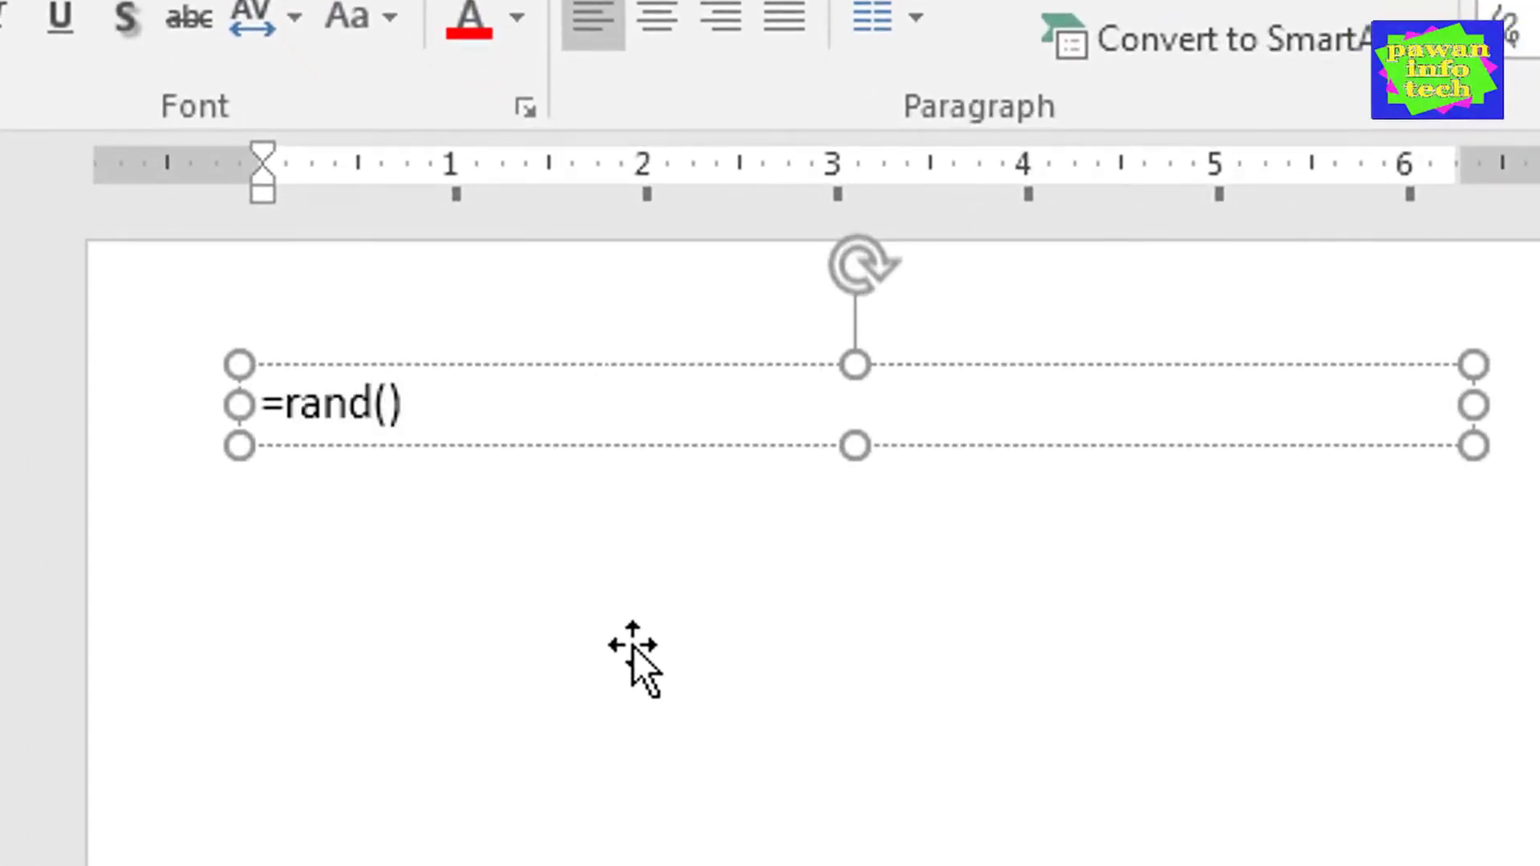
key("Return")
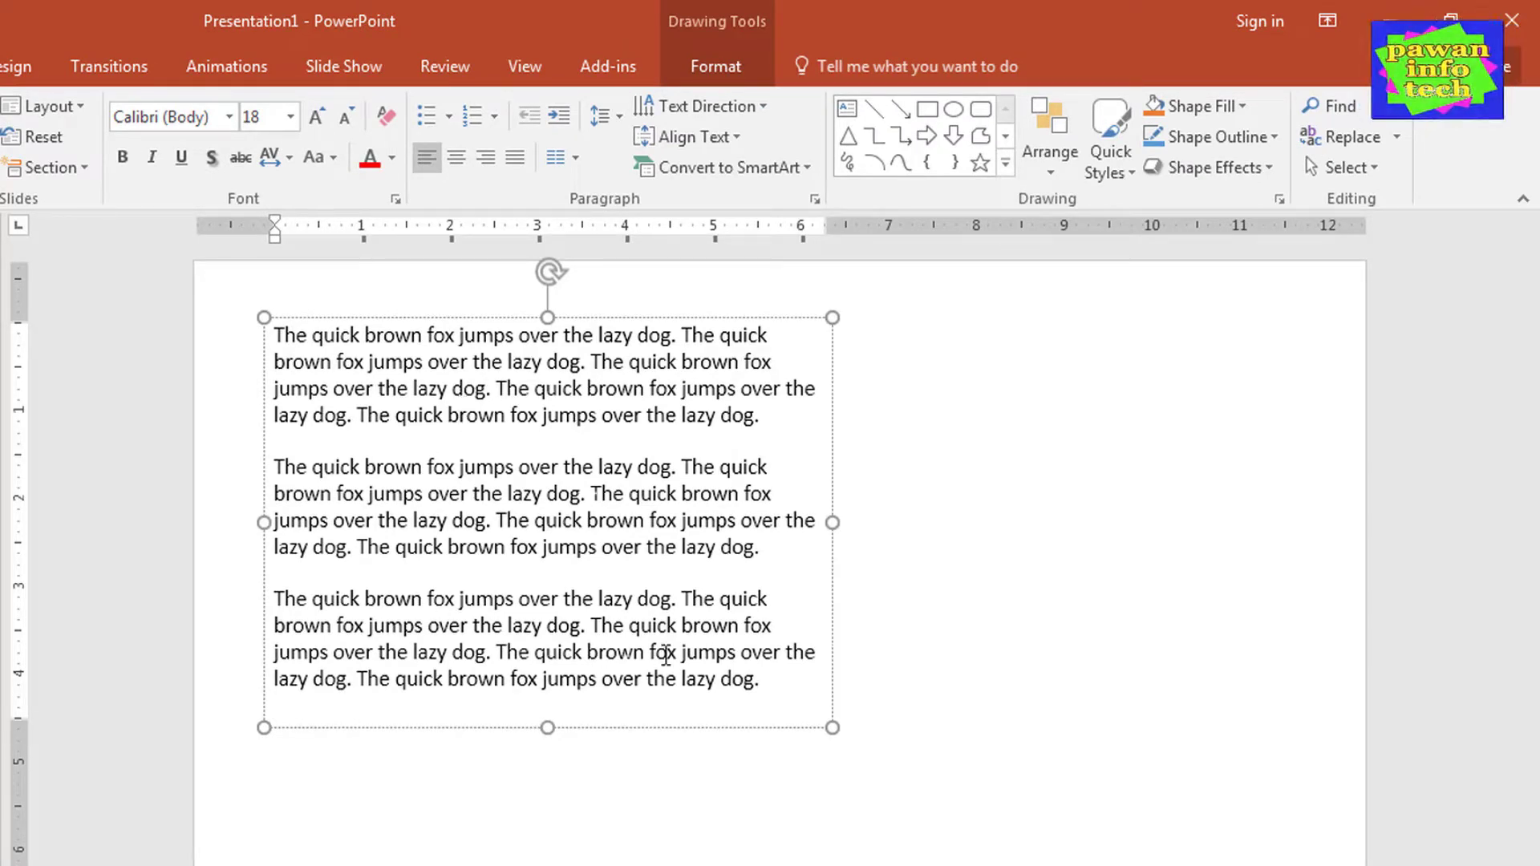
left_click_drag(762, 678, 274, 335)
key("ctrl+c")
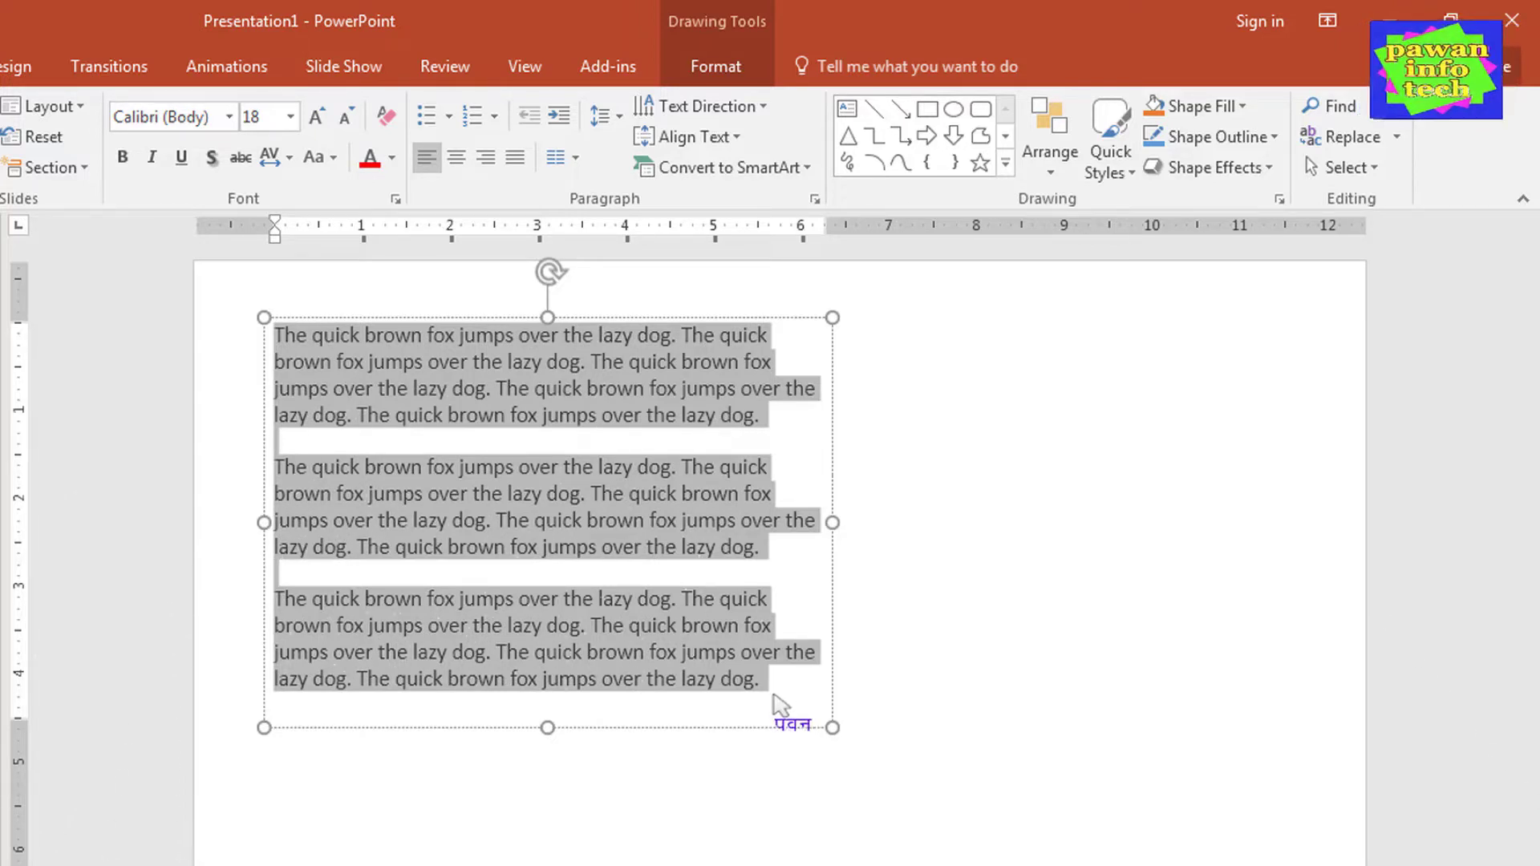
- Widen the text box toward the right edge and paste two more copies of the paragraphs
left_click(797, 705)
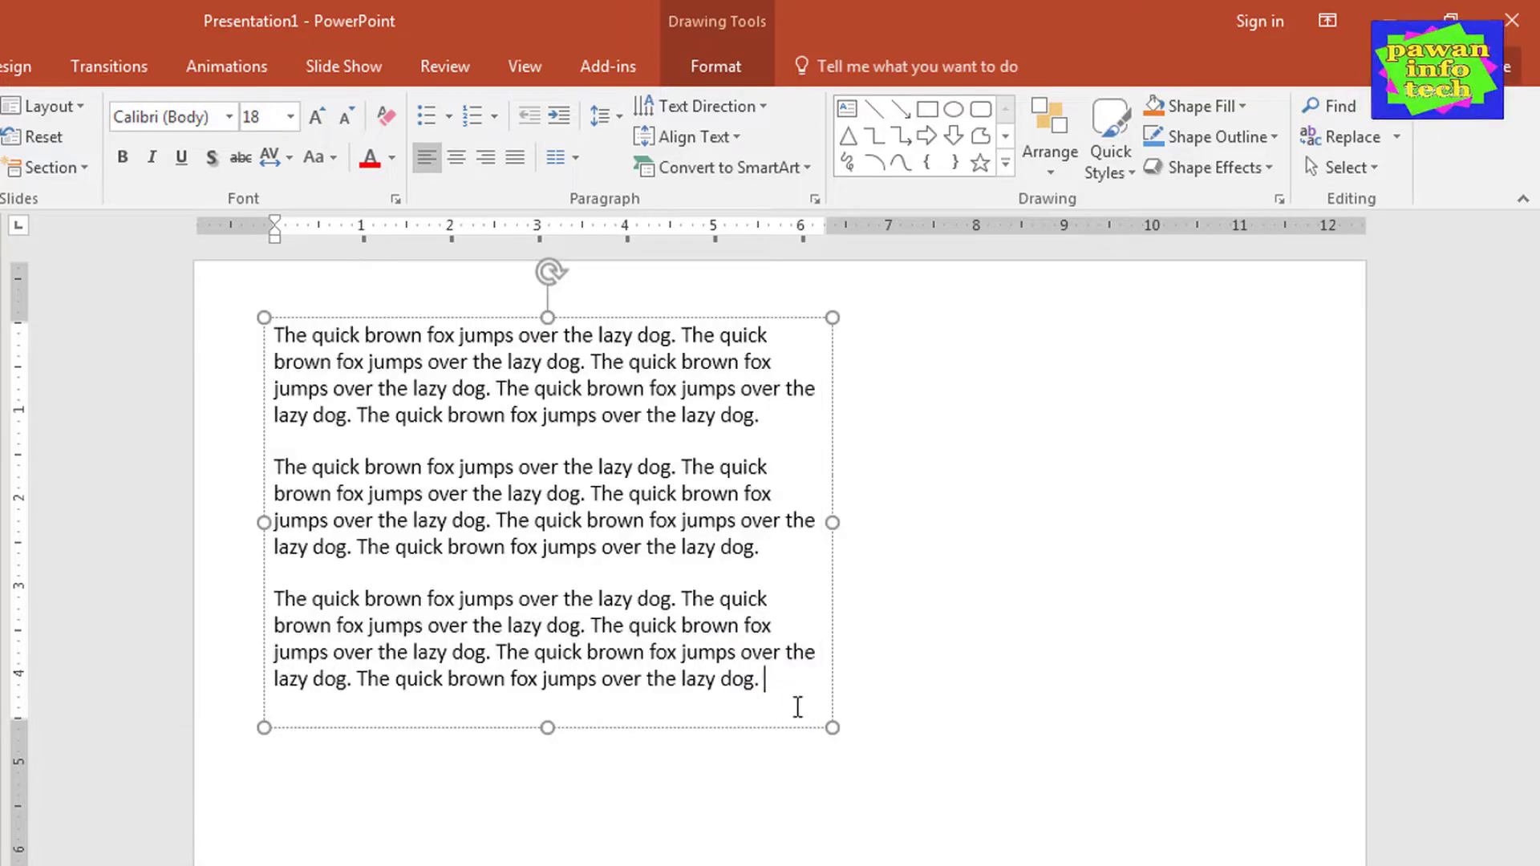
mouse_move(830, 725)
left_mouse_down()
mouse_move(1166, 840)
mouse_move(1326, 864)
left_mouse_up()
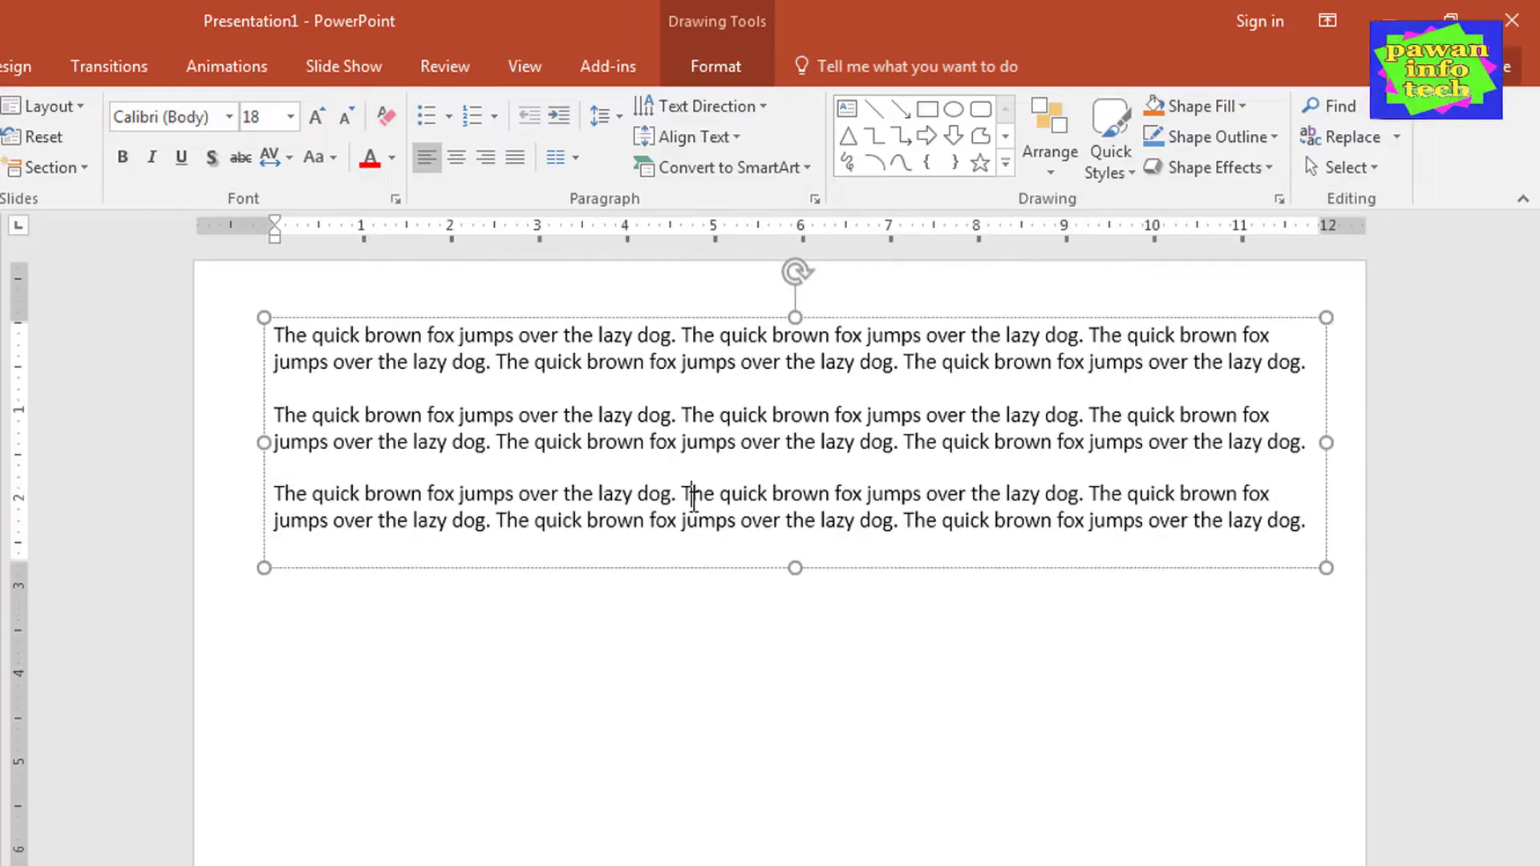
key("ctrl+a")
key("ctrl+v")
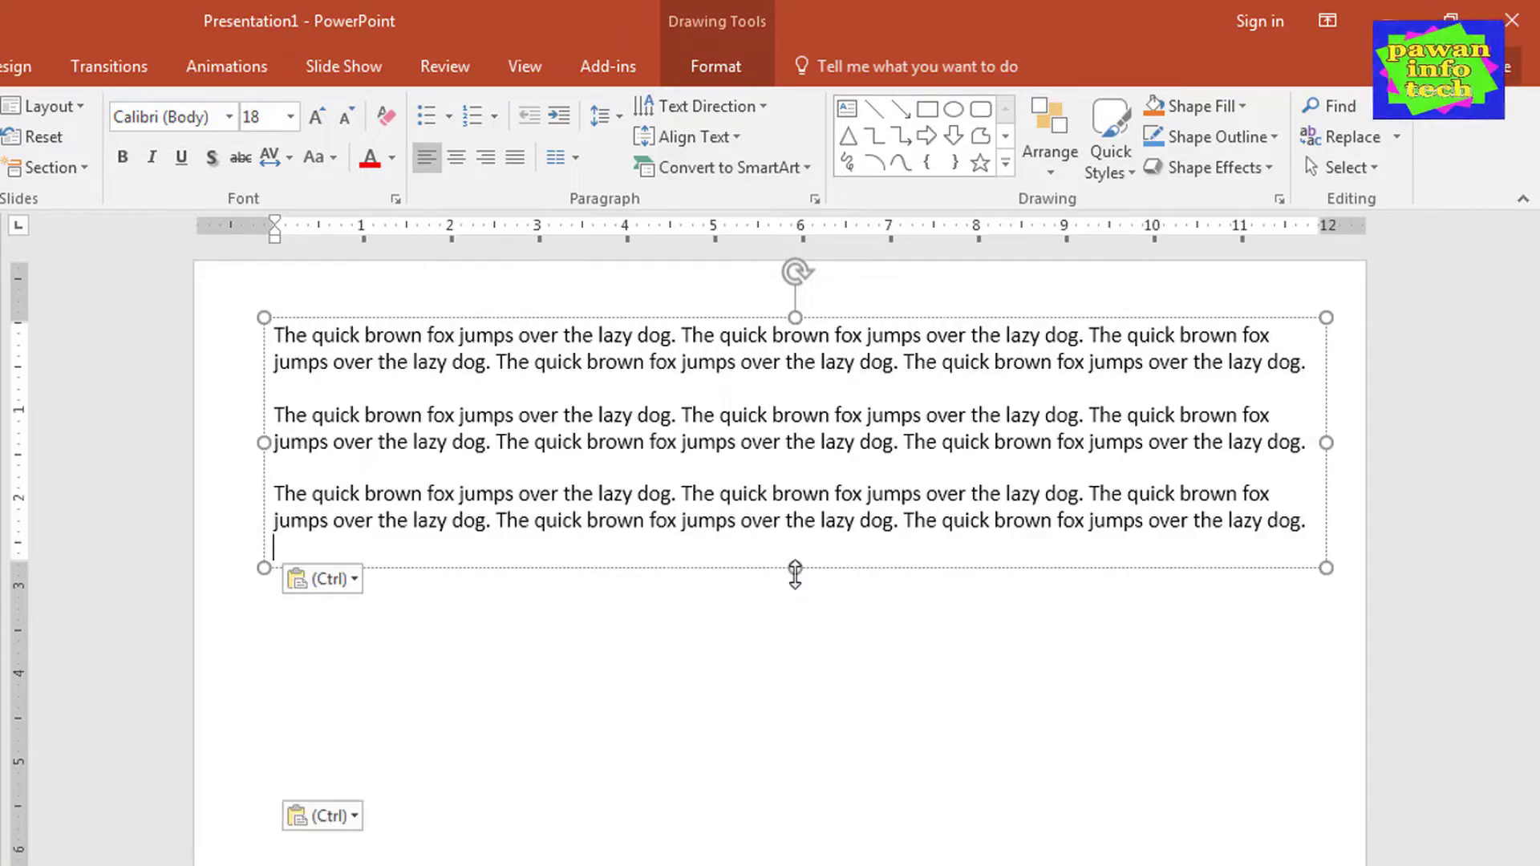
key("ctrl+v")
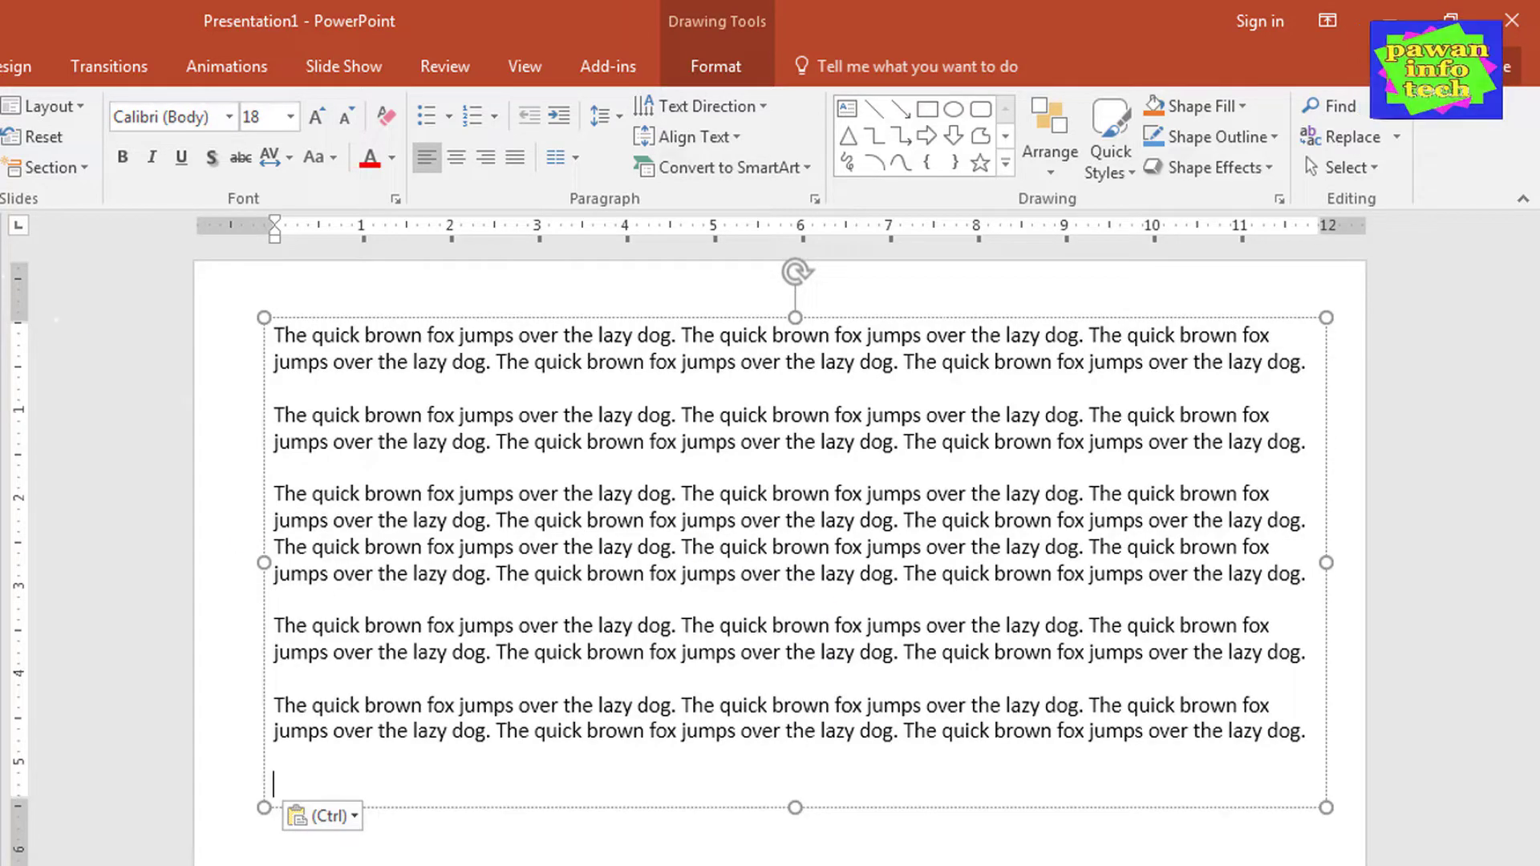
left_click_drag(744, 321, 730, 320)
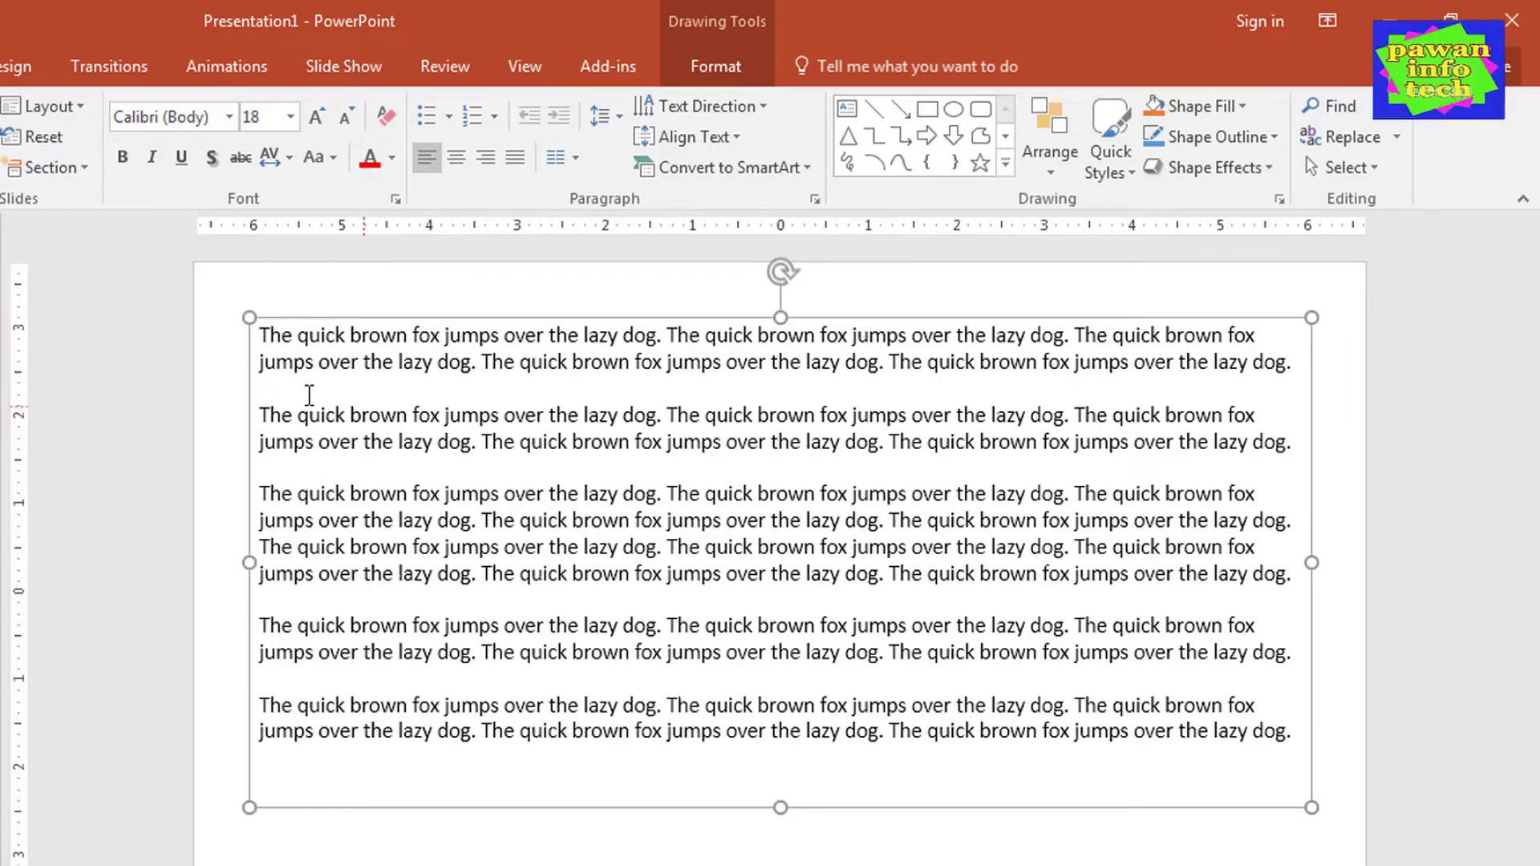
left_click(269, 384)
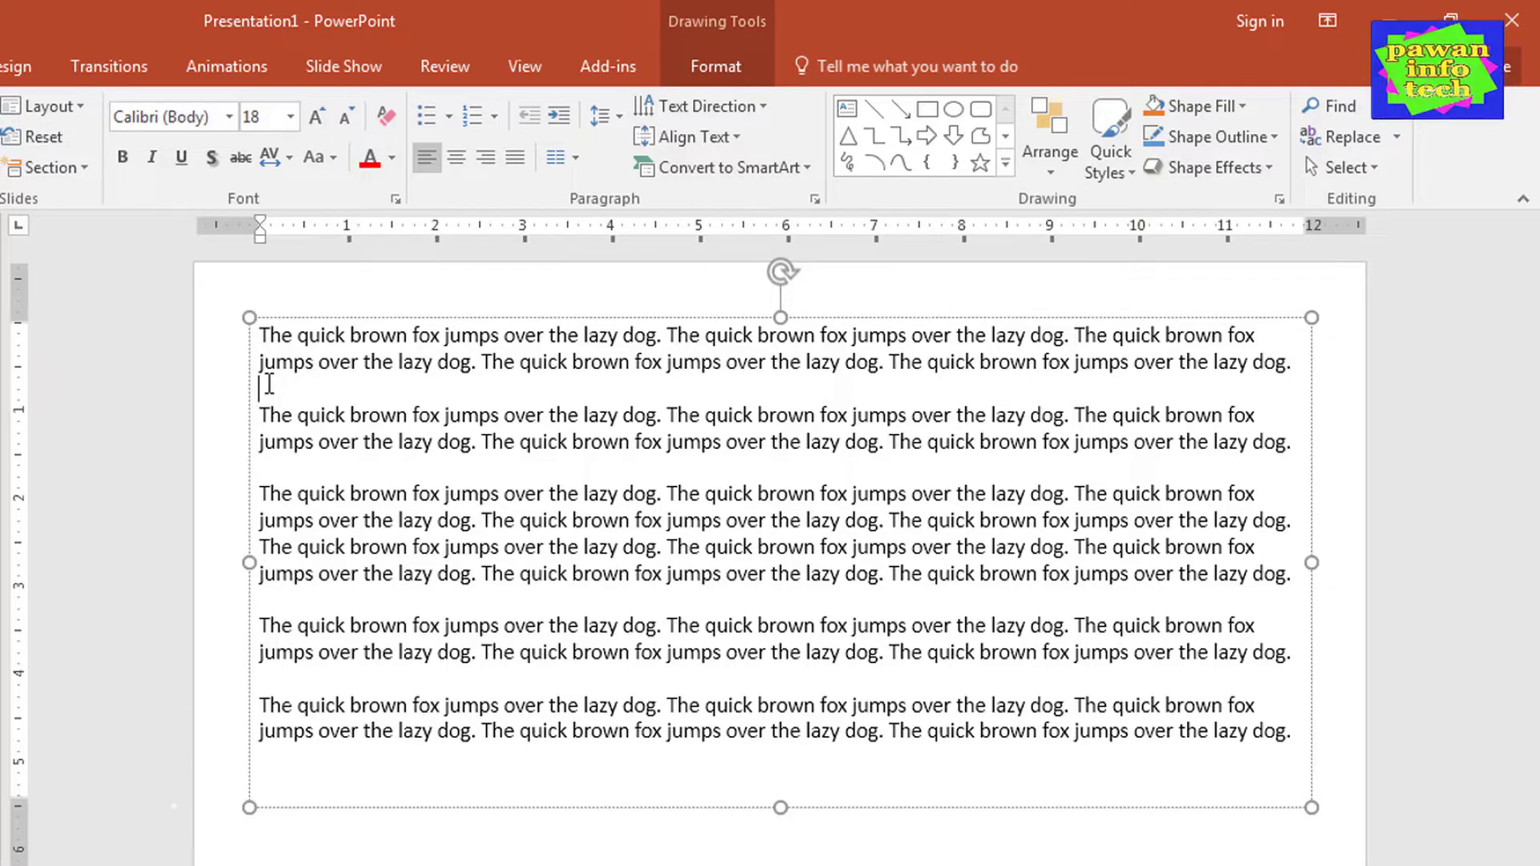
- Add the lines 'Qui compute', 'Qui computer', 'Qui qui computers' and 'Qui qui computerss' between paragraphs
type("qui")
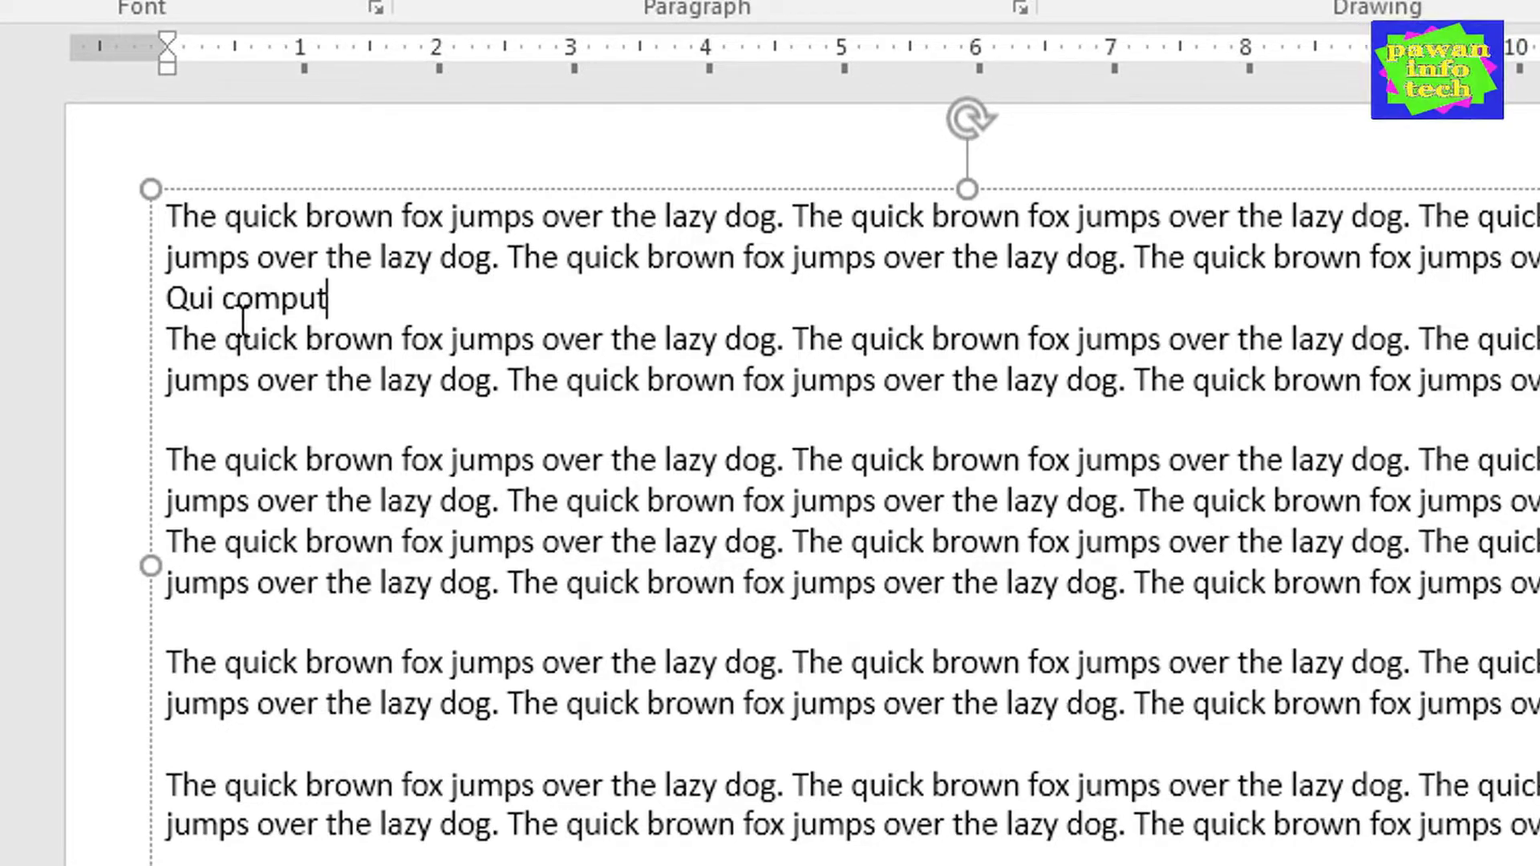
type("e")
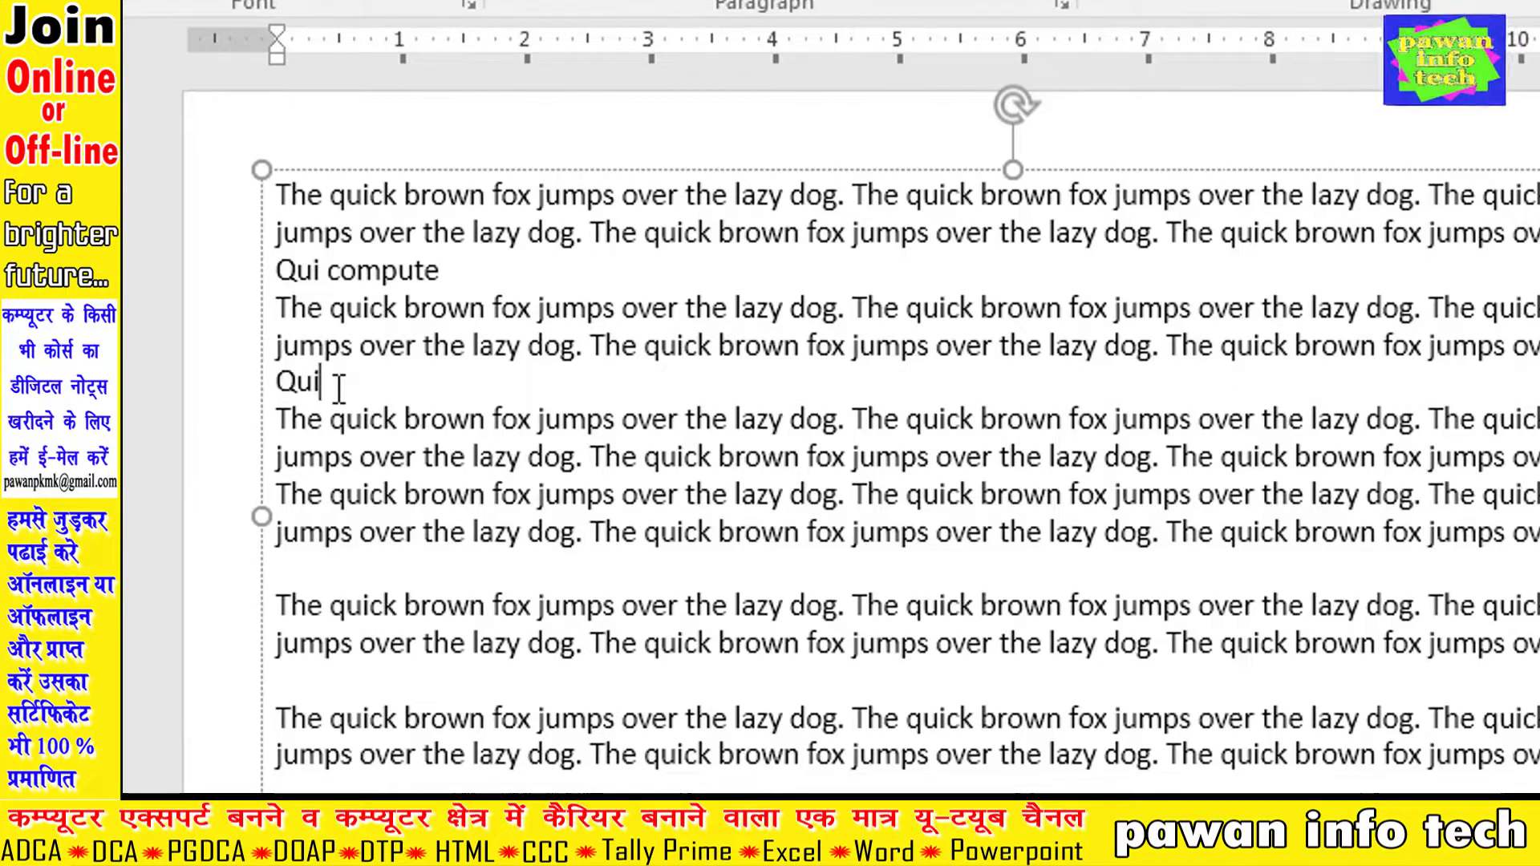
type("uter")
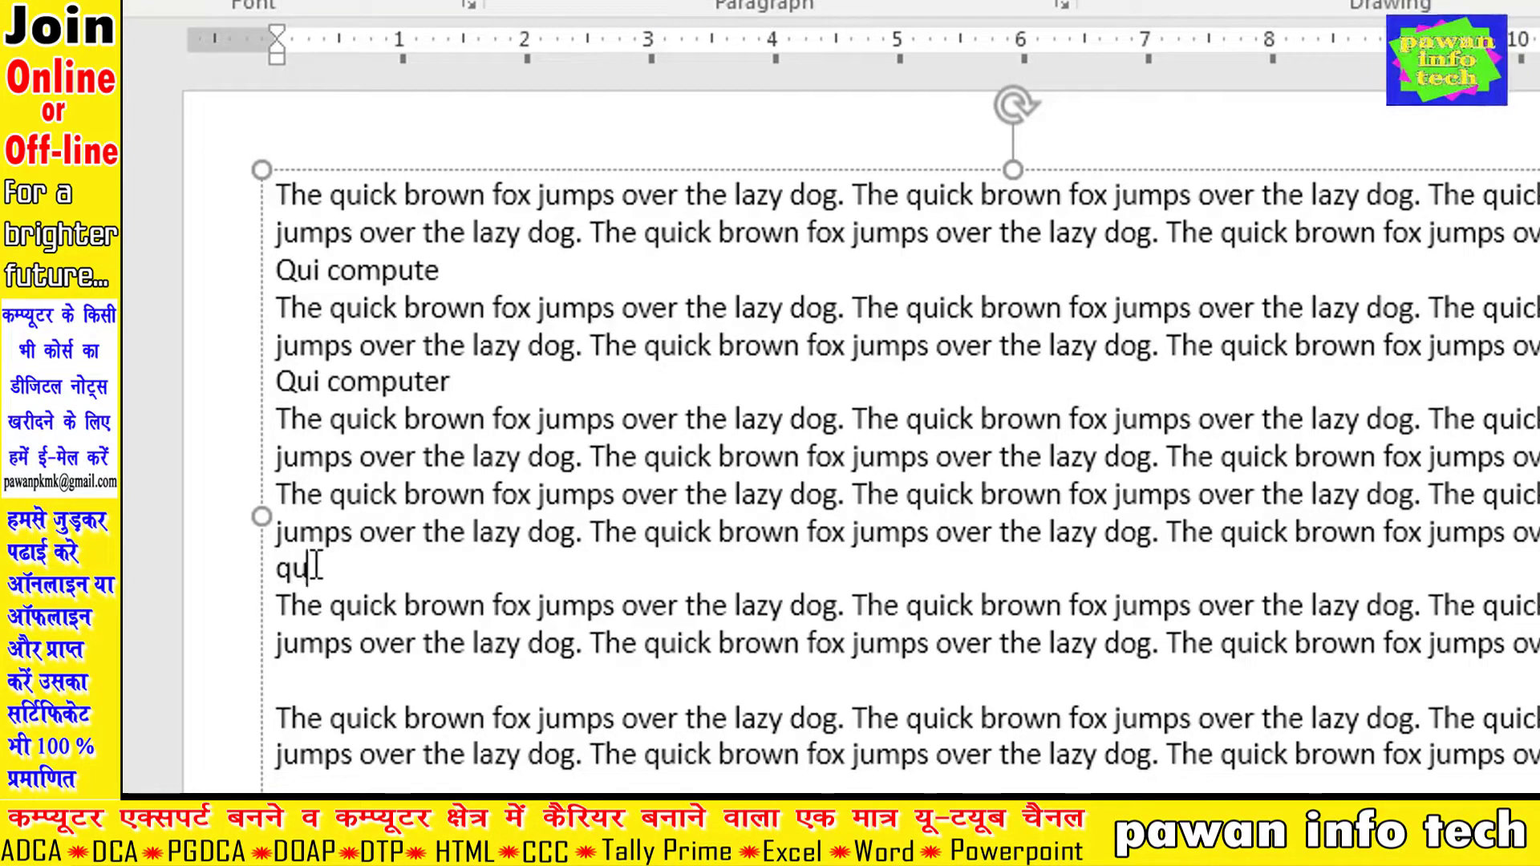
type(" qui co")
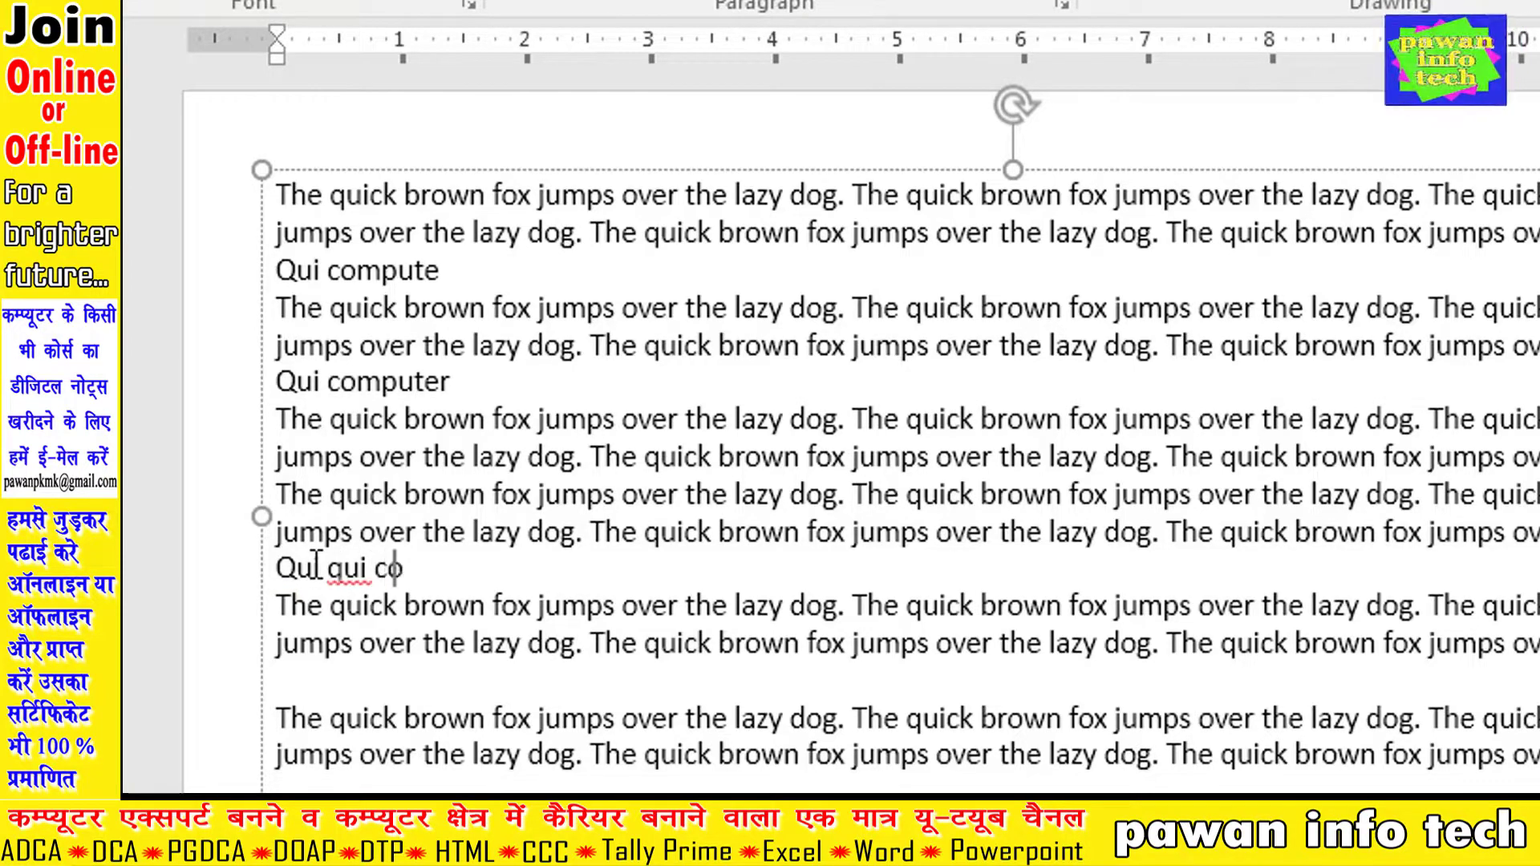
type("mputers")
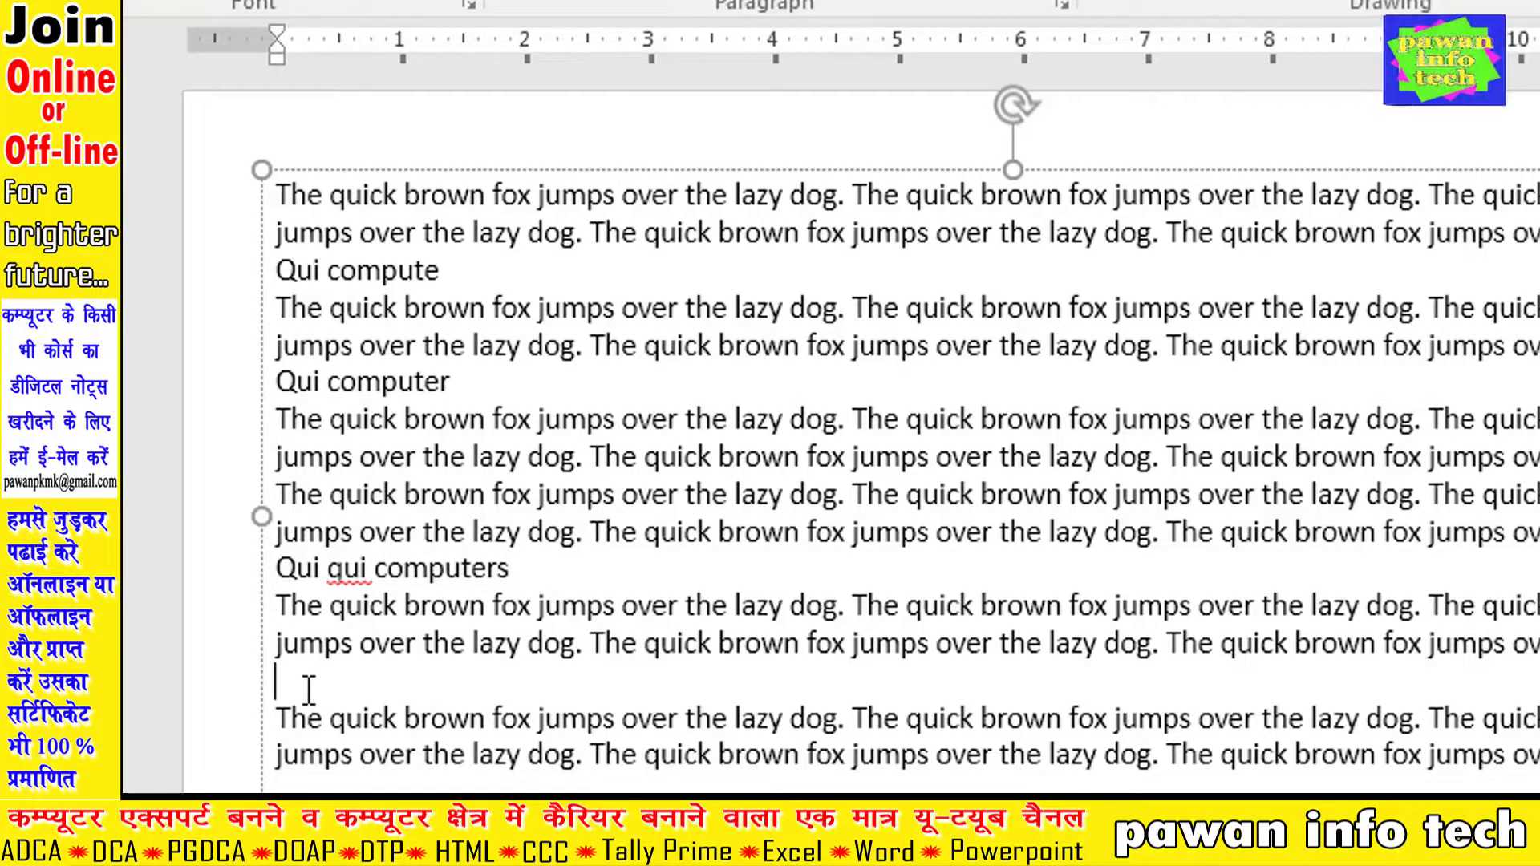
type("ququ")
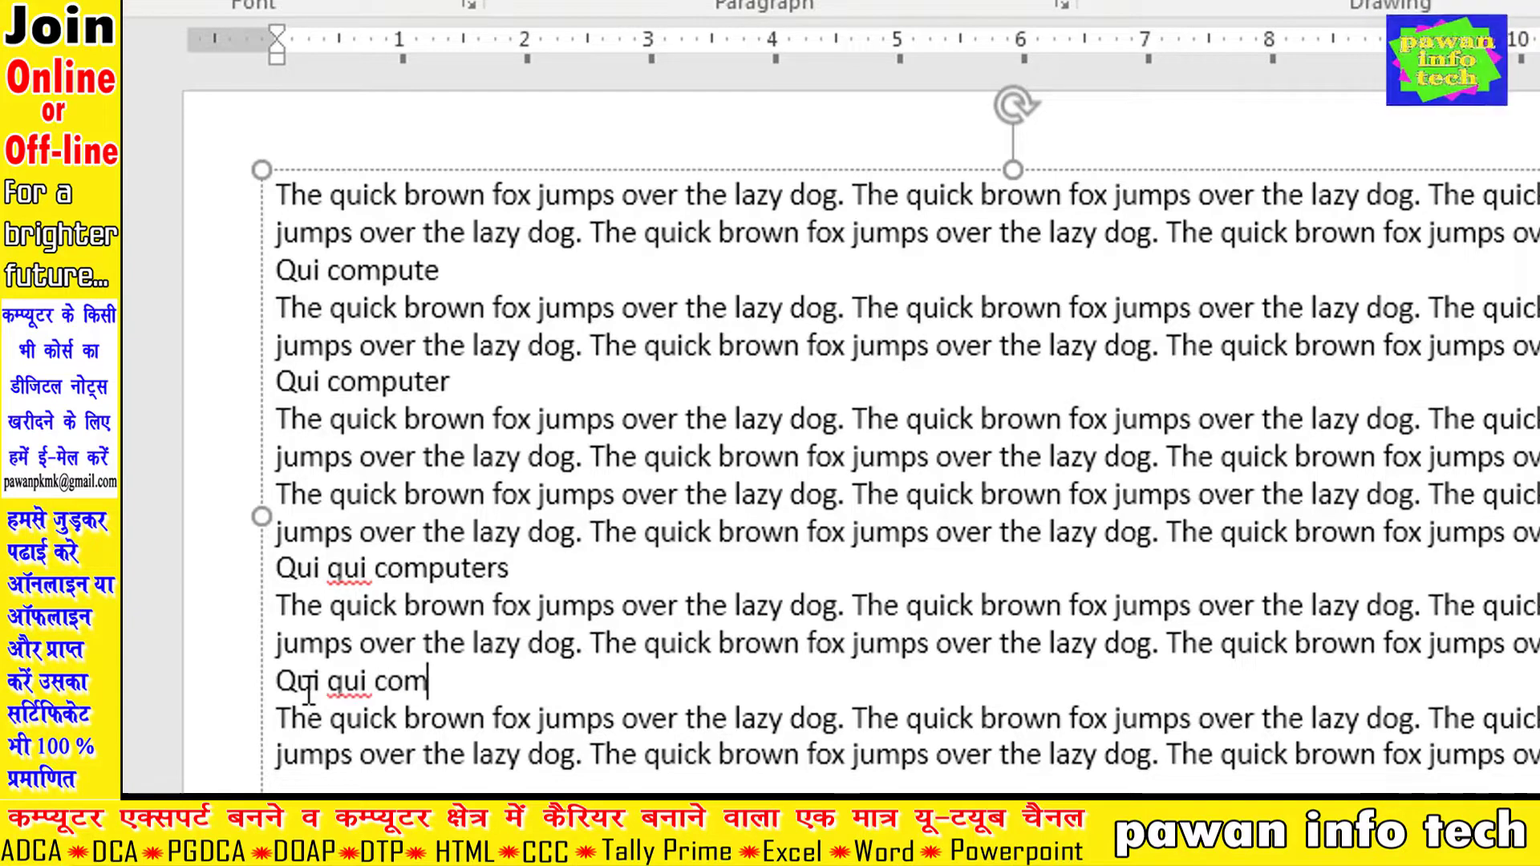
type("puterss")
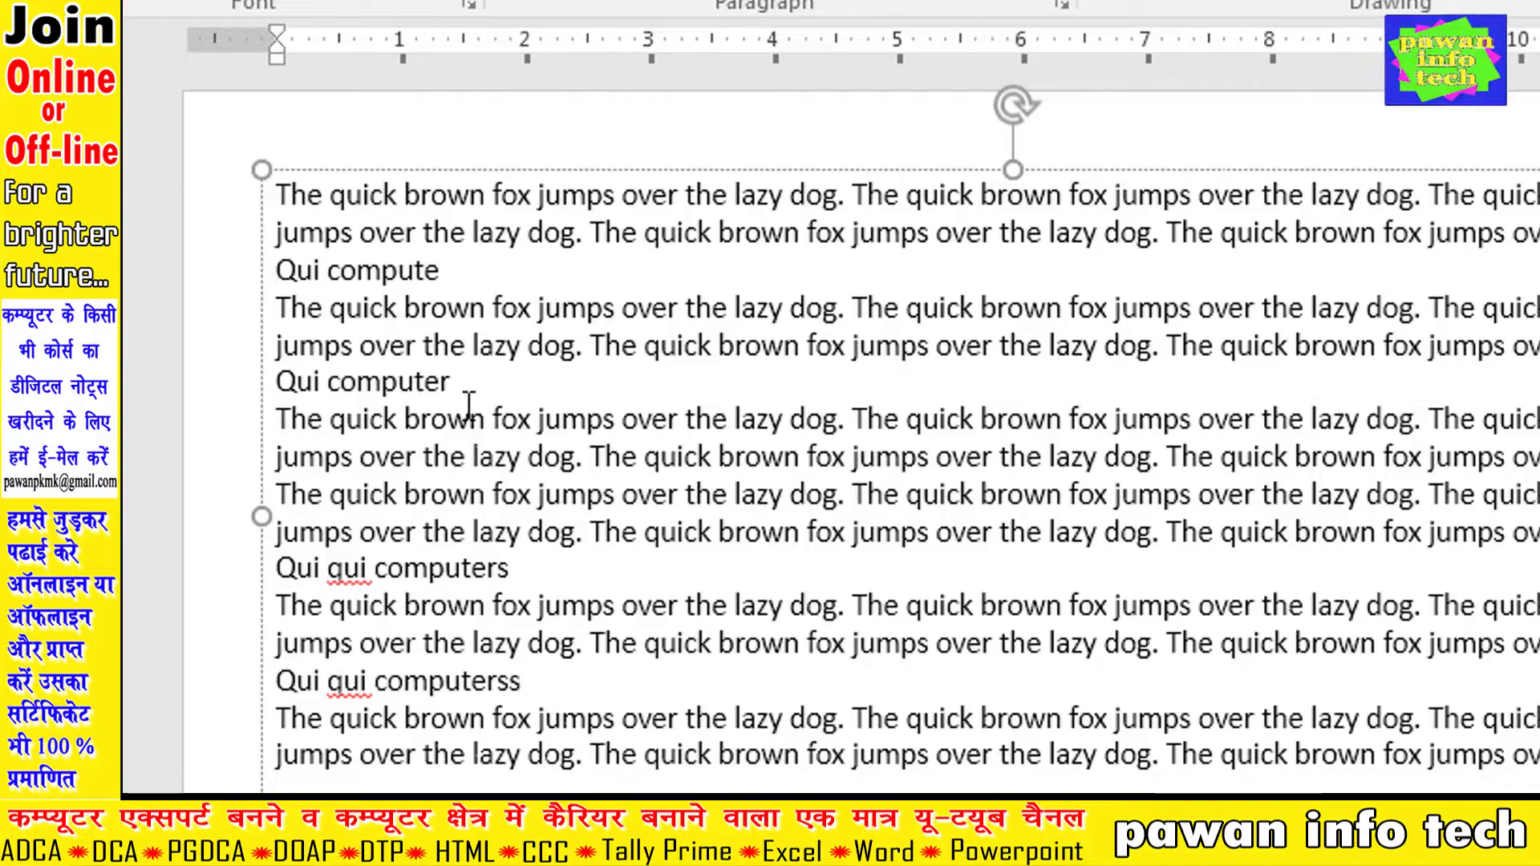
left_click(263, 180)
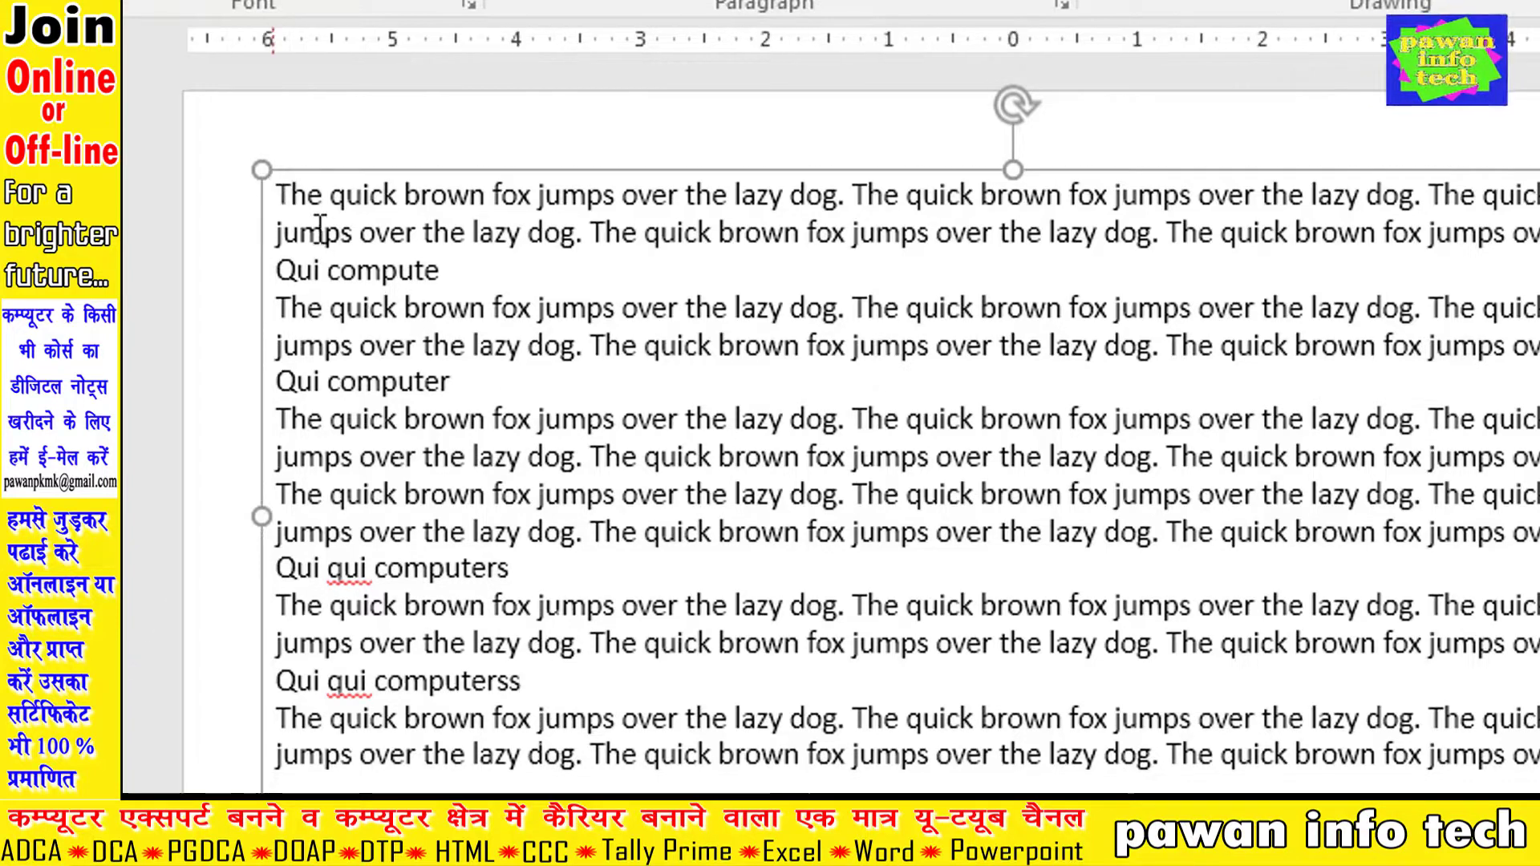
left_click(562, 686)
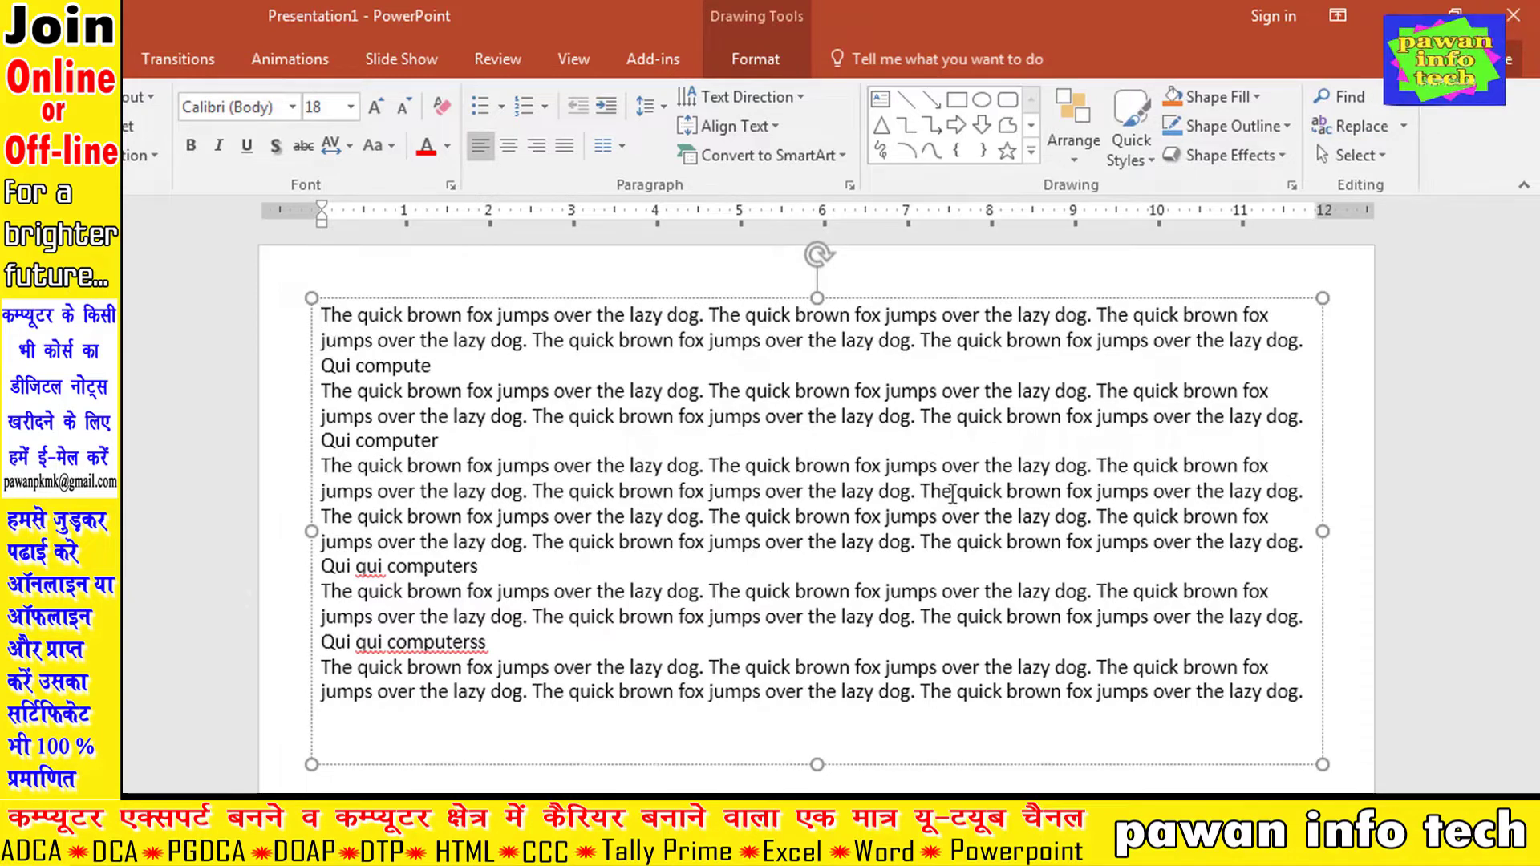
- Find 'the' in the text and step through every match until the last-match message
left_click(1339, 96)
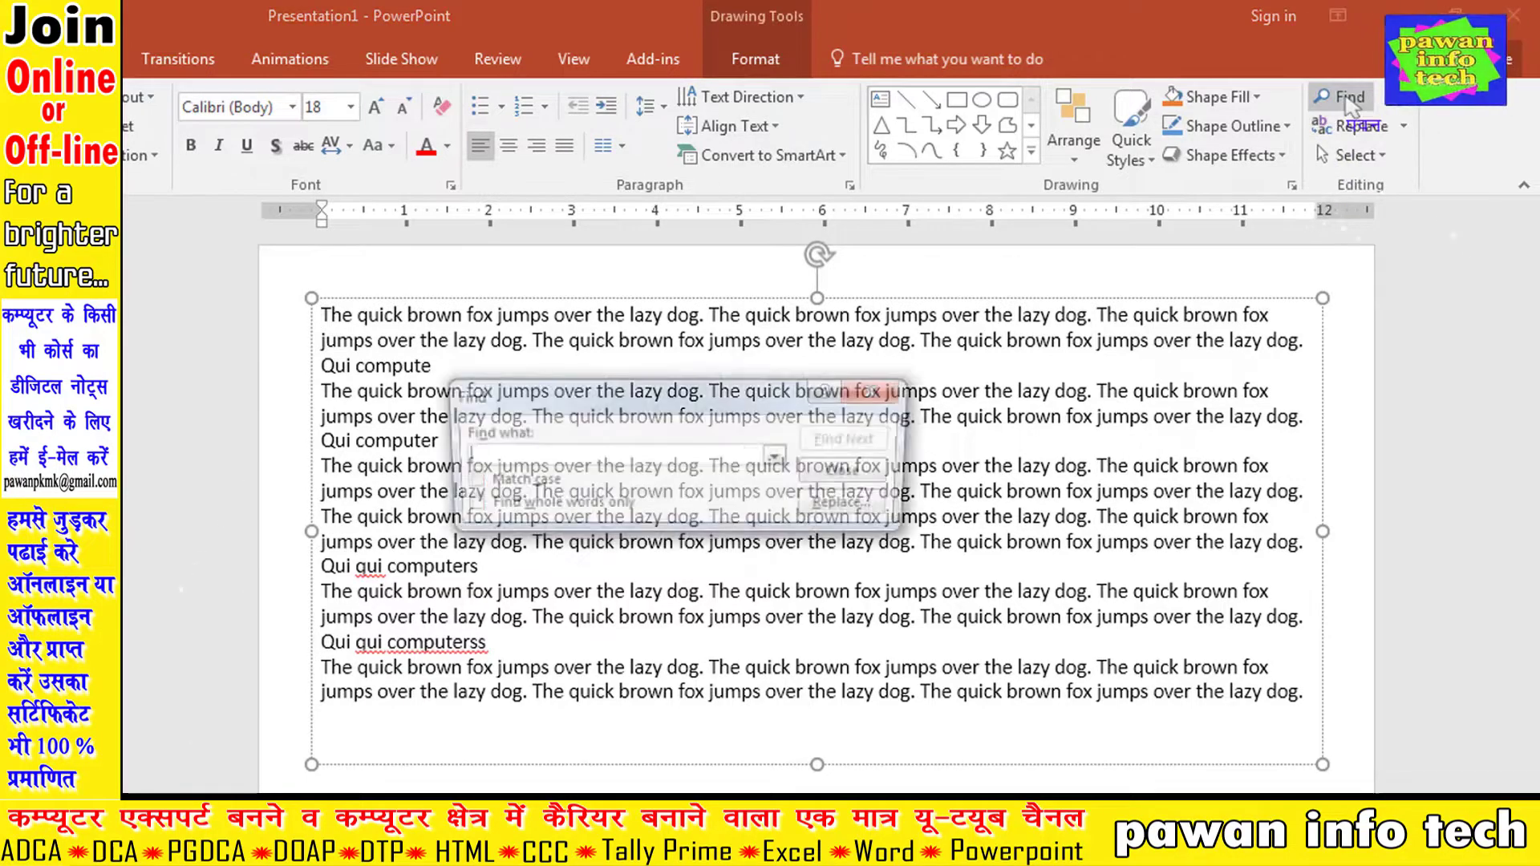
left_click_drag(633, 413, 604, 637)
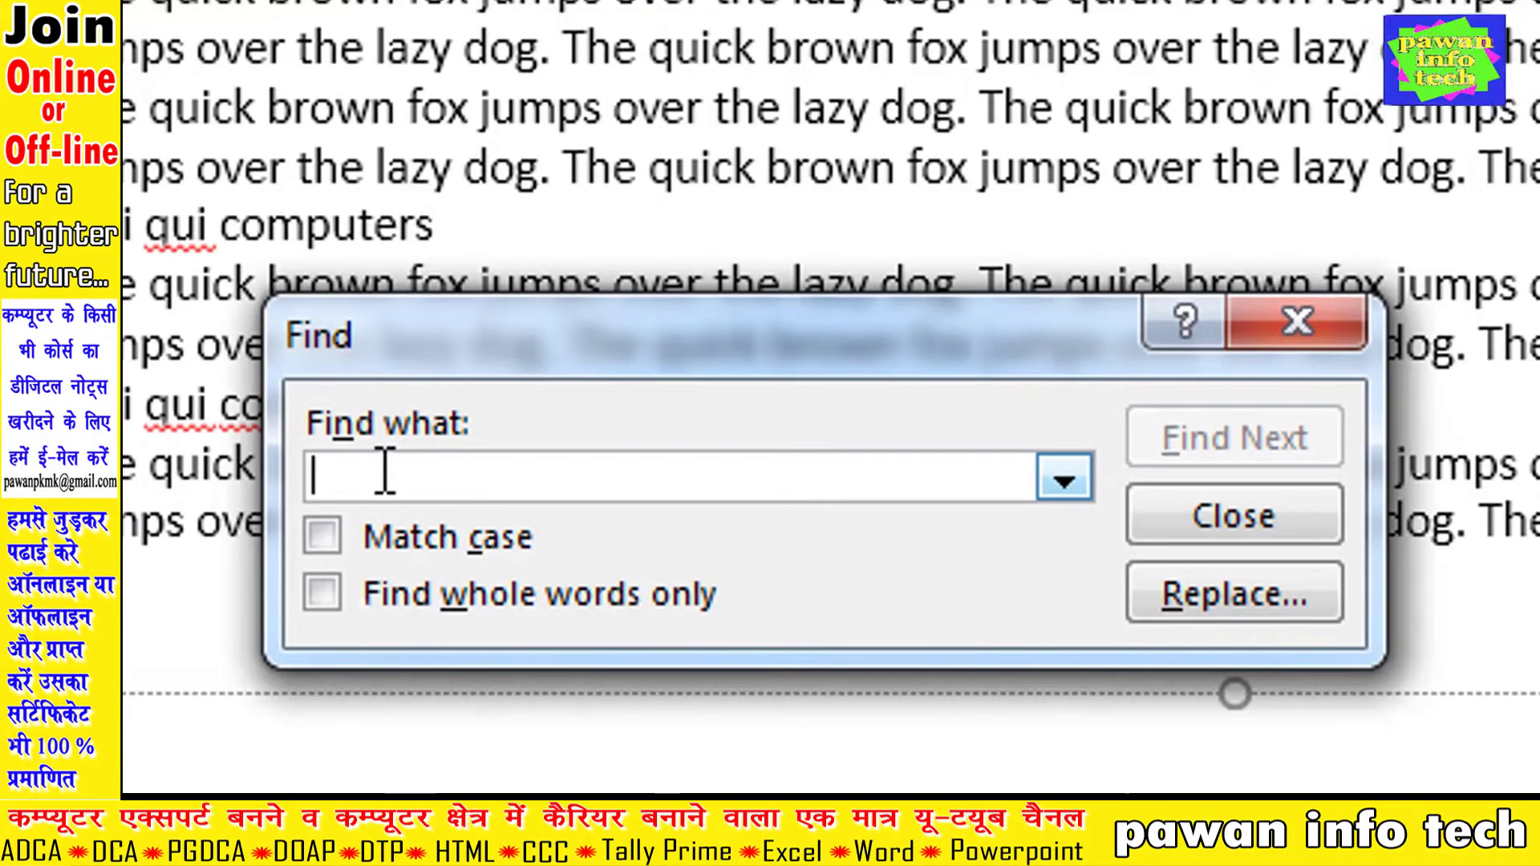
type("the")
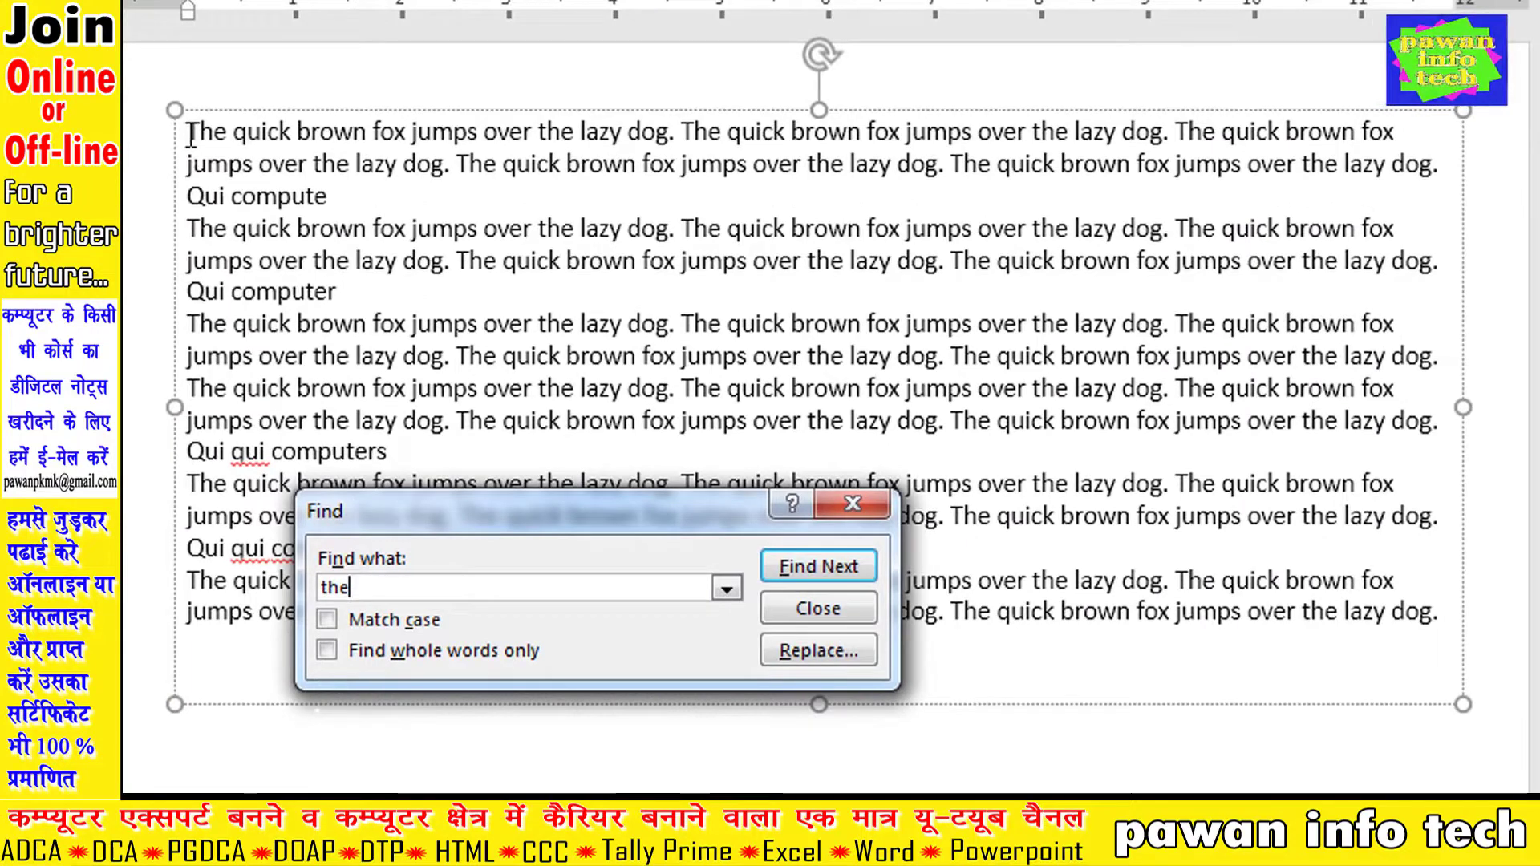
left_click(782, 571)
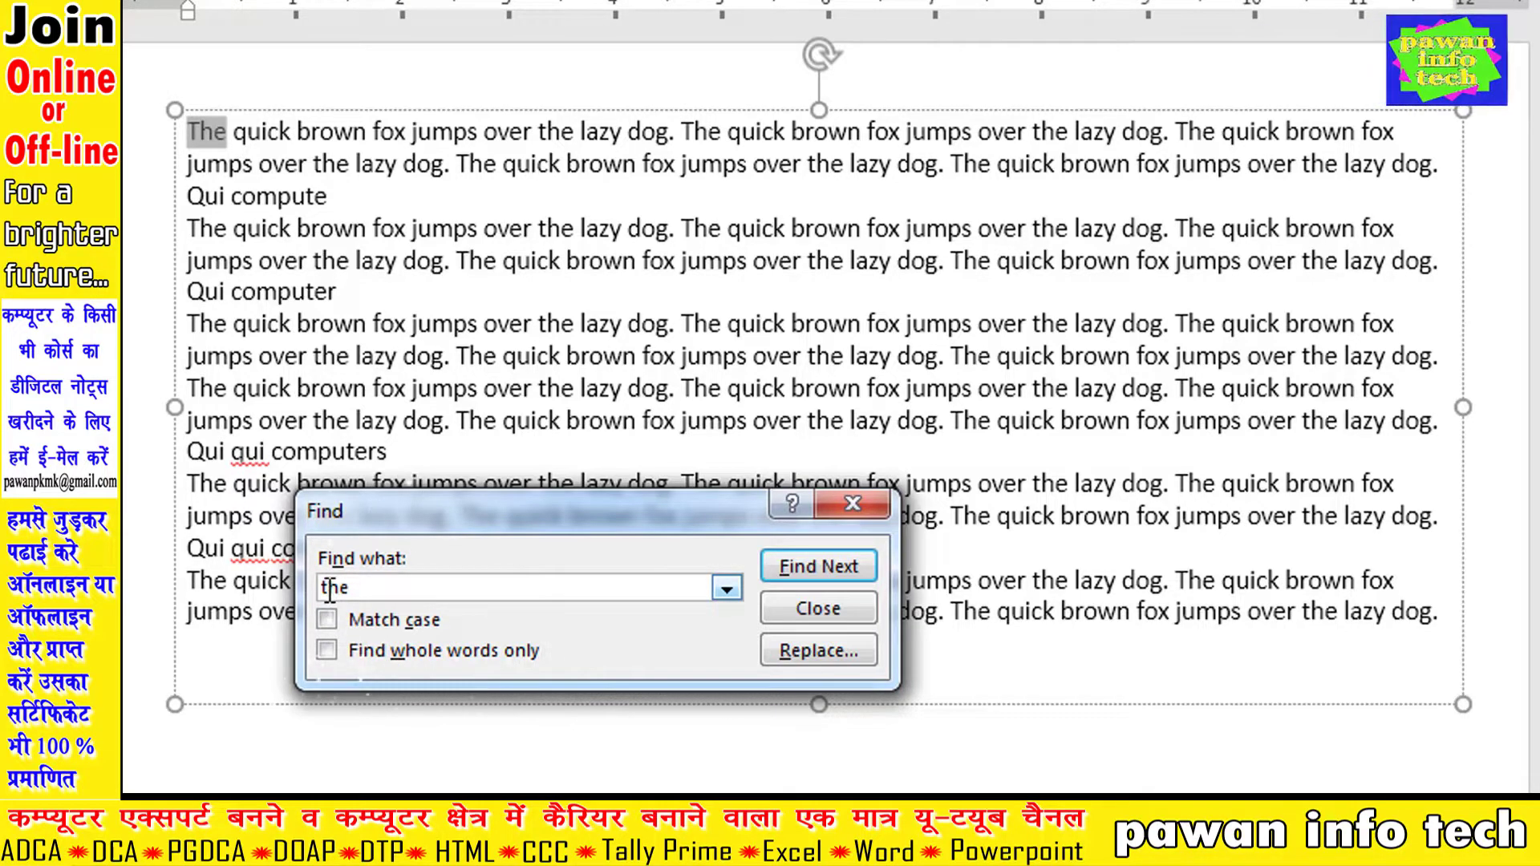
double_click(389, 594)
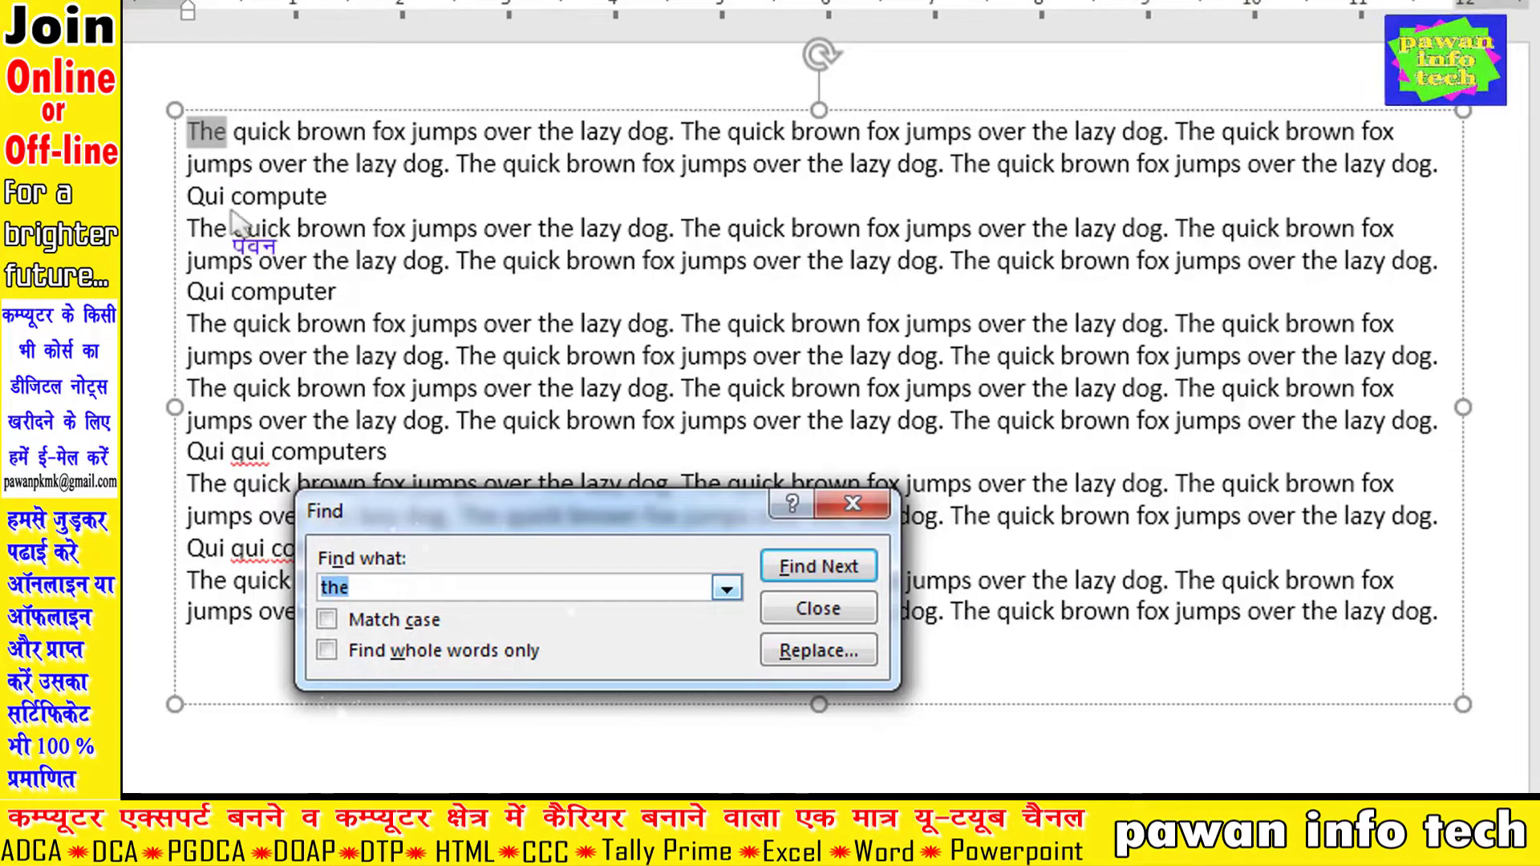
left_click(817, 566)
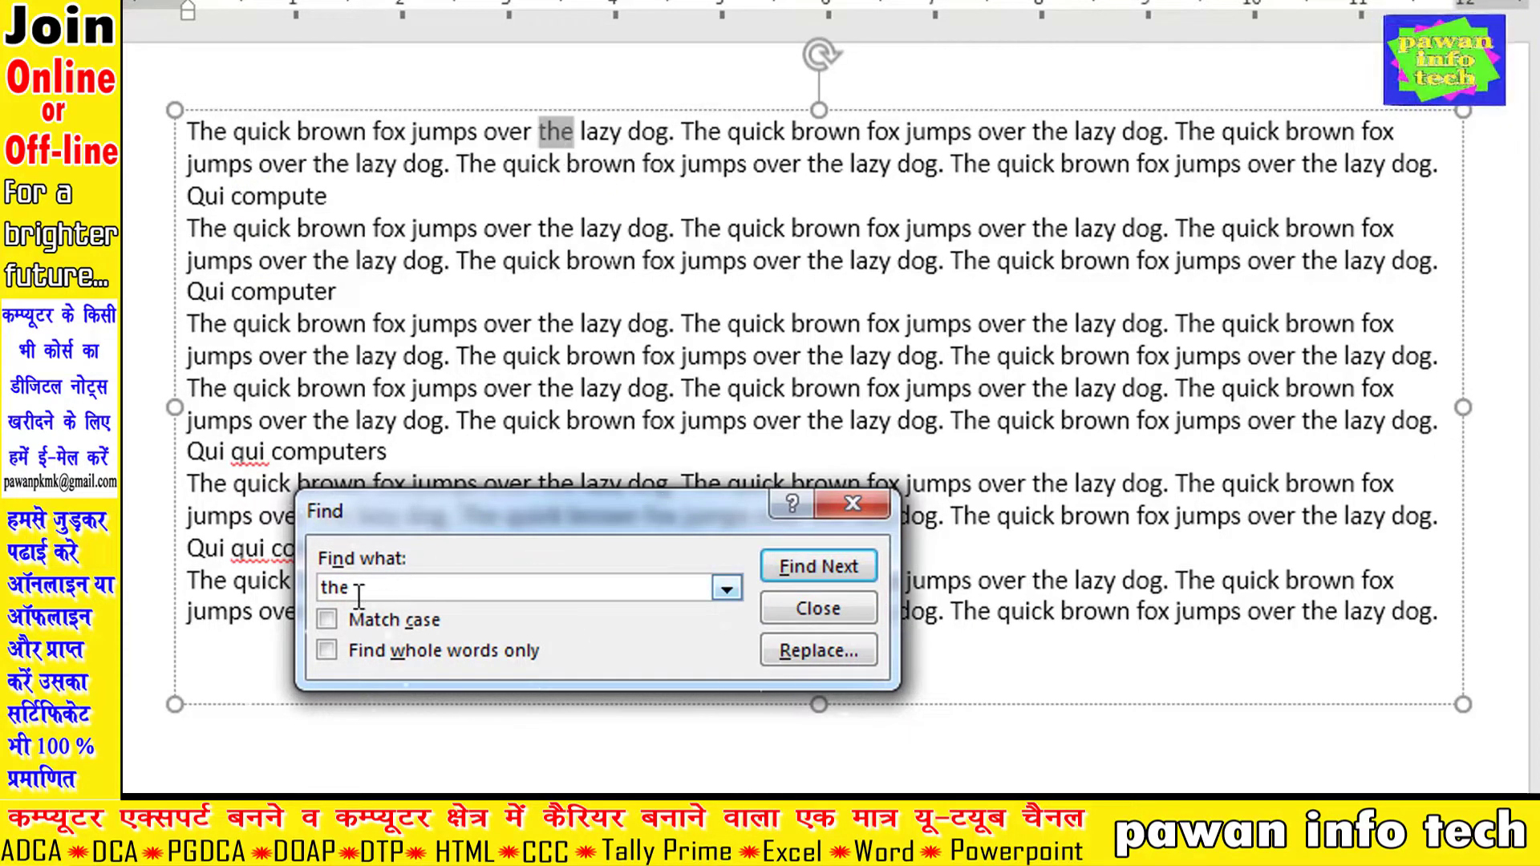
left_click(818, 567)
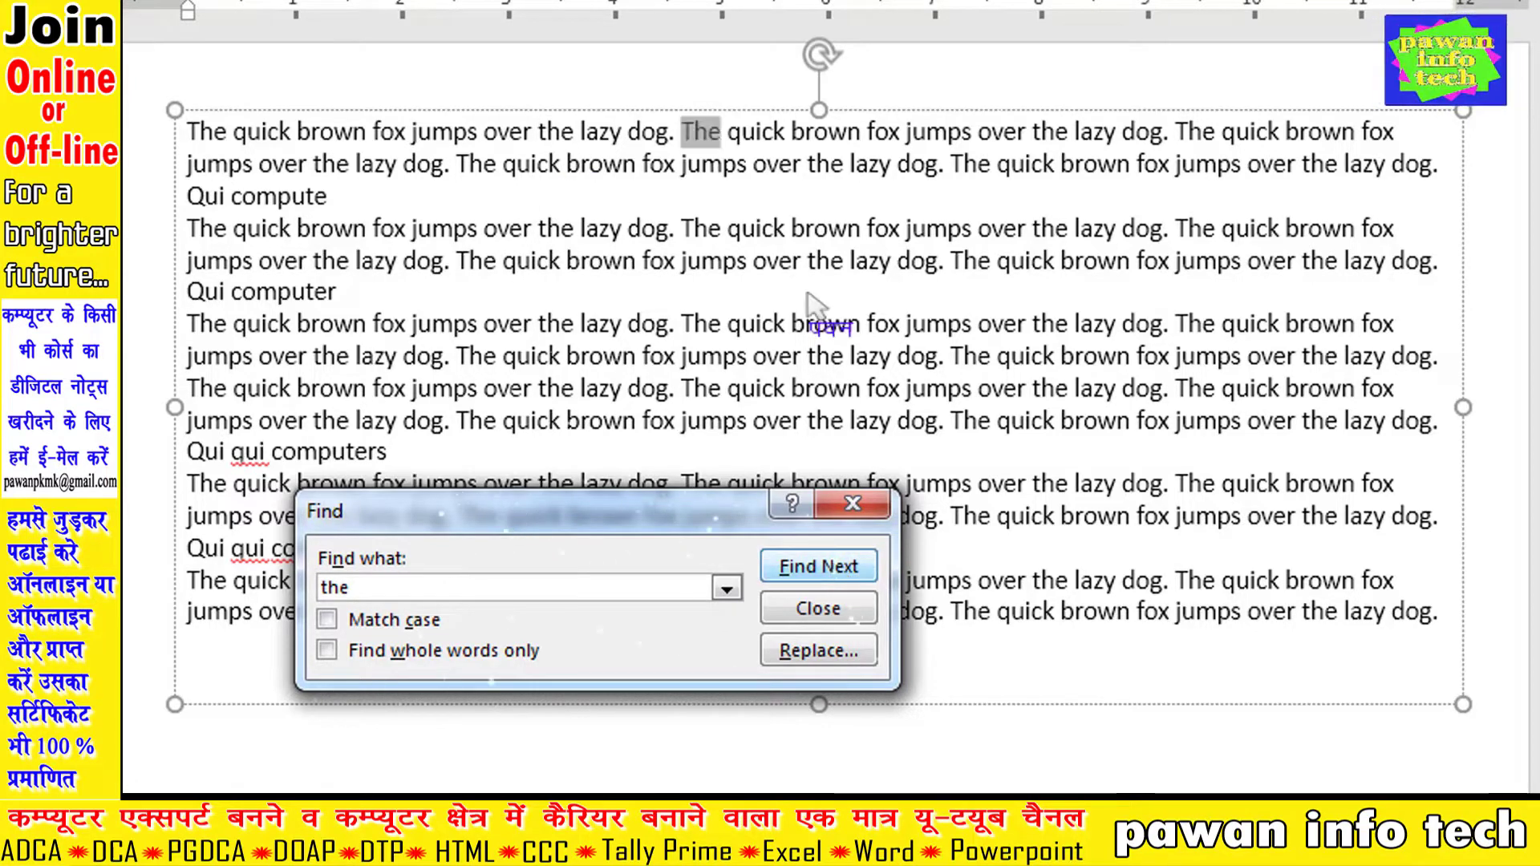
left_click(817, 566)
left_click(818, 567)
left_click(818, 566)
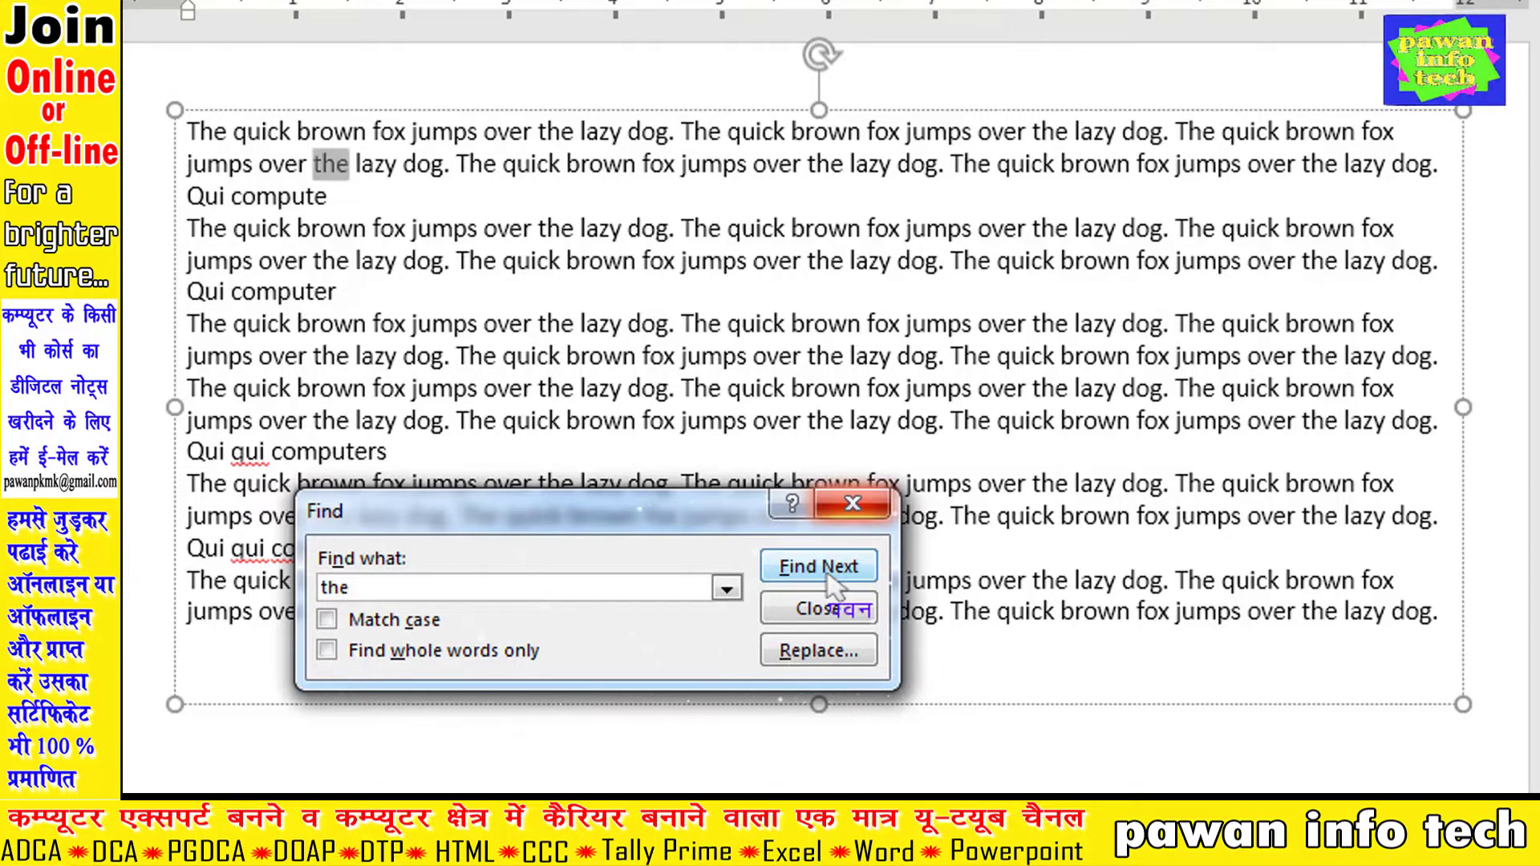
left_click(829, 576)
left_click(828, 575)
left_click(828, 575)
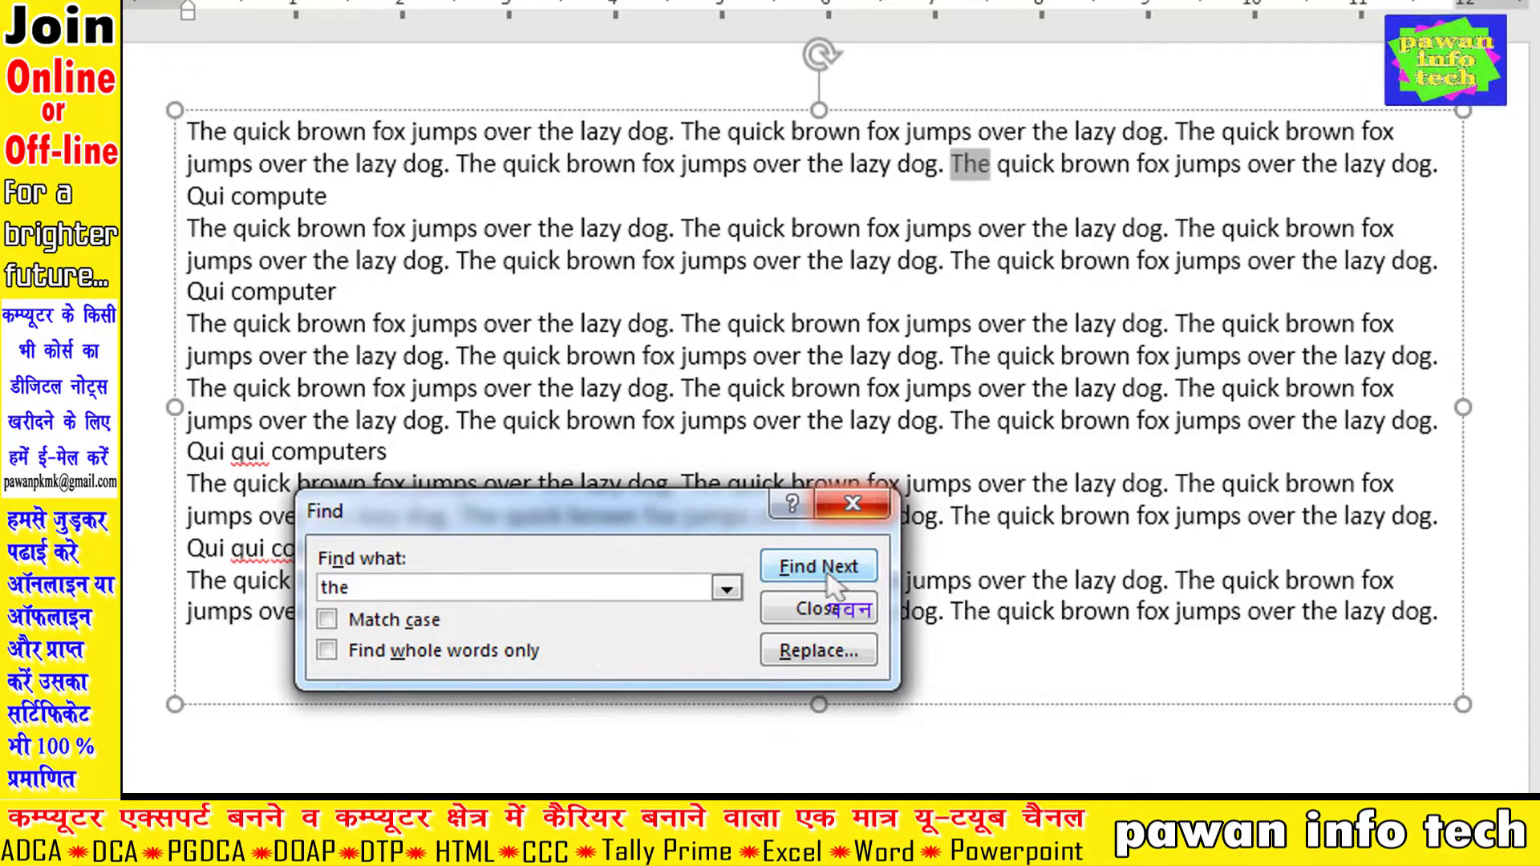
left_click(829, 576)
left_click(834, 589)
left_click(834, 590)
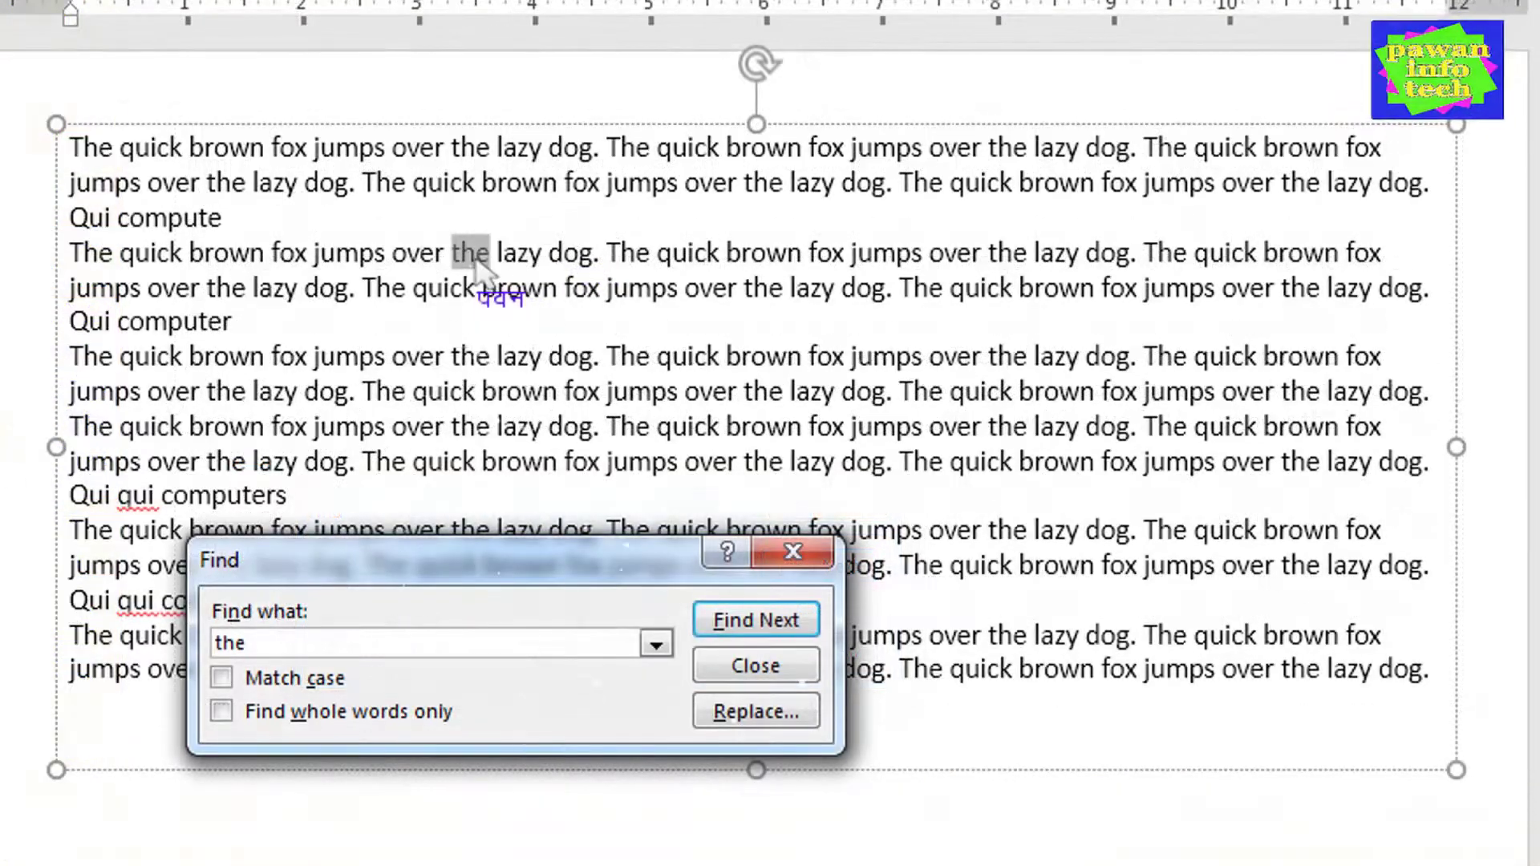
left_click(744, 613)
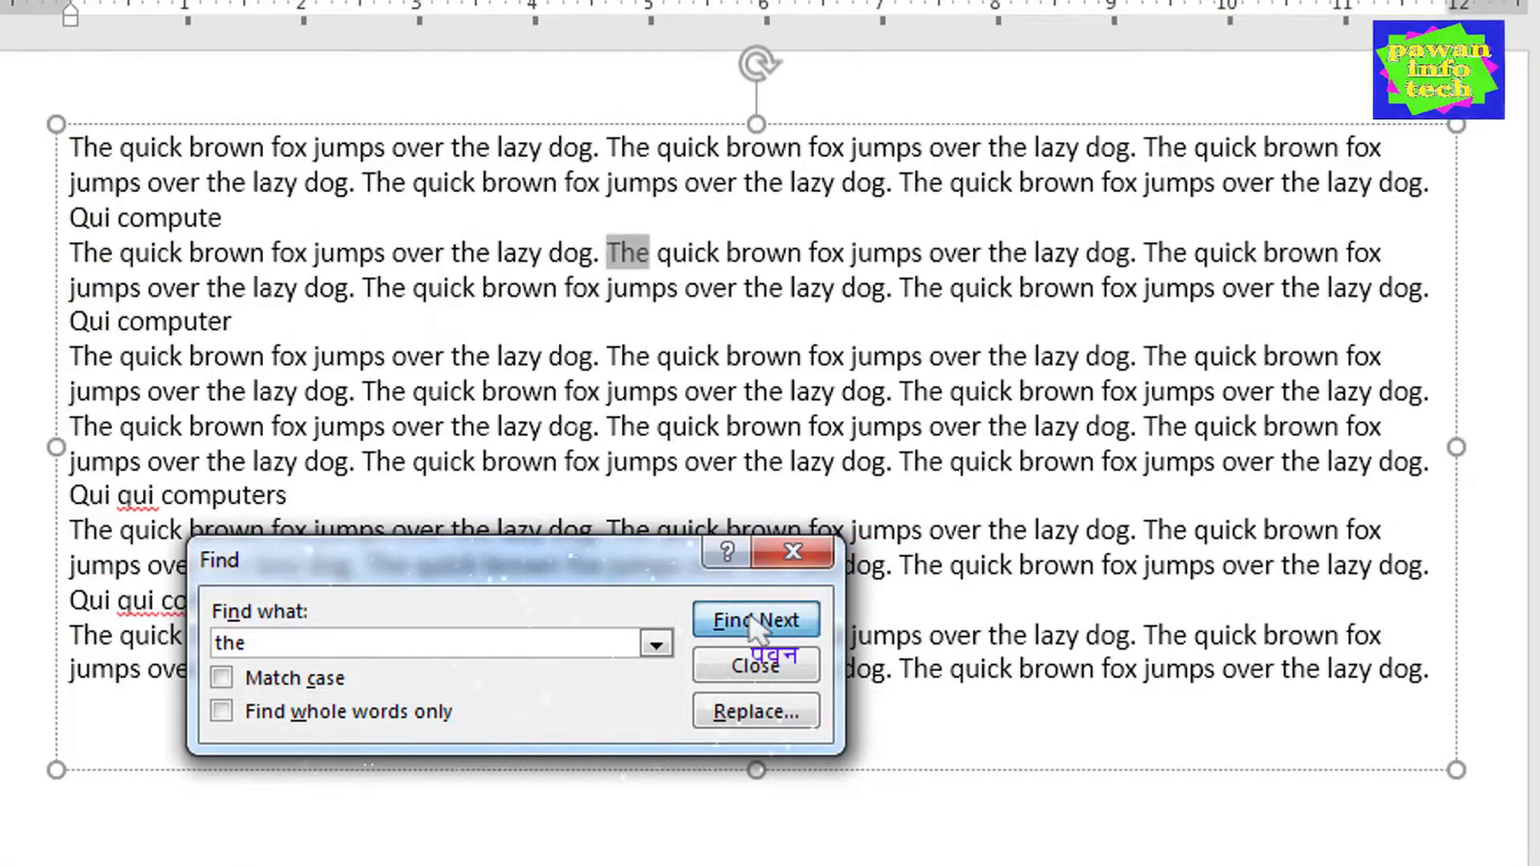
left_click(746, 618)
left_click(745, 617)
left_click(749, 621)
left_click(753, 628)
left_click(754, 627)
left_click(754, 628)
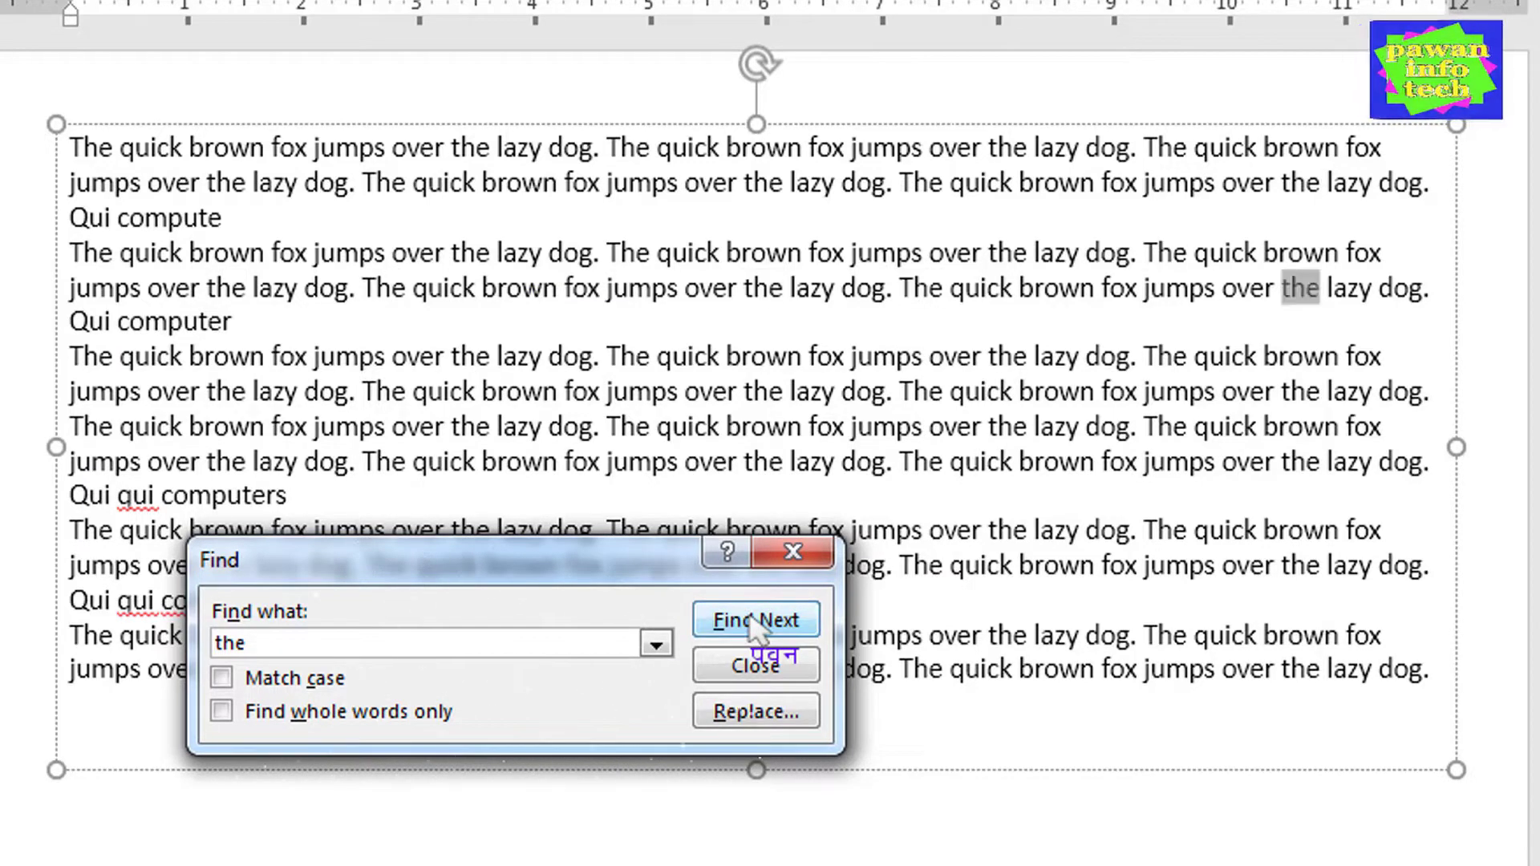
left_click(753, 628)
left_click(754, 628)
left_click(754, 628)
double_click(753, 628)
double_click(754, 628)
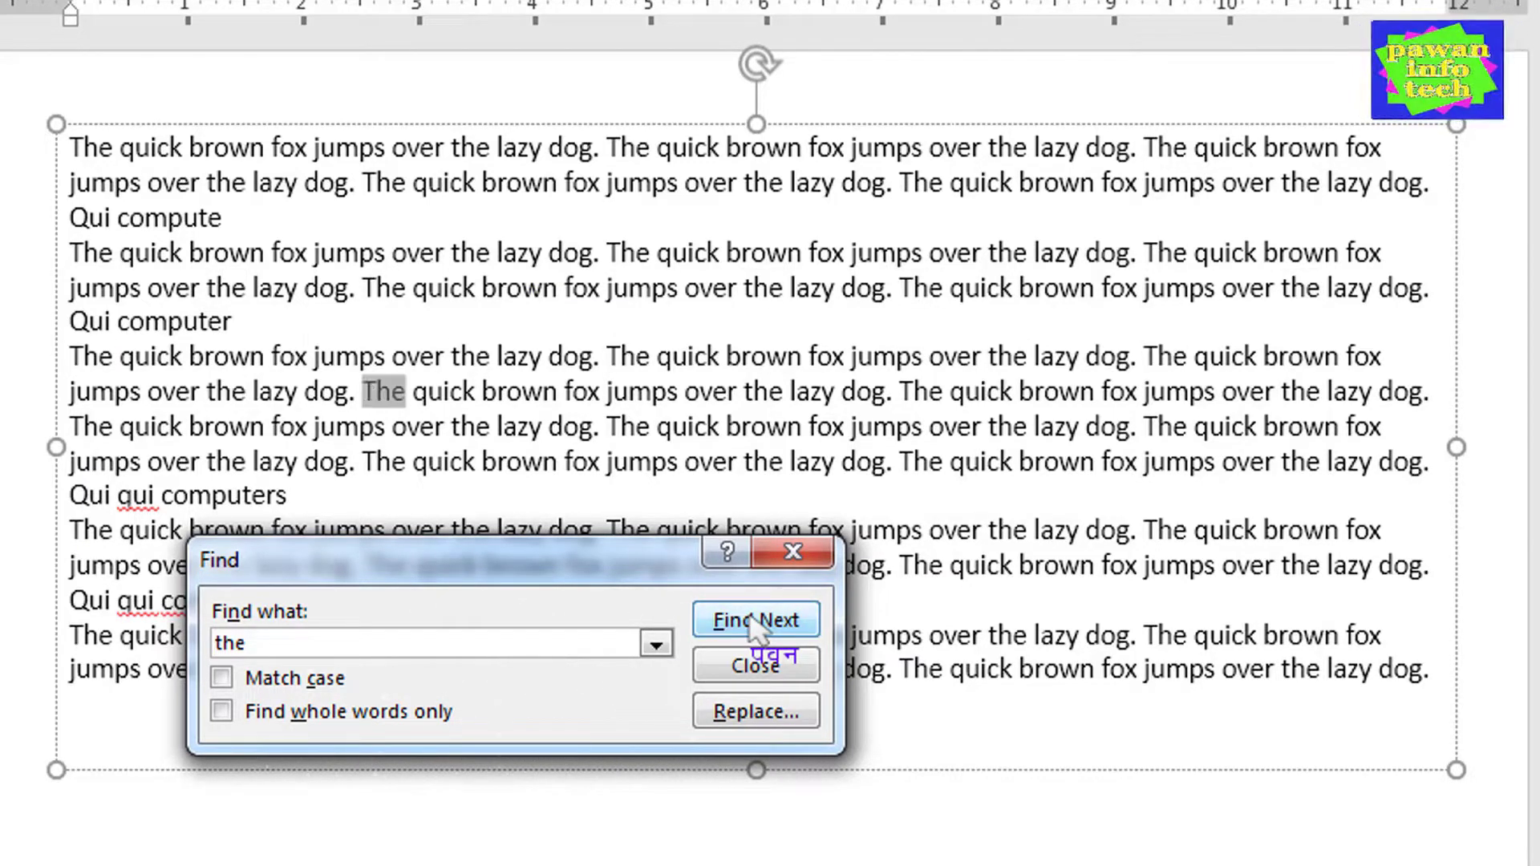
double_click(754, 628)
double_click(754, 628)
double_click(752, 619)
left_click(751, 620)
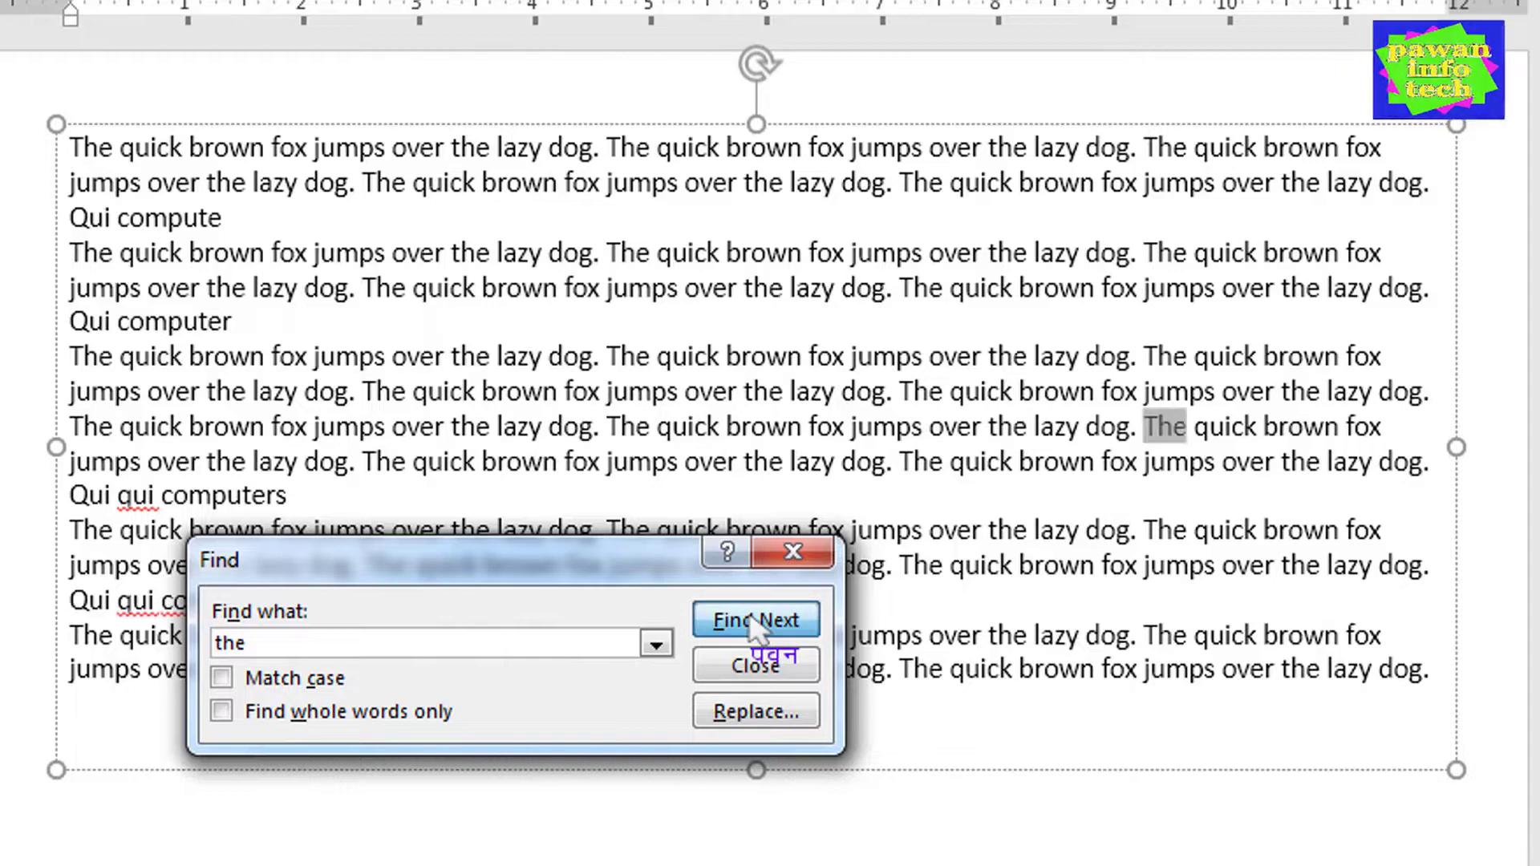
left_click(752, 620)
double_click(751, 621)
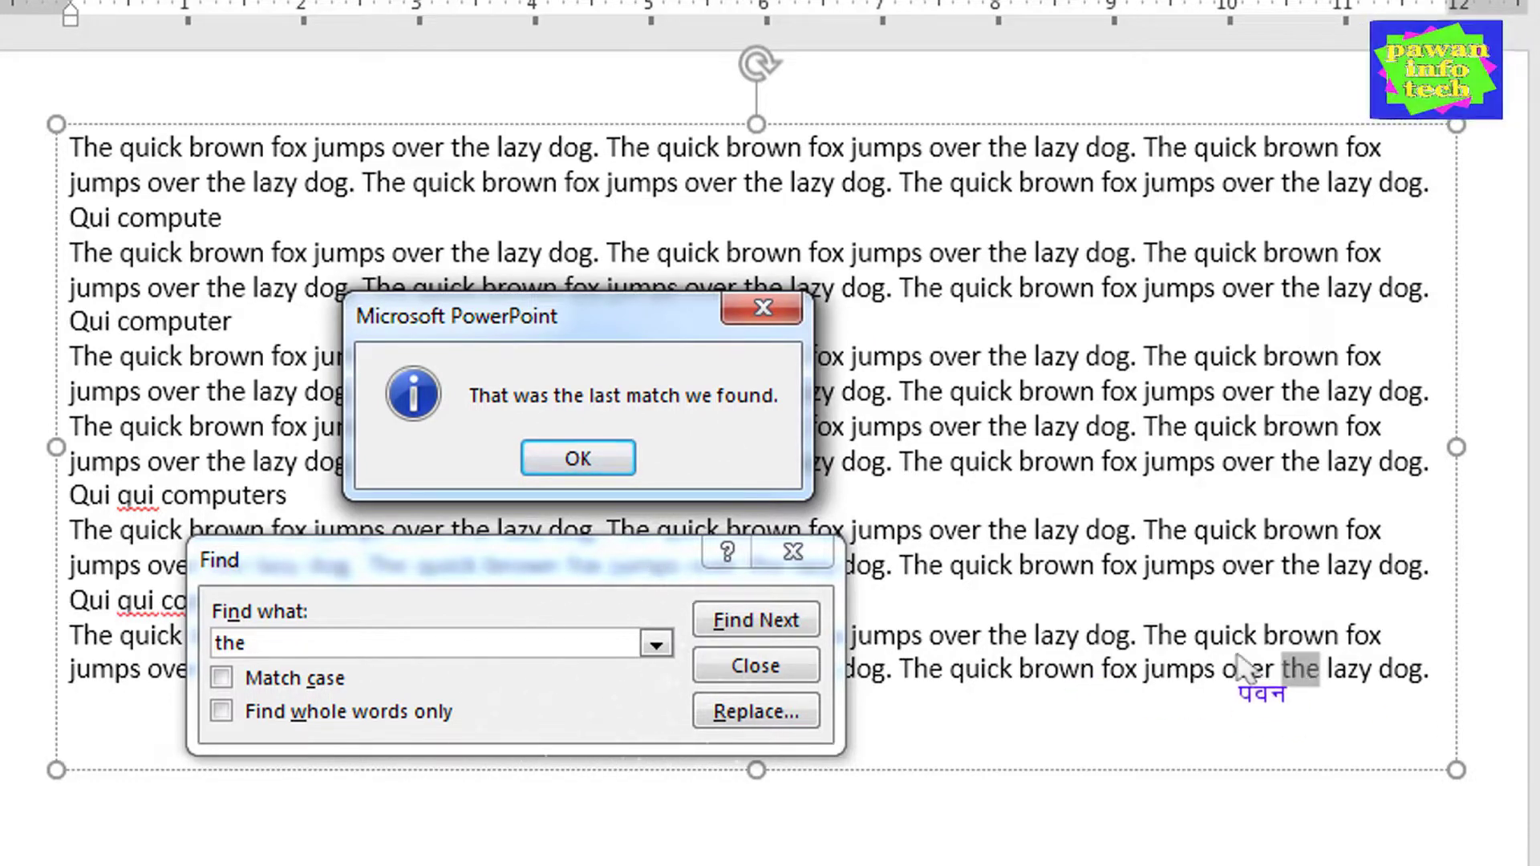
left_click(576, 463)
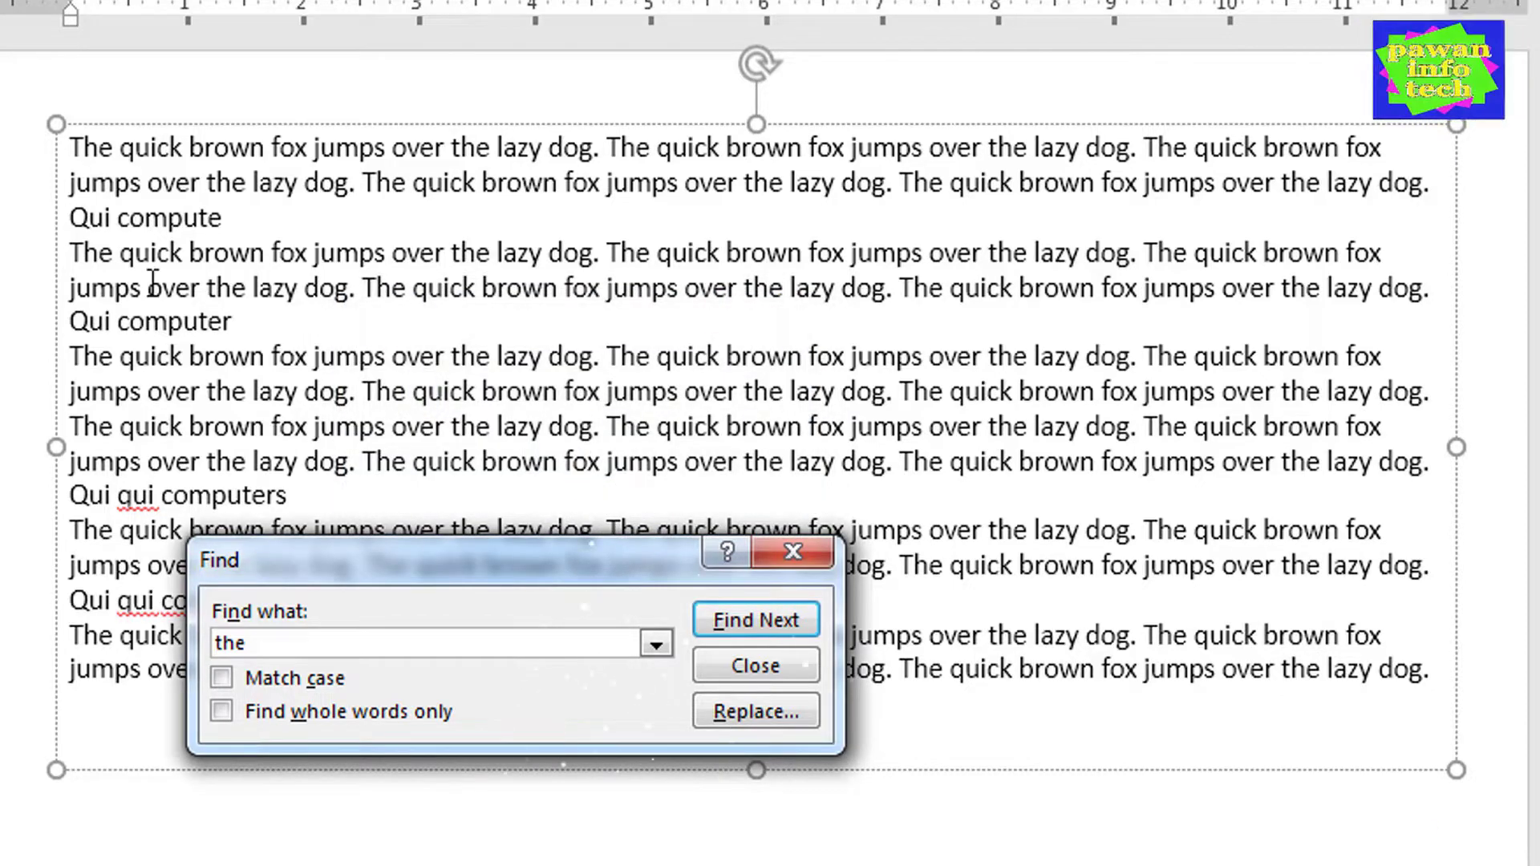
left_click(73, 147)
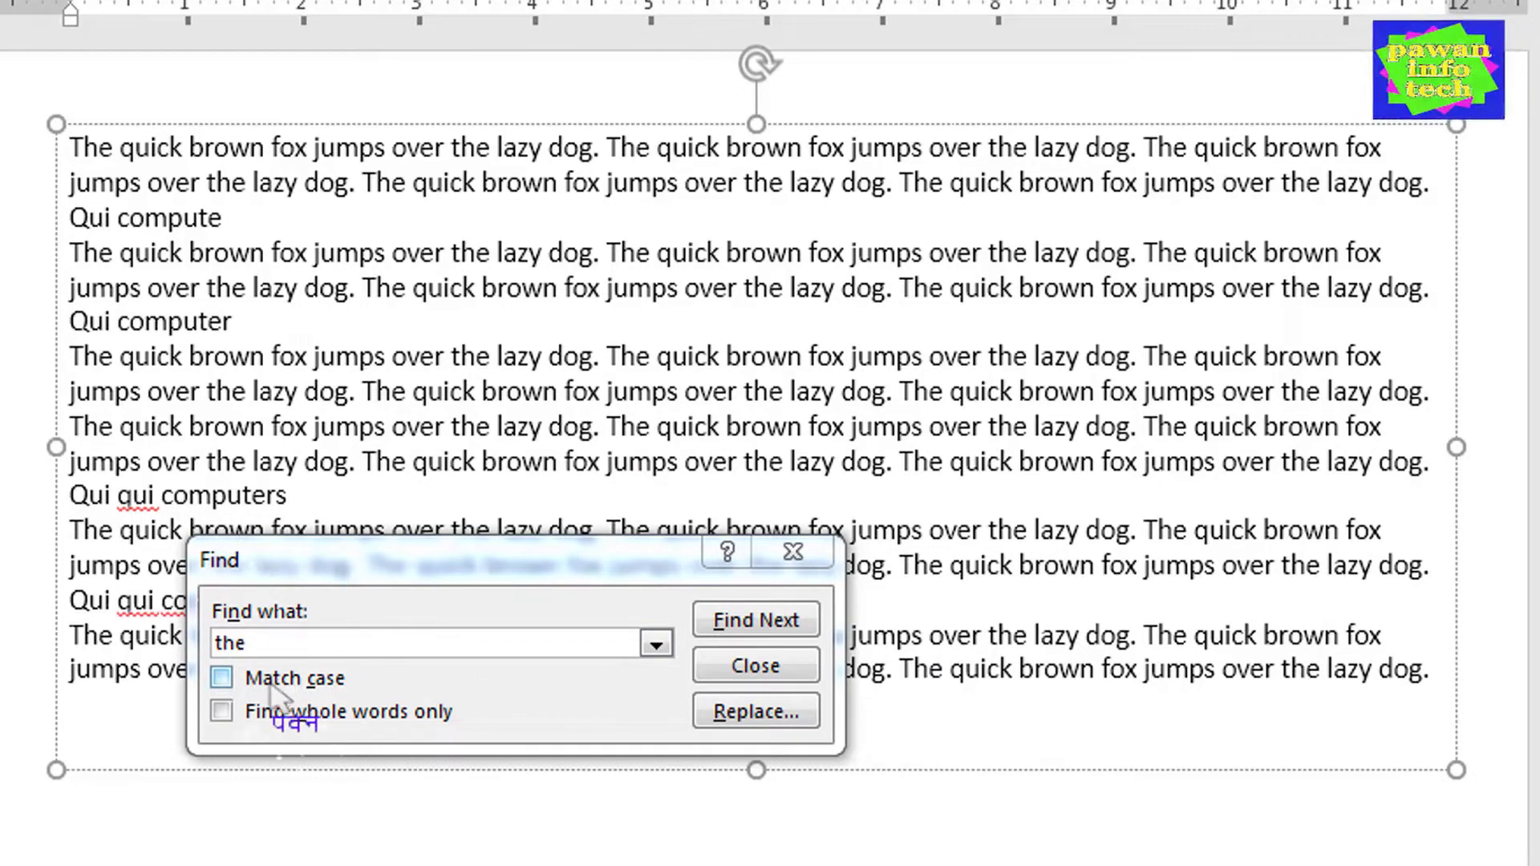
- Turn on Match case and step through the lowercase 'the' matches
left_click(224, 679)
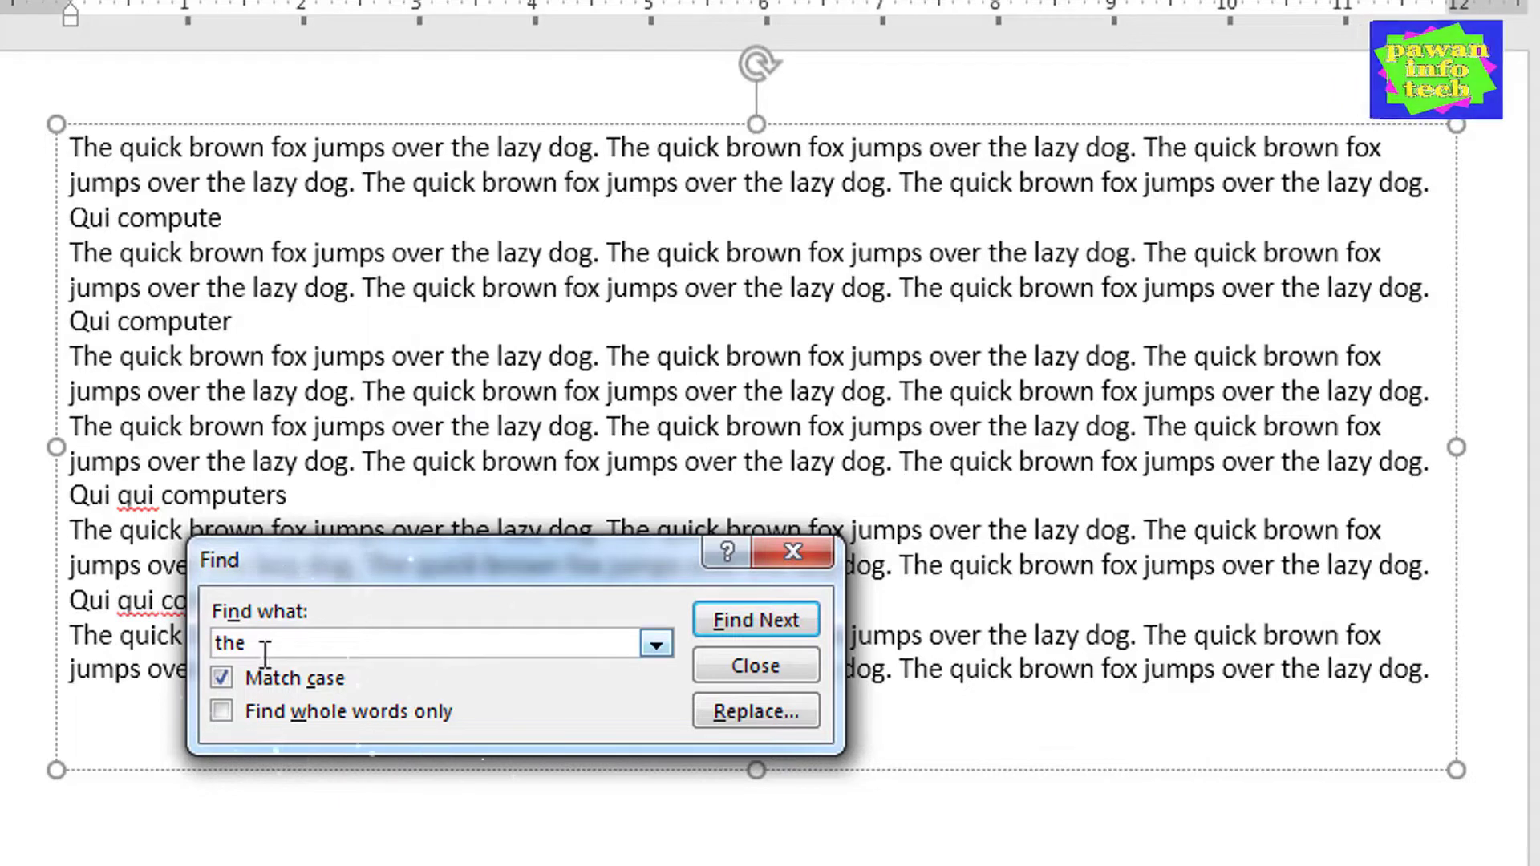
left_click(766, 630)
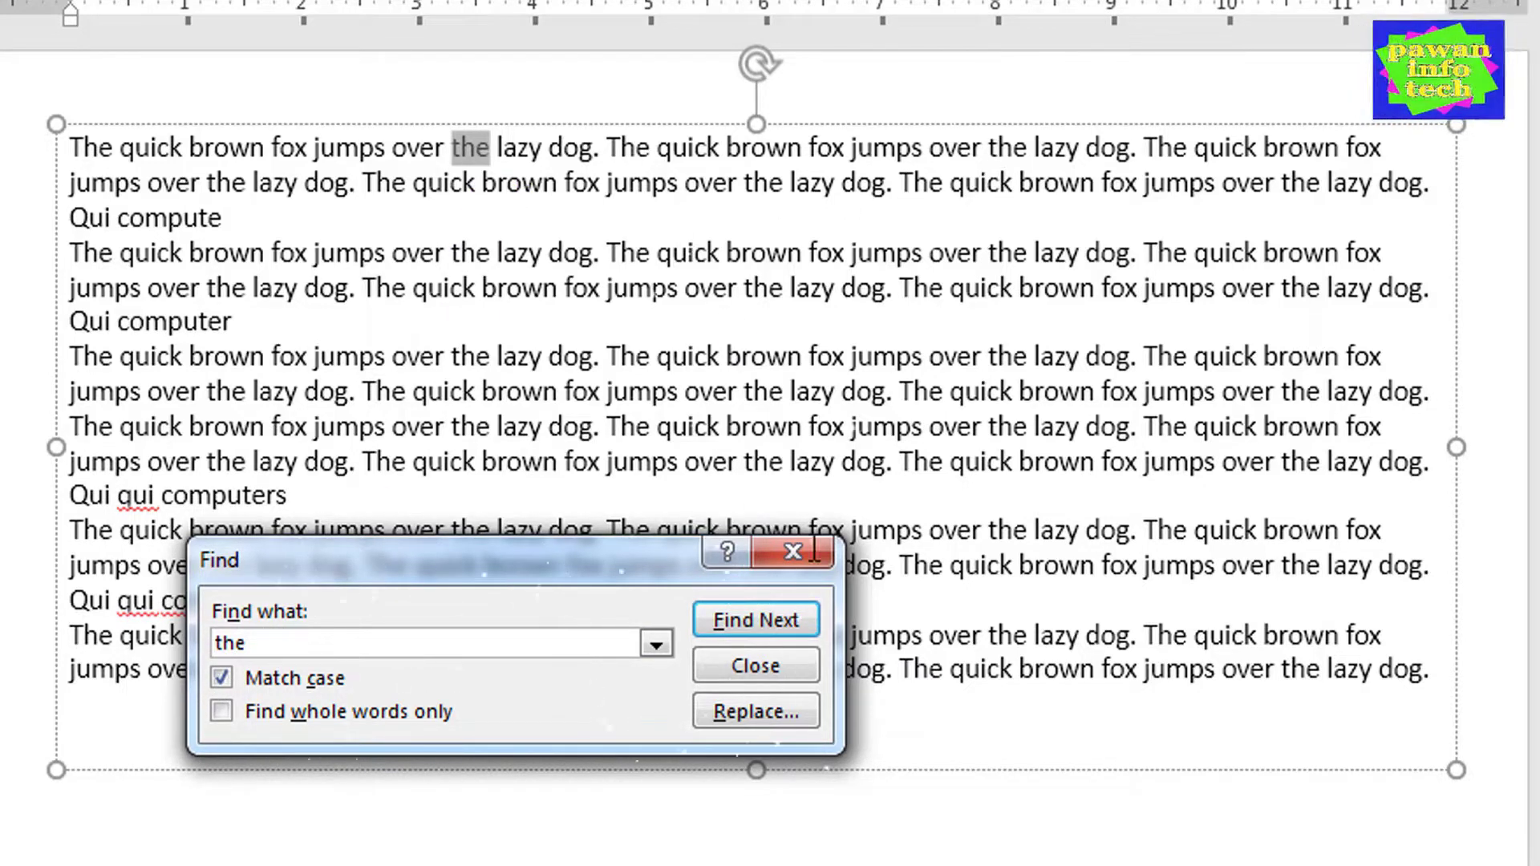
left_click(758, 629)
left_click(757, 629)
left_click(758, 630)
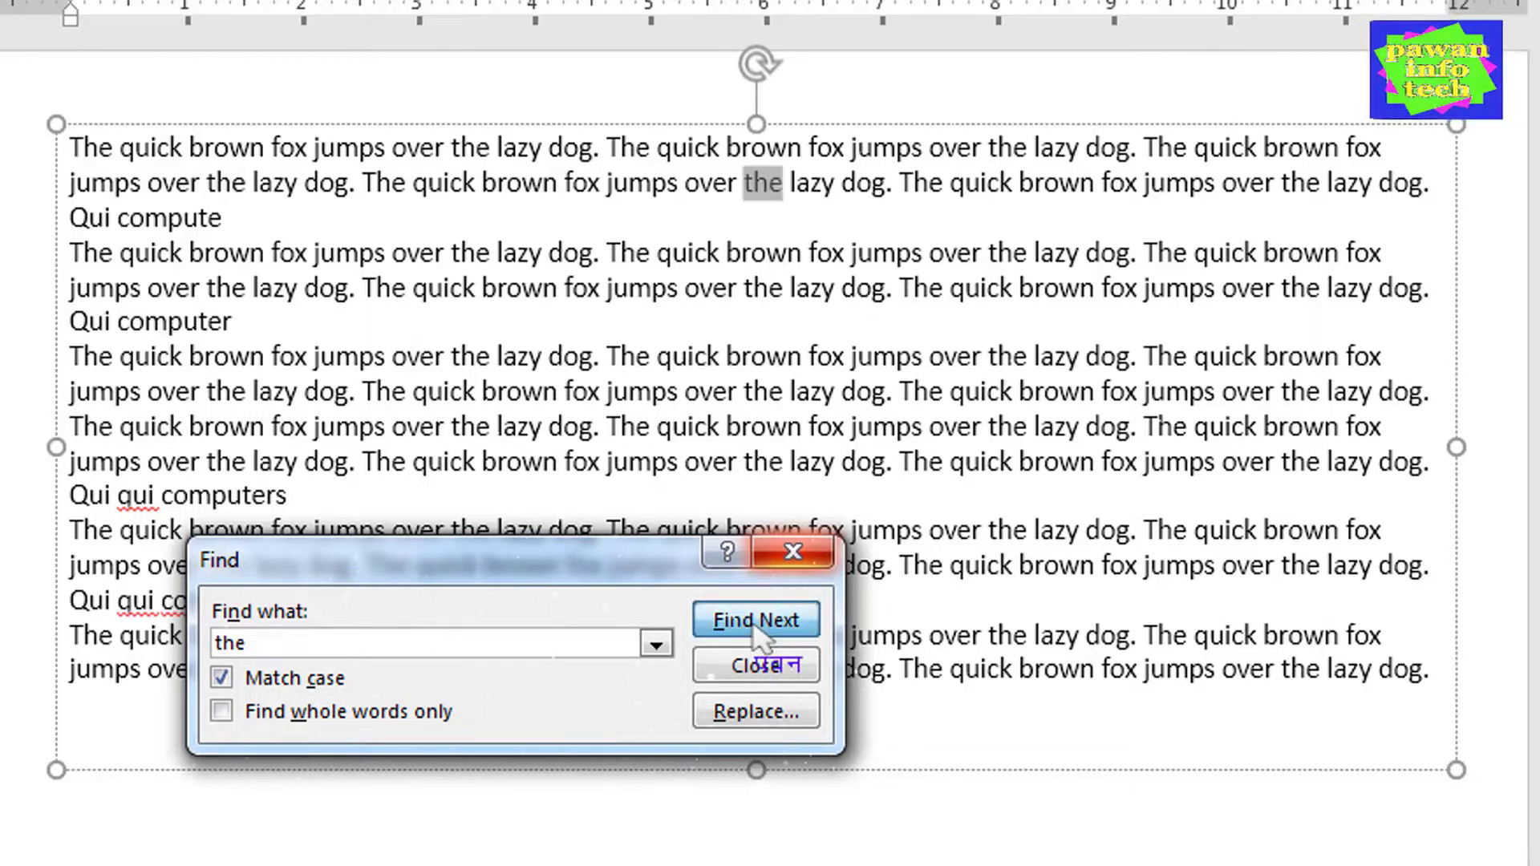
left_click(756, 629)
left_click(756, 629)
left_click(755, 630)
left_click(755, 629)
left_click(756, 629)
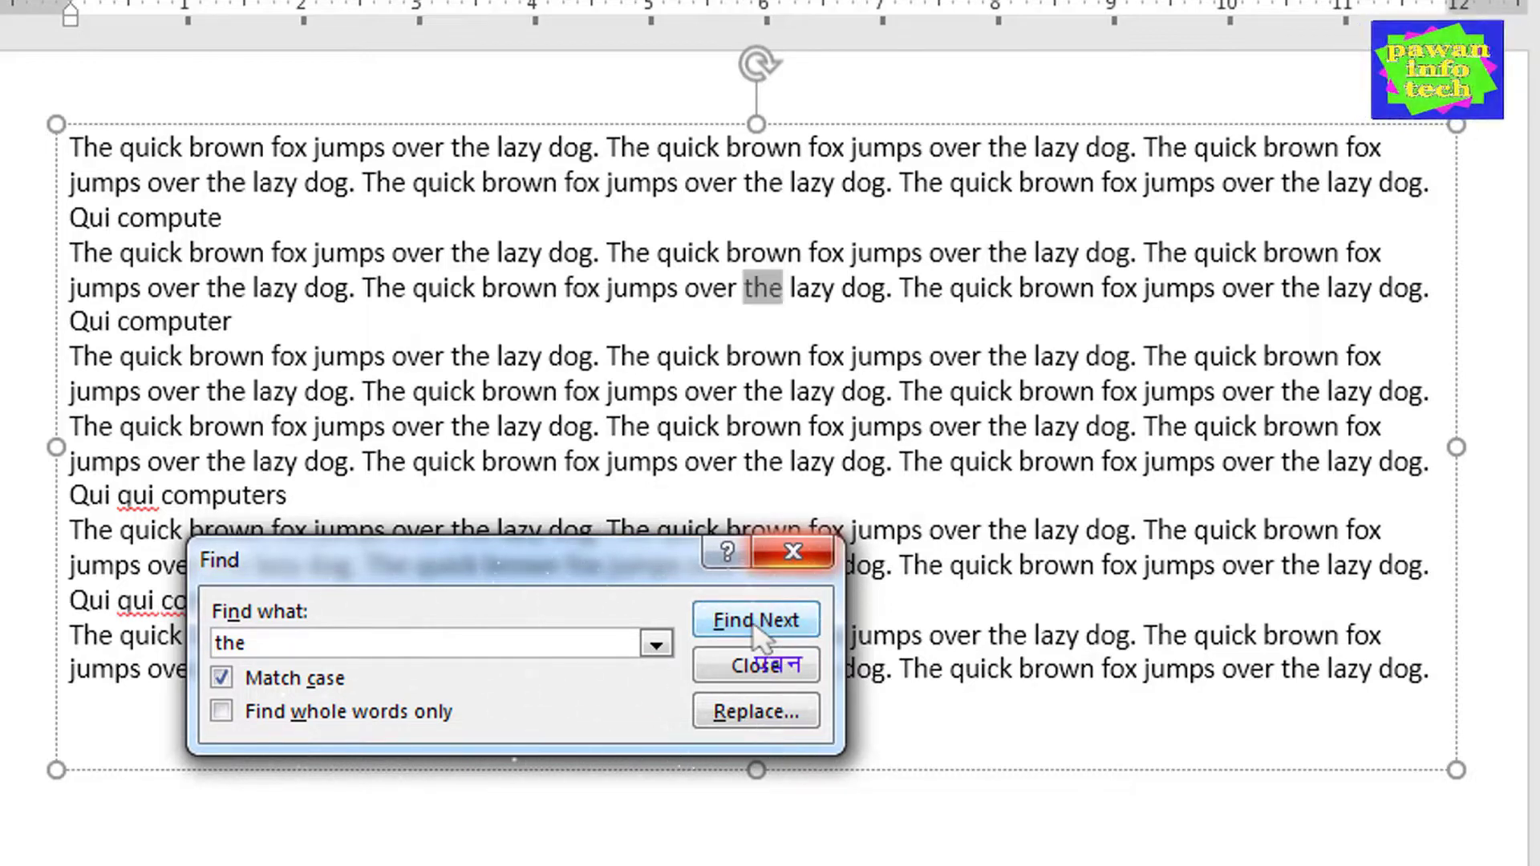
left_click(755, 627)
left_click(756, 627)
left_click(755, 628)
left_click(755, 627)
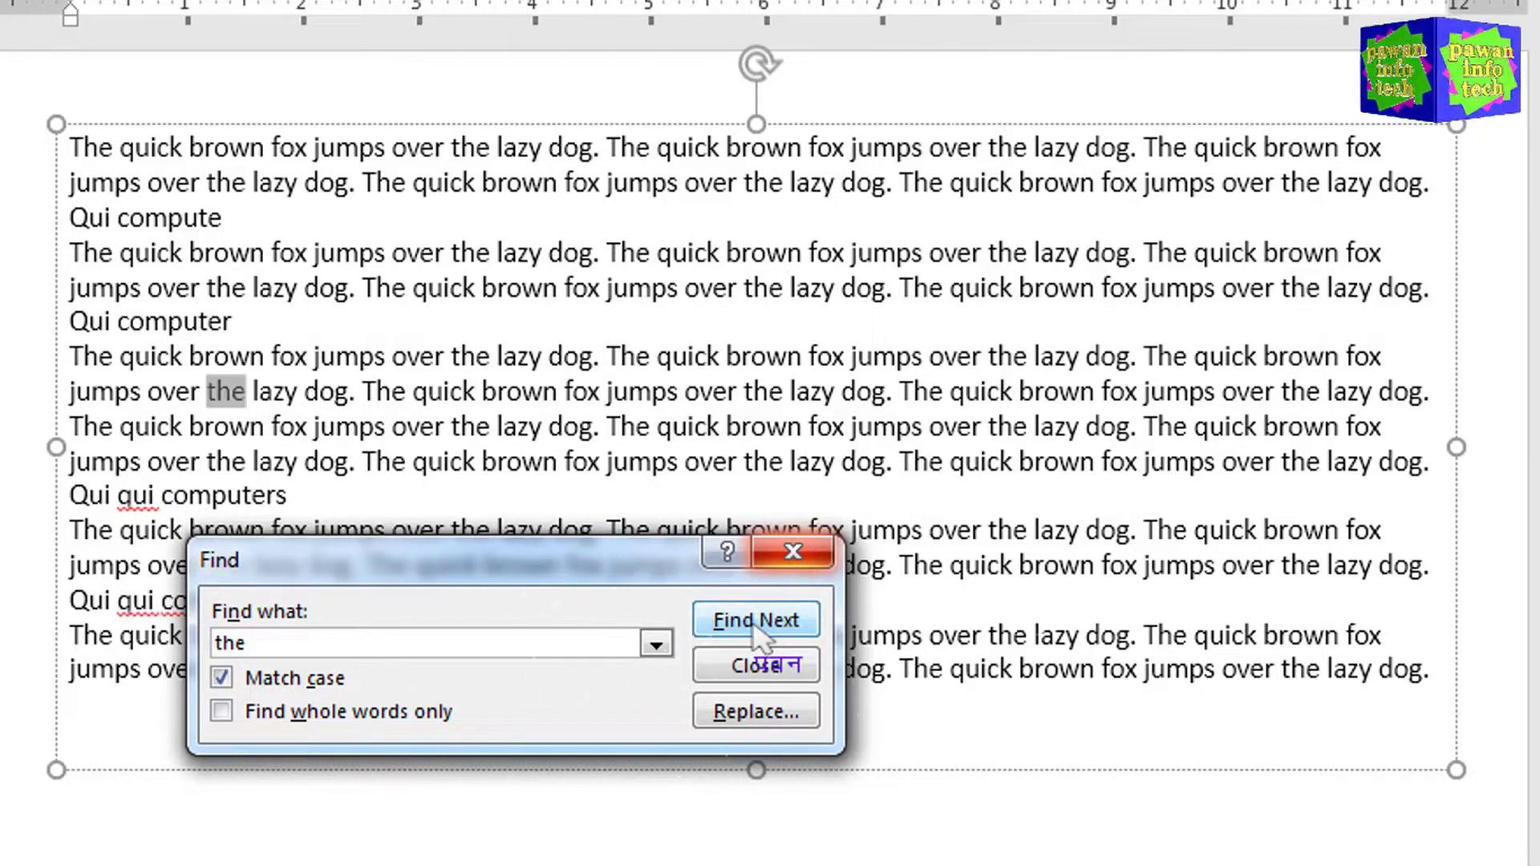
left_click(75, 149)
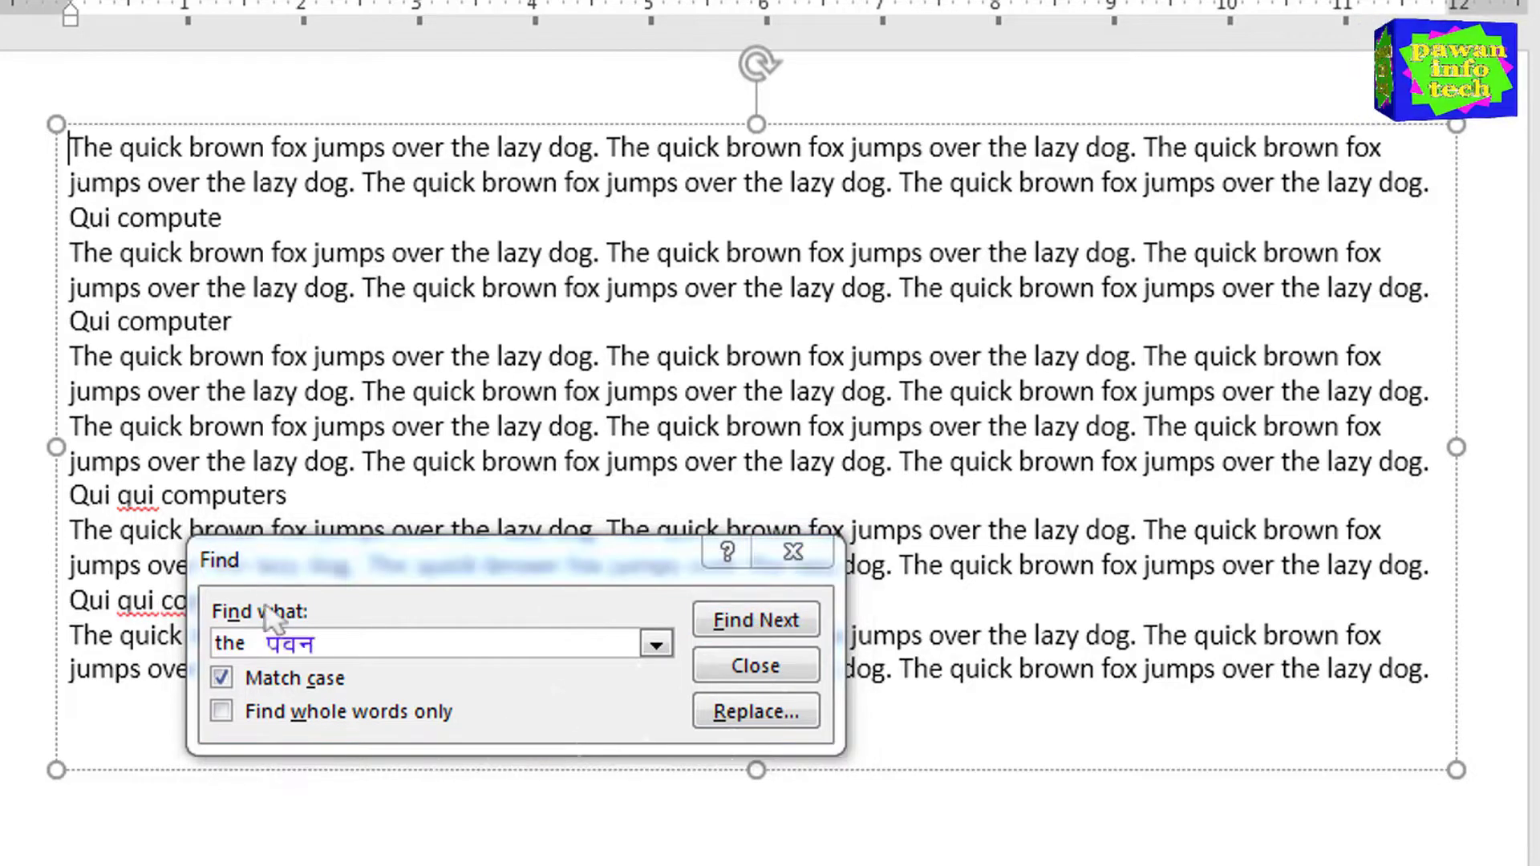
- Find the capitalised 'The' matches, then turn Match case off
left_click(221, 642)
type("T")
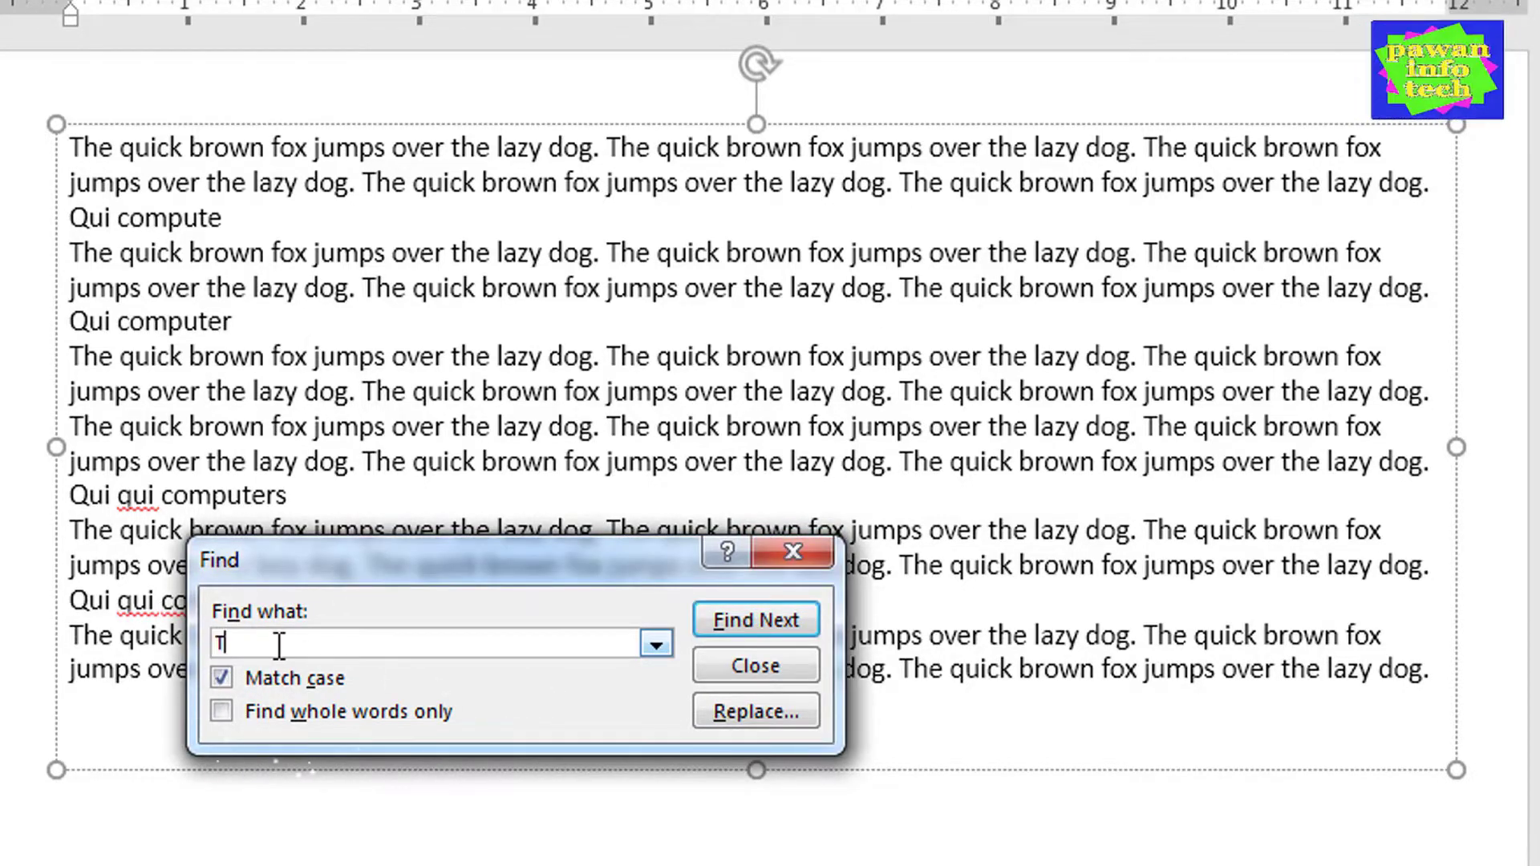
left_click(755, 620)
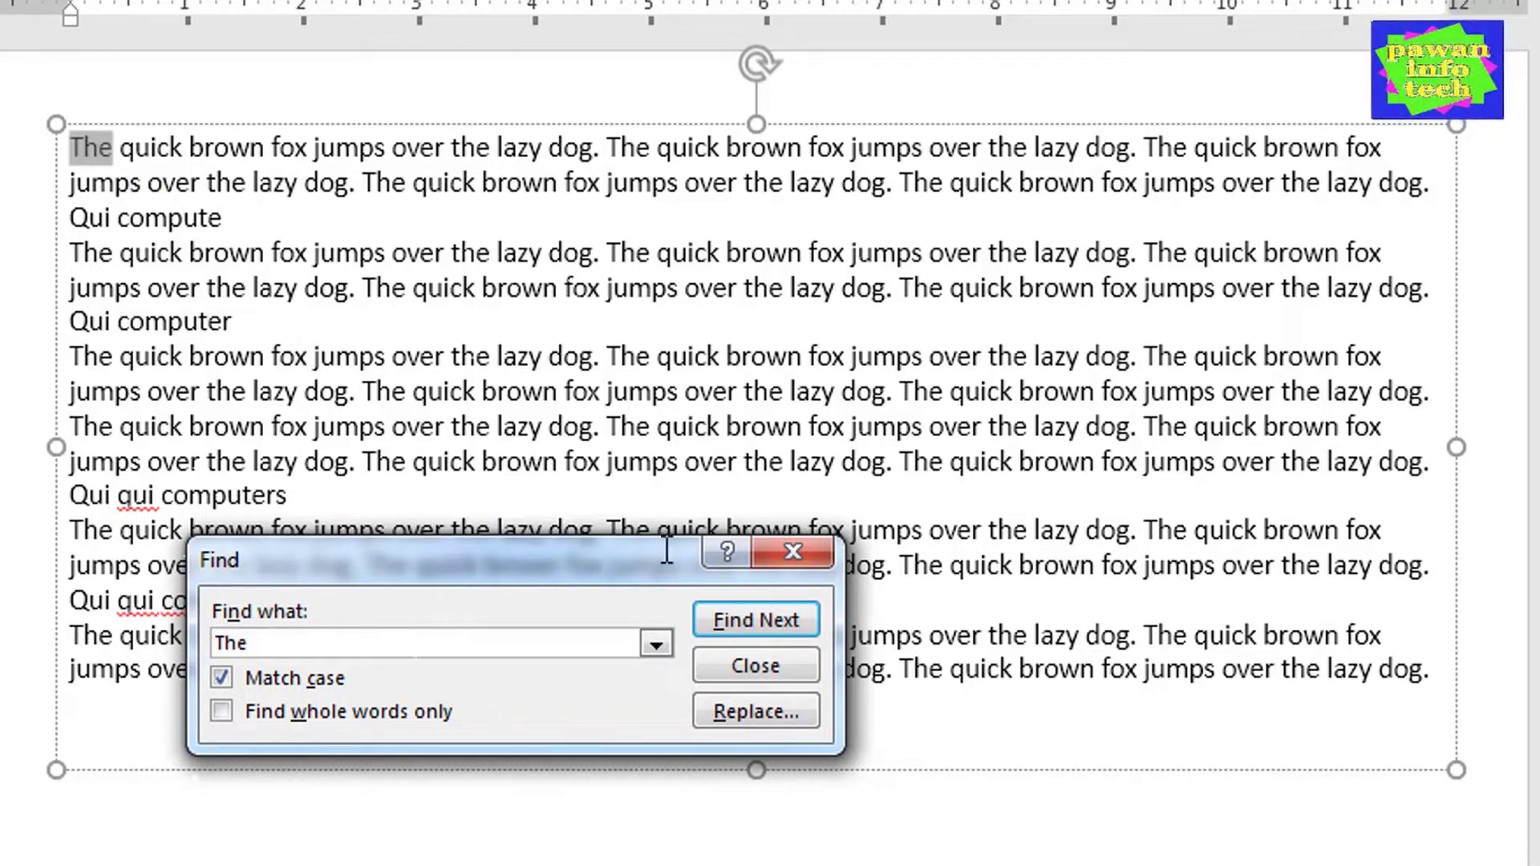
left_click(752, 619)
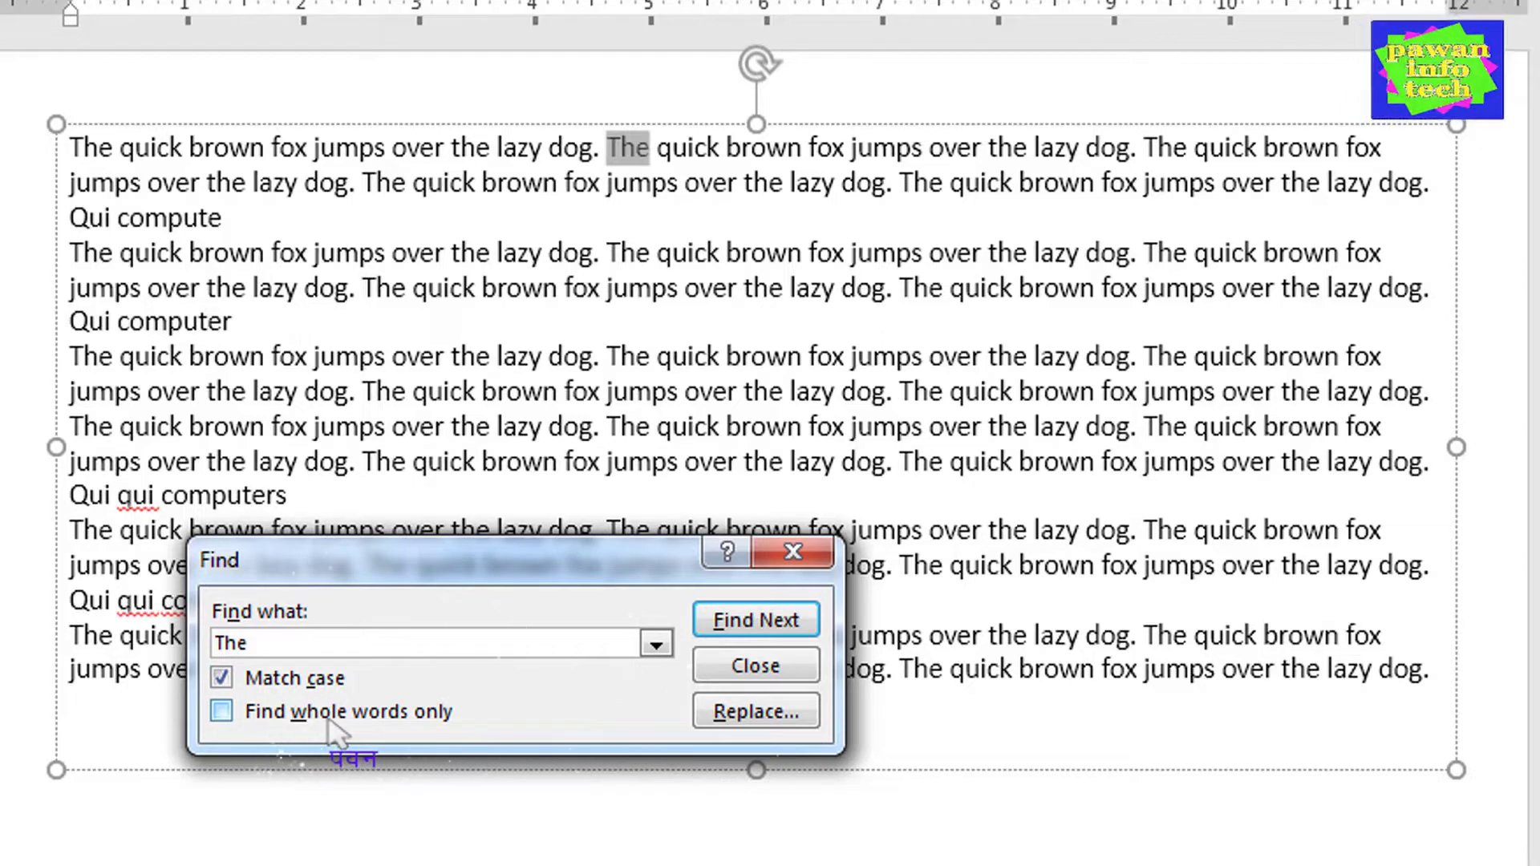
left_click(221, 679)
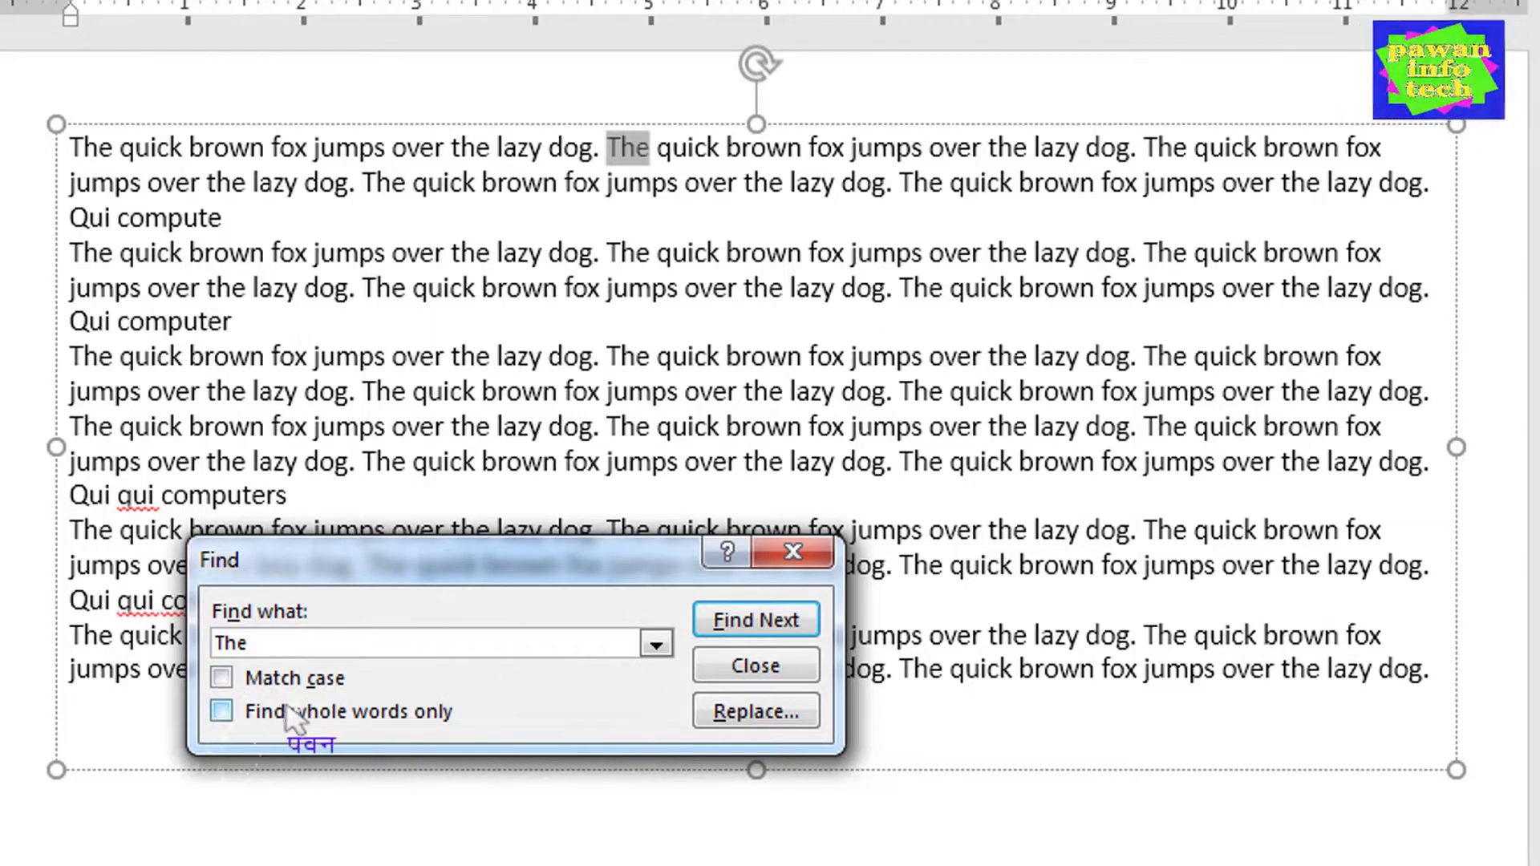
left_click(72, 150)
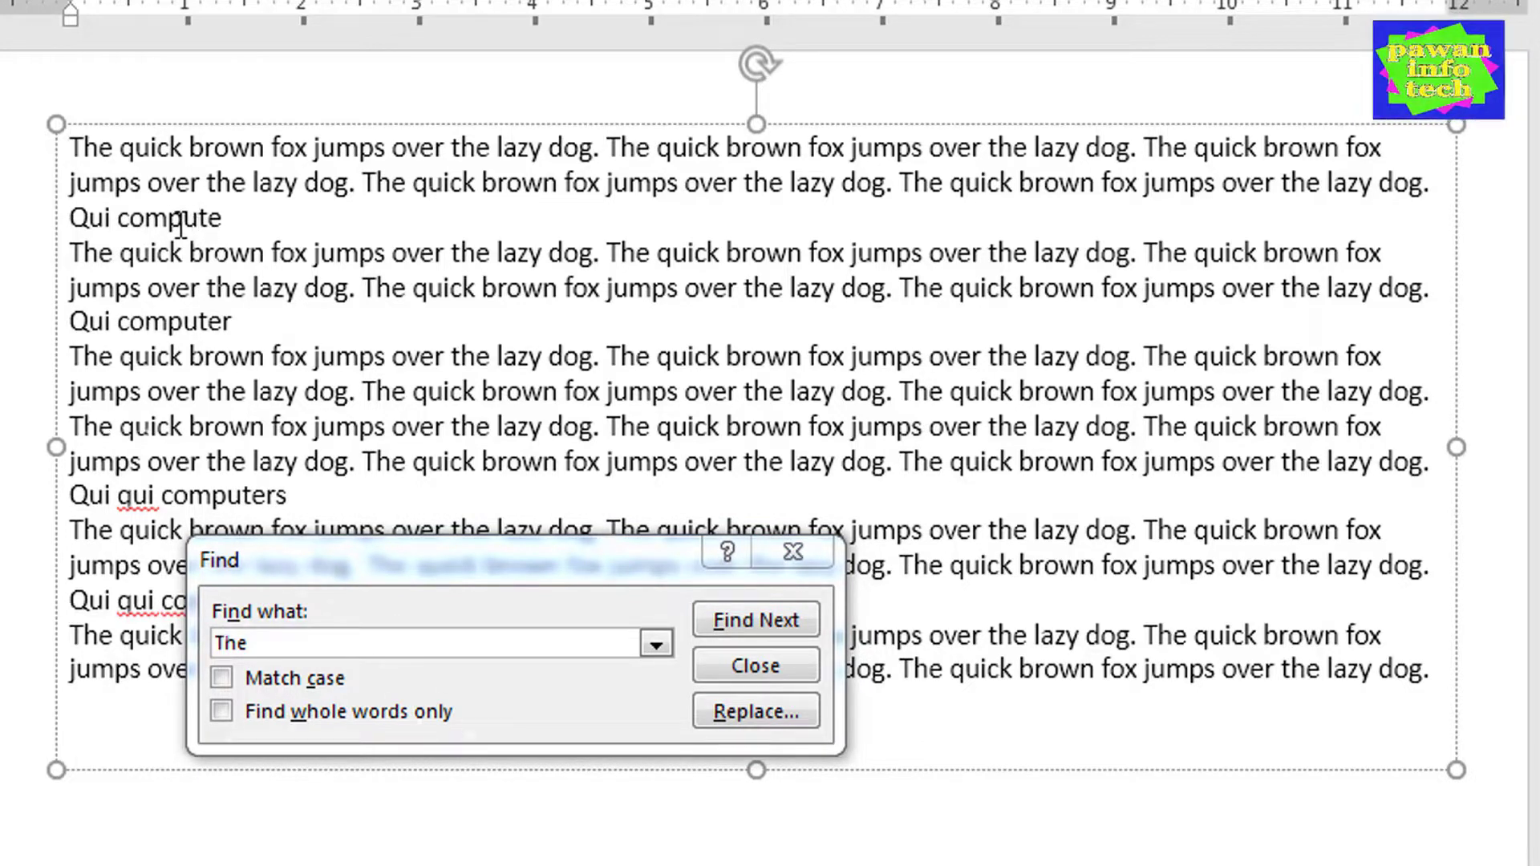
- Search for 'compute', stepping through the computer, computers and computerss matches
left_click(272, 641)
type("compute")
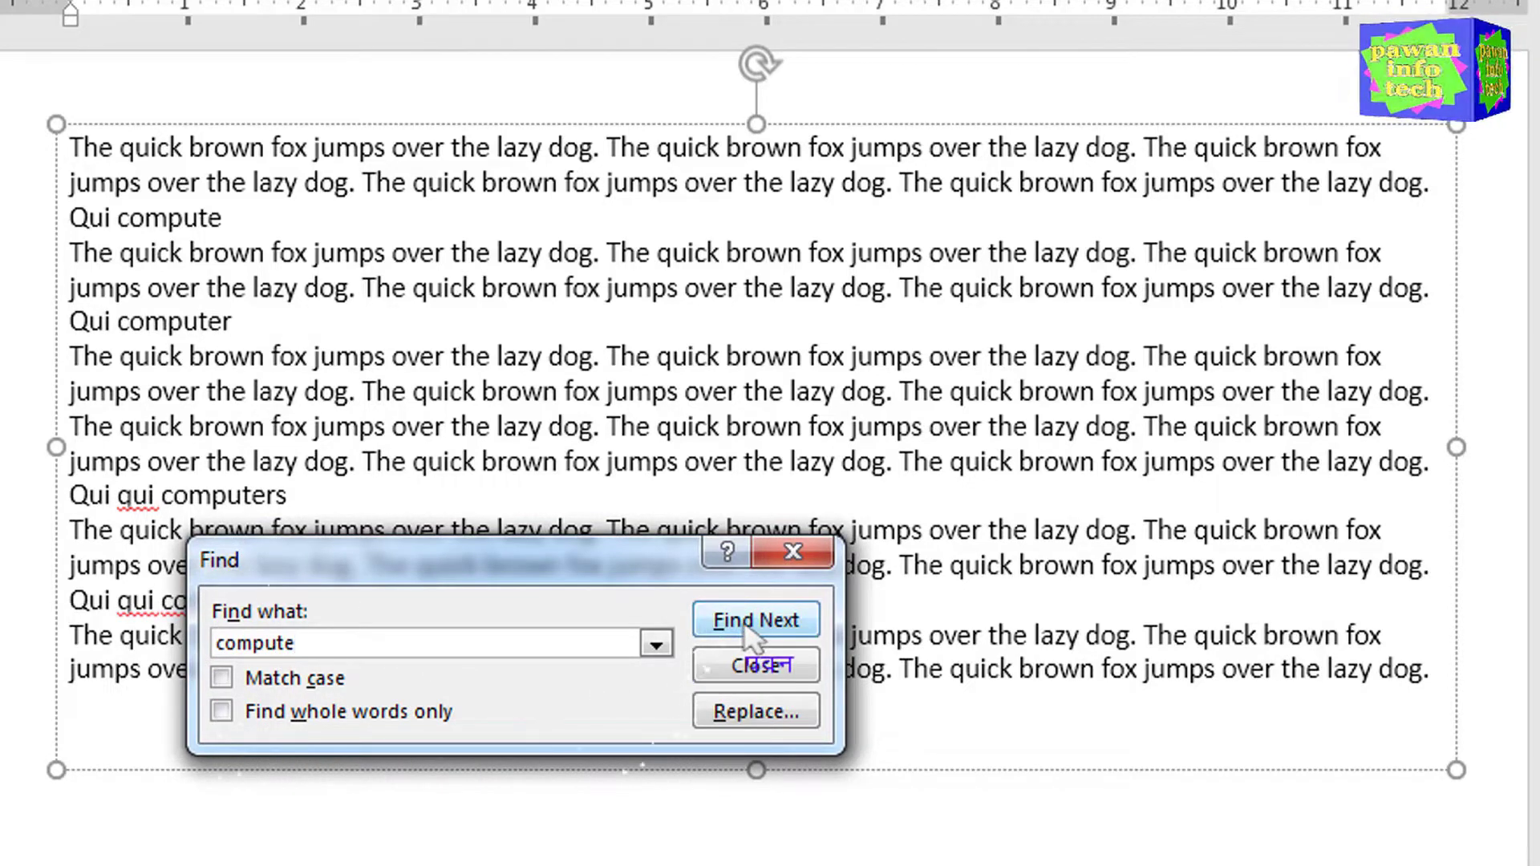
left_click(746, 634)
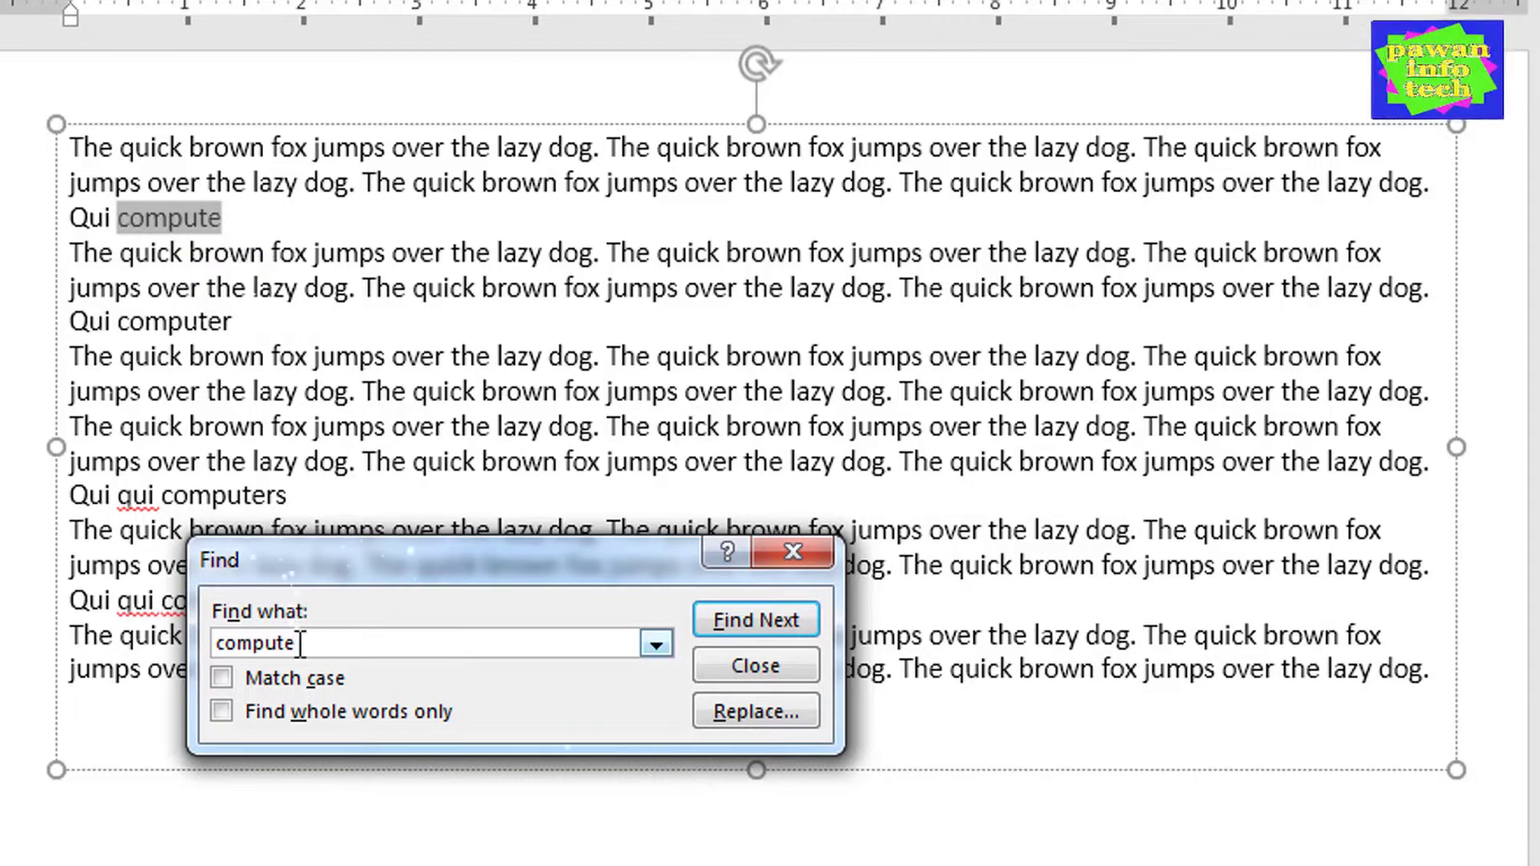
left_click_drag(213, 644, 354, 648)
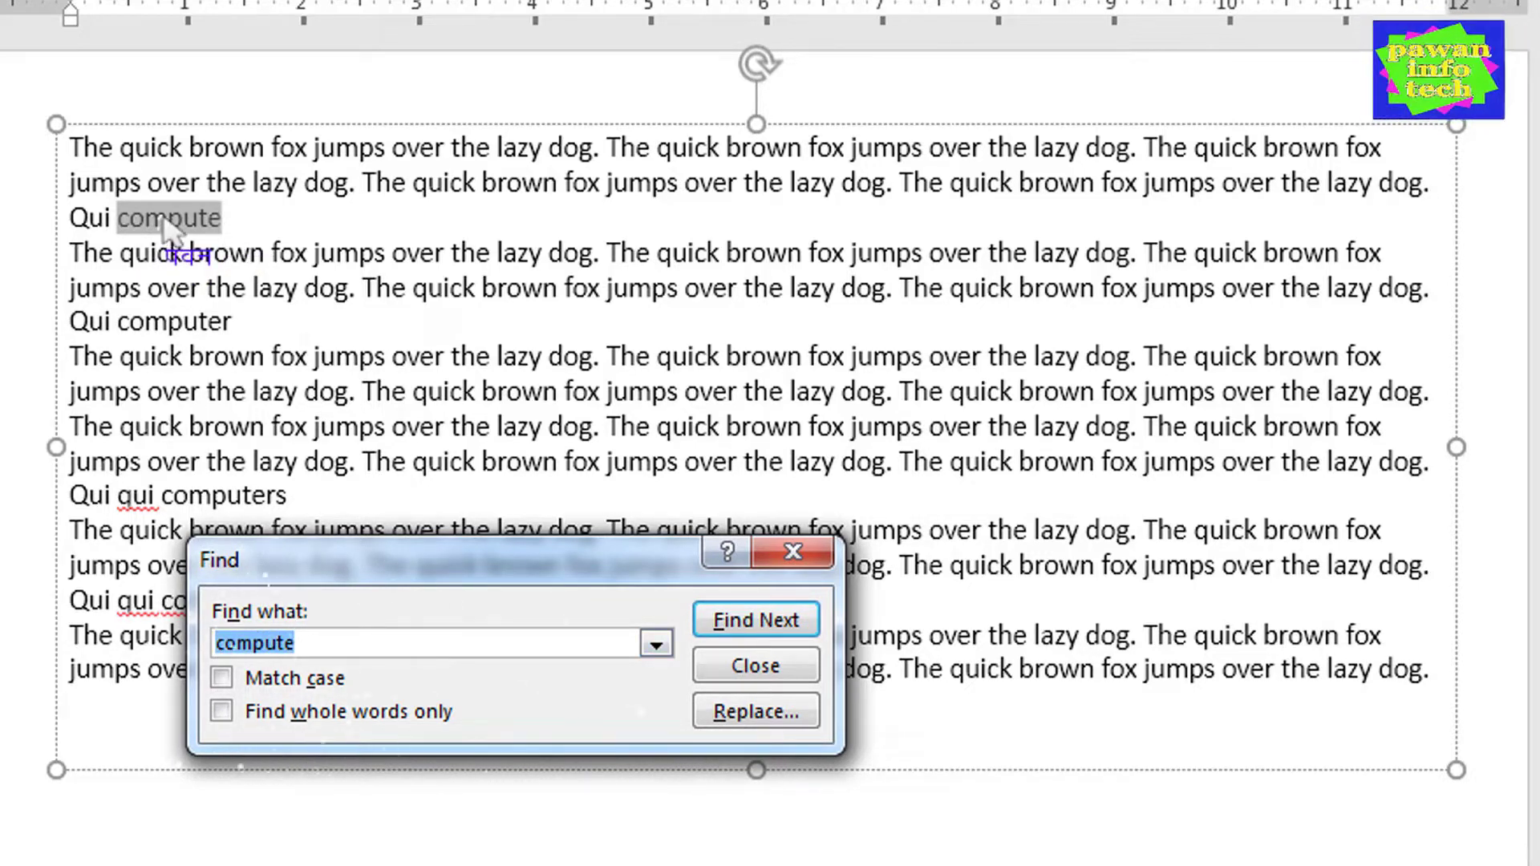
left_click(761, 622)
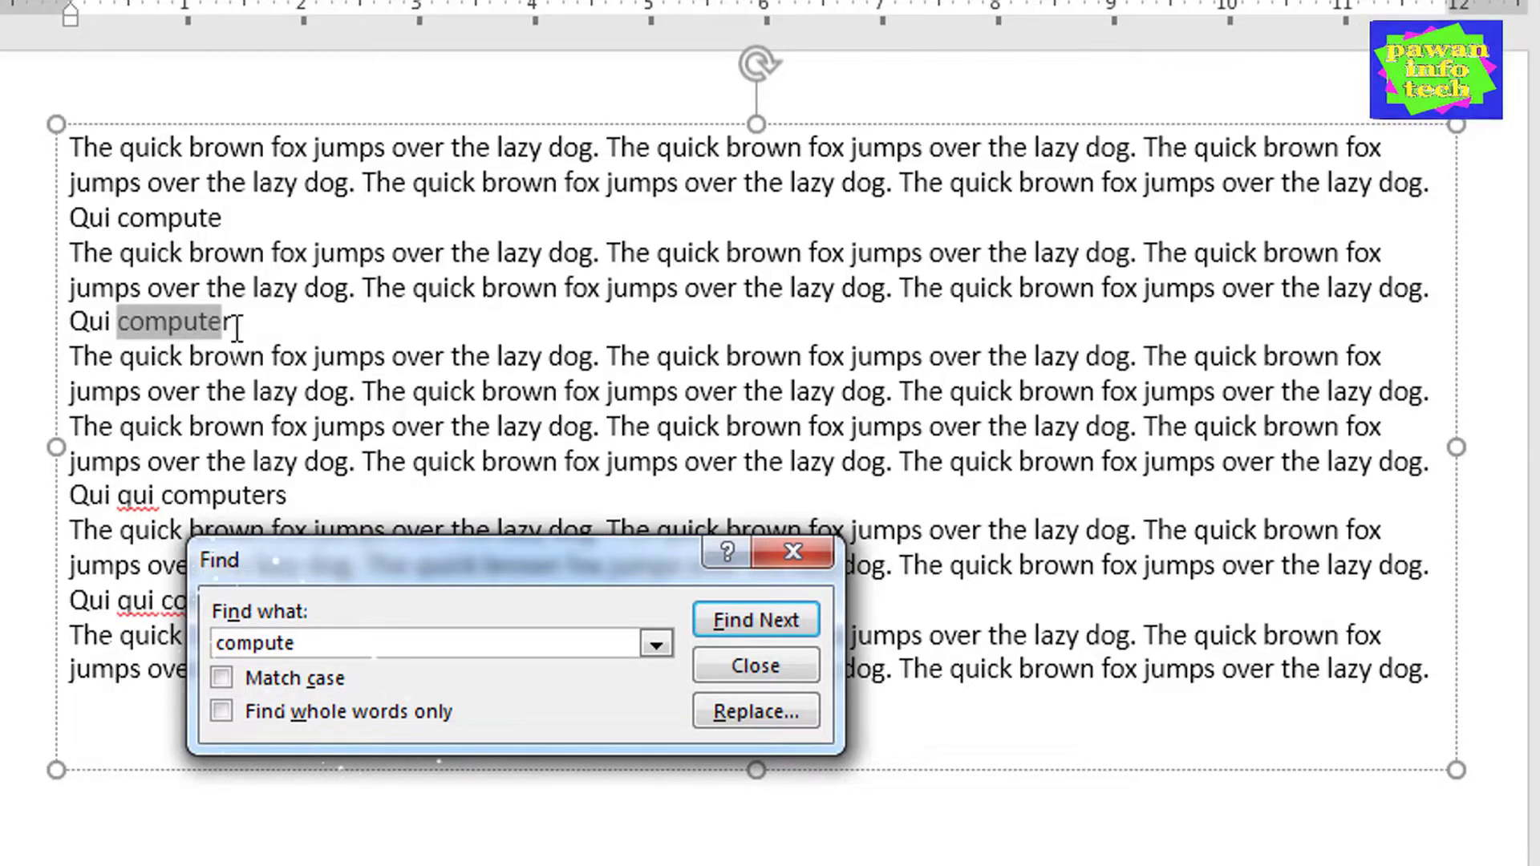
double_click(306, 652)
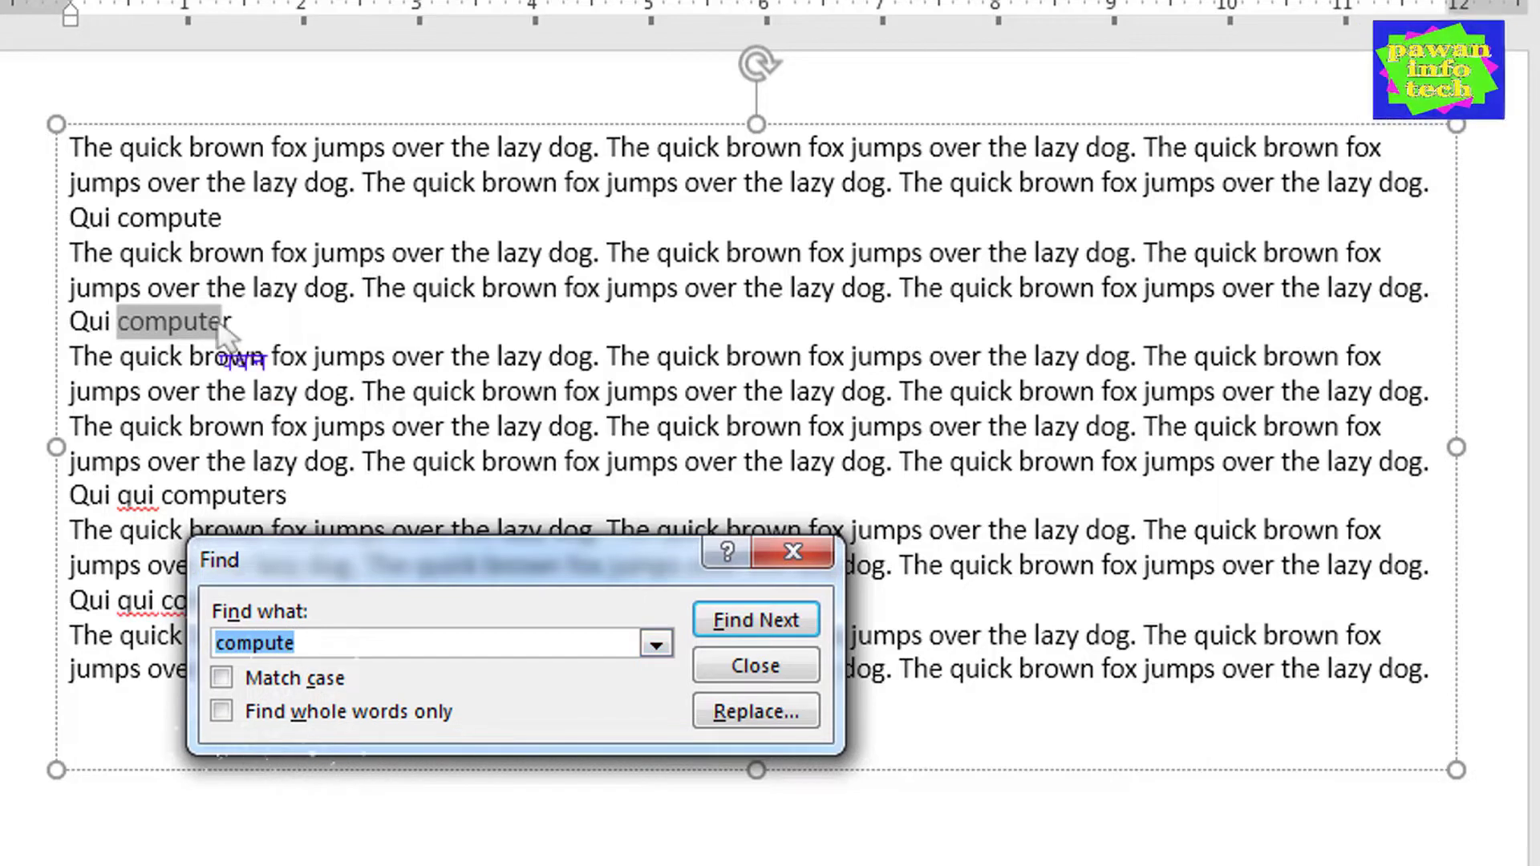
left_click(726, 630)
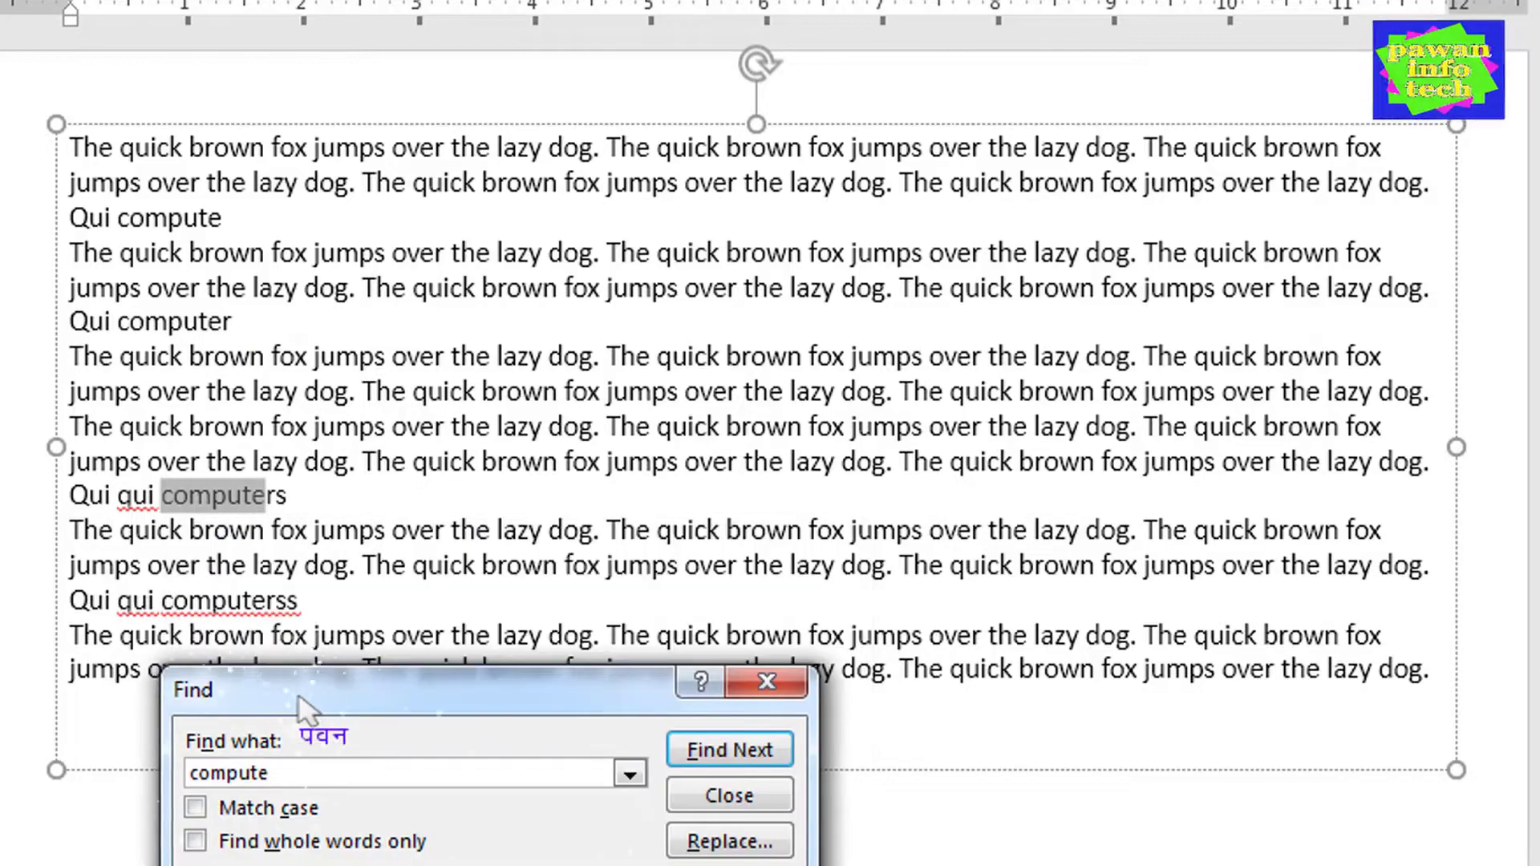
left_click(721, 745)
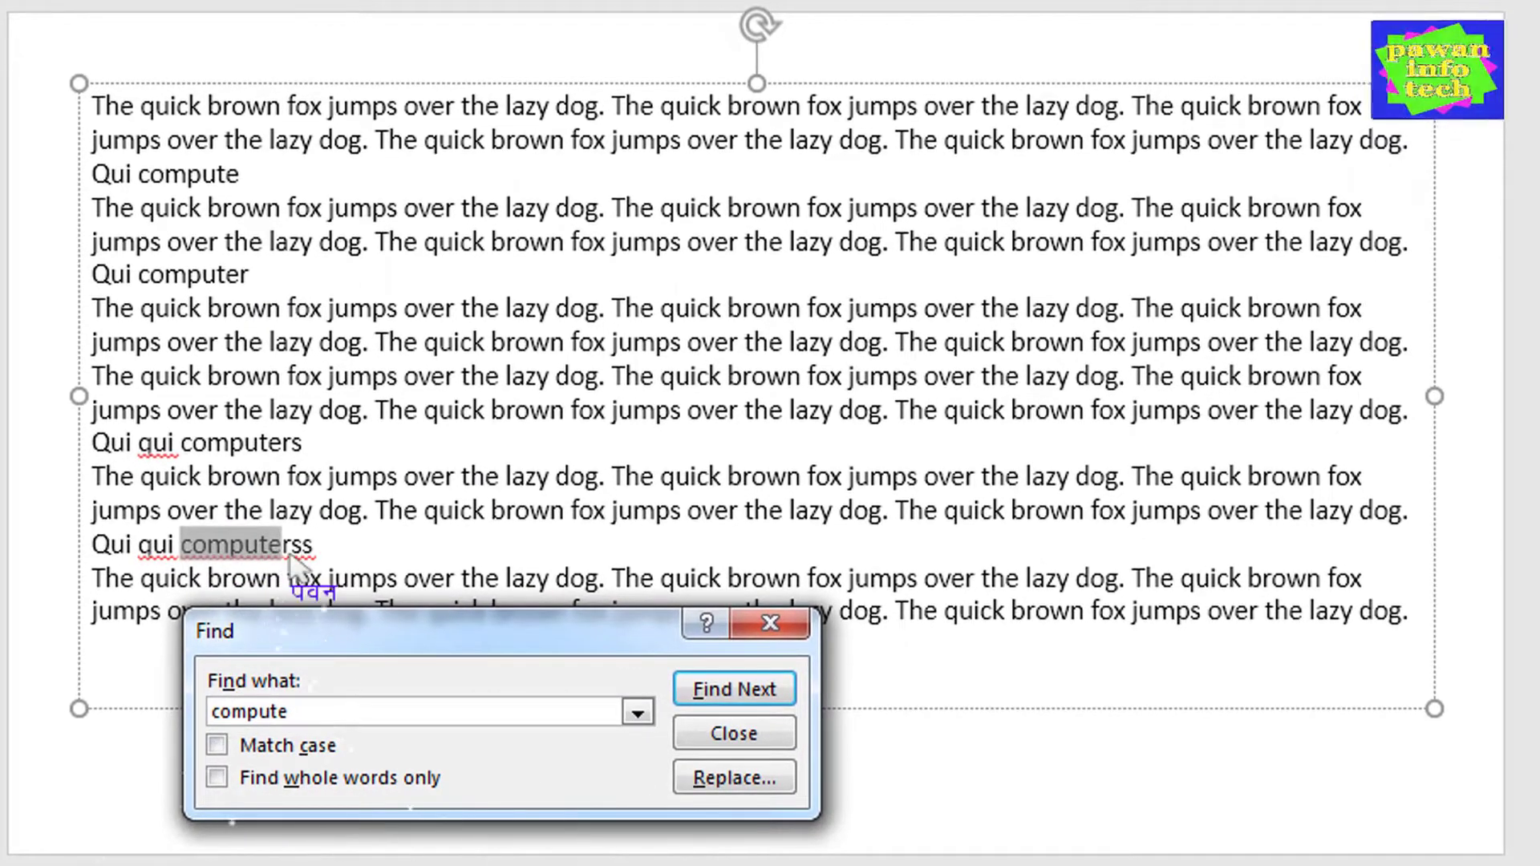
left_click(95, 108)
- Turn on Find whole words only so just the standalone 'compute' is found
left_click(222, 713)
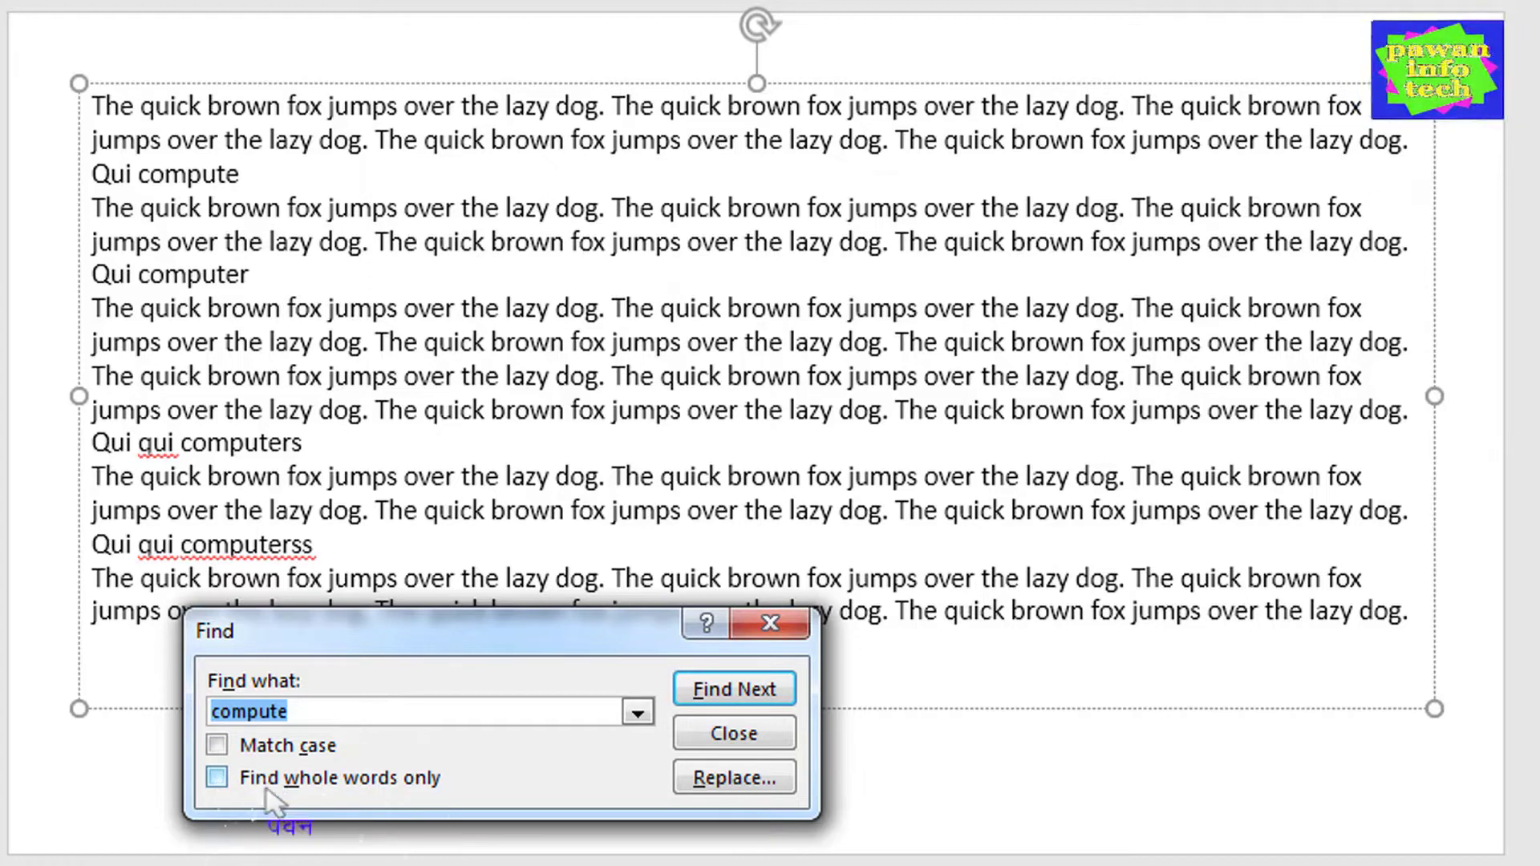
left_click(218, 778)
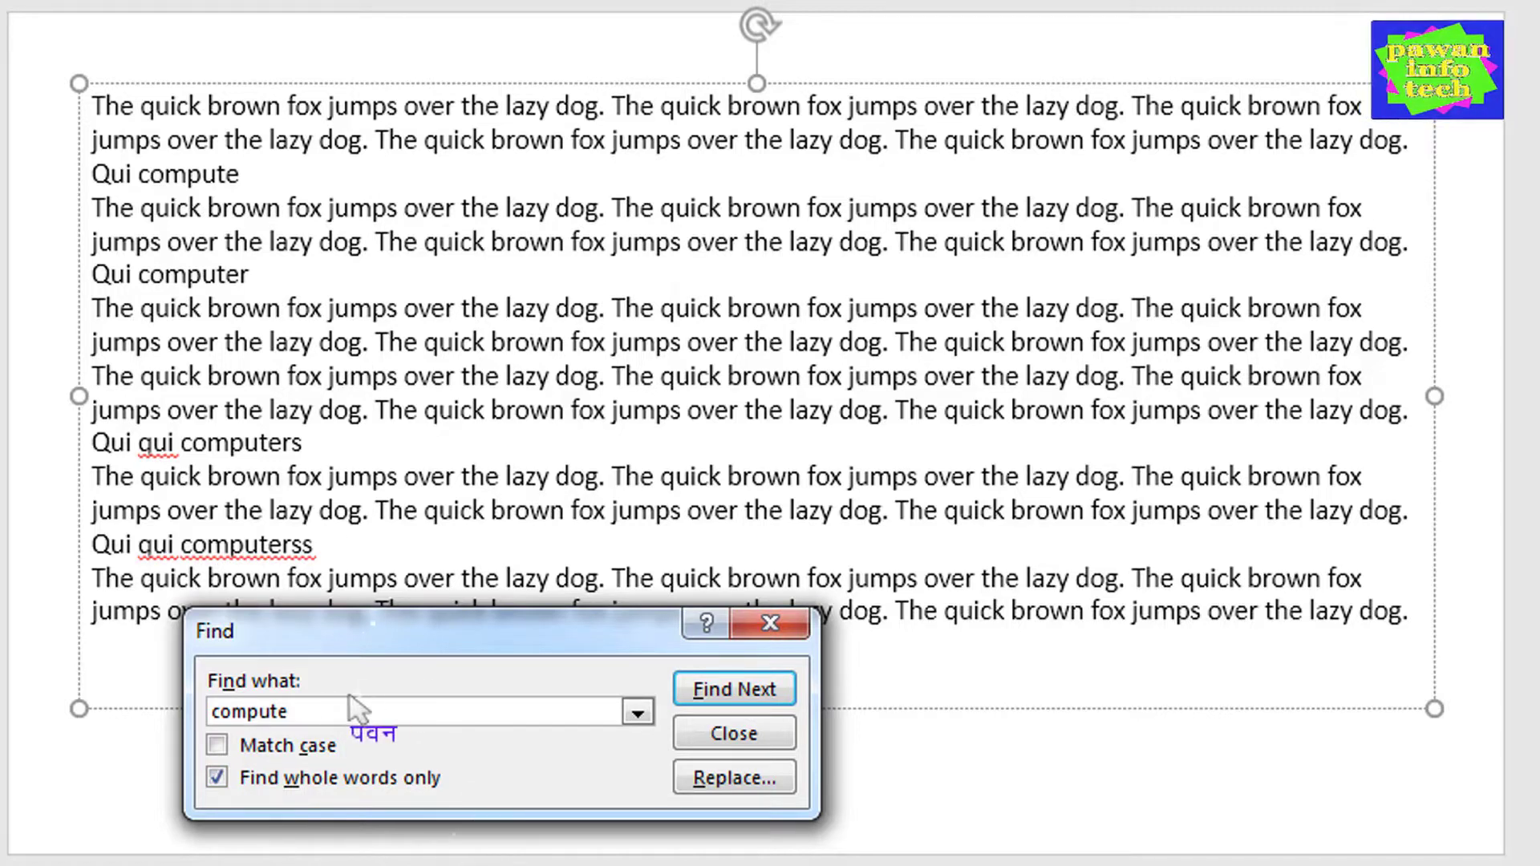
left_click(745, 692)
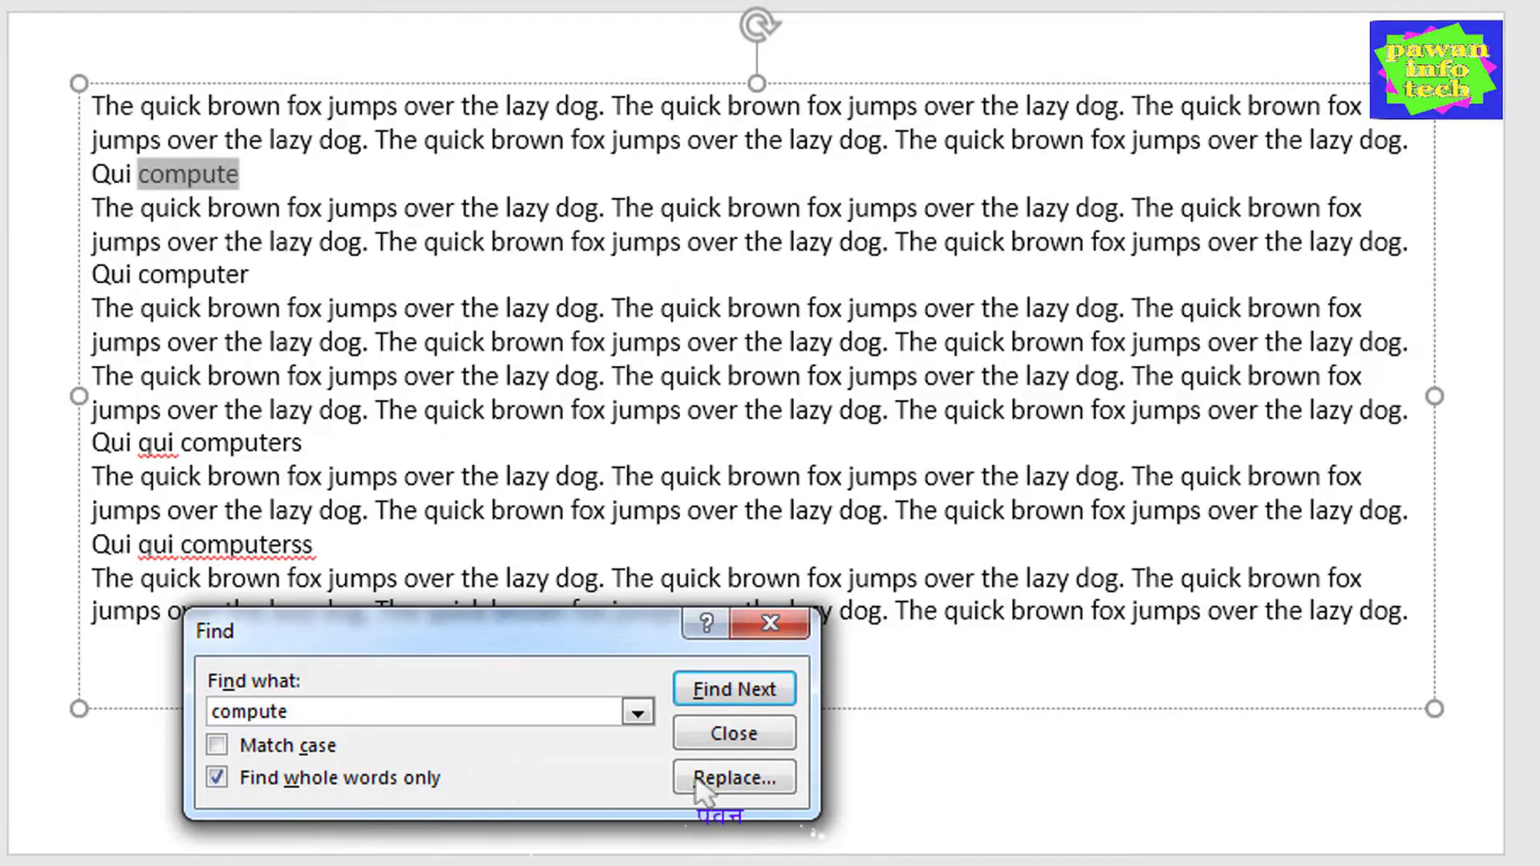
left_click(722, 695)
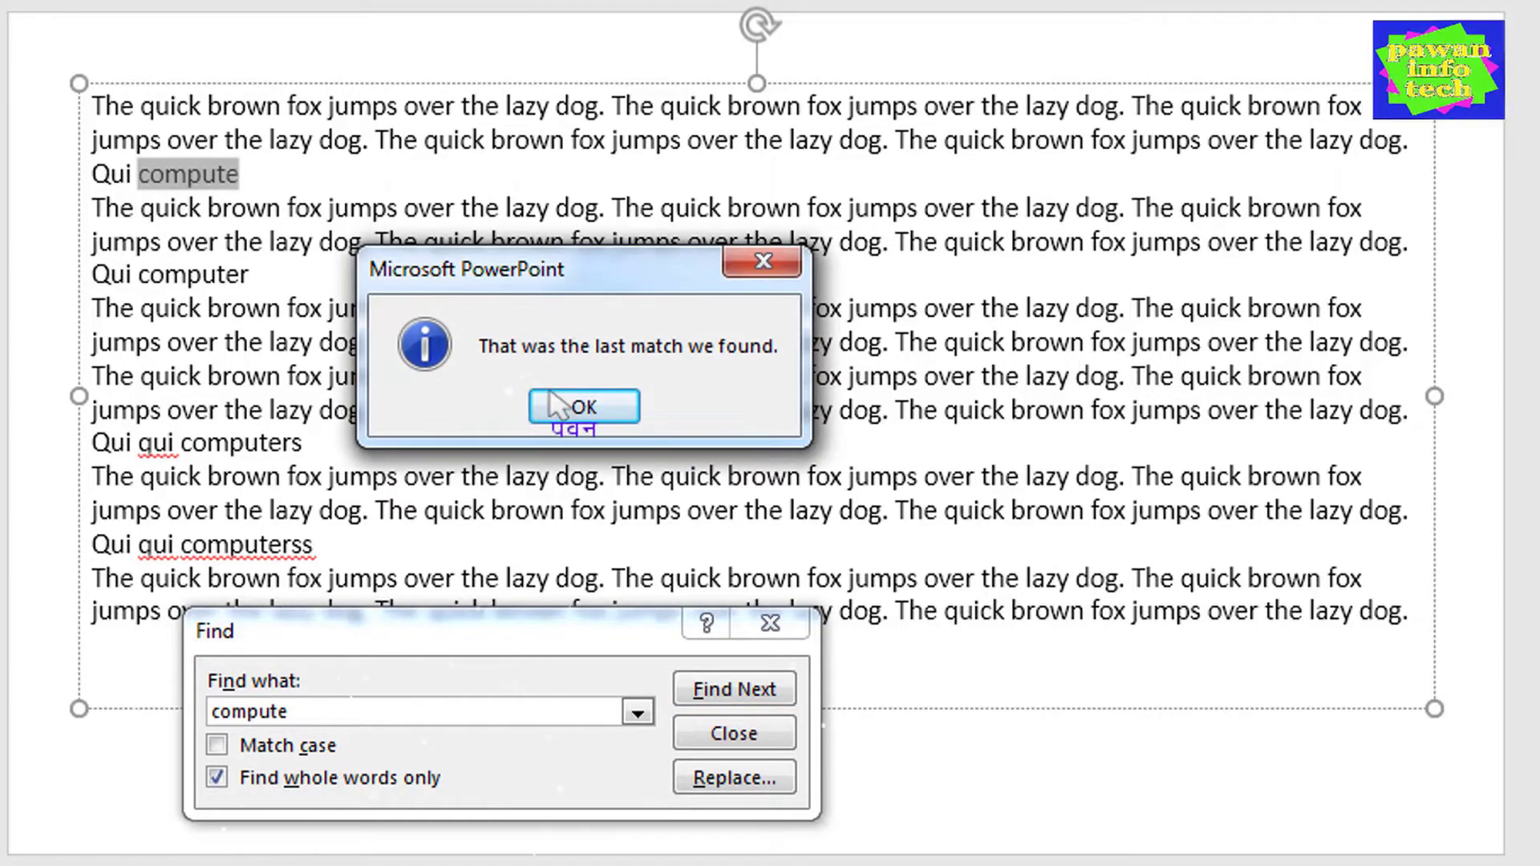
left_click(571, 406)
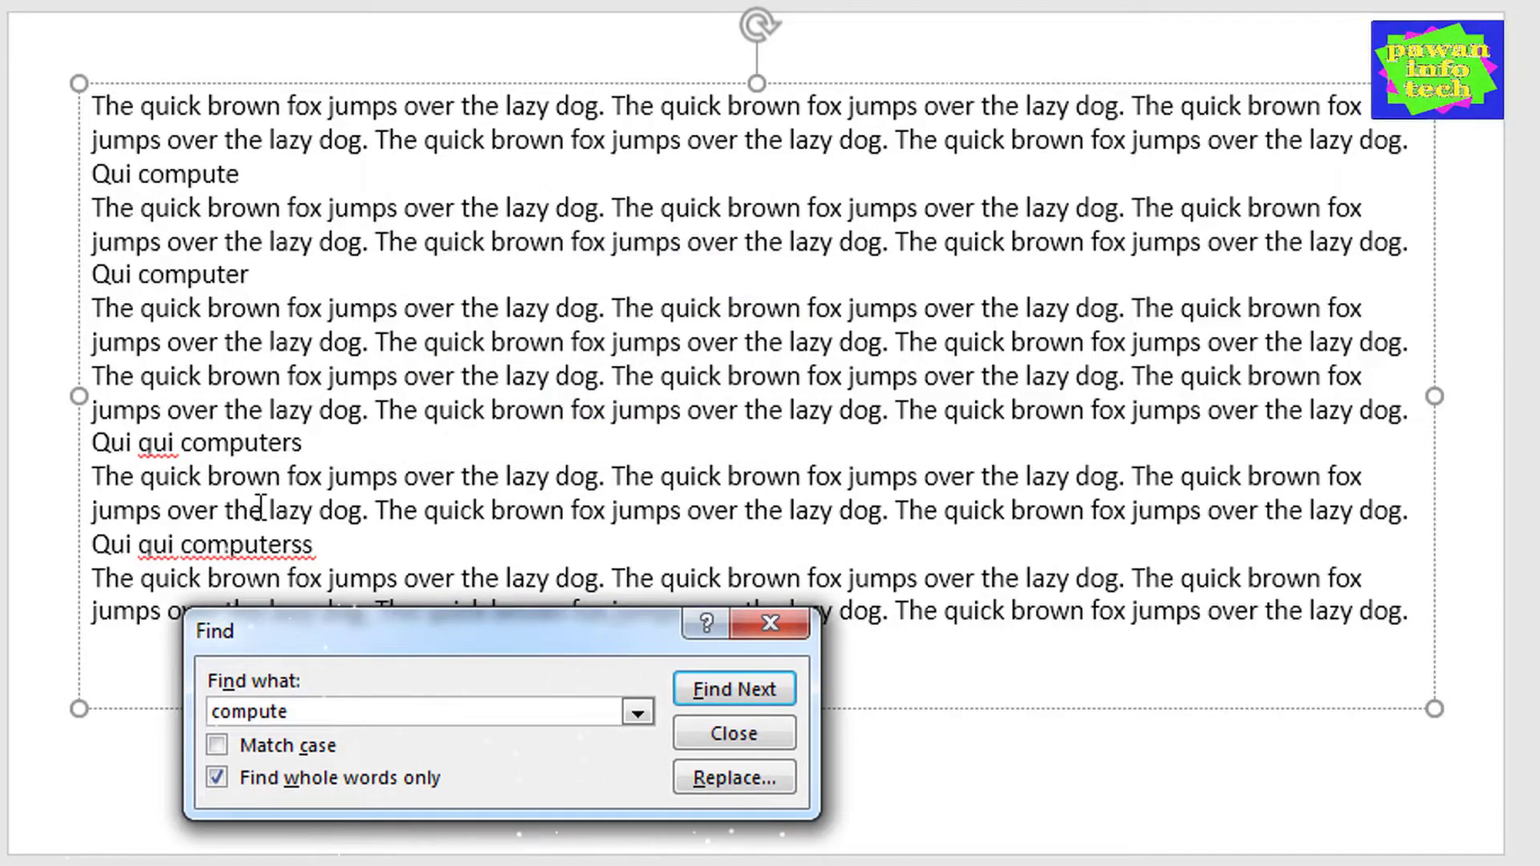
- Select 'compute', move the Find dialog lower and switch it to Replace
double_click(312, 712)
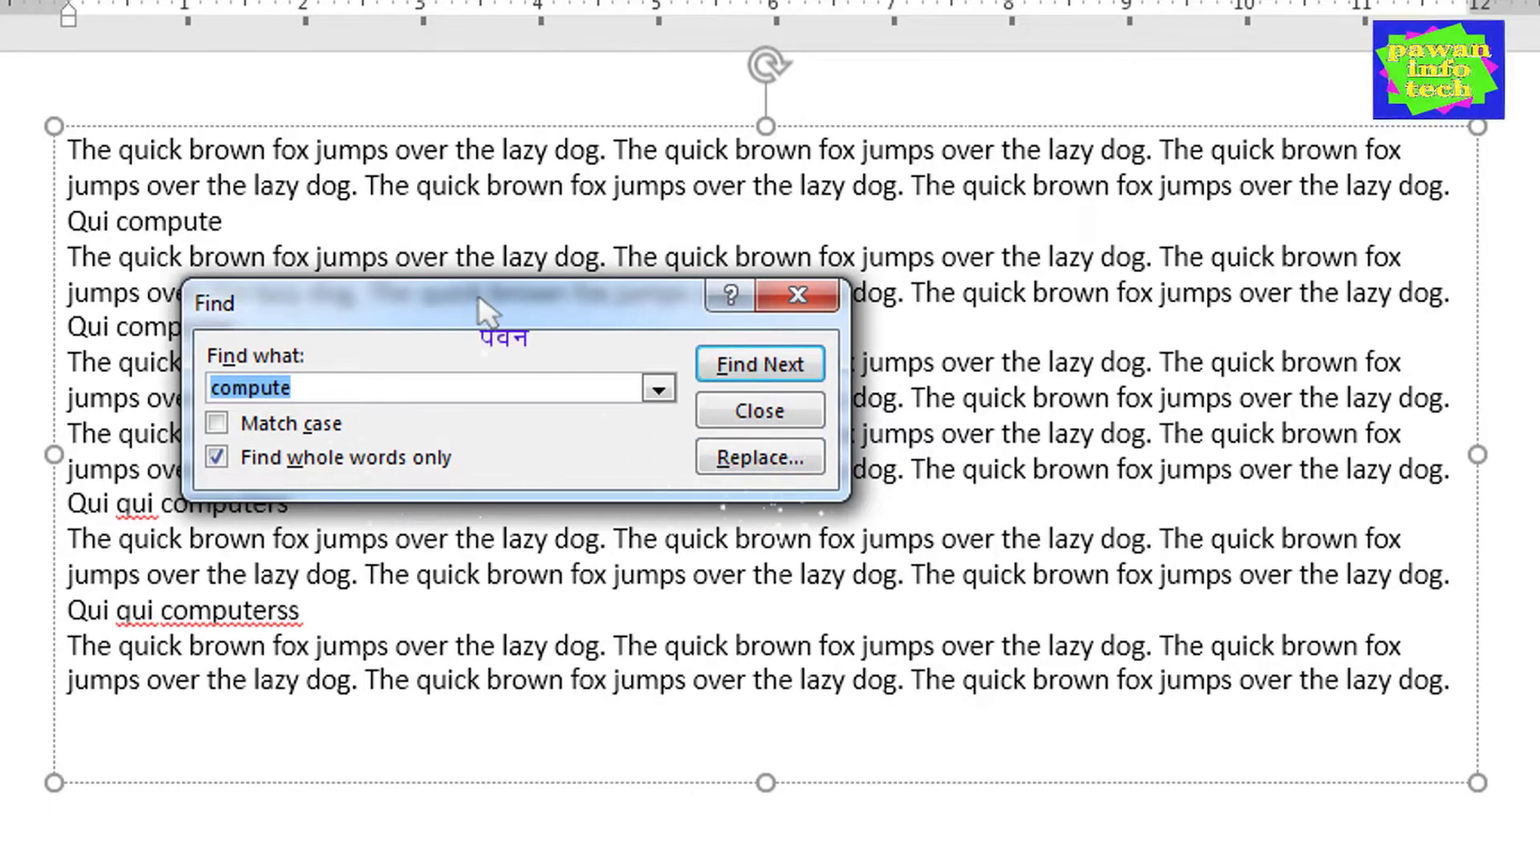
left_click_drag(488, 302, 488, 341)
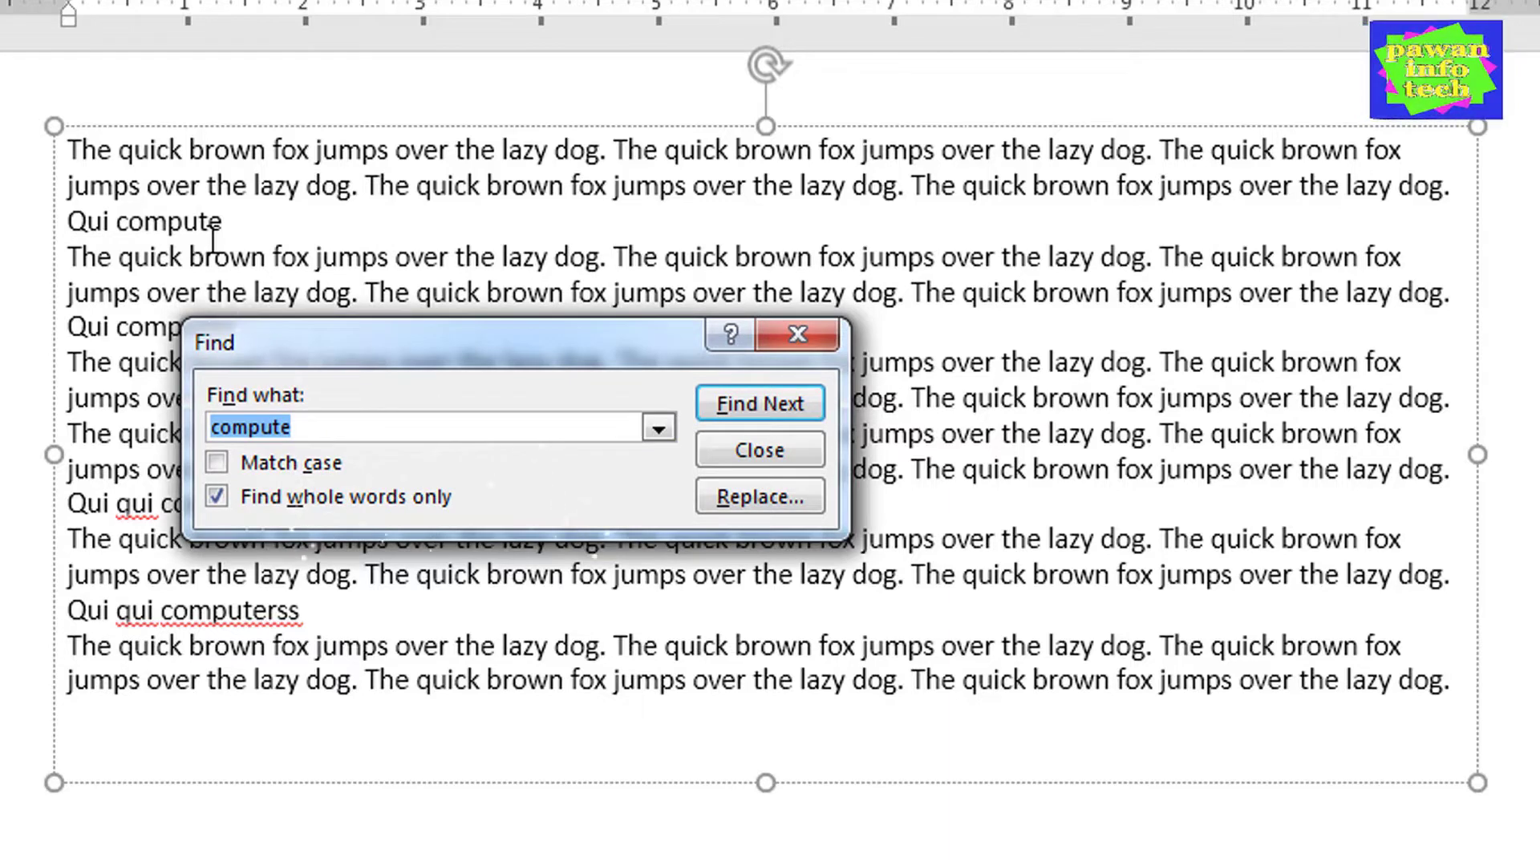
left_click(742, 501)
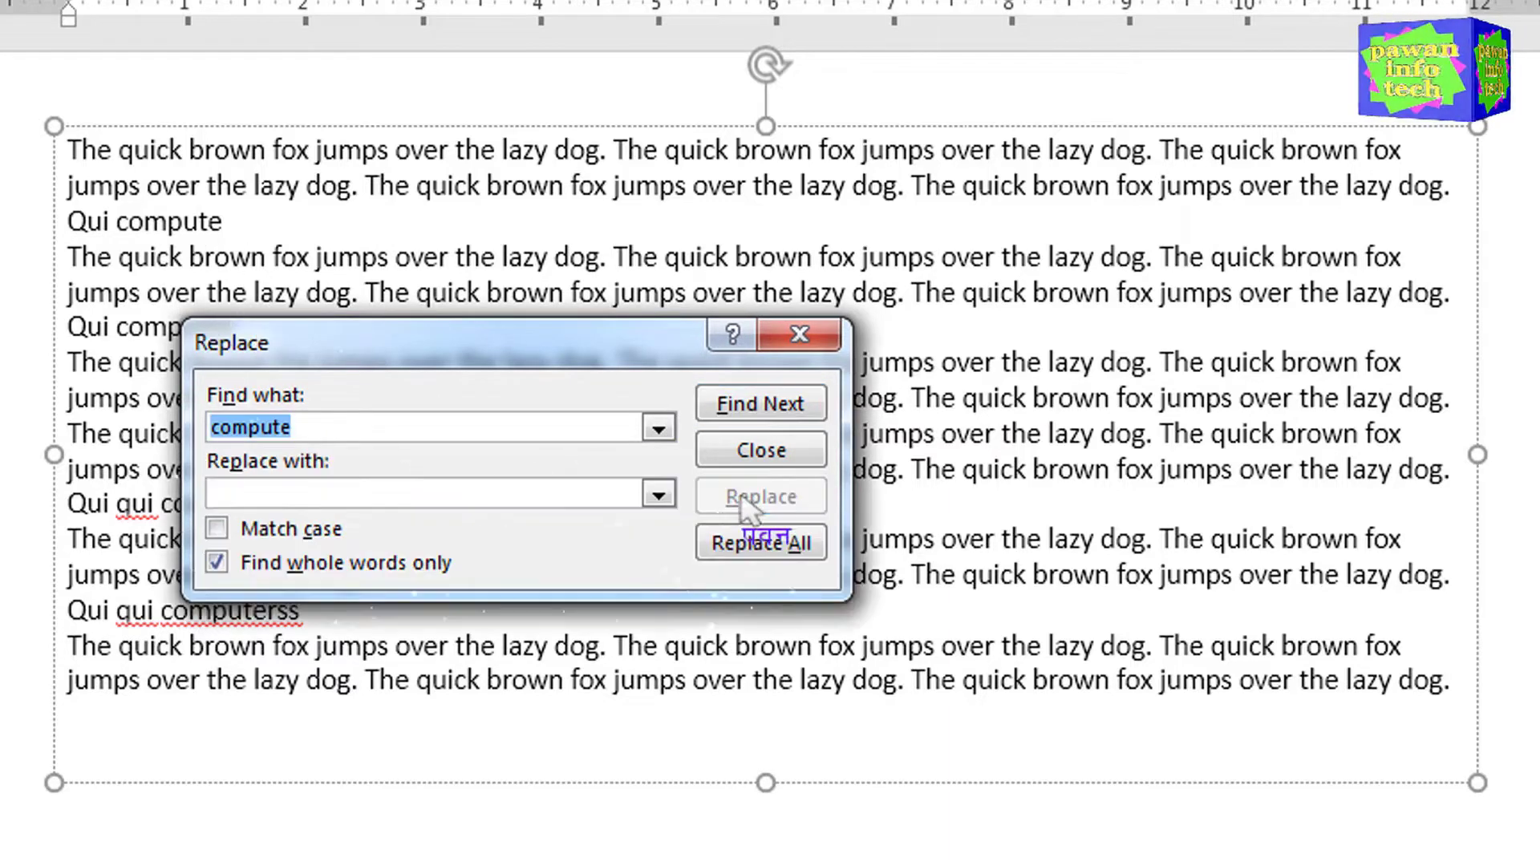
- Replace All whole-word 'compute' with 11111, confirming the one-replacement message
left_click(277, 498)
type("11111")
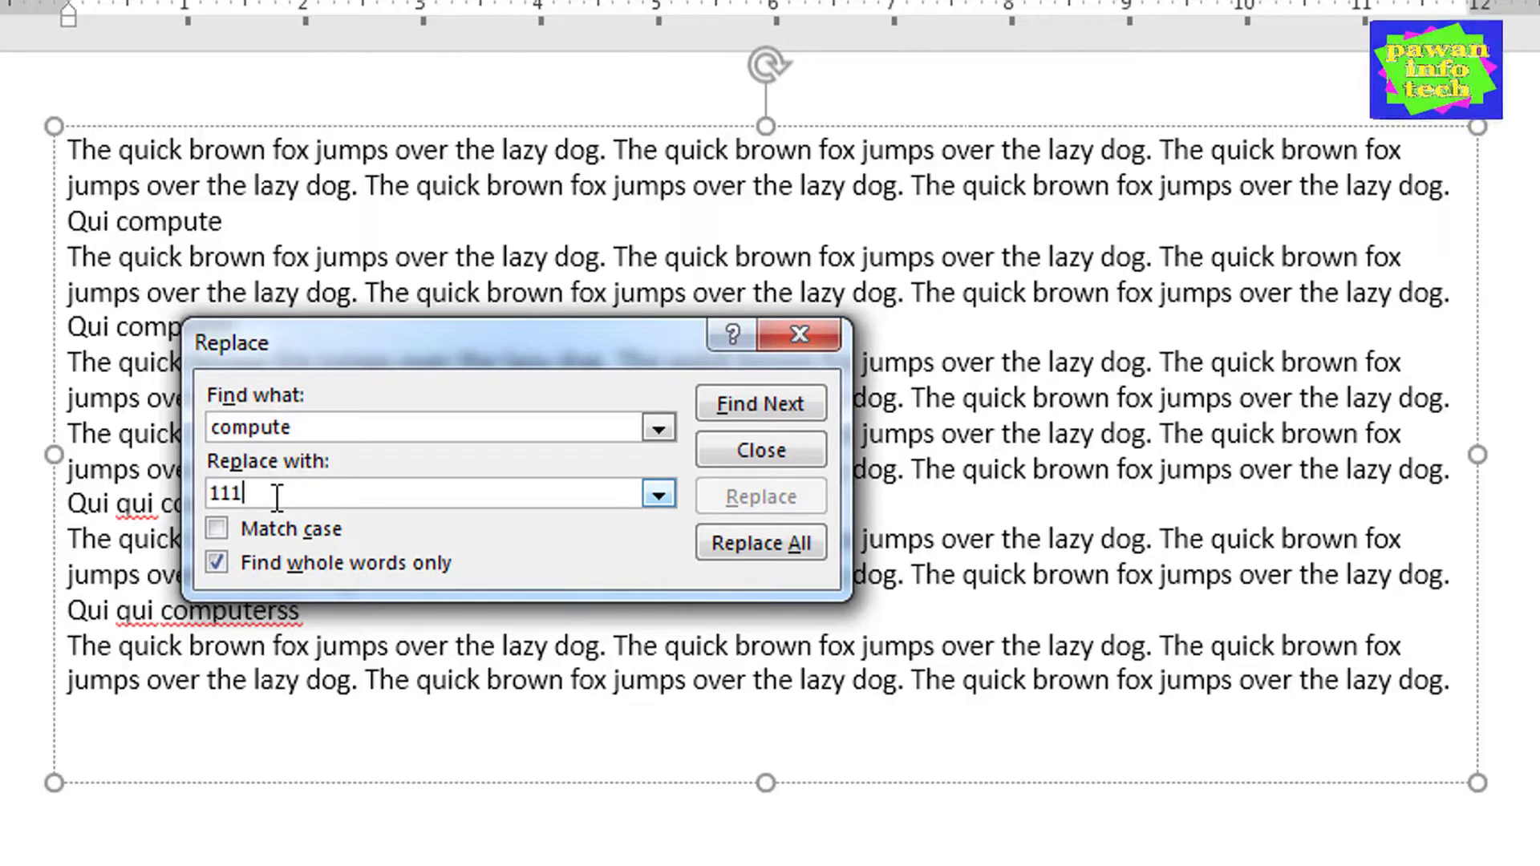
left_click(716, 551)
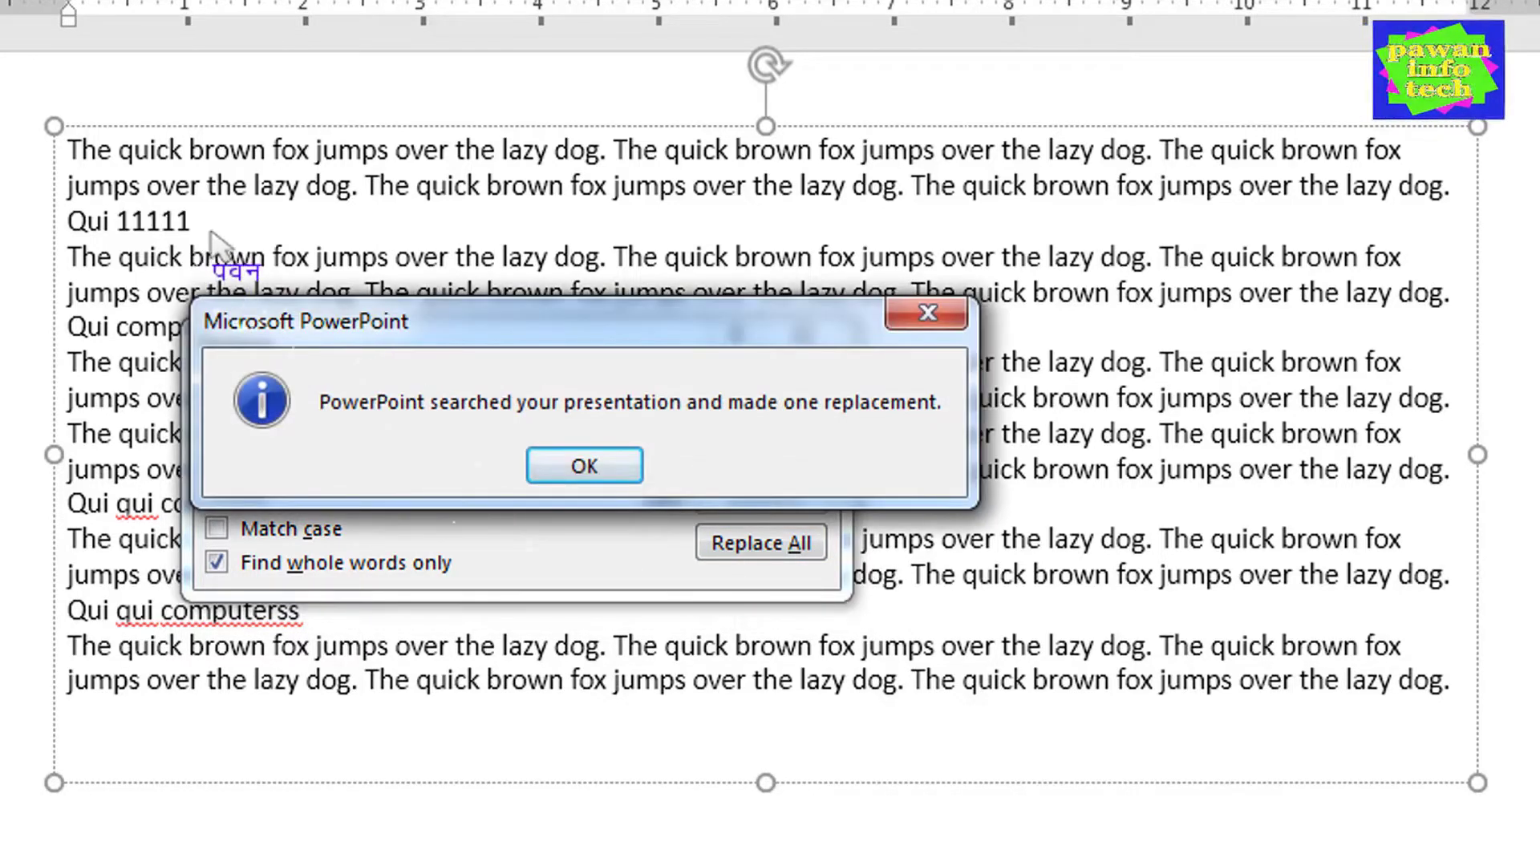
left_click(613, 467)
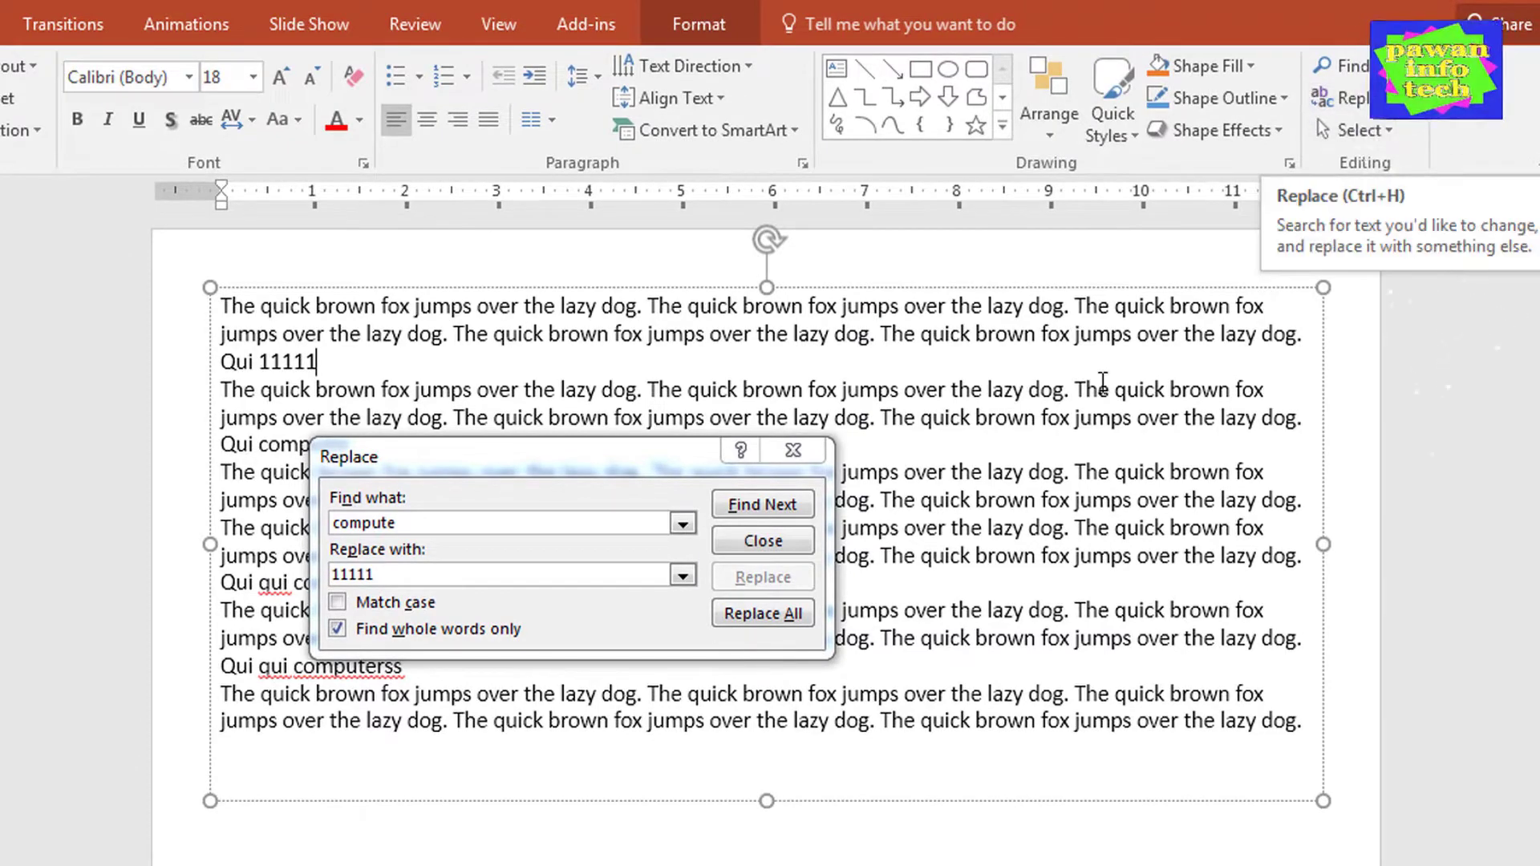
- Undo the 11111 replacement and reopen Replace, moved down to reveal Qui computer
left_click(750, 542)
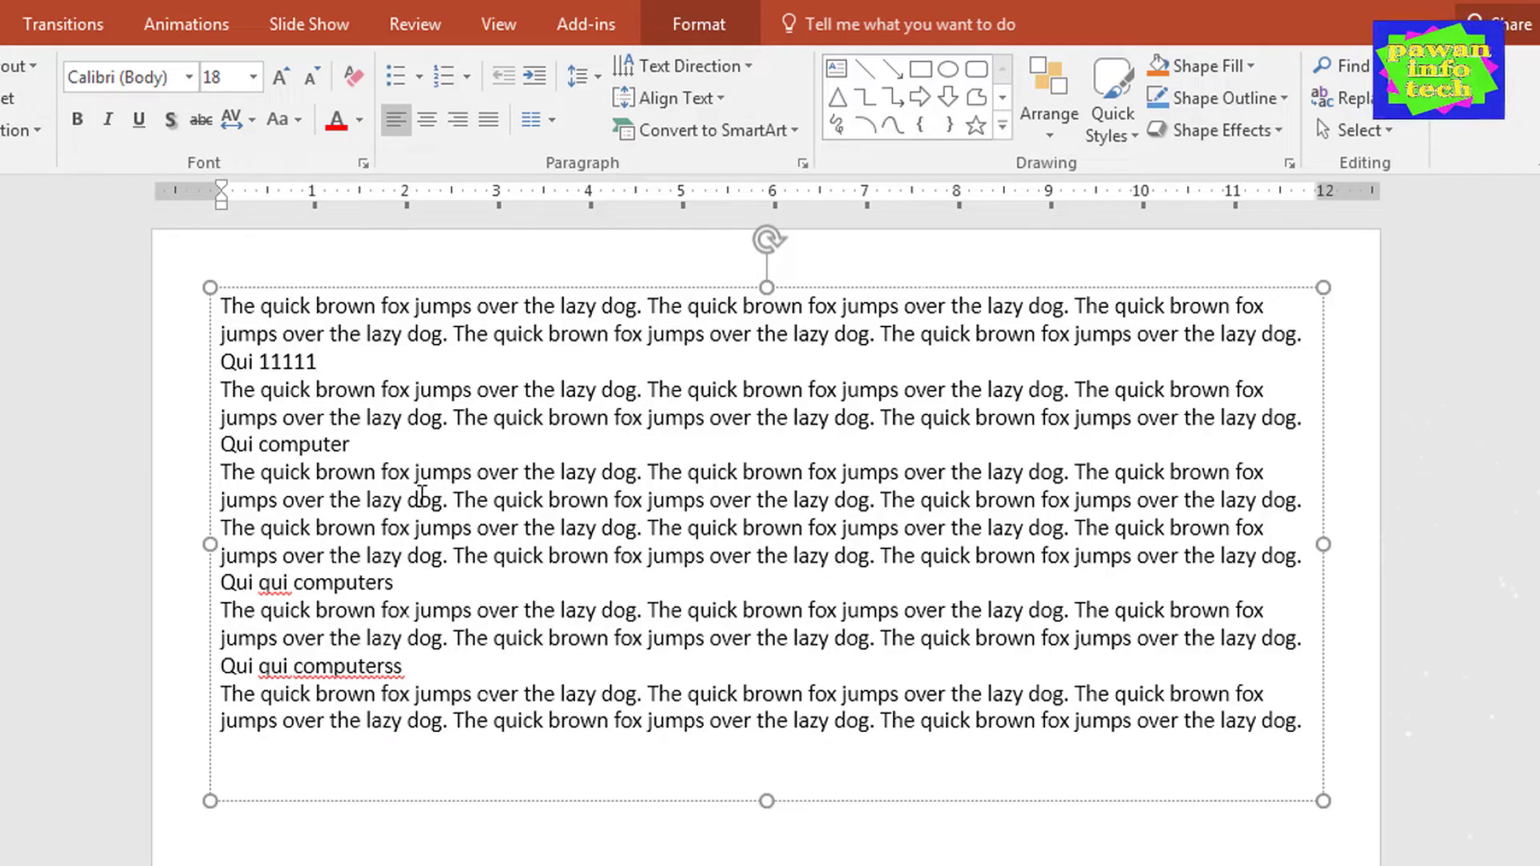
key("ctrl+z")
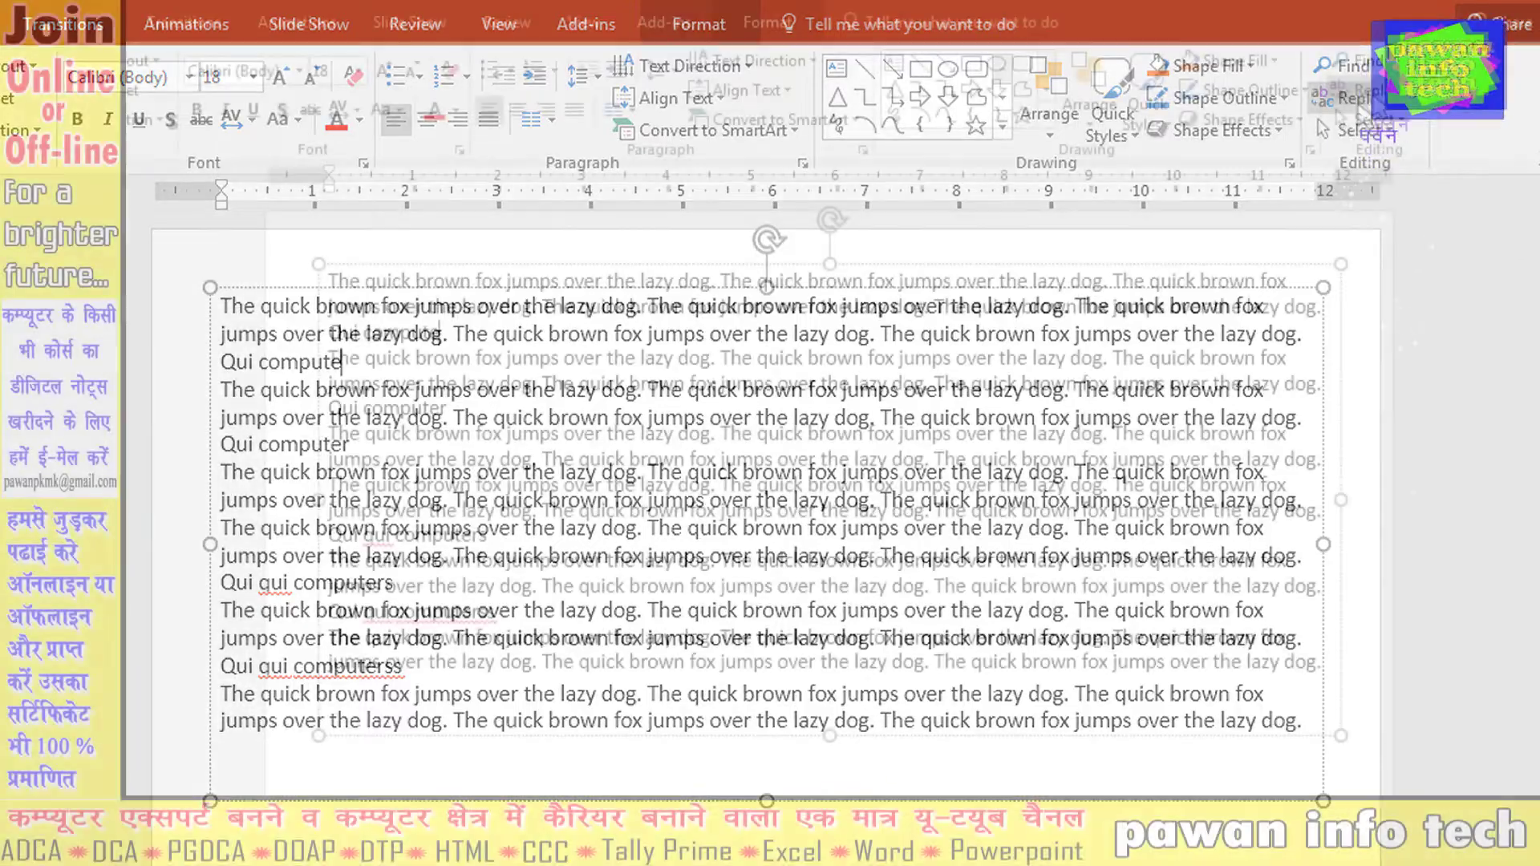
key("ctrl+h")
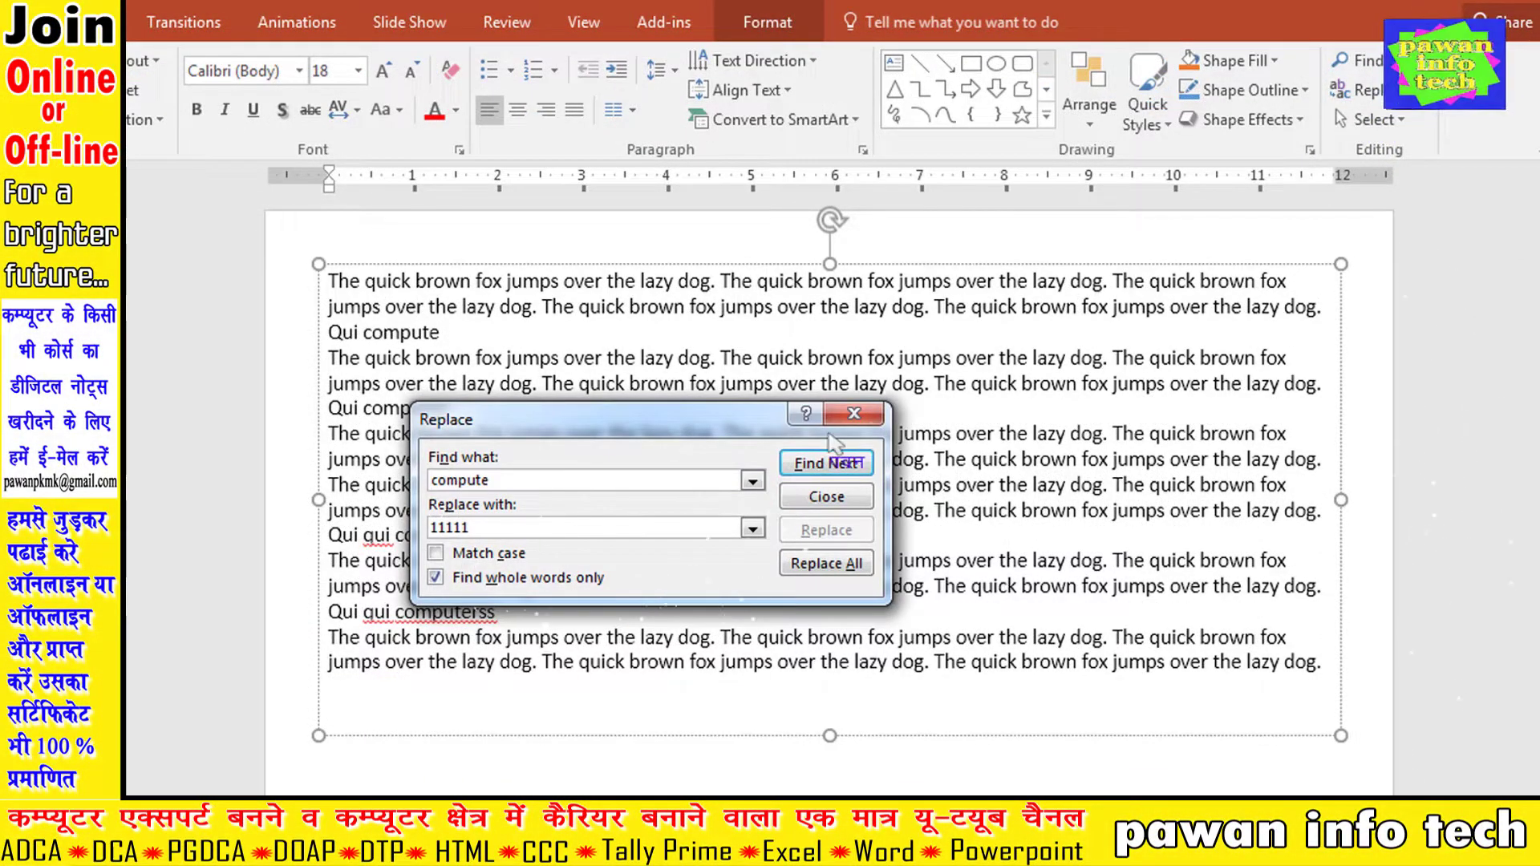
left_click(854, 413)
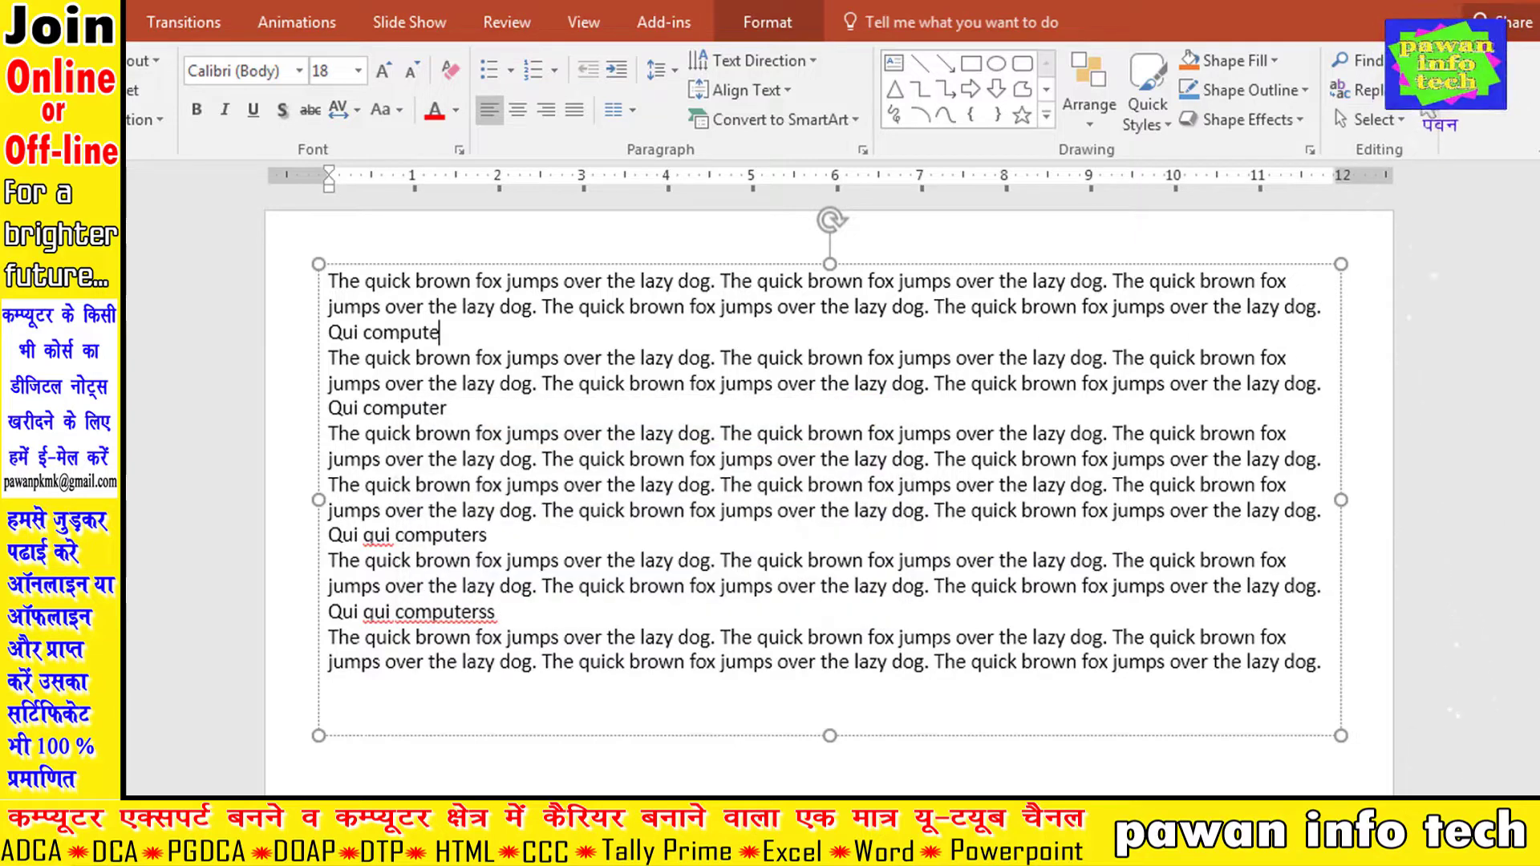
left_click(1399, 90)
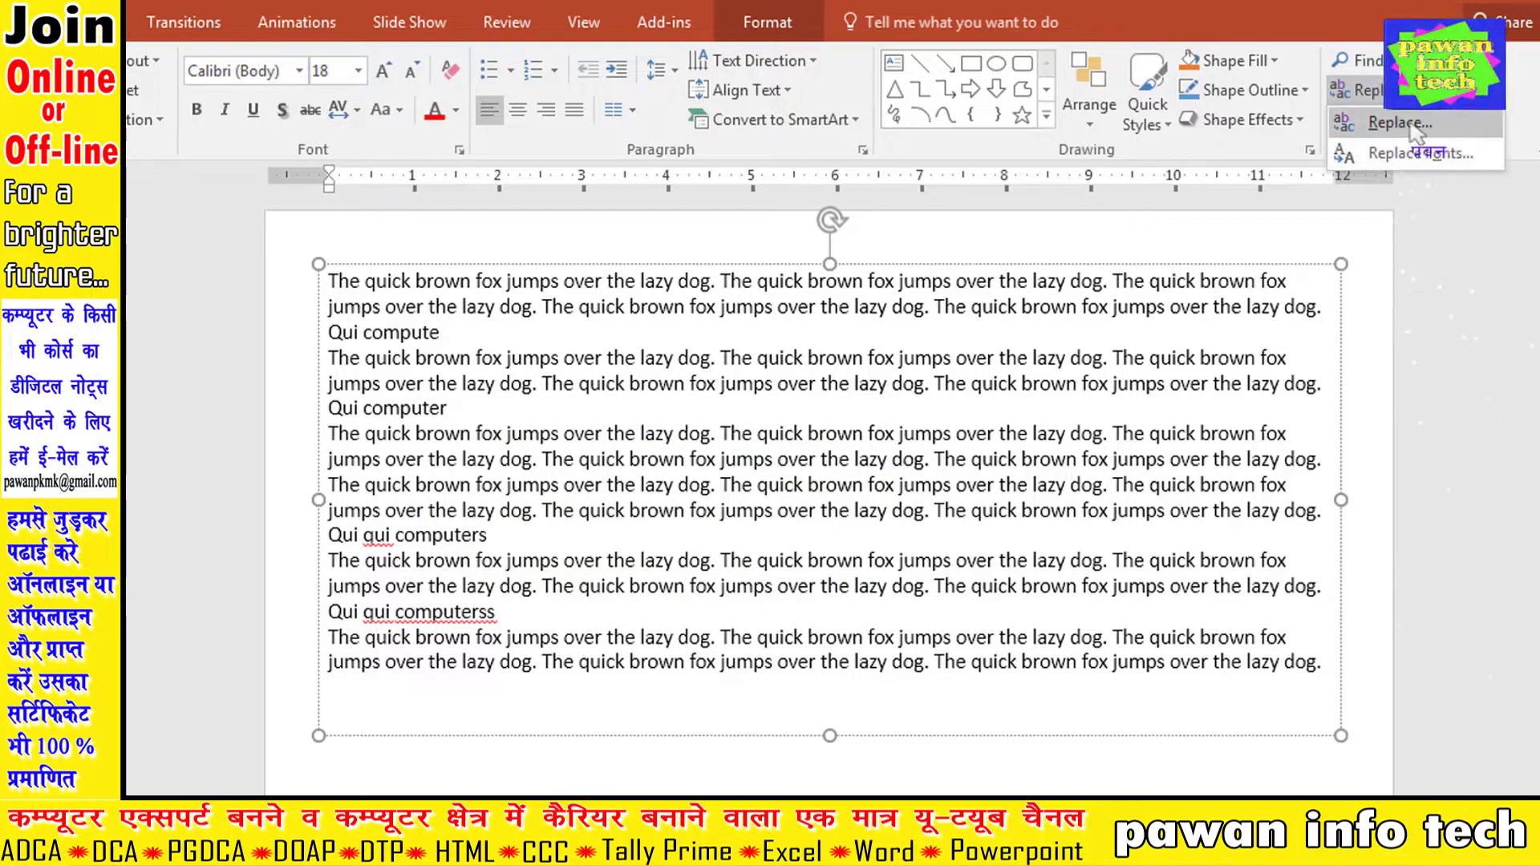
left_click(1399, 123)
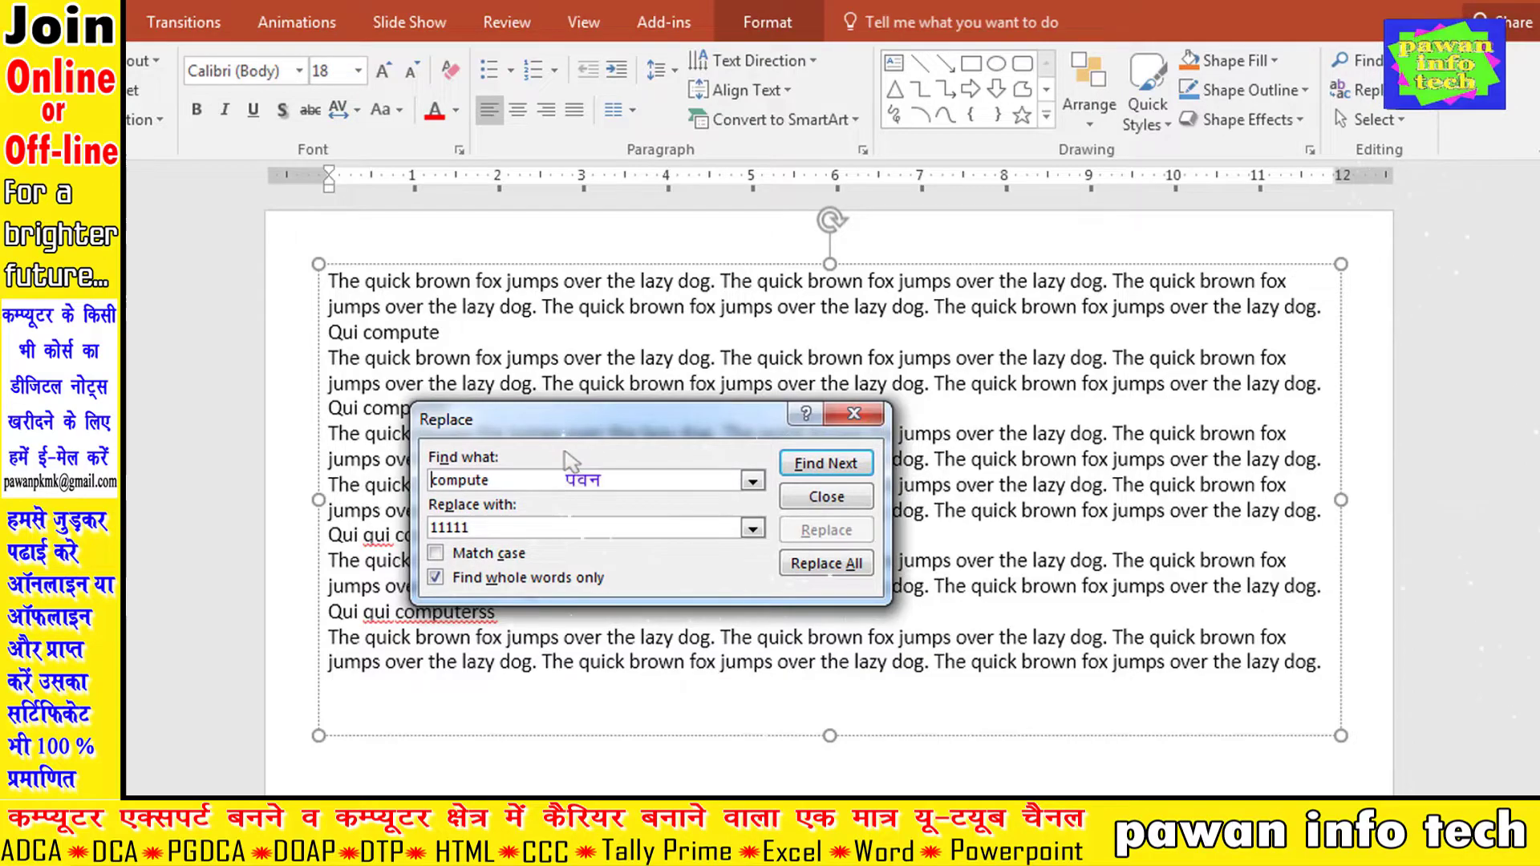
left_click_drag(569, 453, 570, 486)
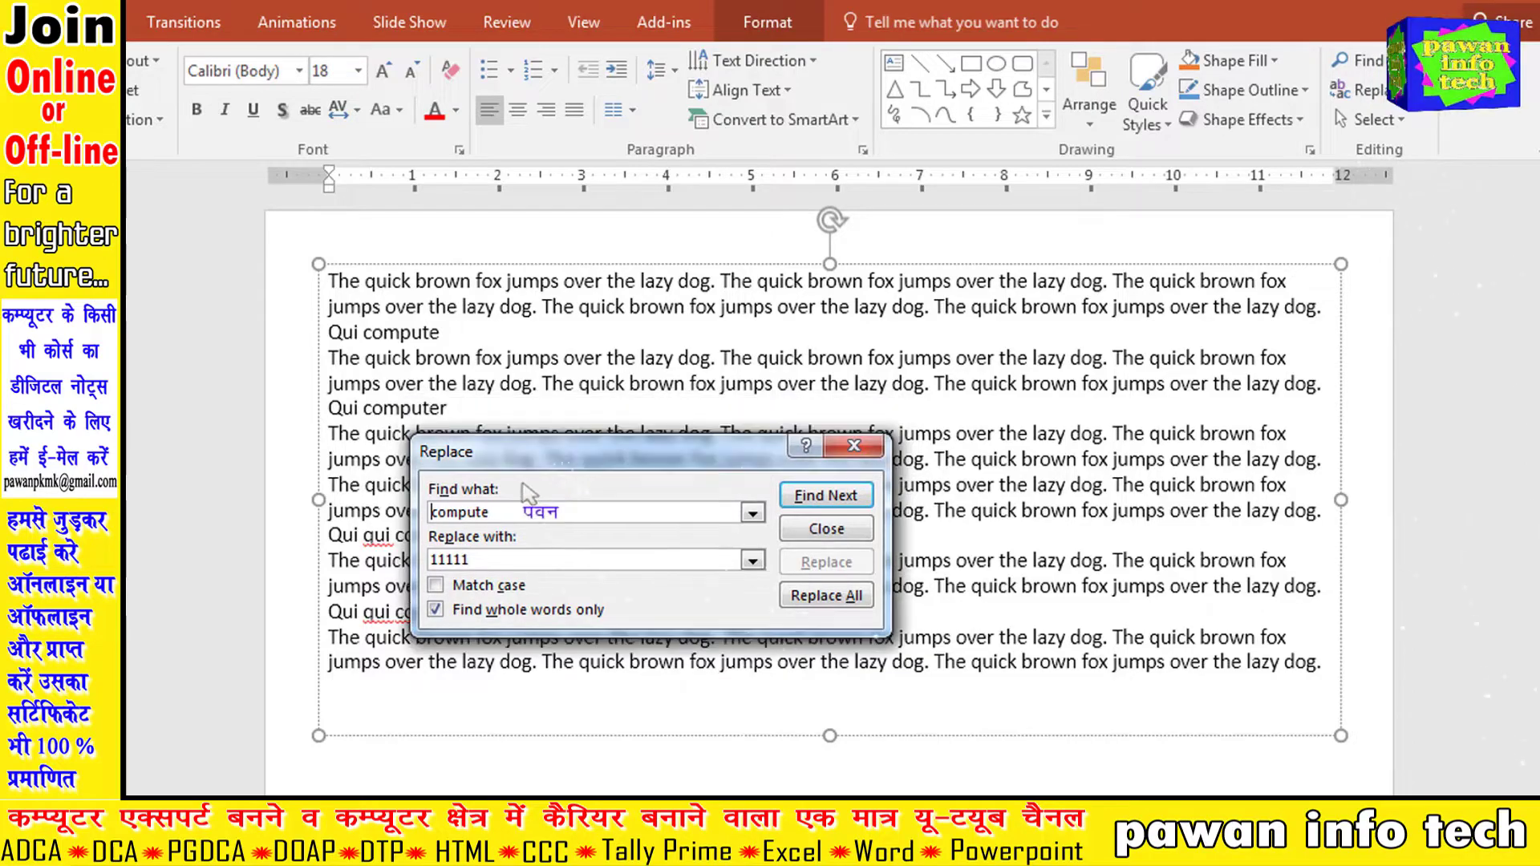
- Enter 'the' as the search word and 'that' as the replacement in the Replace dialog
double_click(458, 512)
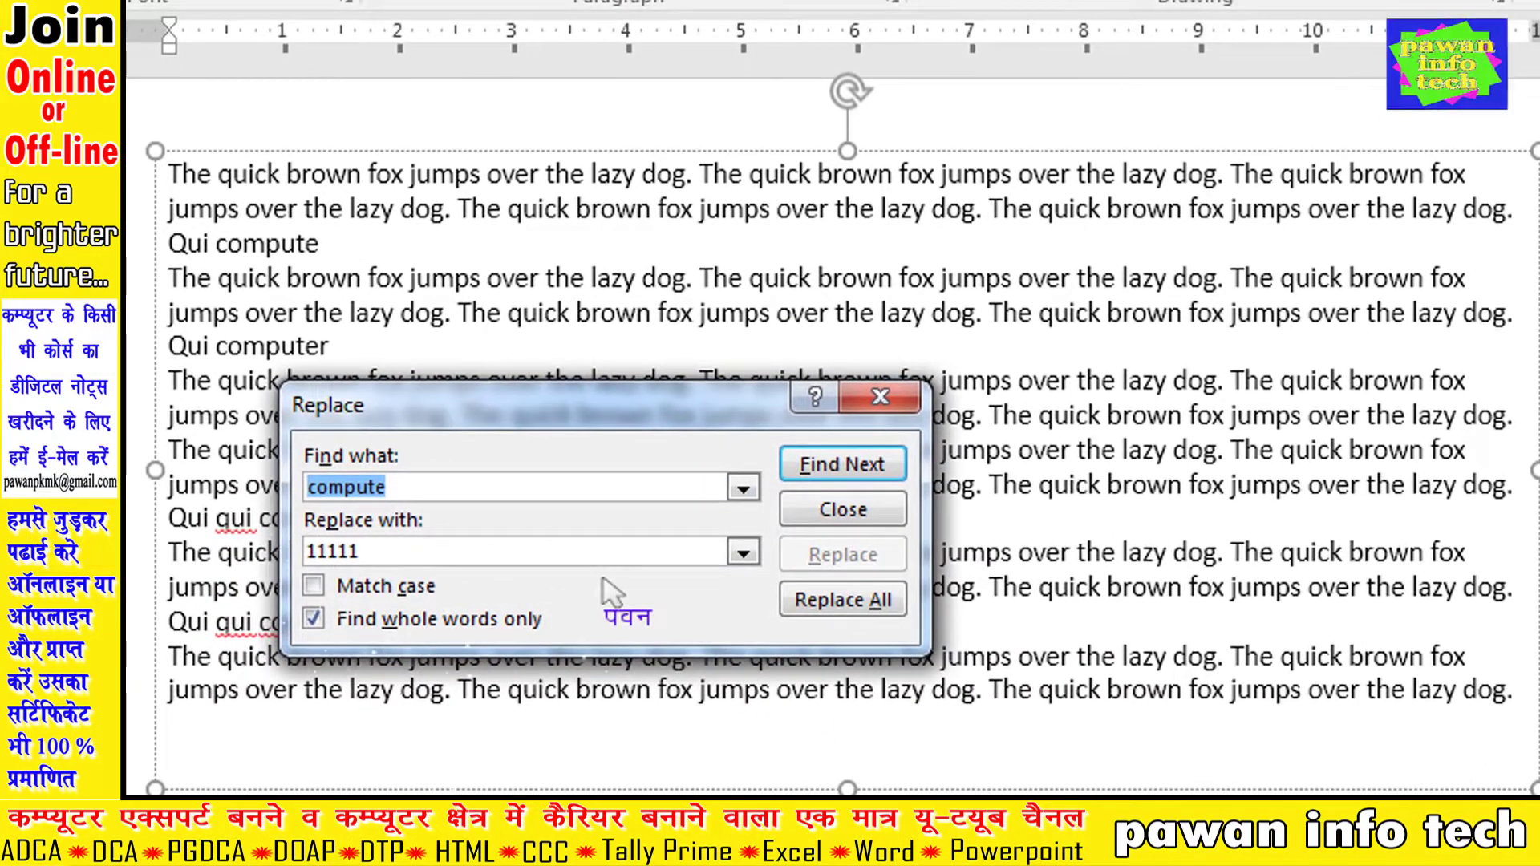
type("the")
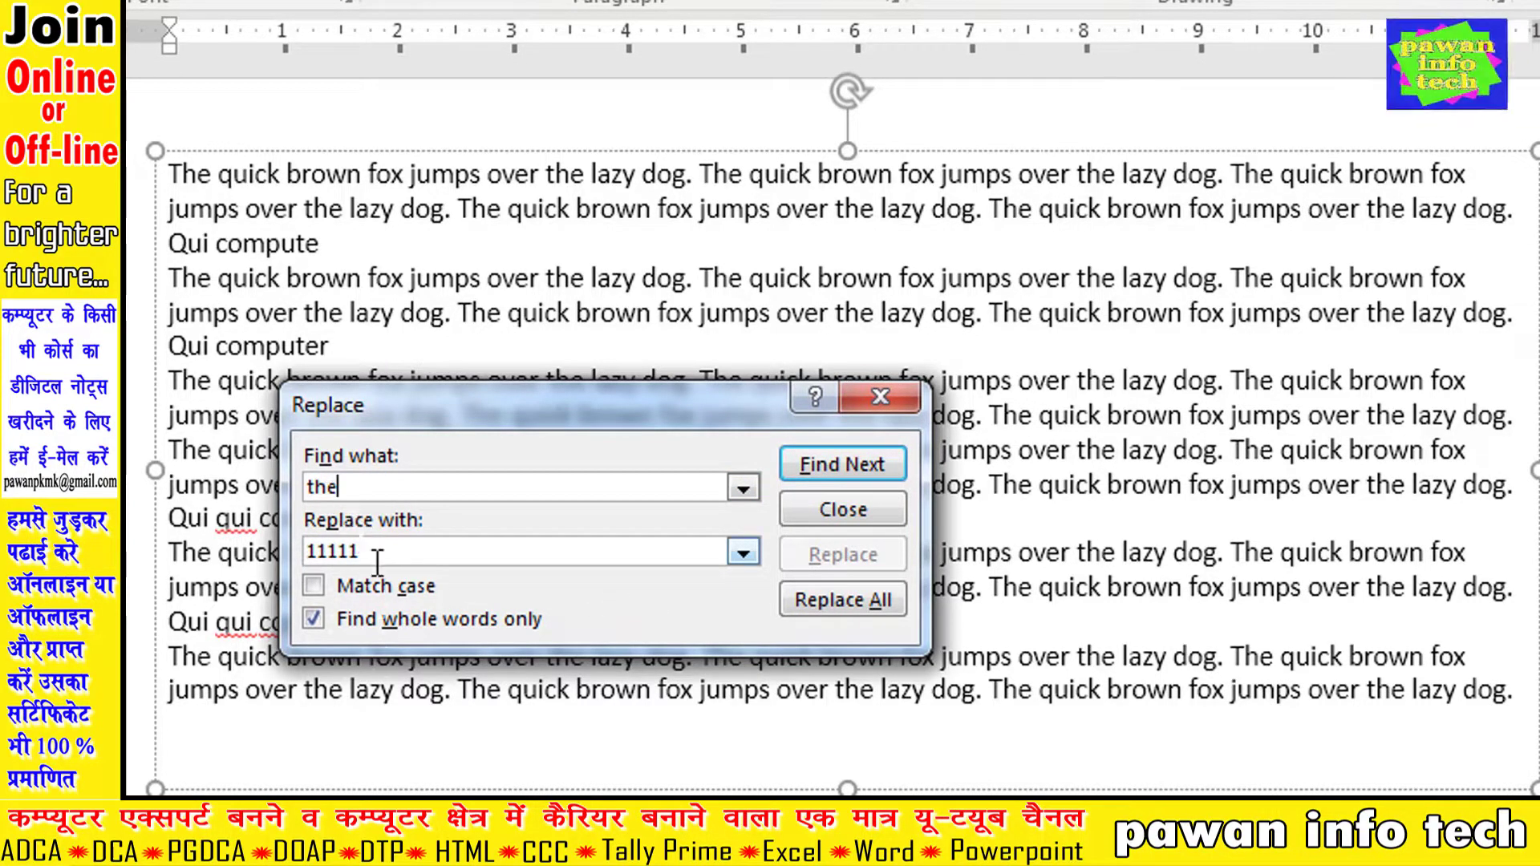
mouse_move(307, 551)
left_mouse_down()
mouse_move(406, 551)
mouse_move(335, 551)
mouse_move(373, 552)
left_mouse_up()
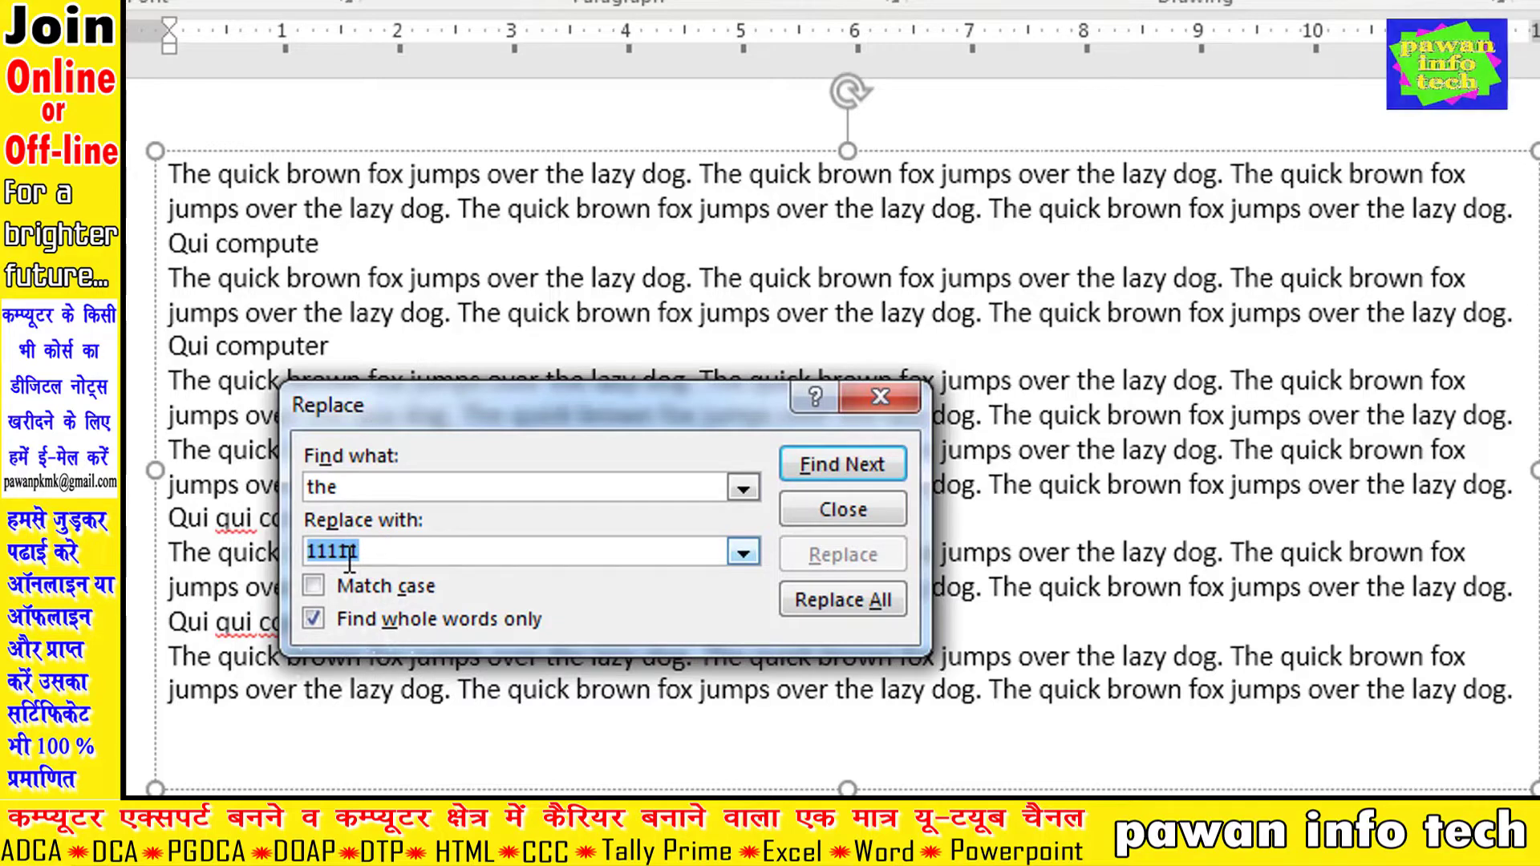
type("that")
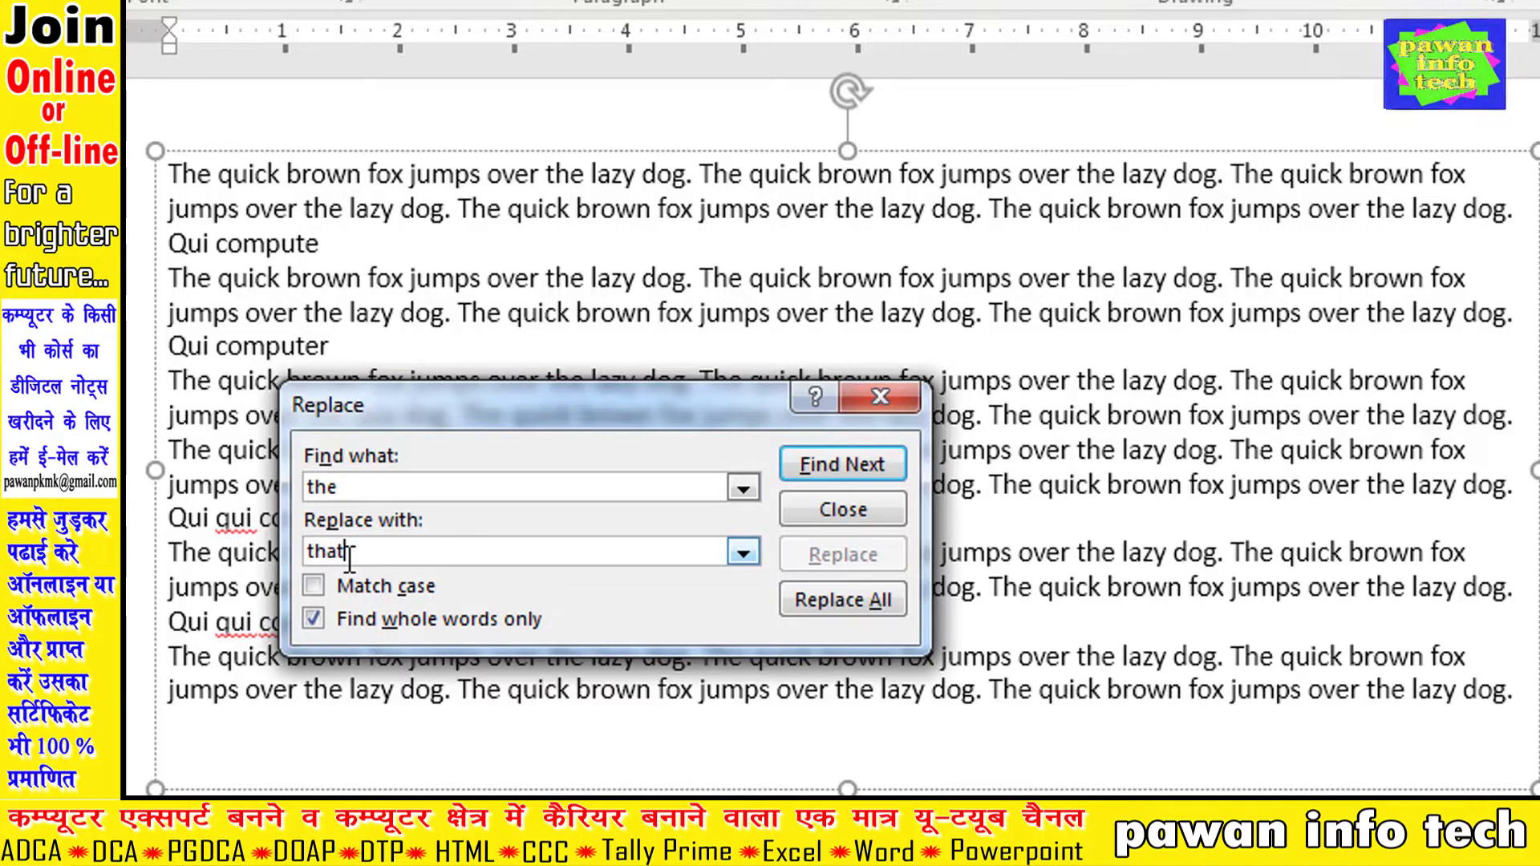
- Find whole-word matches of 'the' from the text start and replace the first several with 'that'
left_click(874, 463)
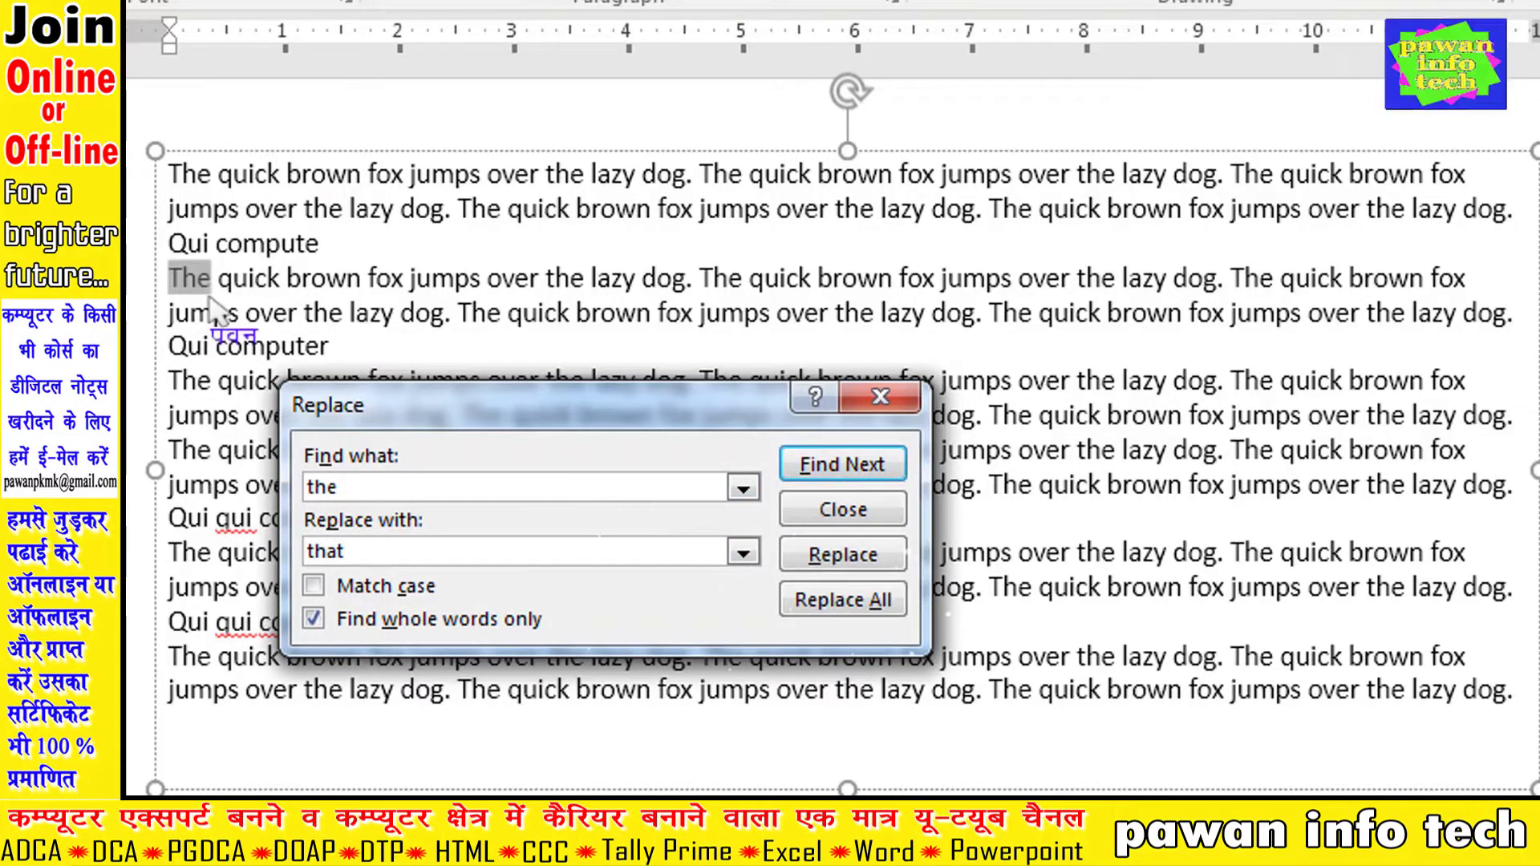
left_click(324, 247)
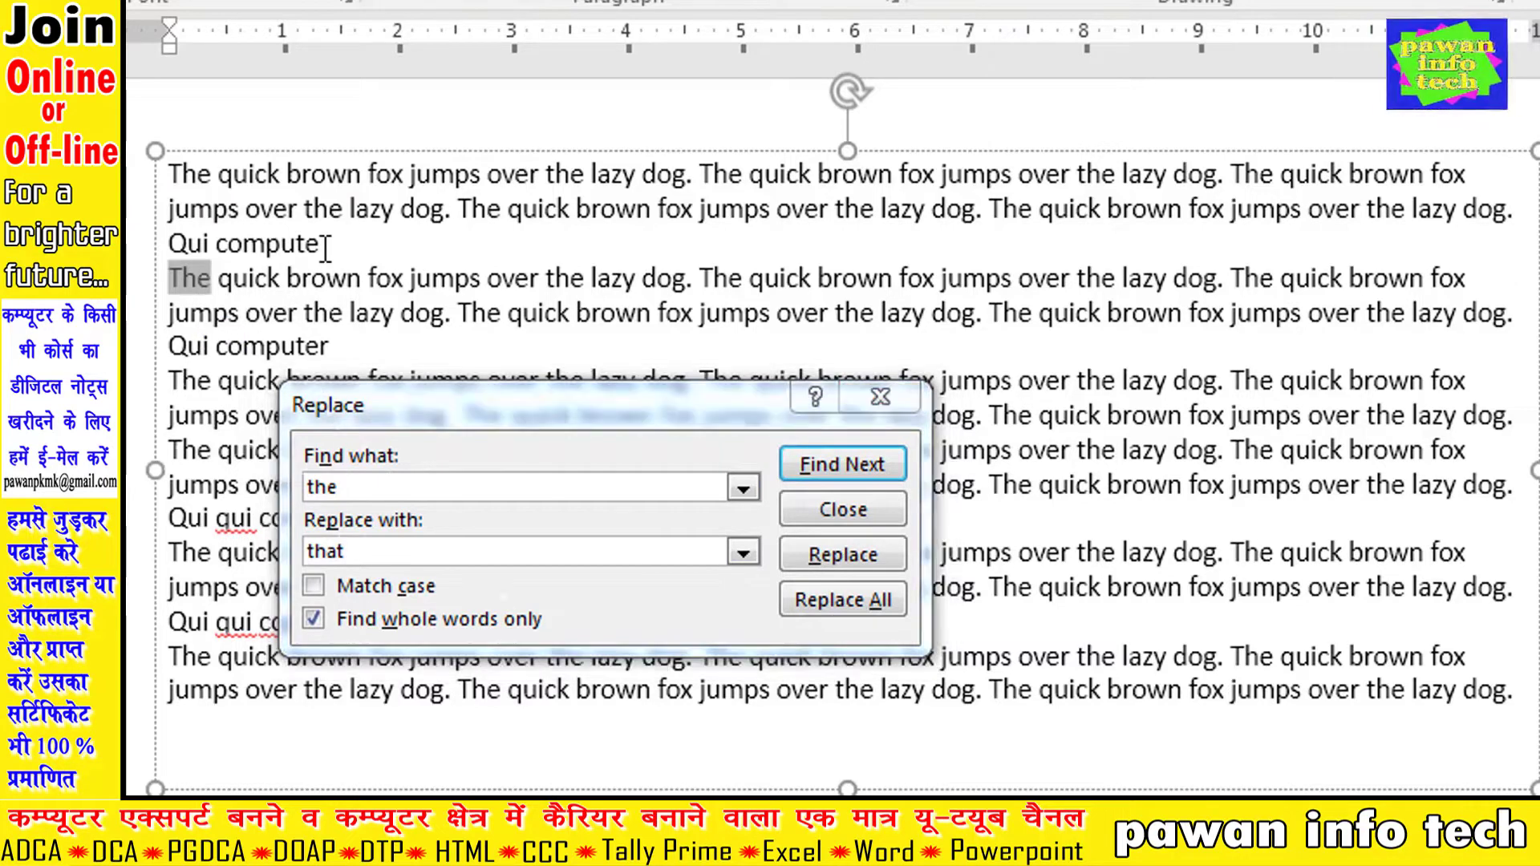
left_click(167, 172)
left_click(826, 465)
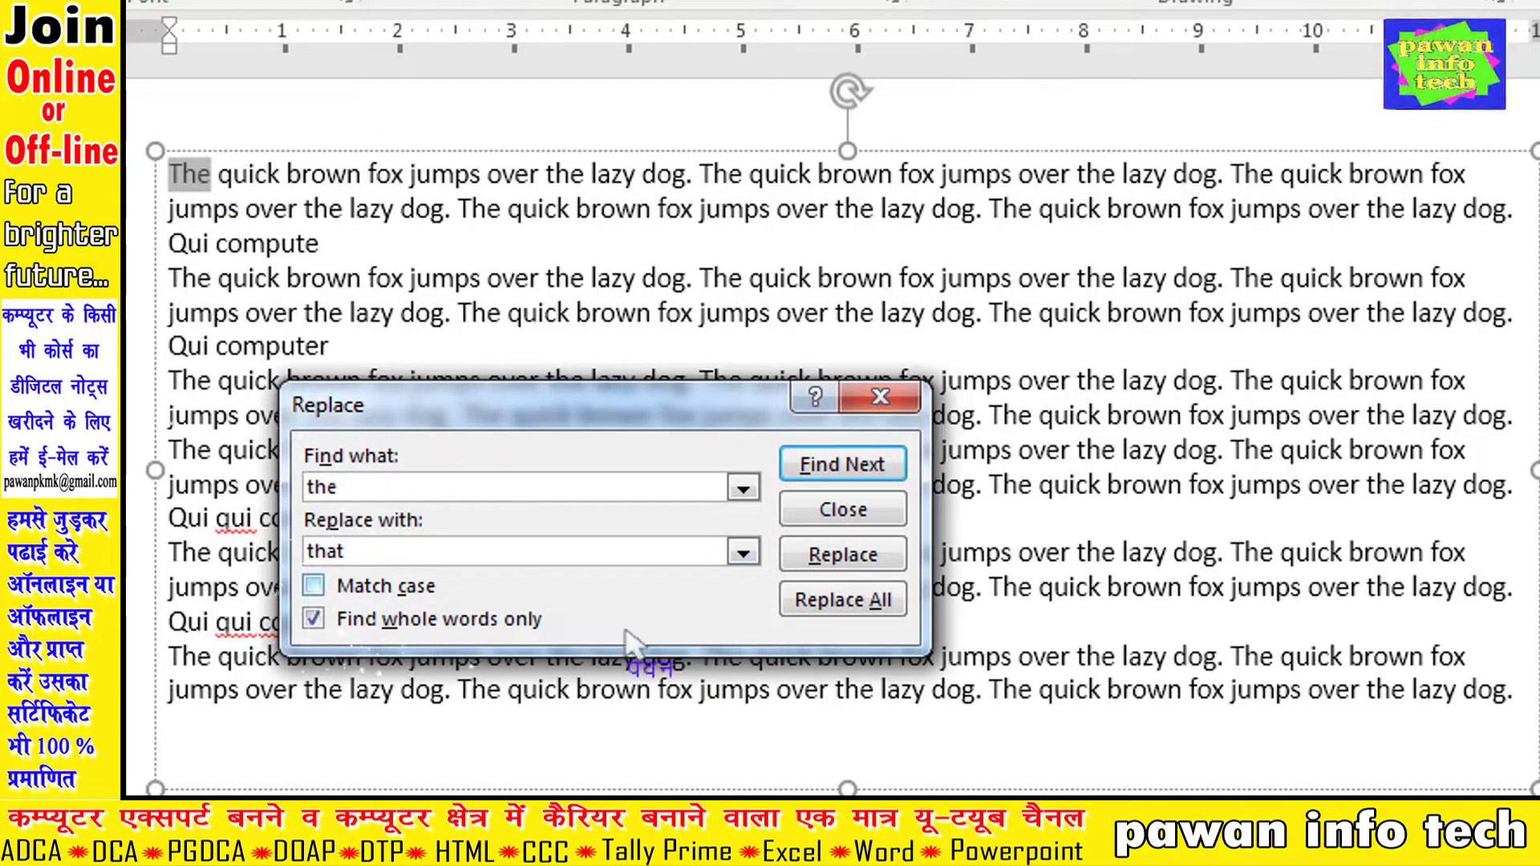
left_click(834, 561)
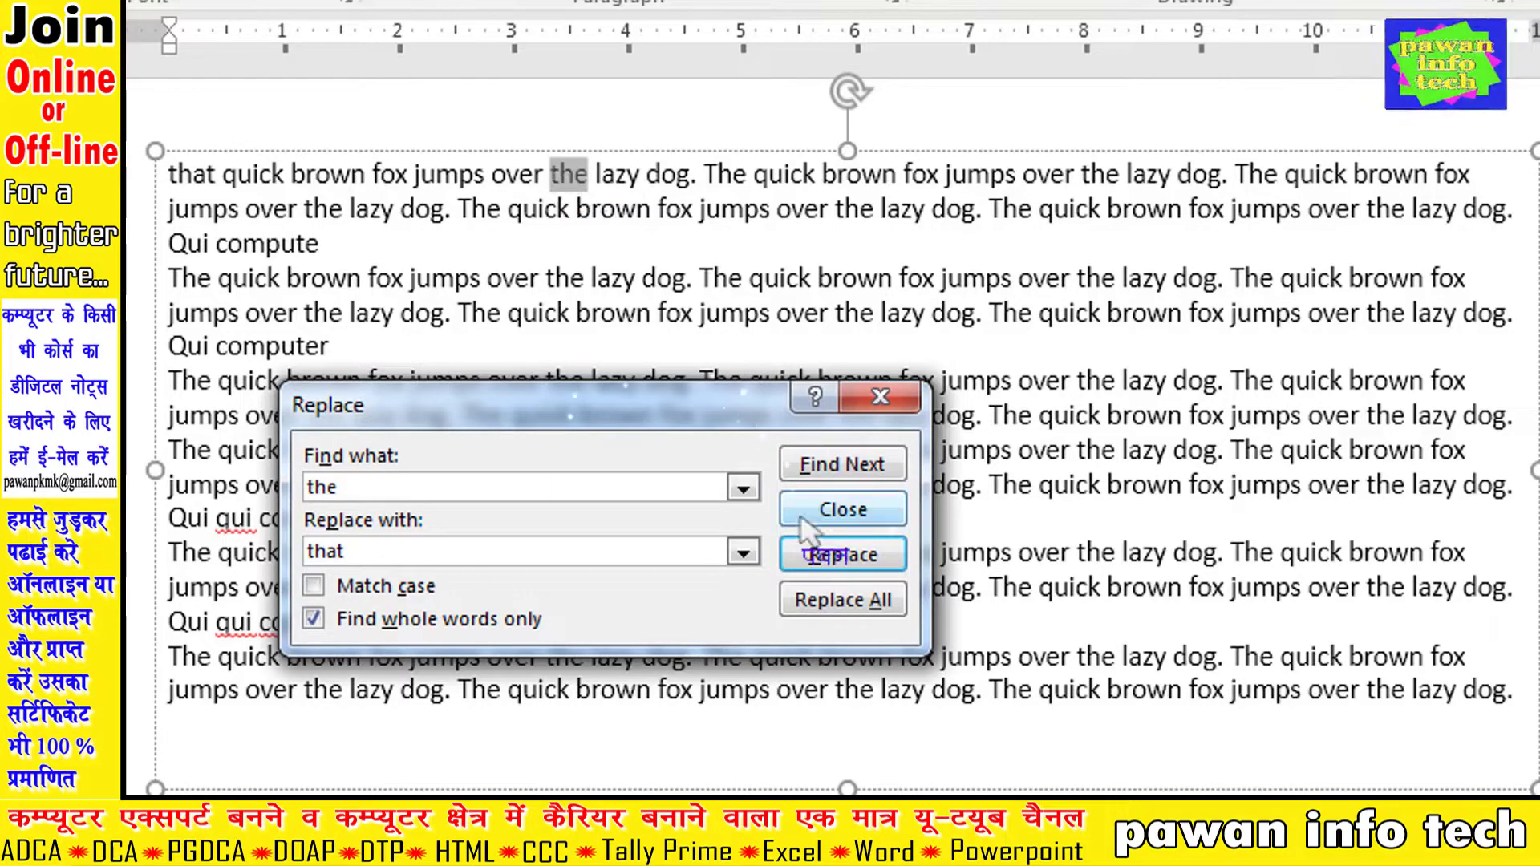
left_click(810, 554)
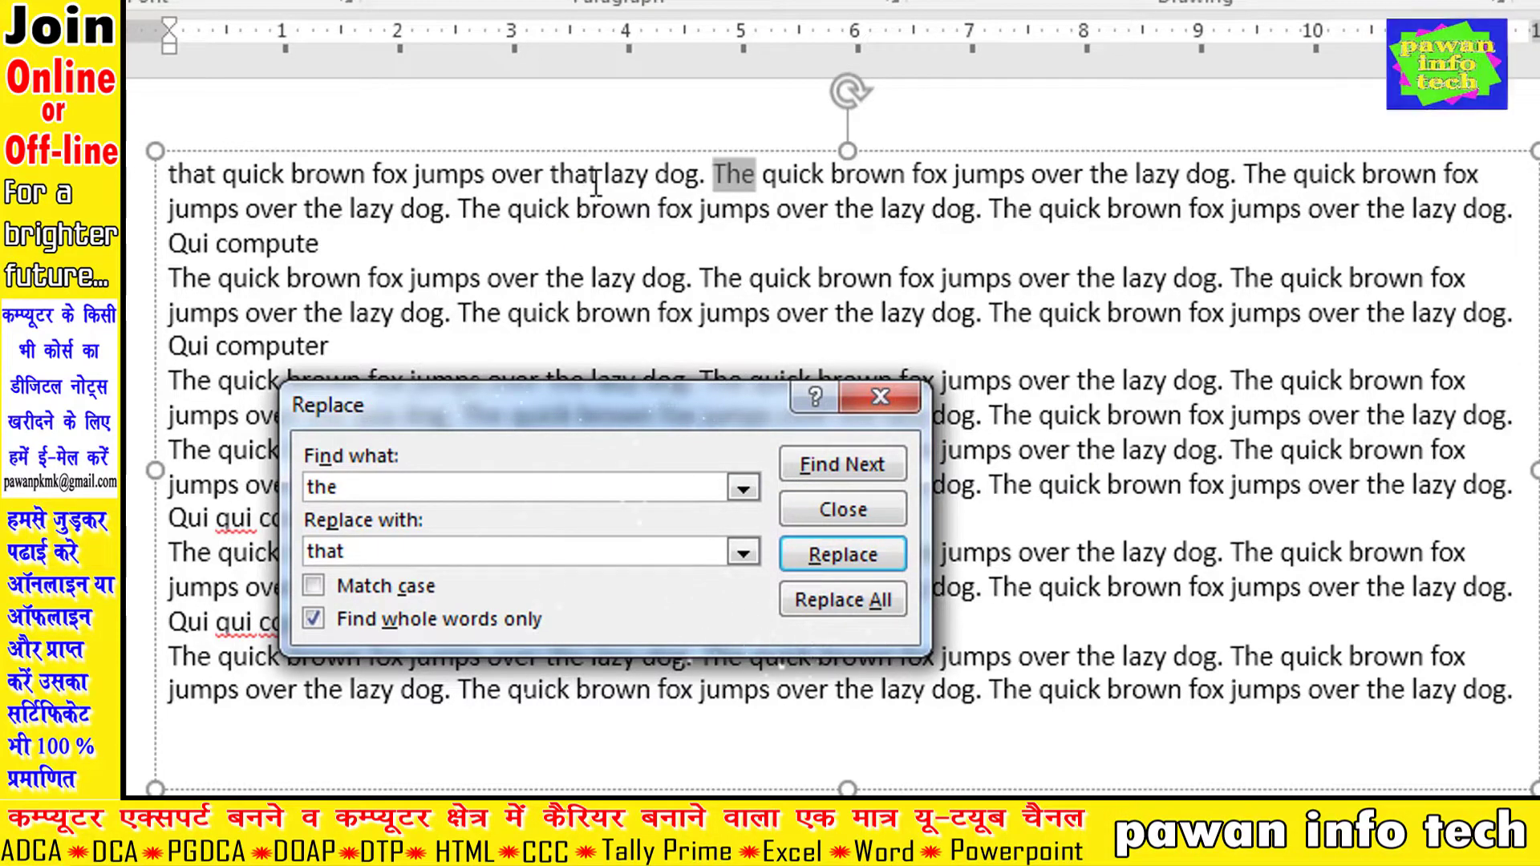
left_click(842, 554)
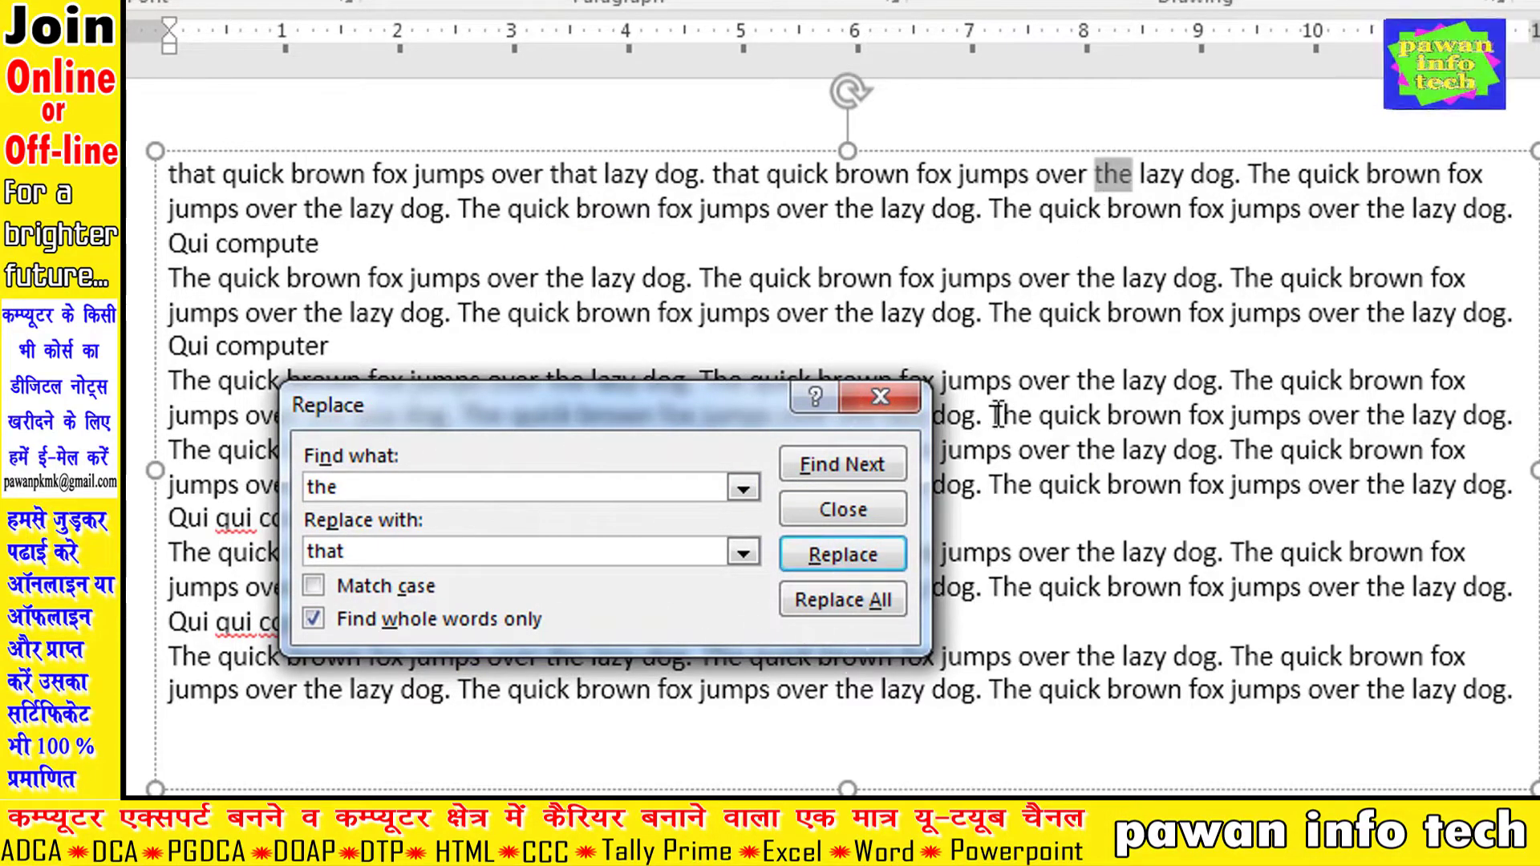
left_click(842, 554)
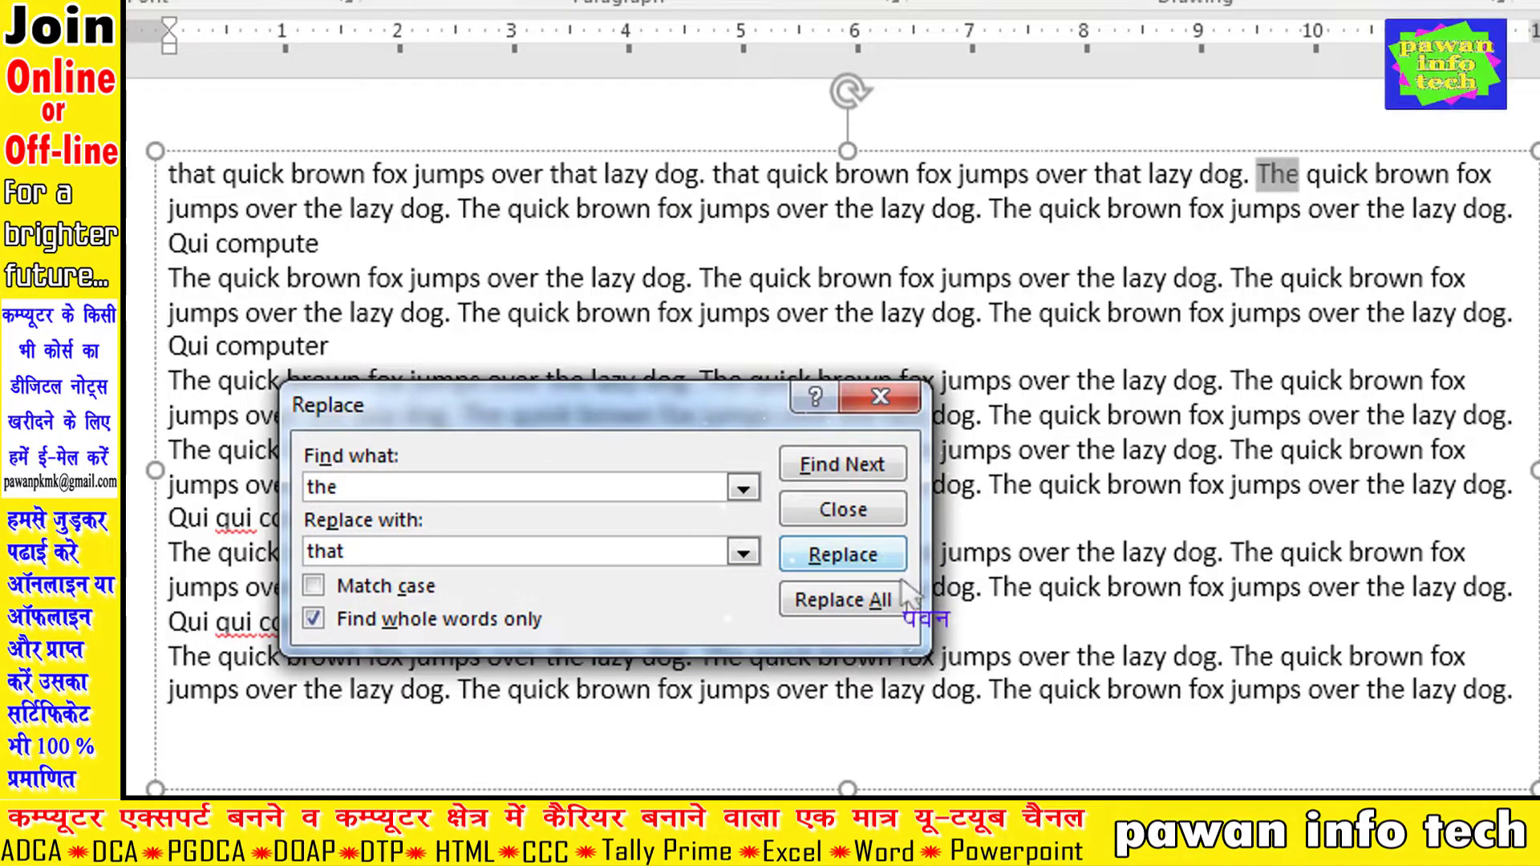
left_click(842, 554)
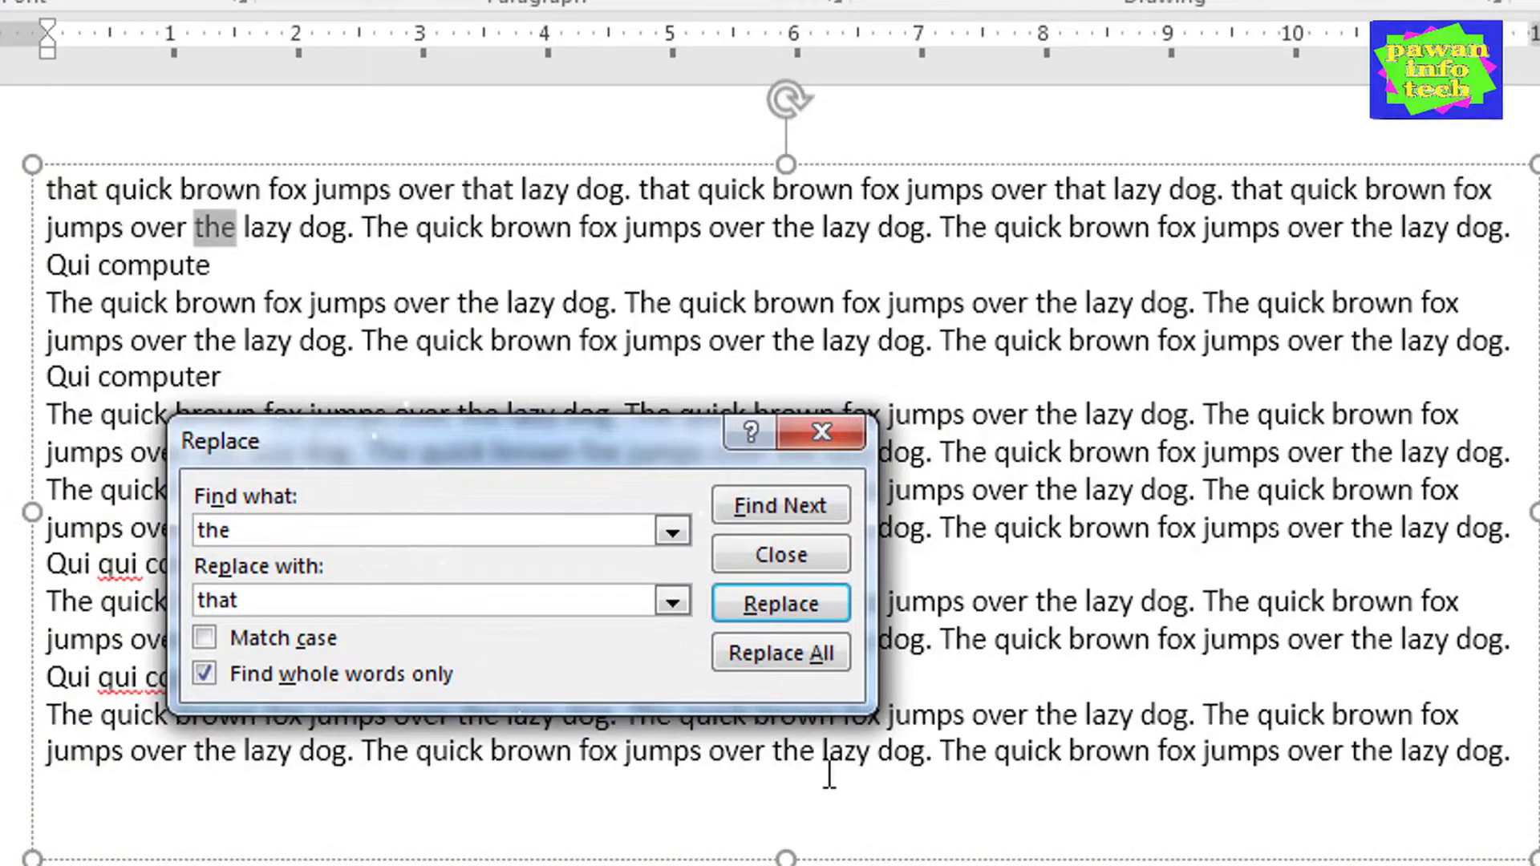
- Replace all remaining matches, acknowledge the 55 replacements, and close the dialog
left_click(767, 656)
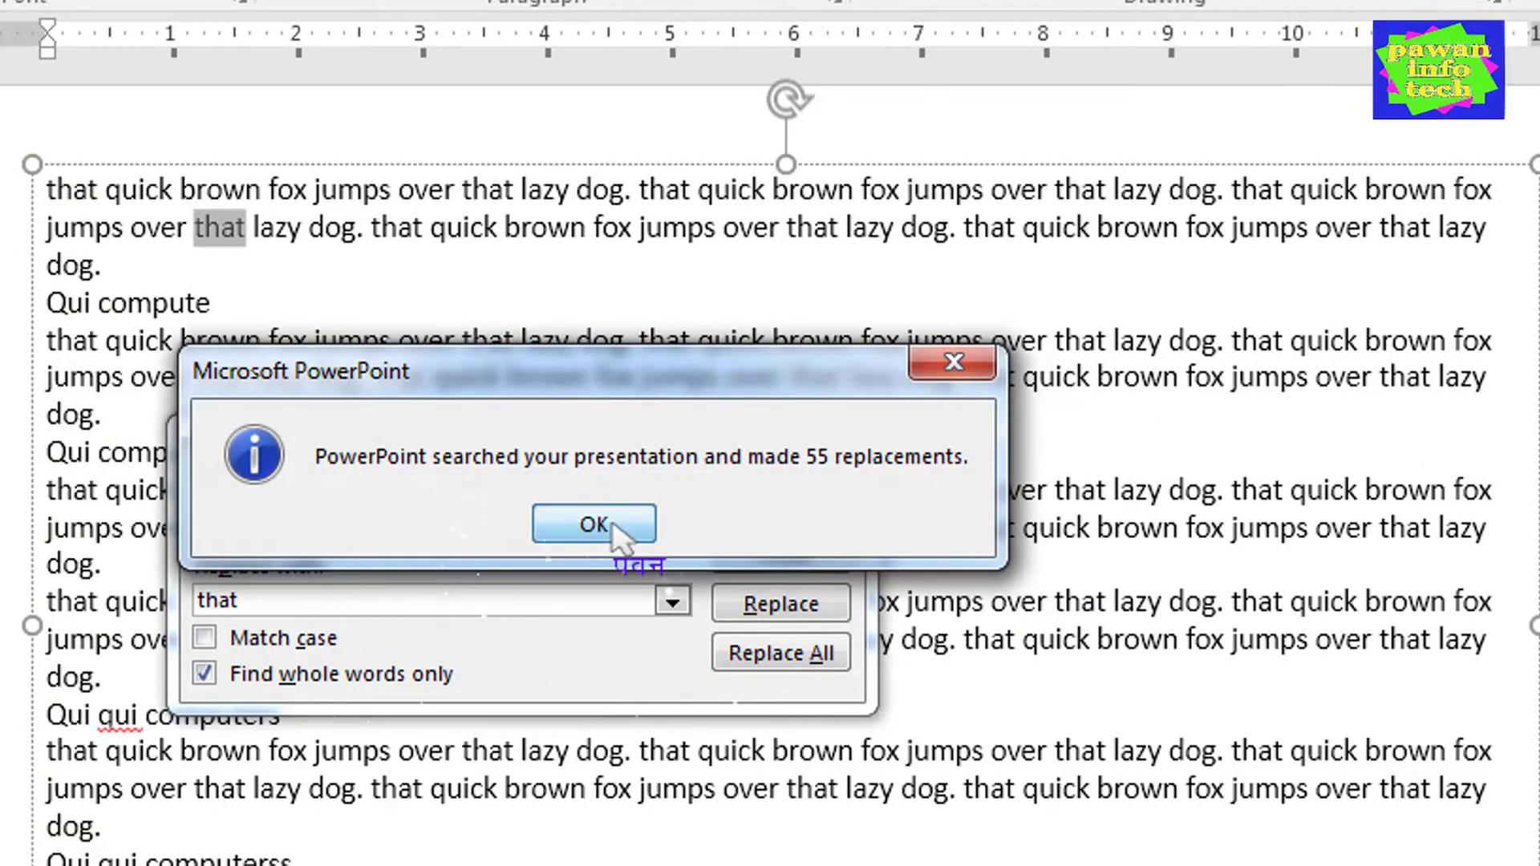
left_click(611, 526)
left_click(780, 559)
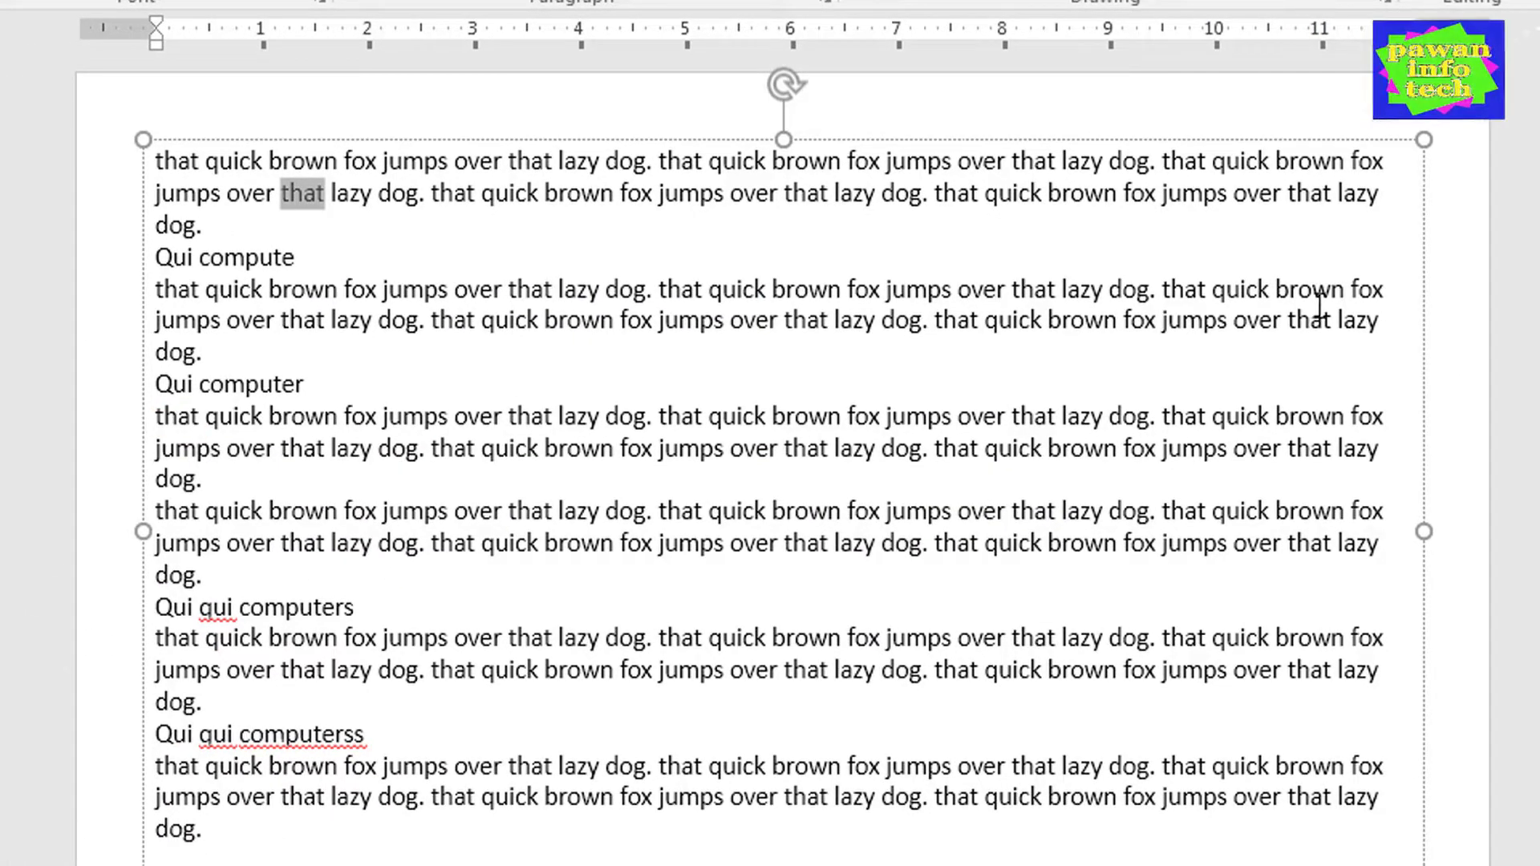
- Use Ctrl+H to replace every 'that' with 'the' (60 replacements), then close the dialog
key("ctrl+h")
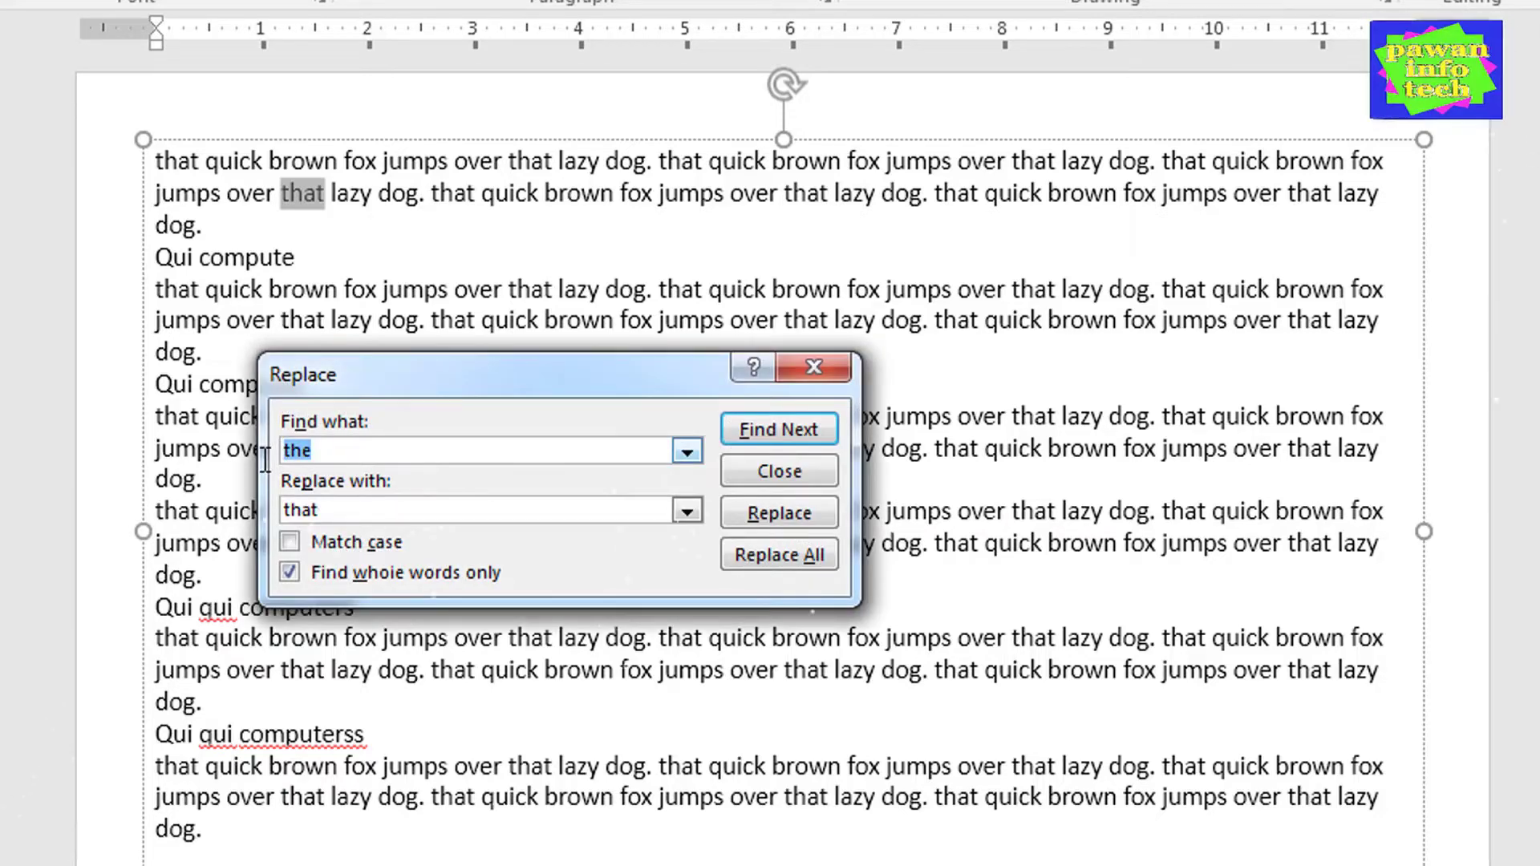
type("that")
double_click(332, 511)
left_click(332, 513)
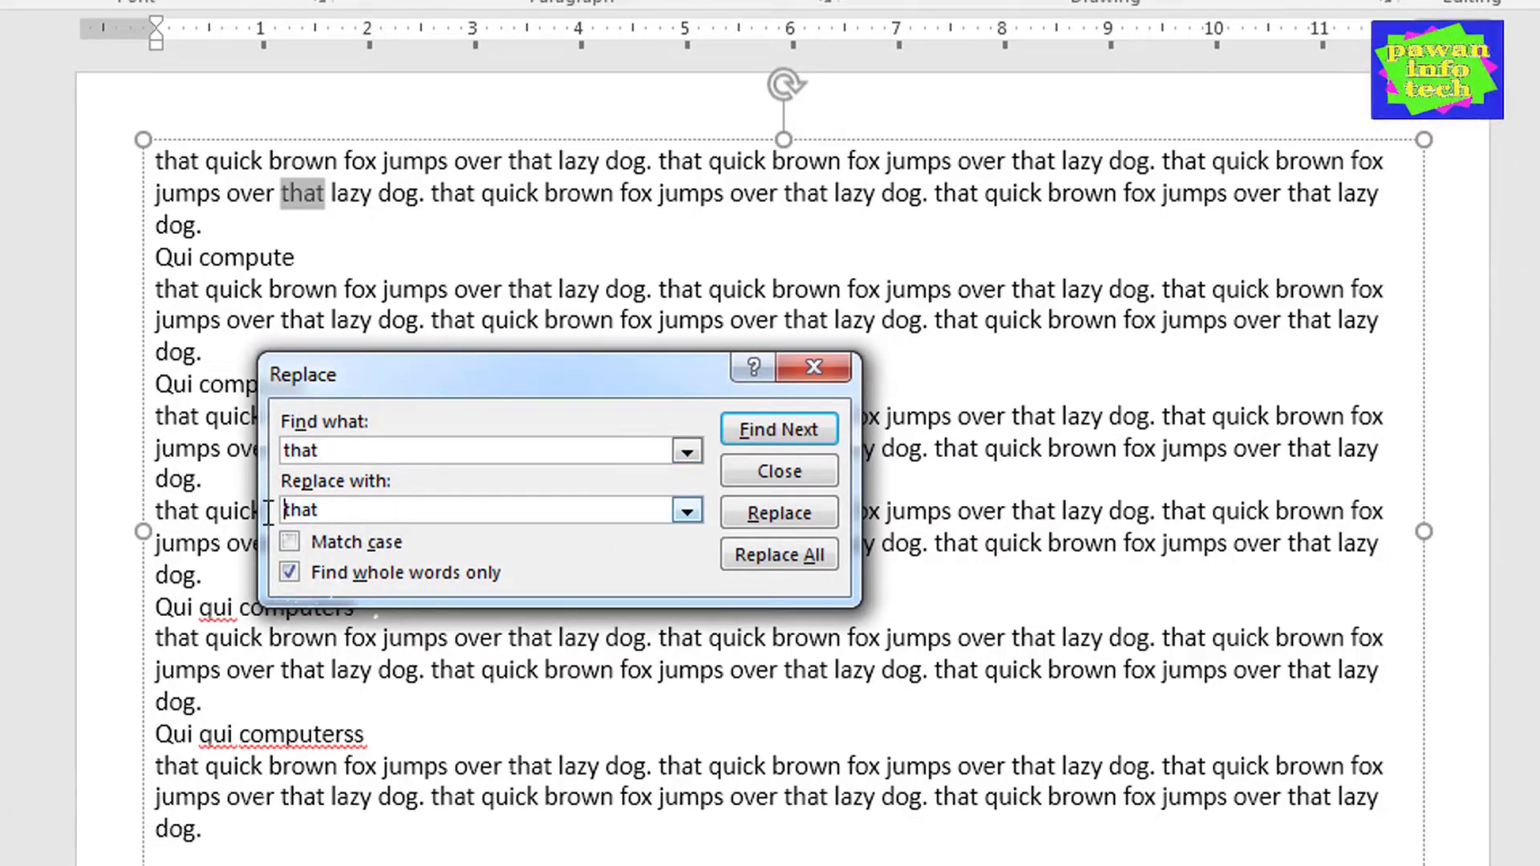
double_click(332, 515)
left_click(782, 553)
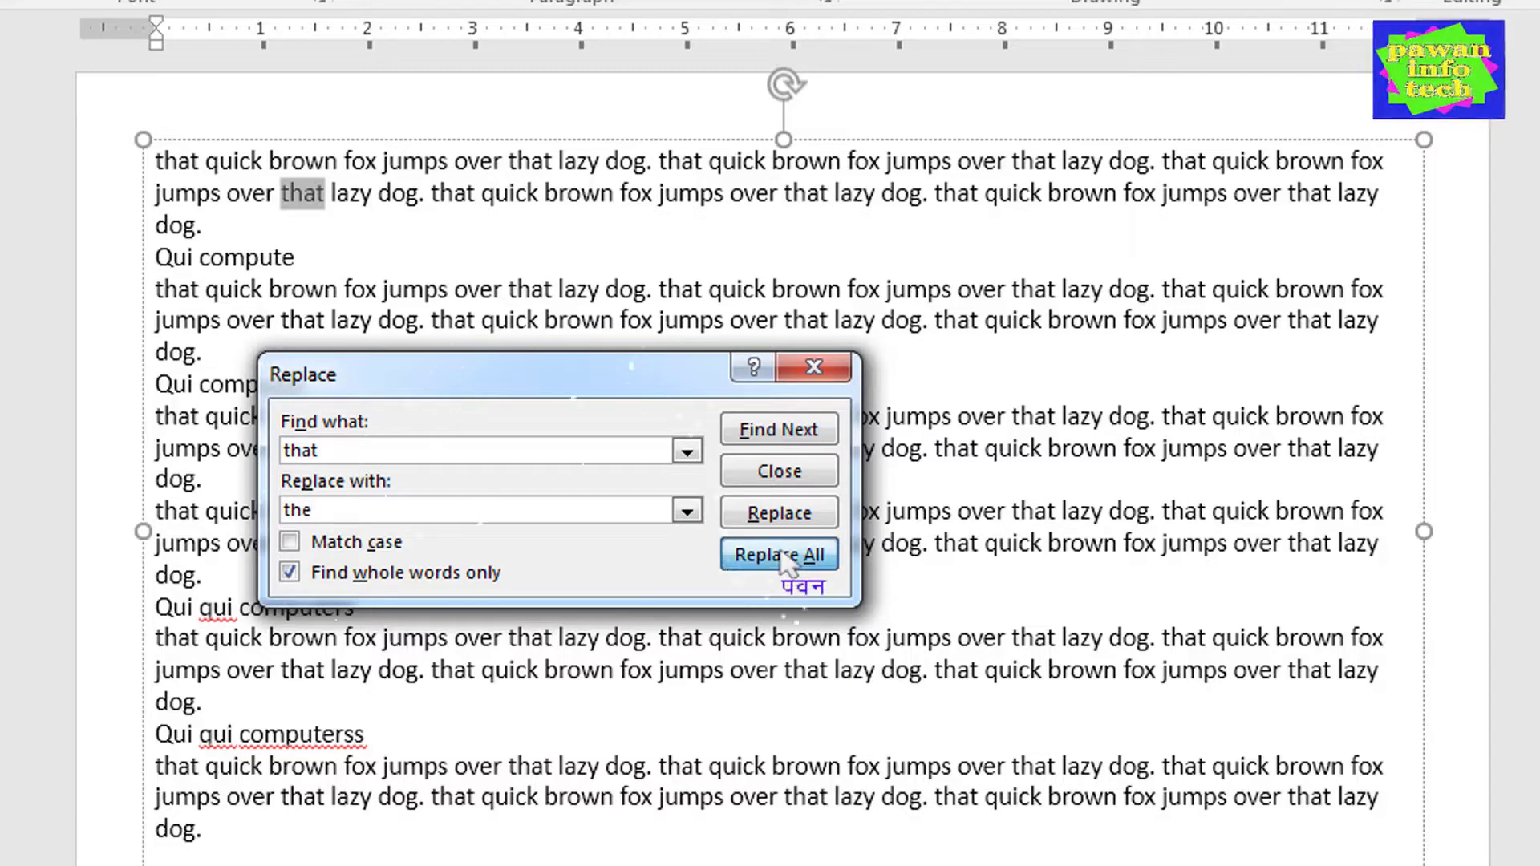
left_click(619, 449)
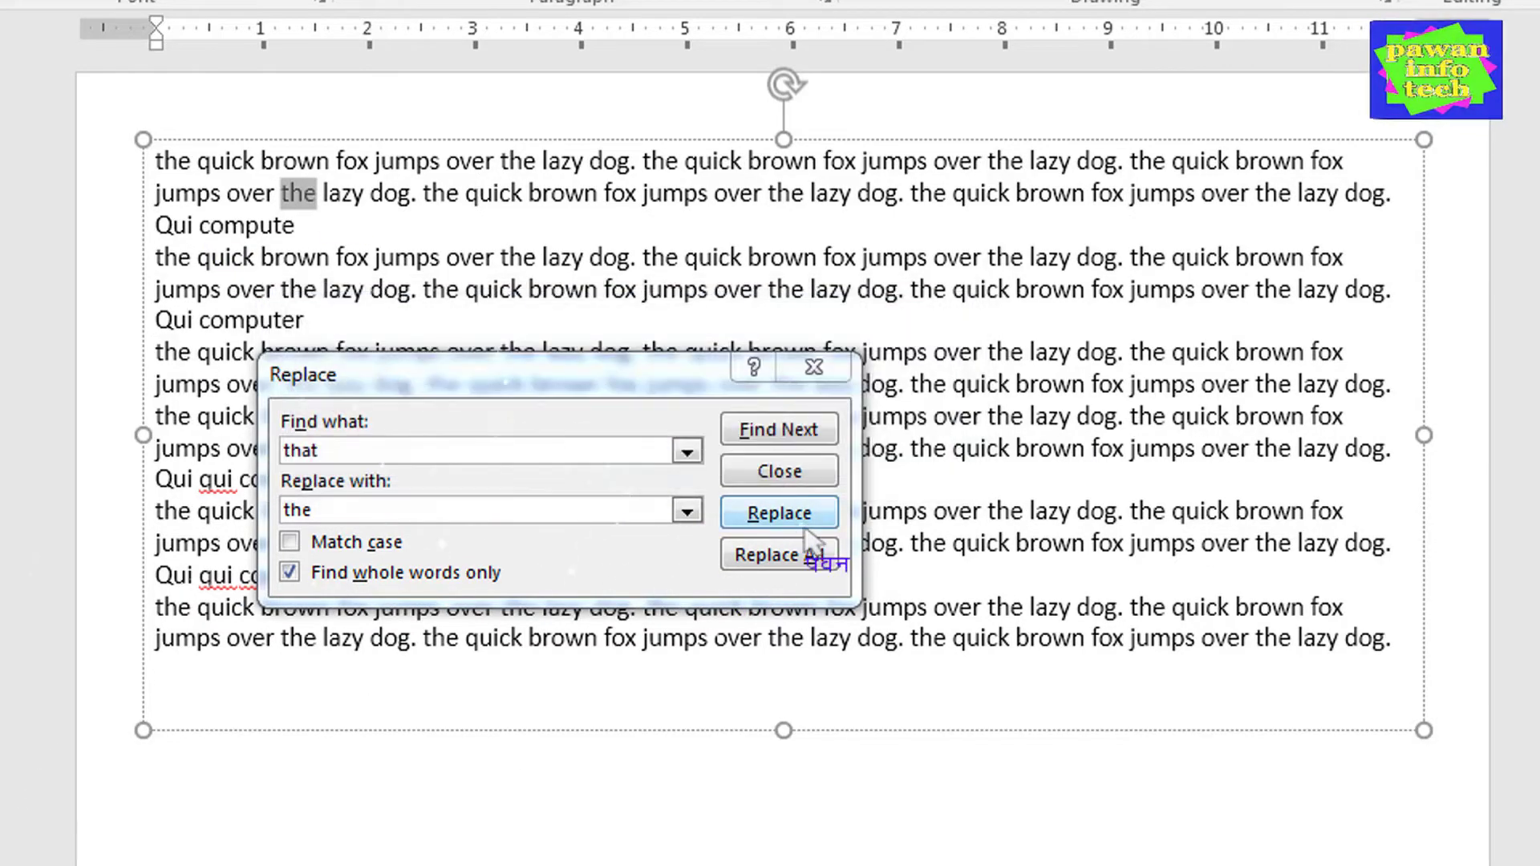
left_click(782, 473)
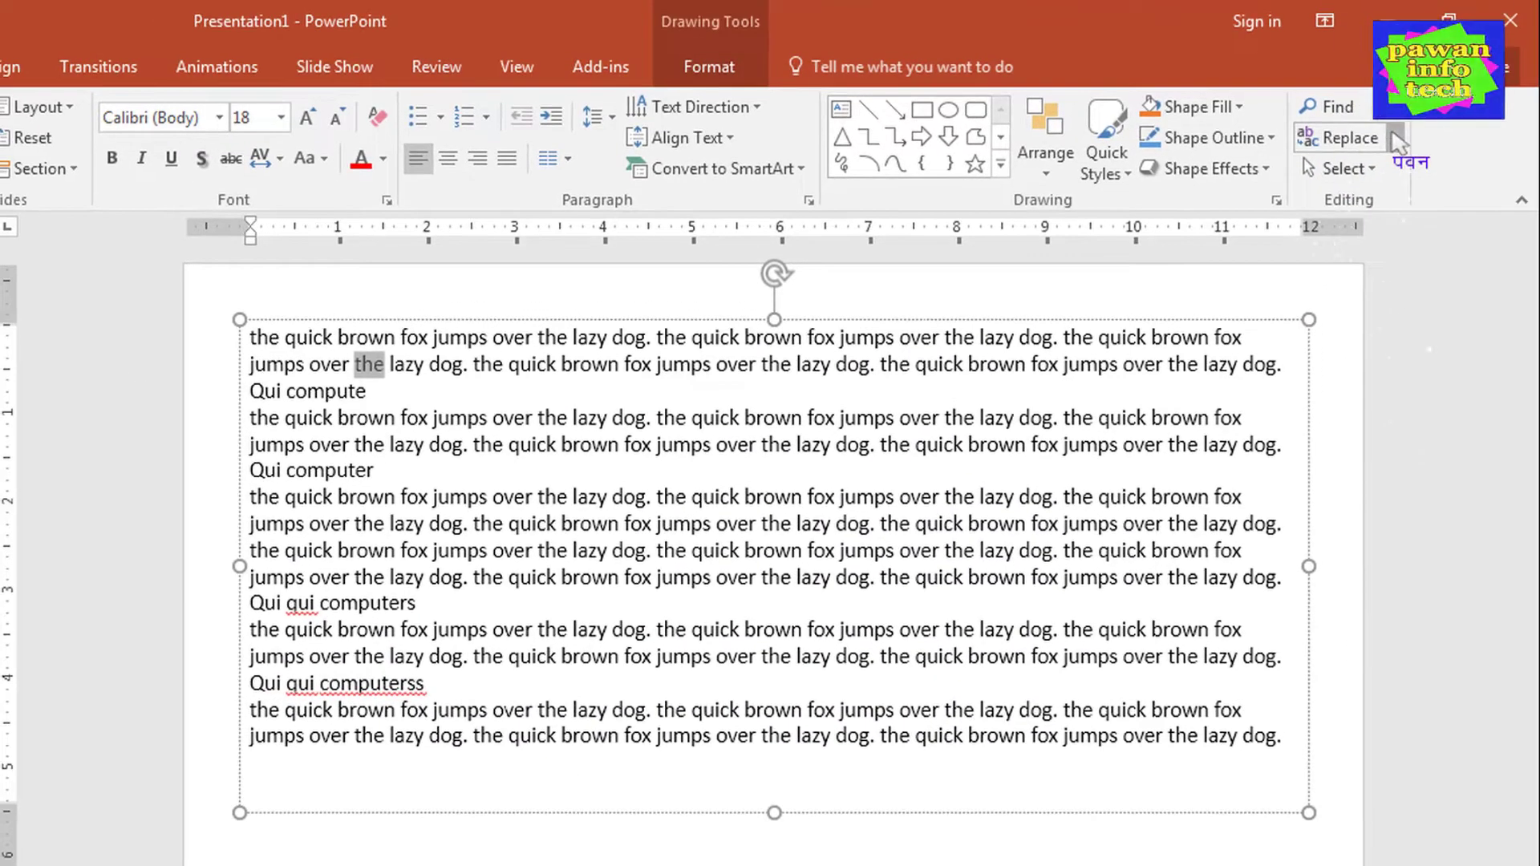
- Use Replace Fonts to swap Calibri for Aarco throughout the text, then close the dialog
left_click(1398, 134)
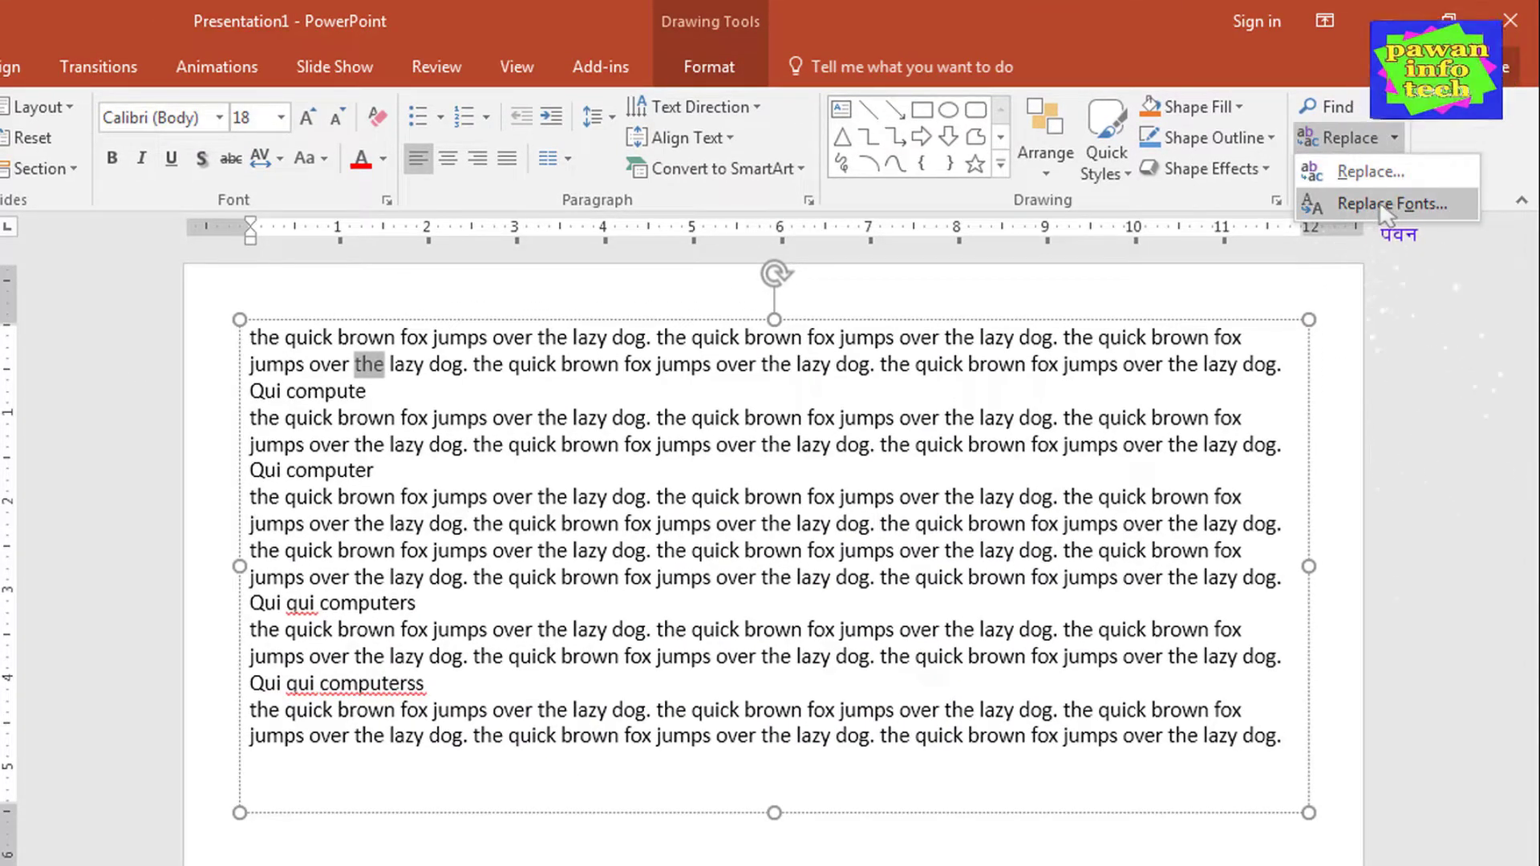
left_click(1376, 205)
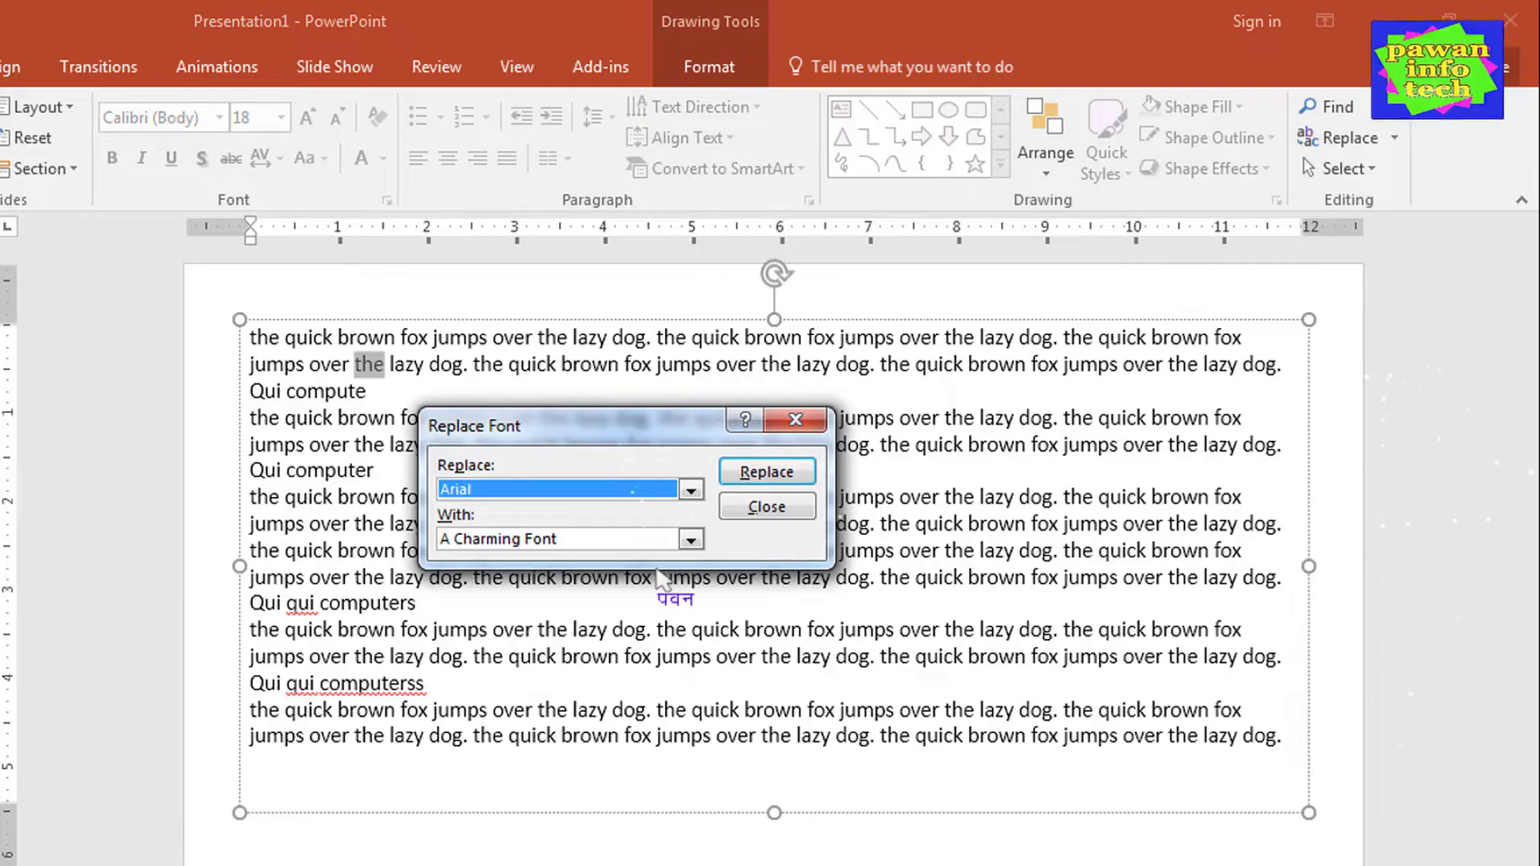
left_click_drag(629, 433, 665, 609)
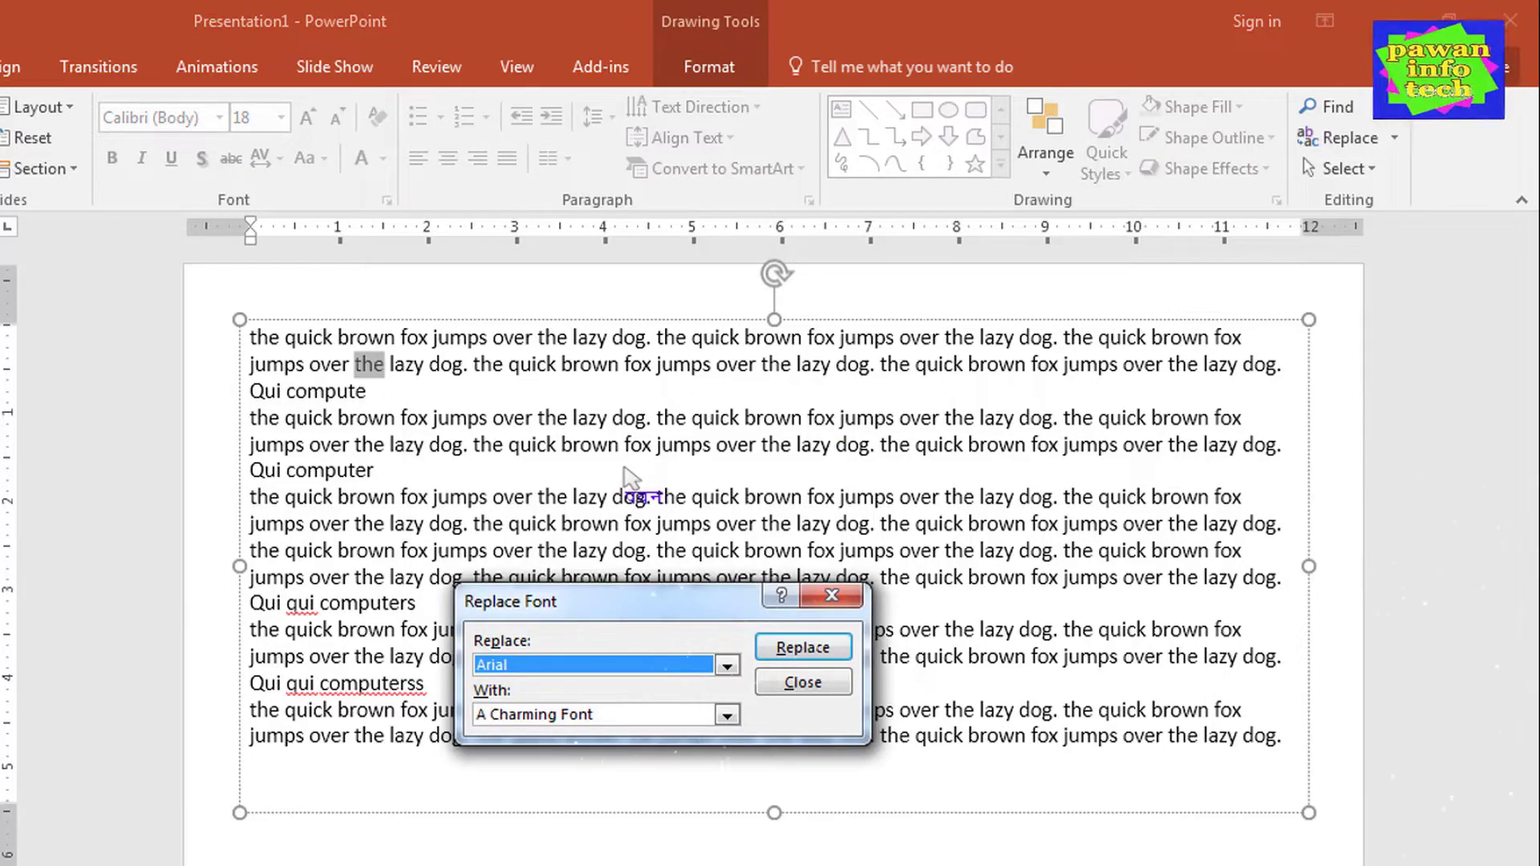
left_click(727, 667)
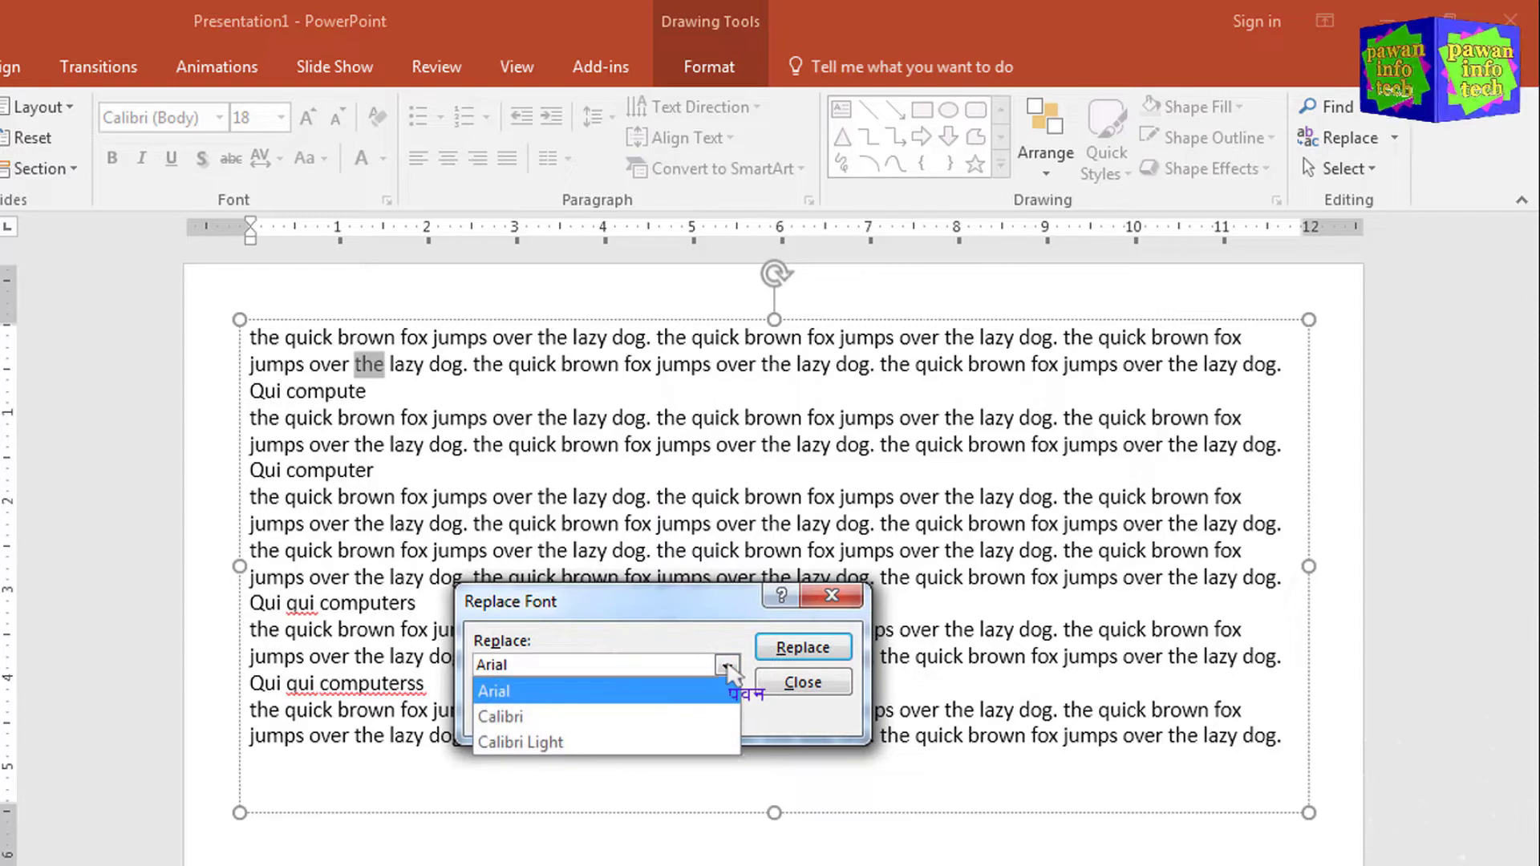
left_click(521, 716)
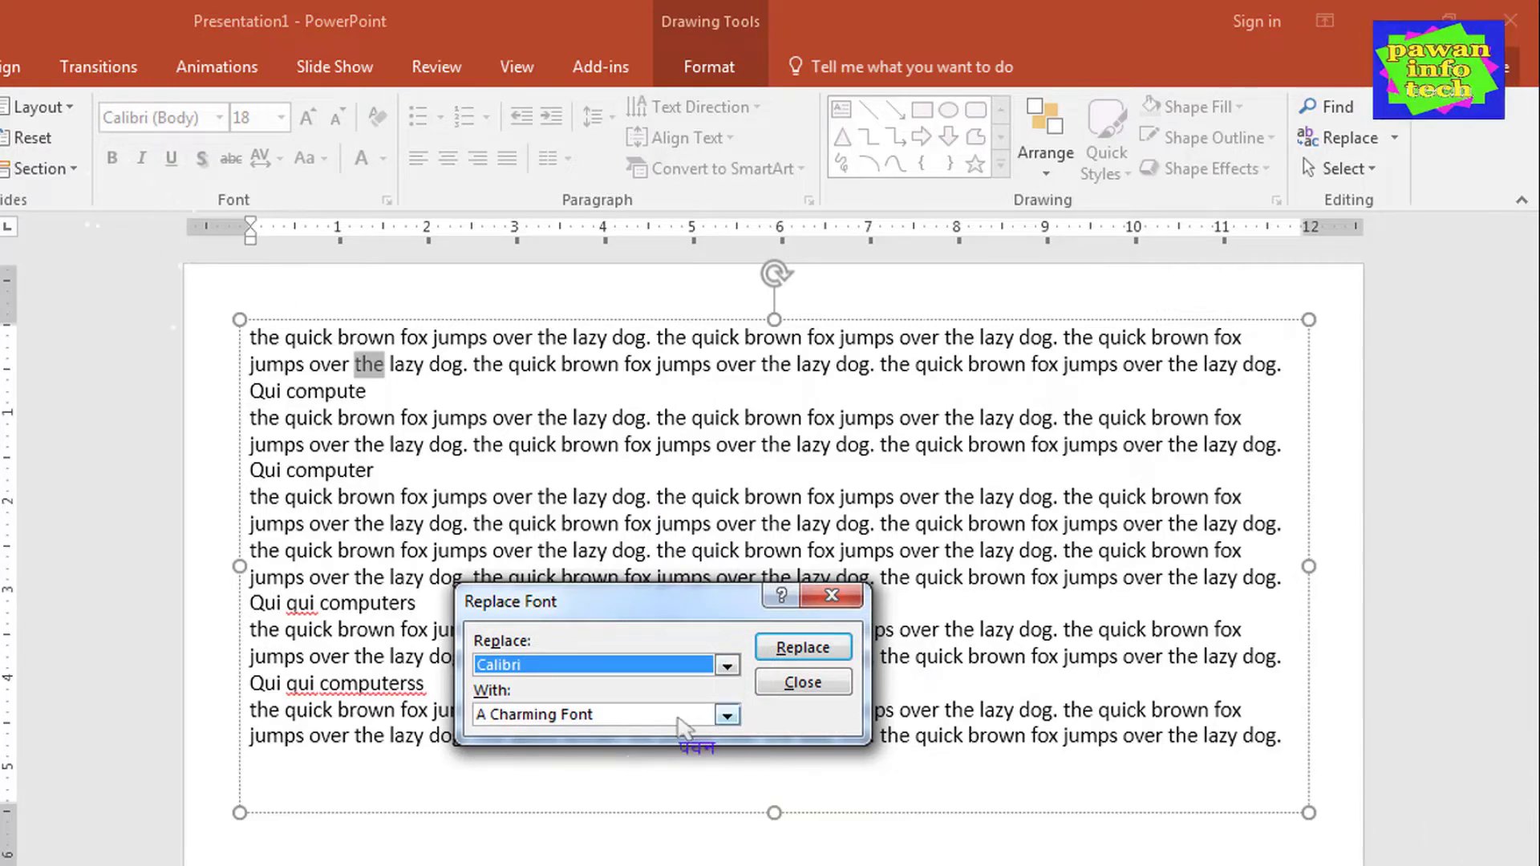
left_click(727, 714)
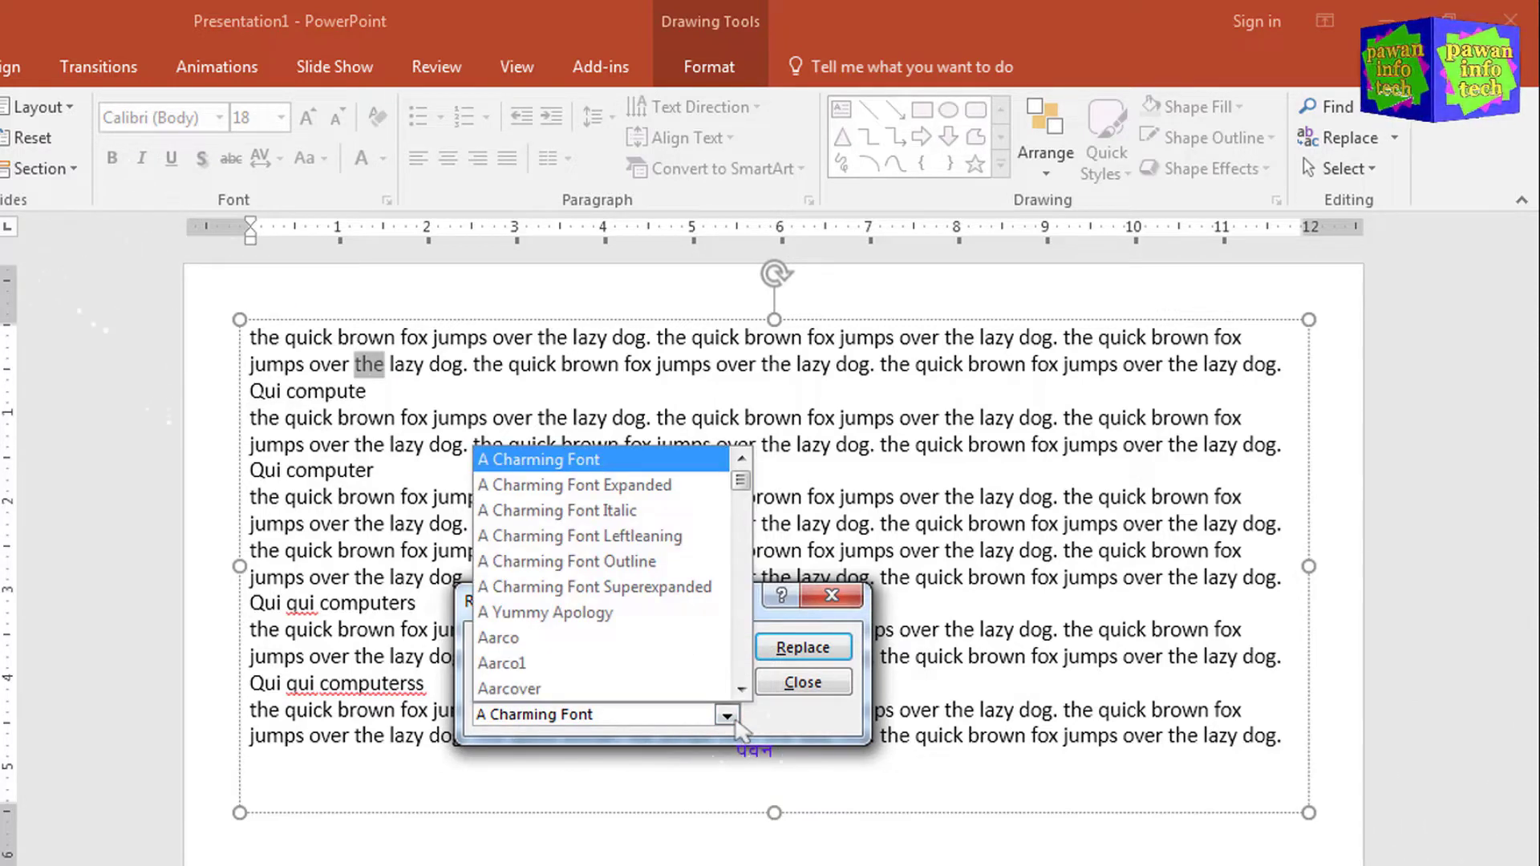
left_click(517, 639)
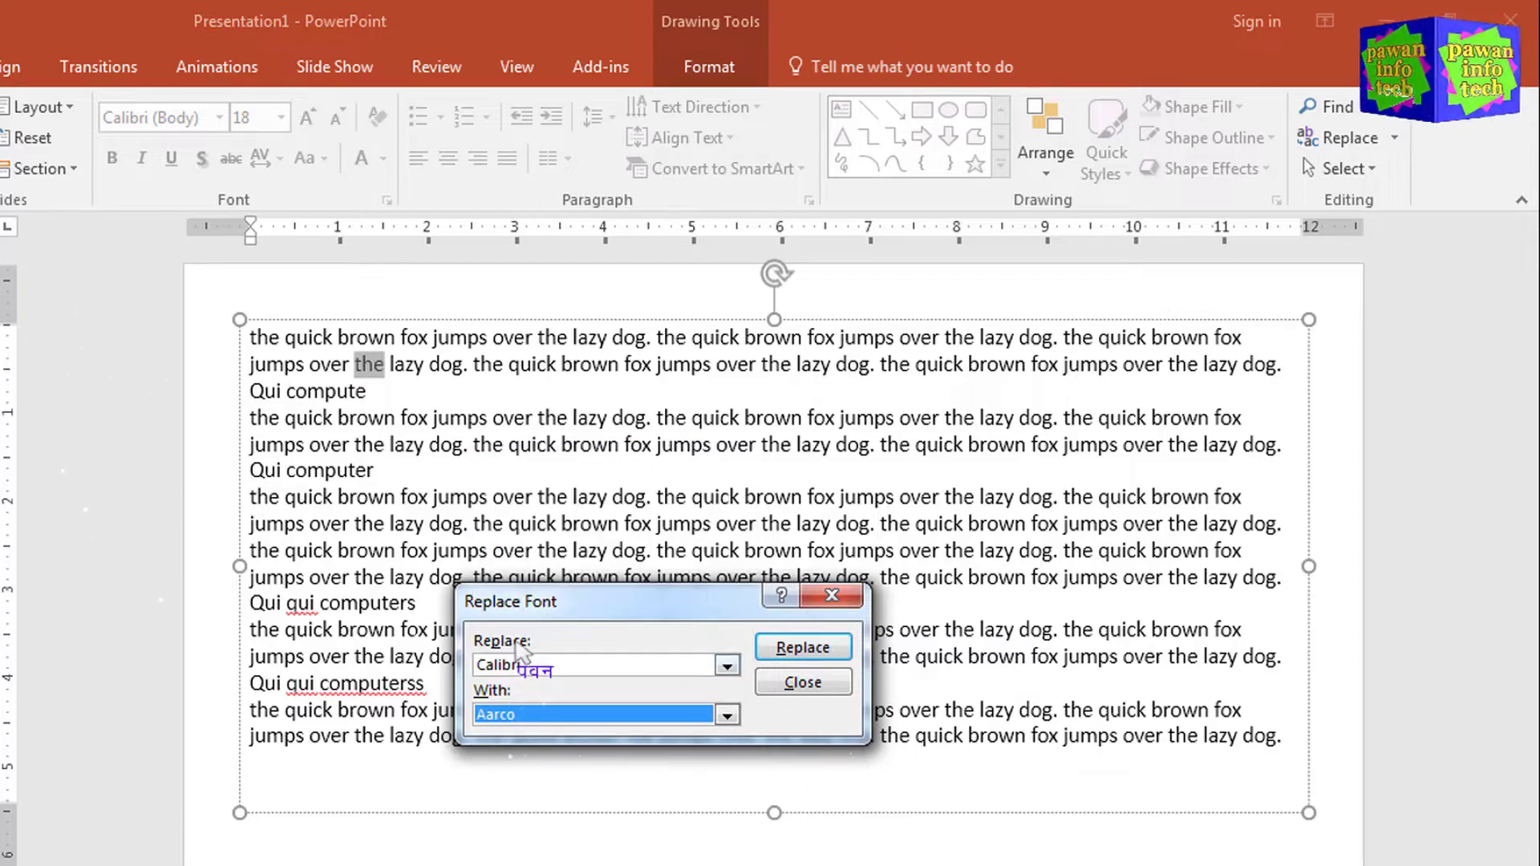
left_click(801, 651)
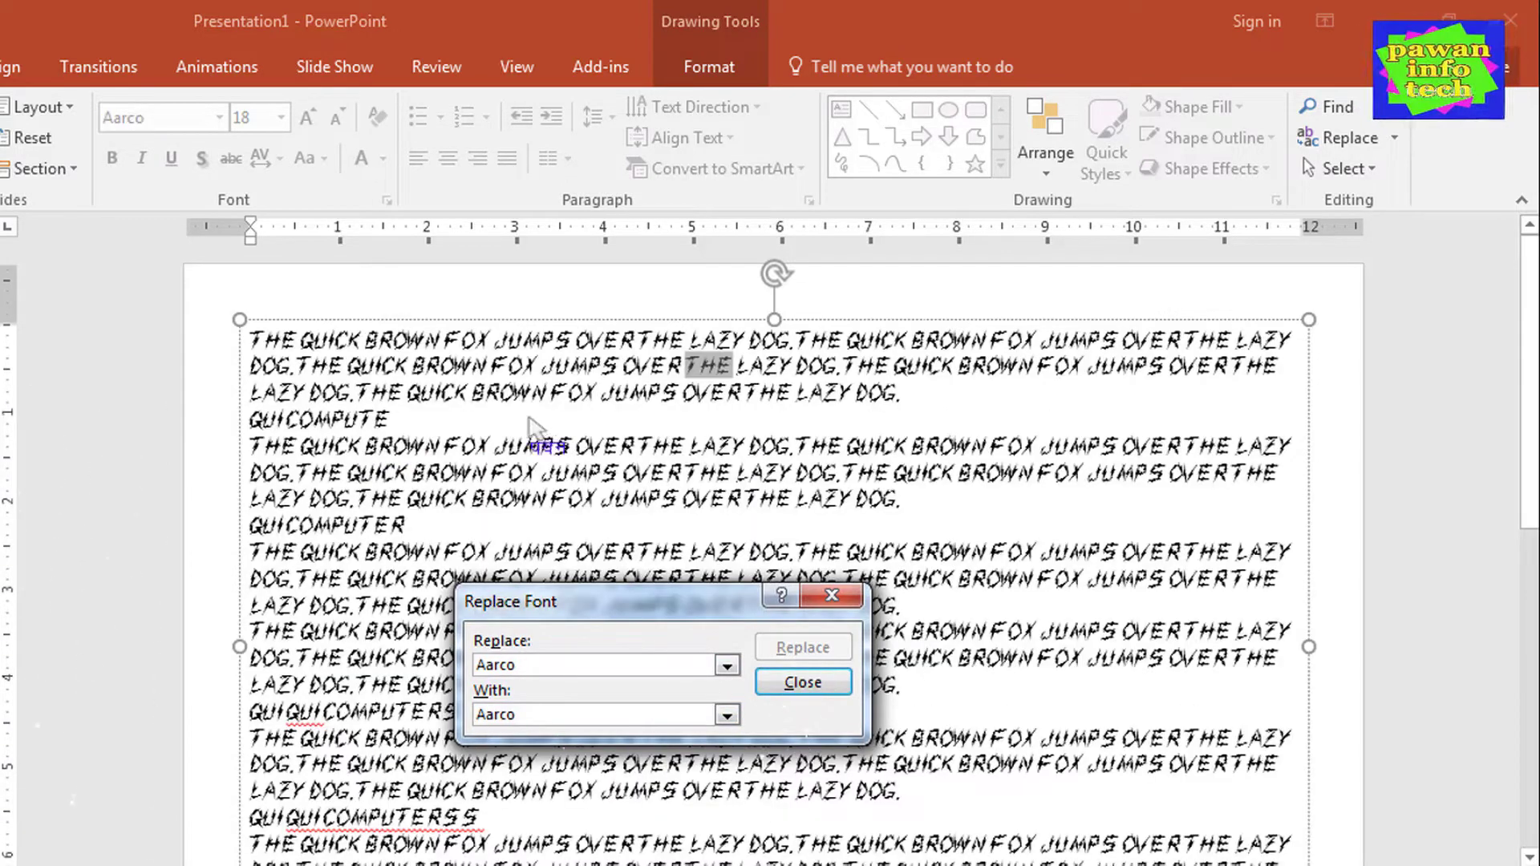
left_click(788, 685)
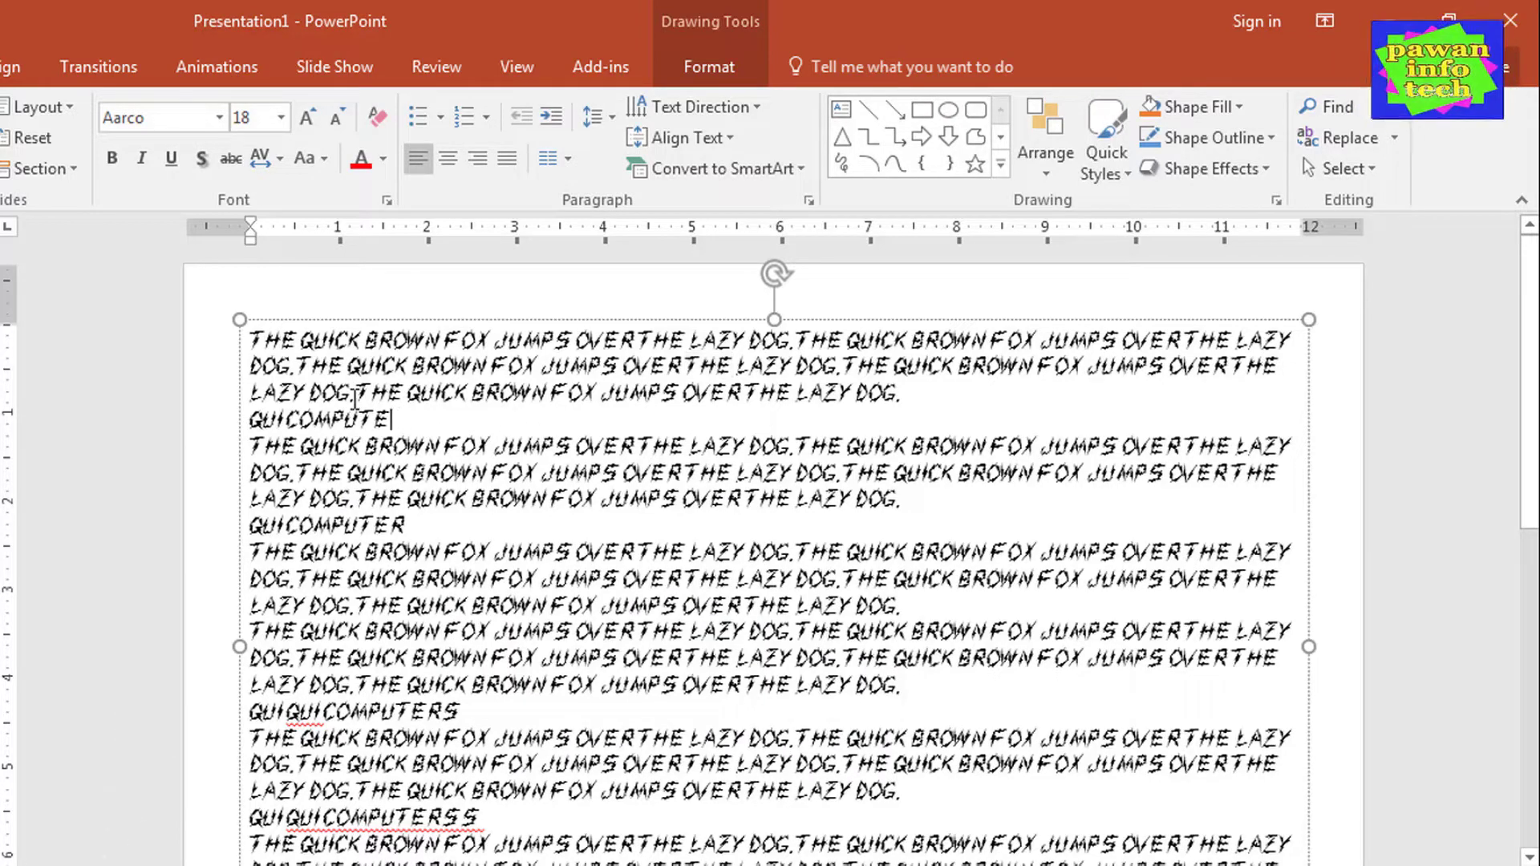
- Set the first paragraph to Times New Roman and the paragraphs through QUIQUICOMPUTERS to Calibri Light
left_click_drag(391, 419, 249, 335)
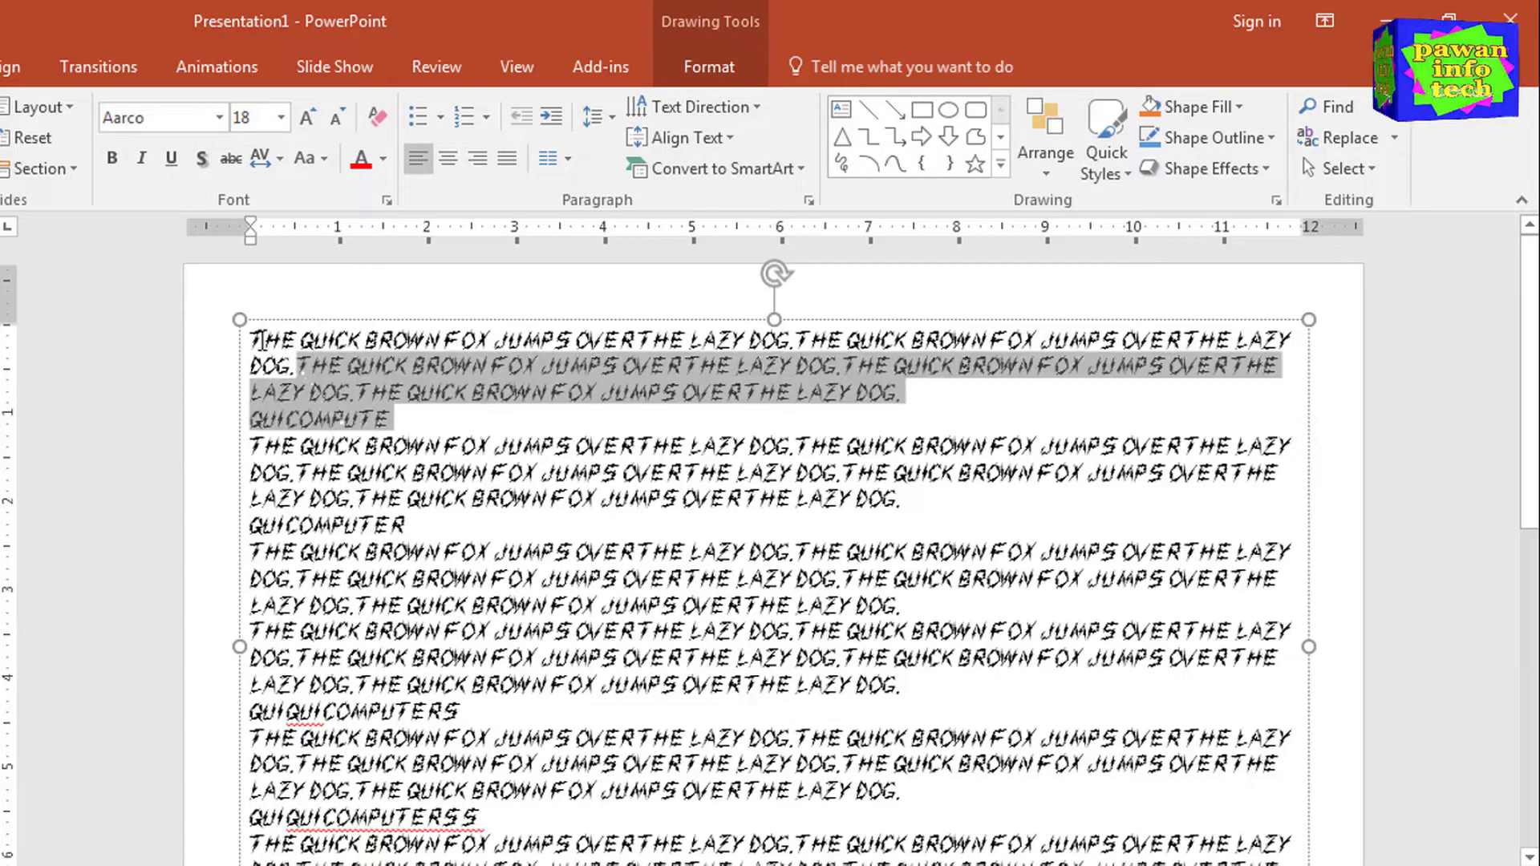
left_click(218, 119)
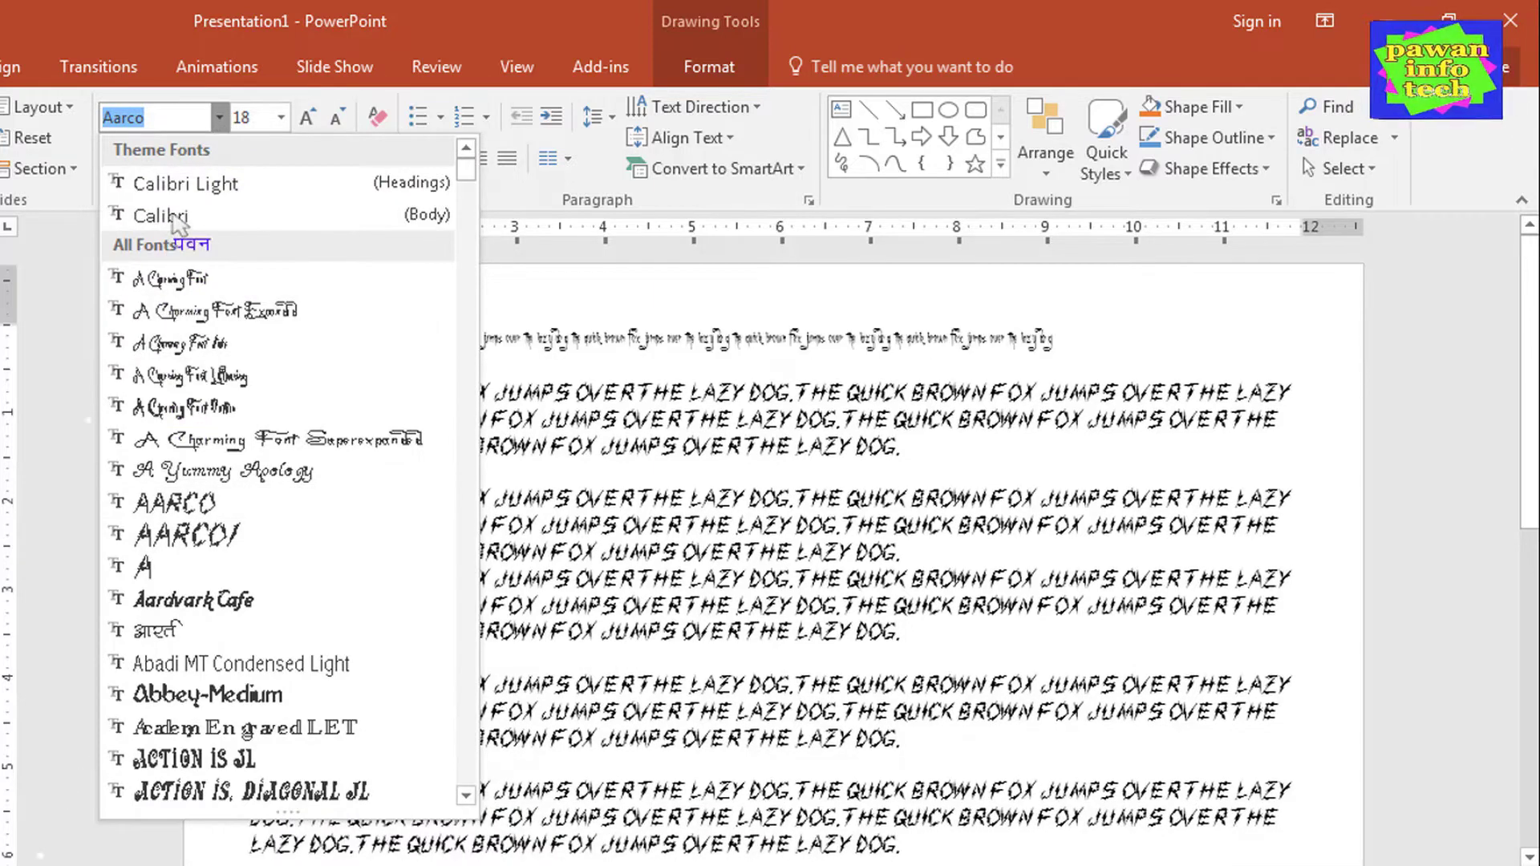
type("Times New Roman")
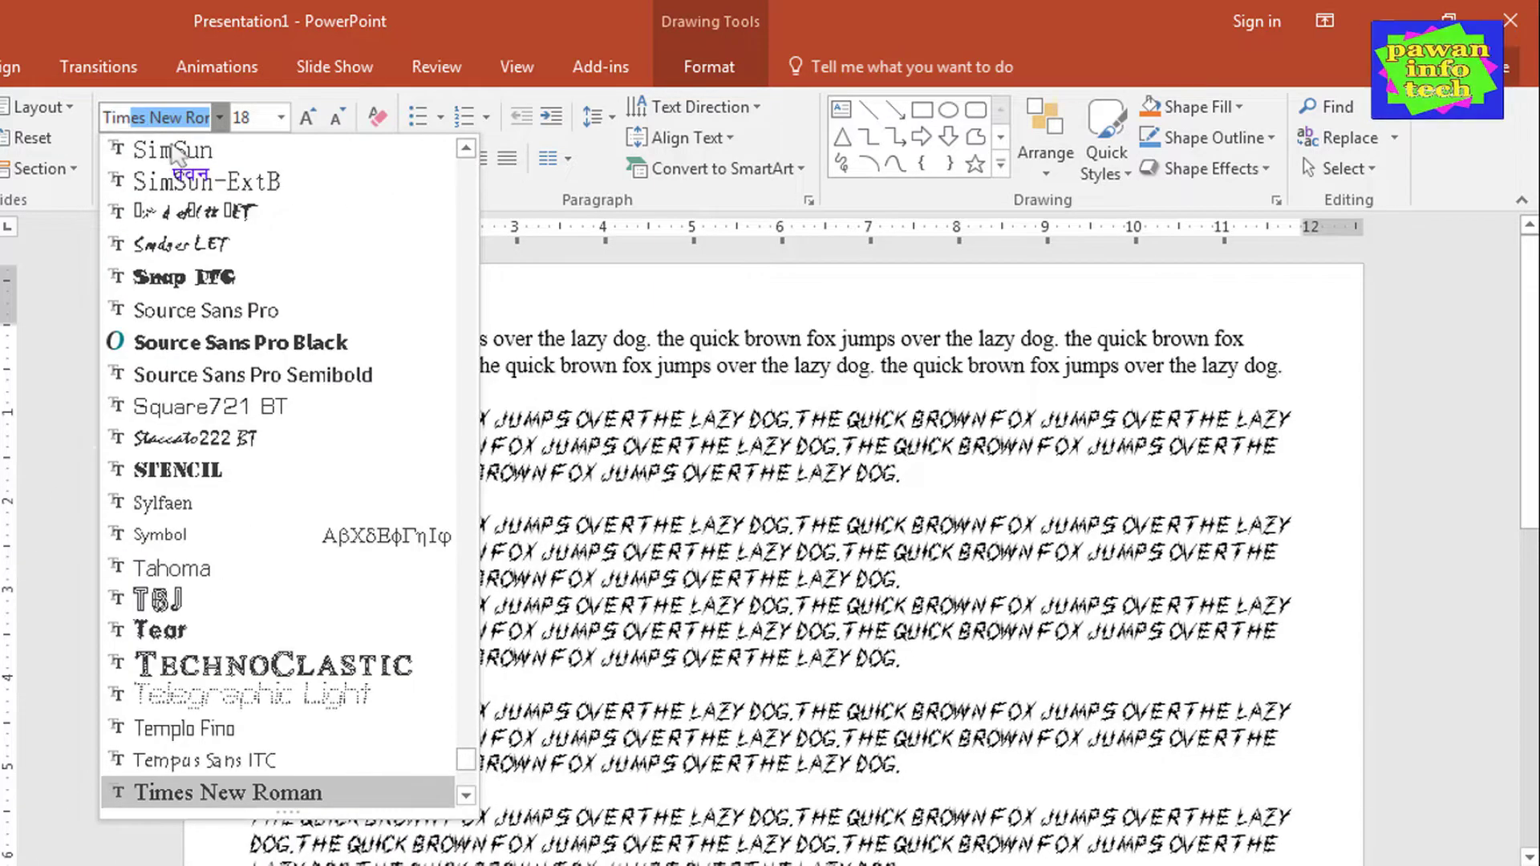
key("Return")
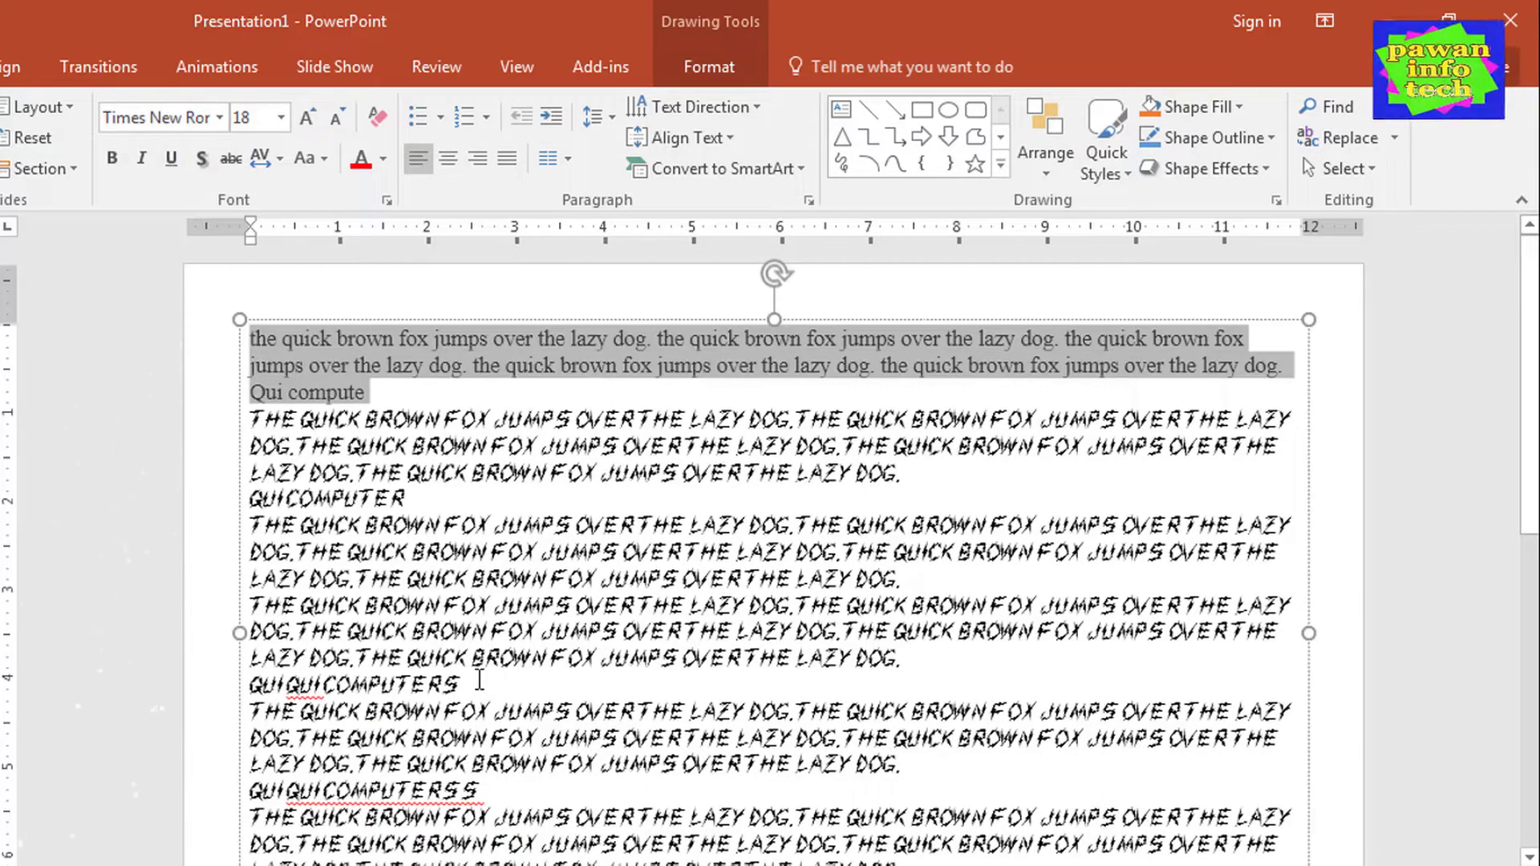
left_click_drag(479, 680, 235, 542)
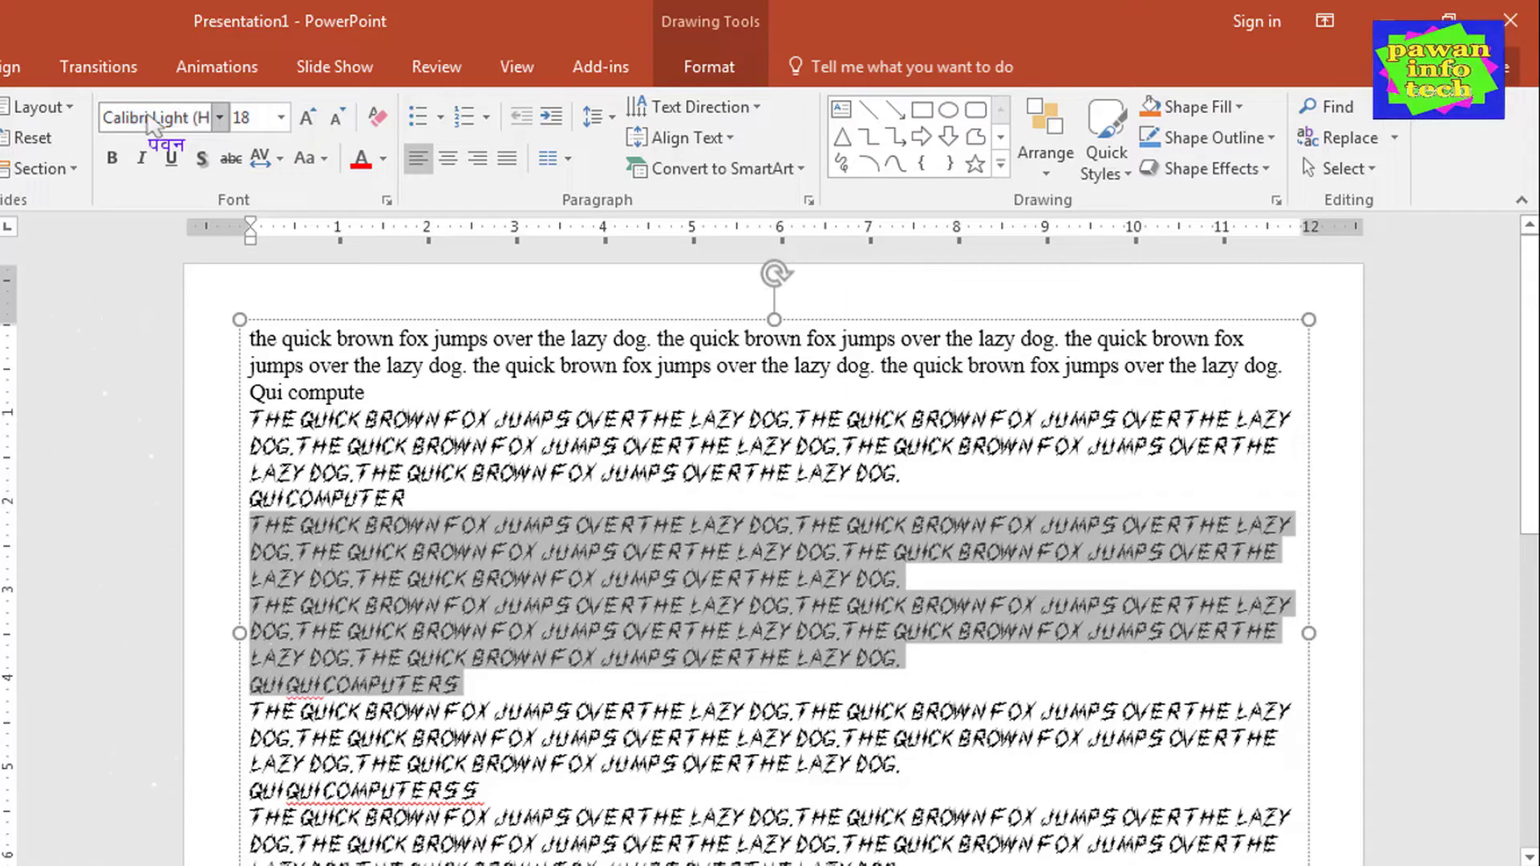
key("Return")
- Set the last paragraph in Abadi MT Condensed Light
left_click_drag(489, 744, 915, 855)
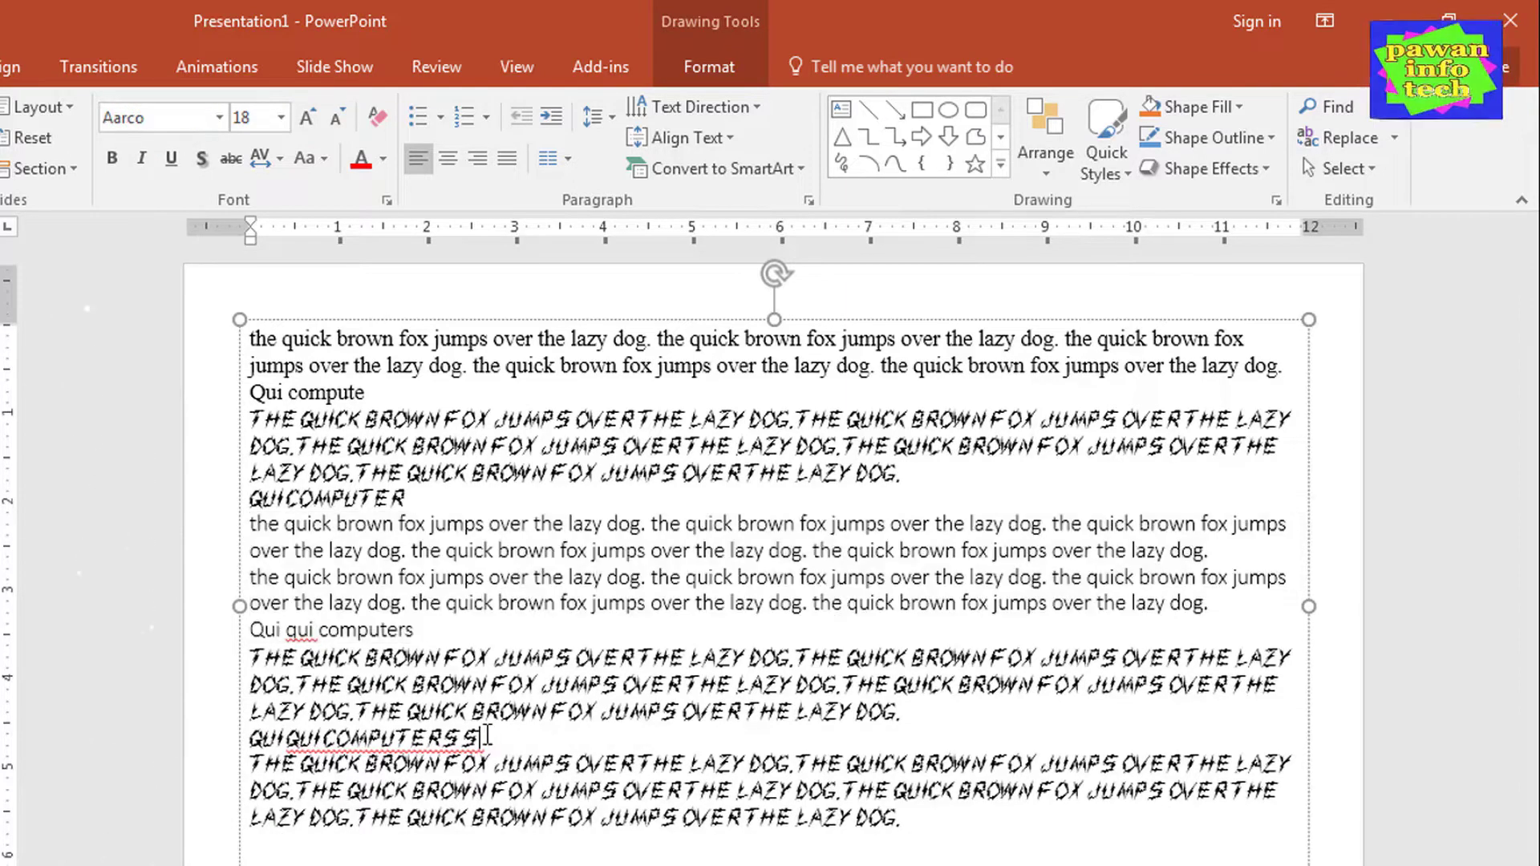
left_click(220, 120)
left_click(186, 622)
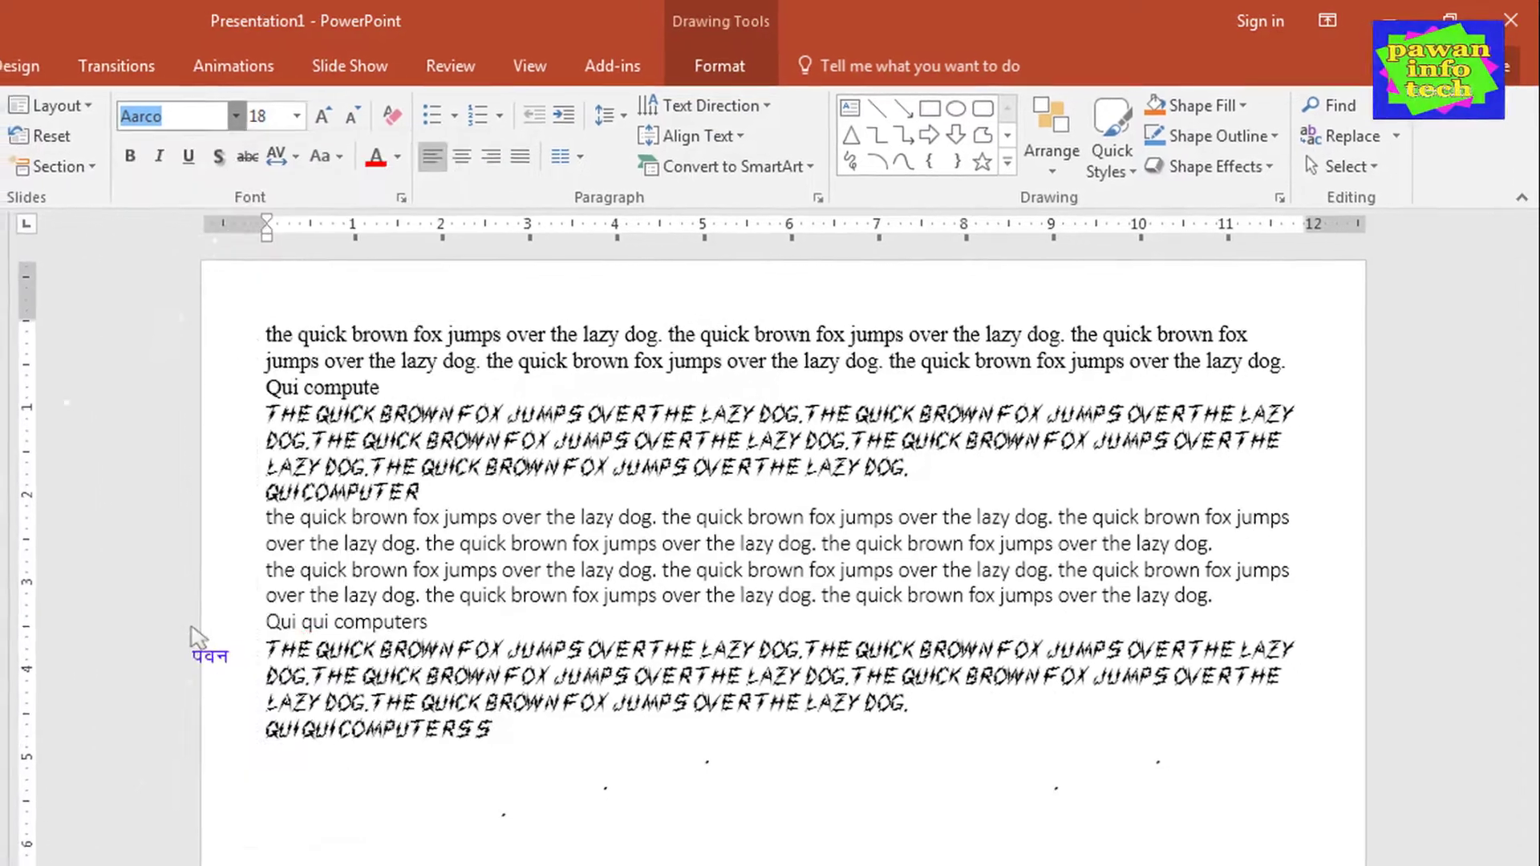
key("Right")
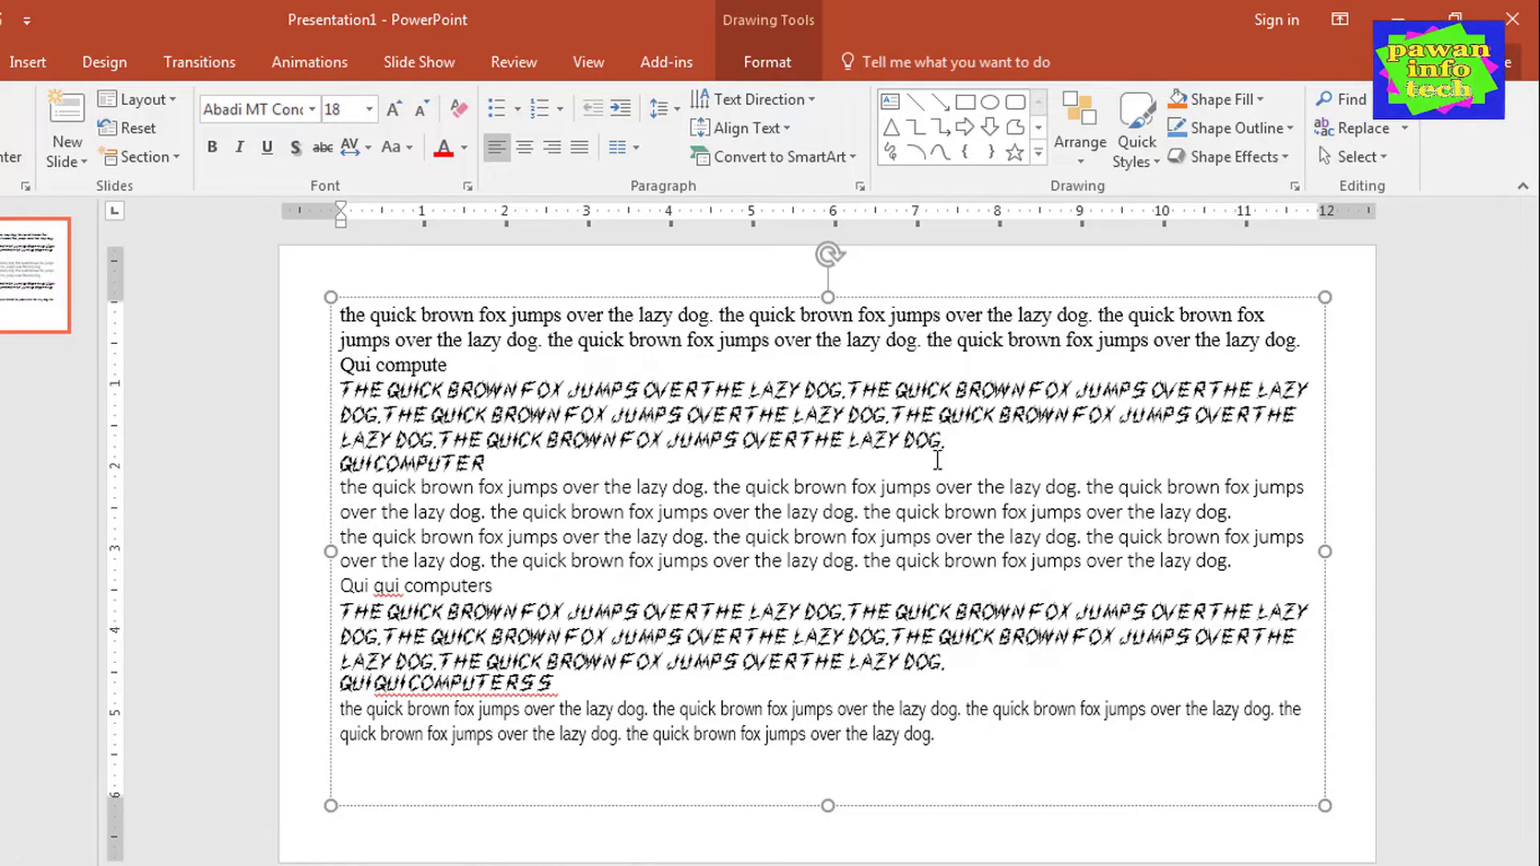
- Replace the Times New Roman font with Kruti Dev 110 via Replace Fonts
left_click(1405, 130)
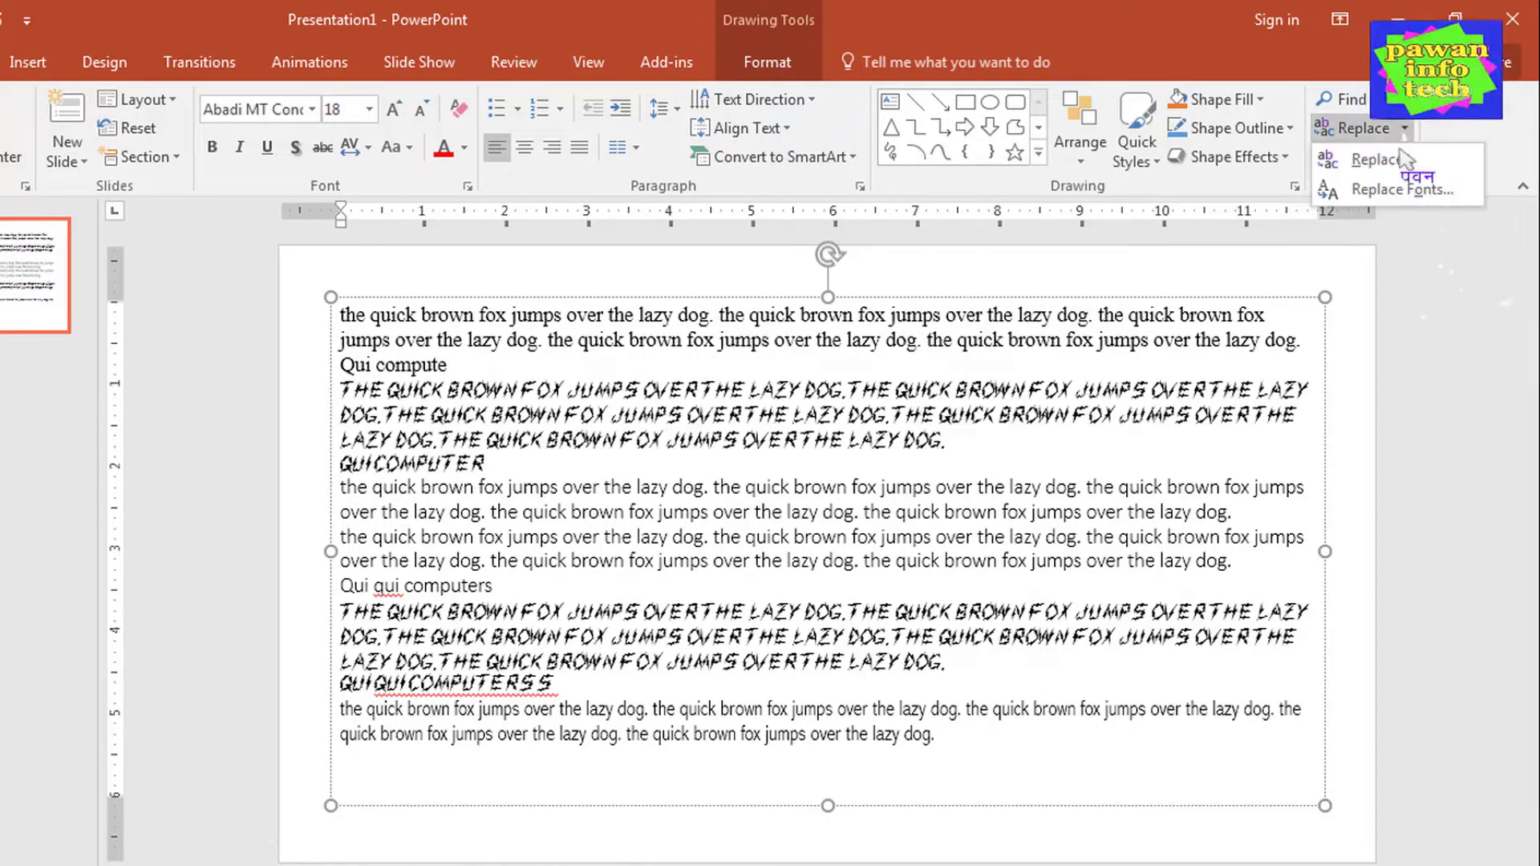
left_click(1395, 191)
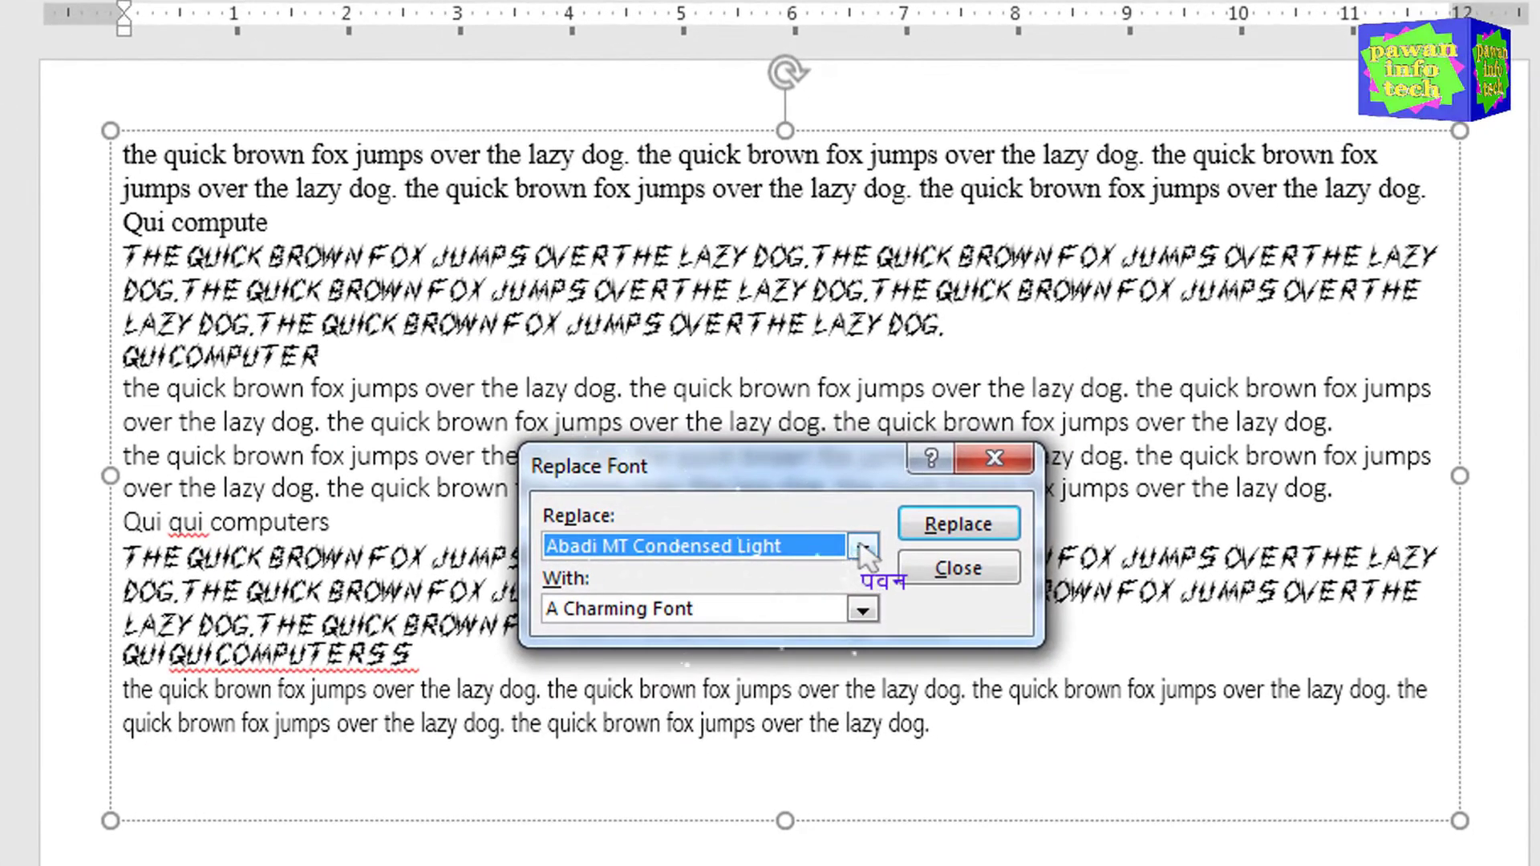
left_click(750, 455)
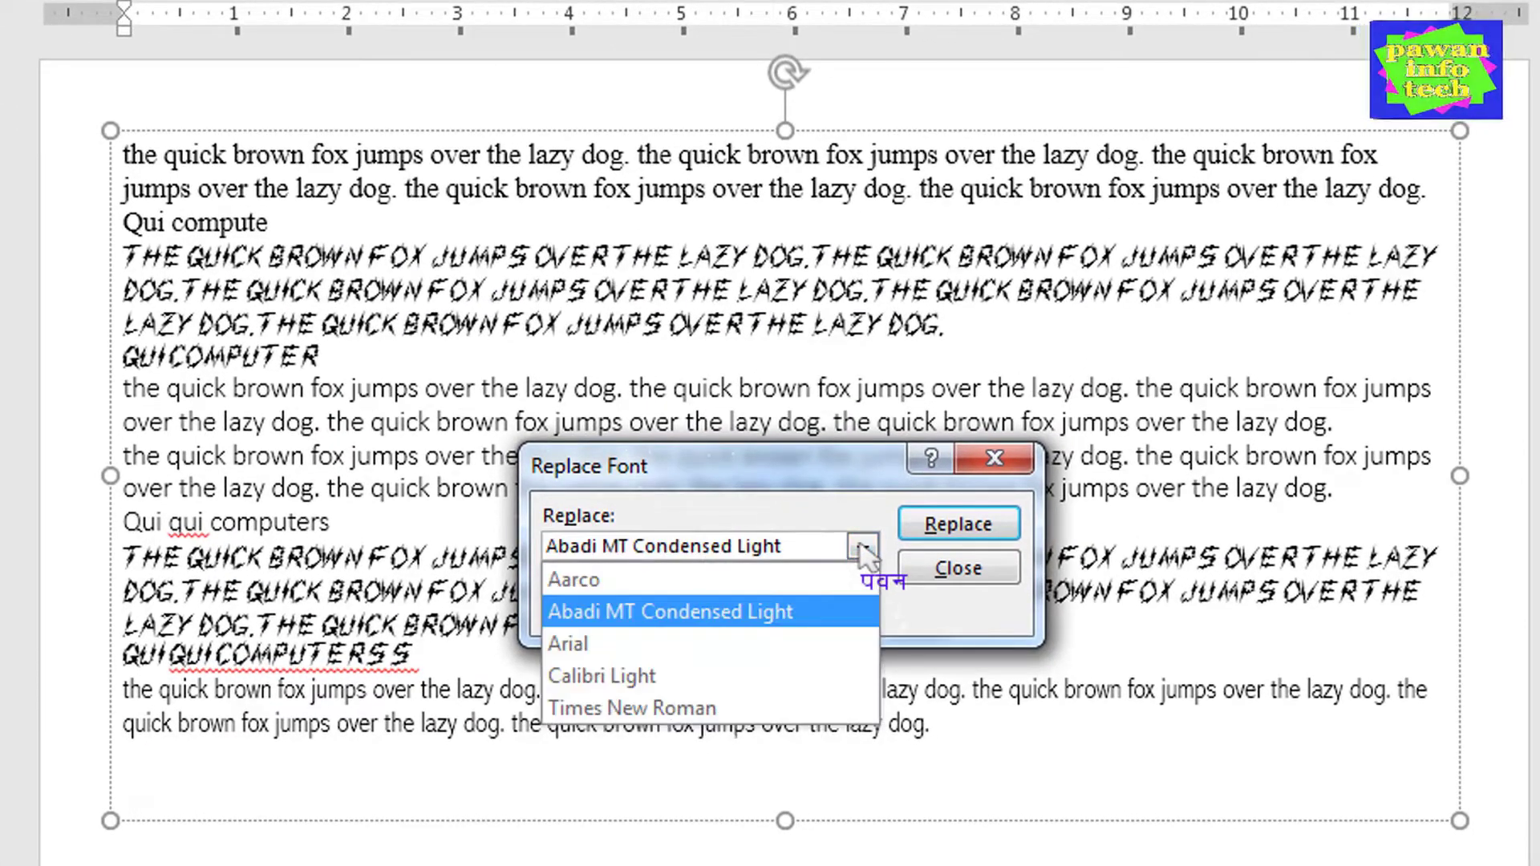
left_click(703, 714)
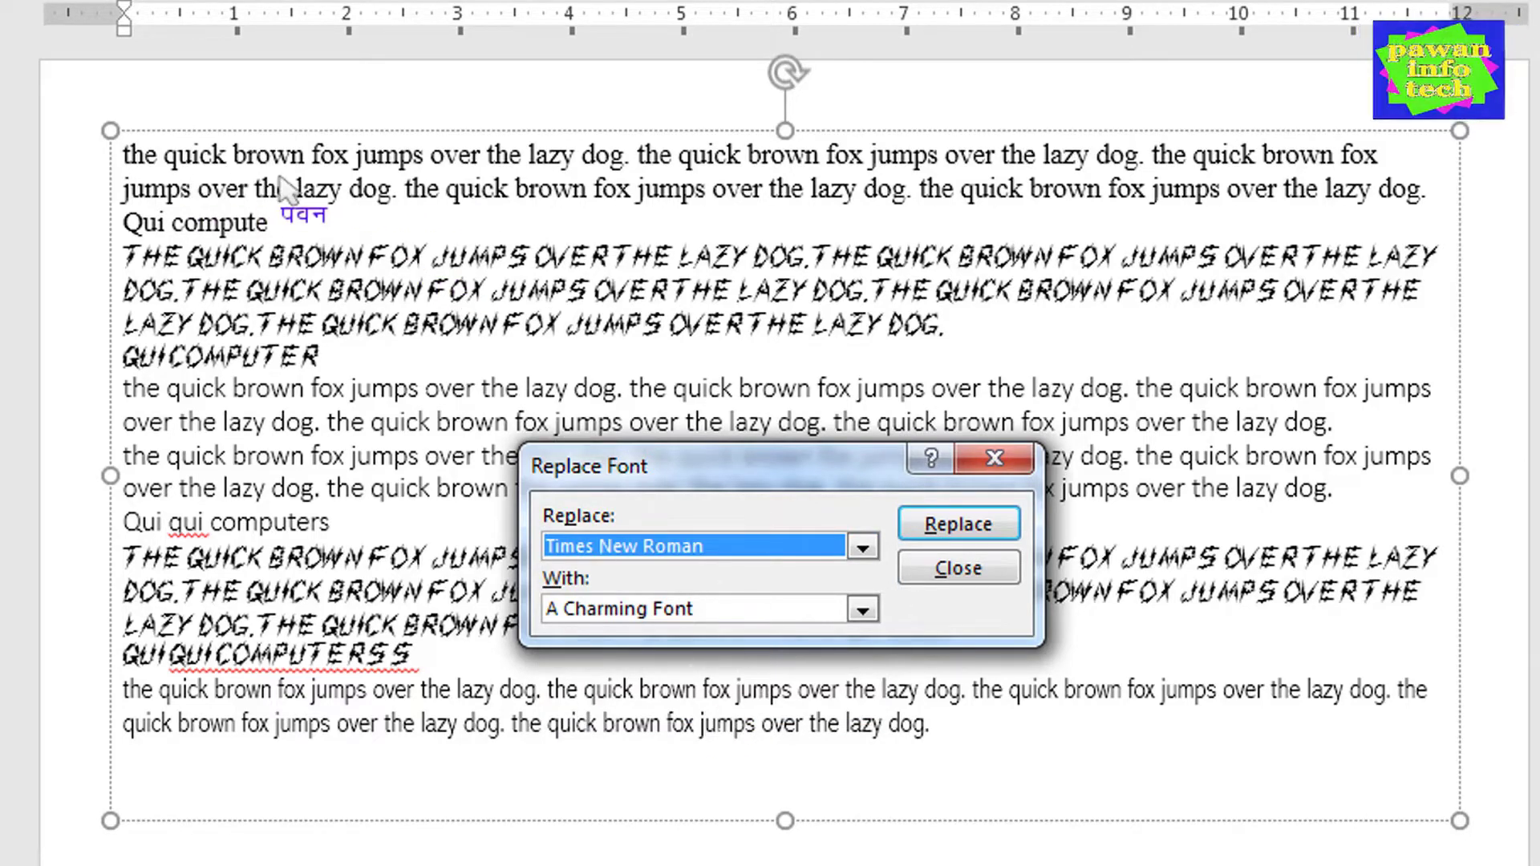
left_click(863, 611)
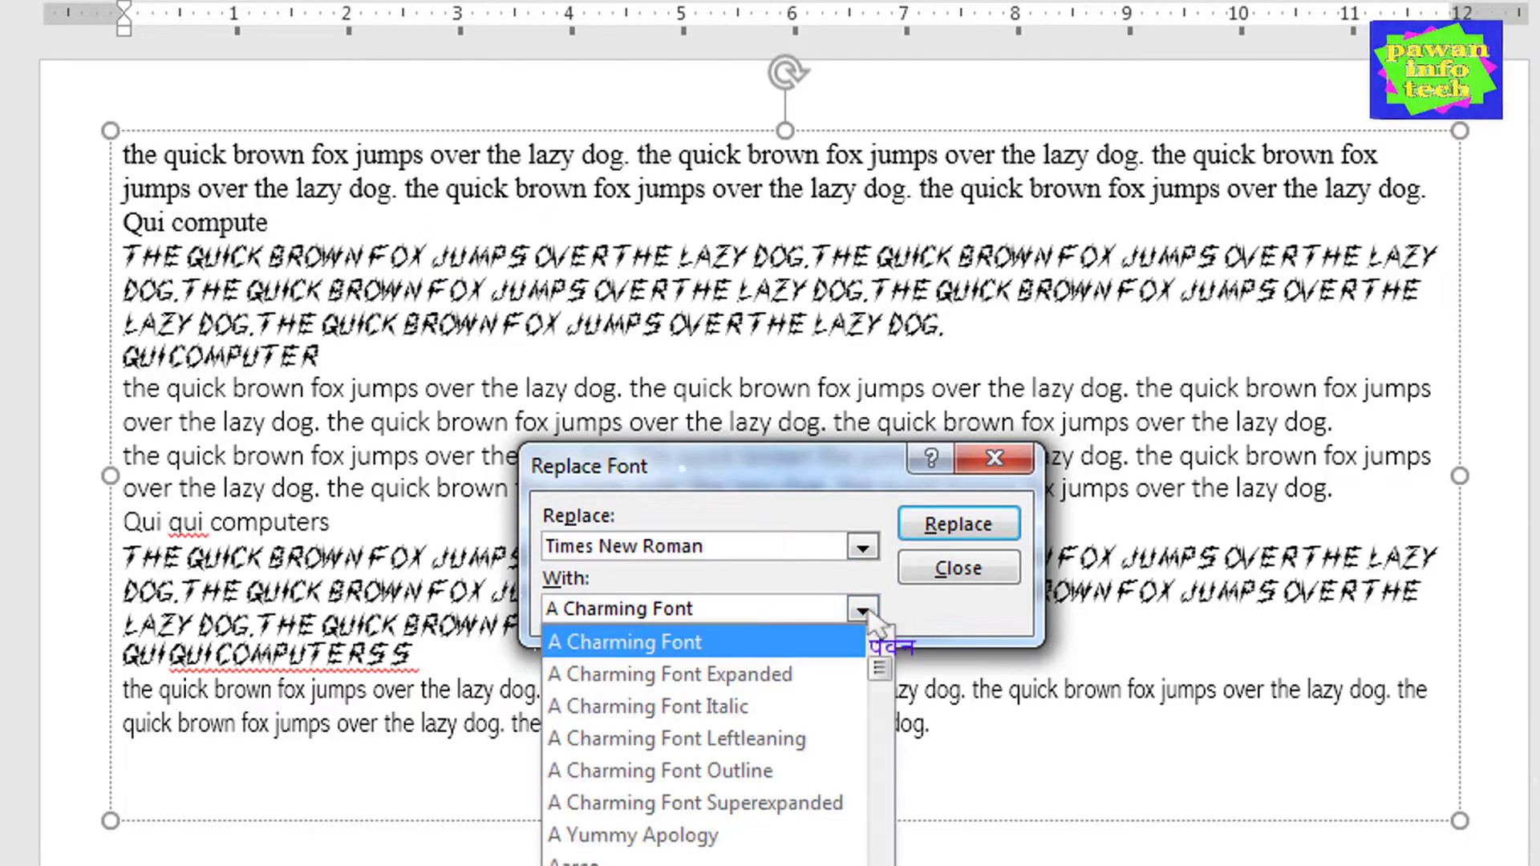
left_click_drag(879, 656, 883, 802)
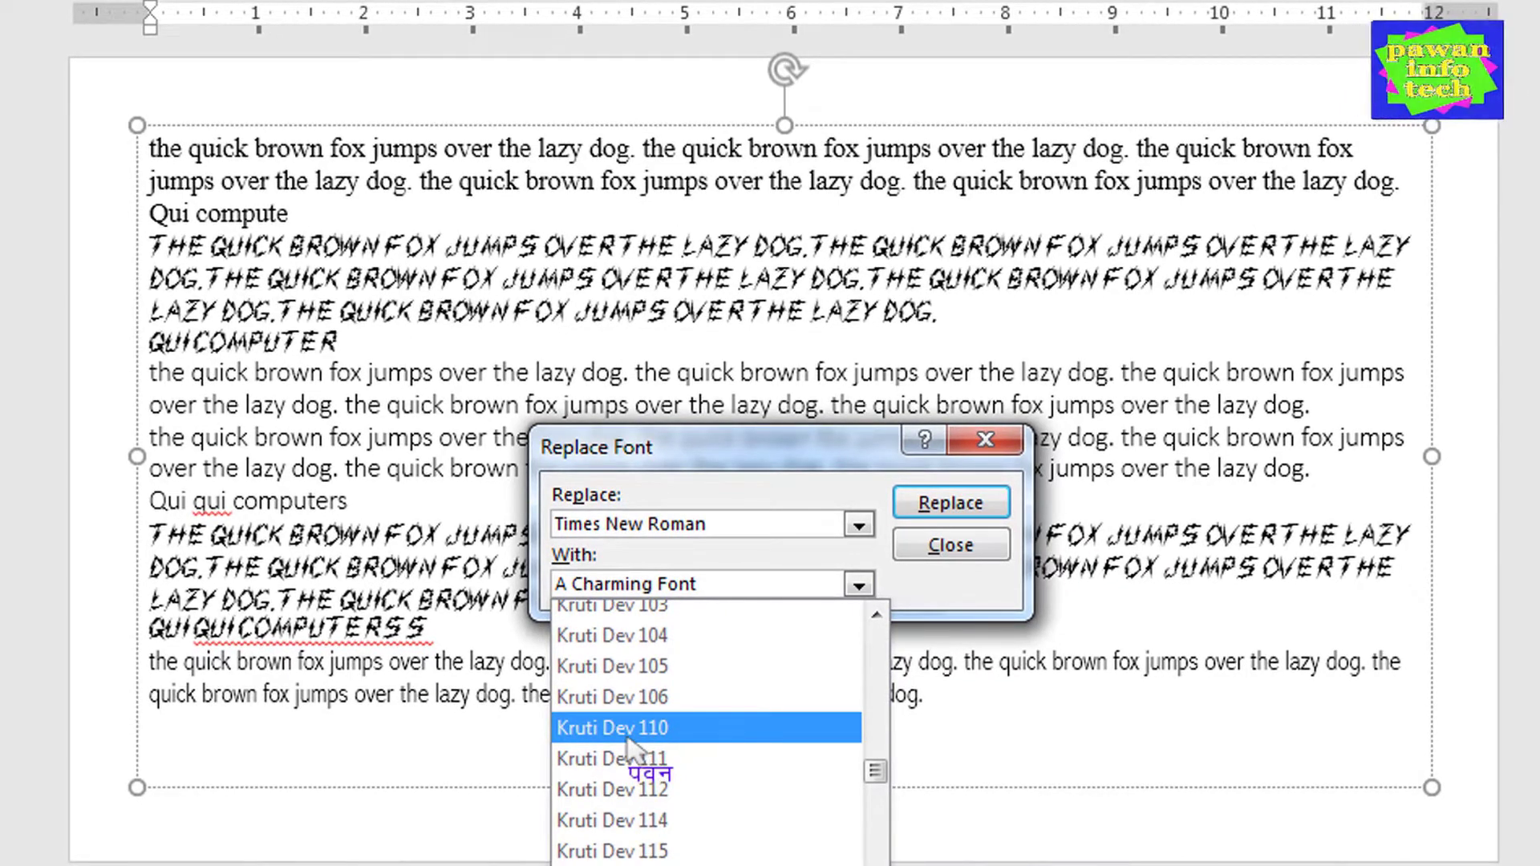
left_click(624, 728)
left_click(955, 503)
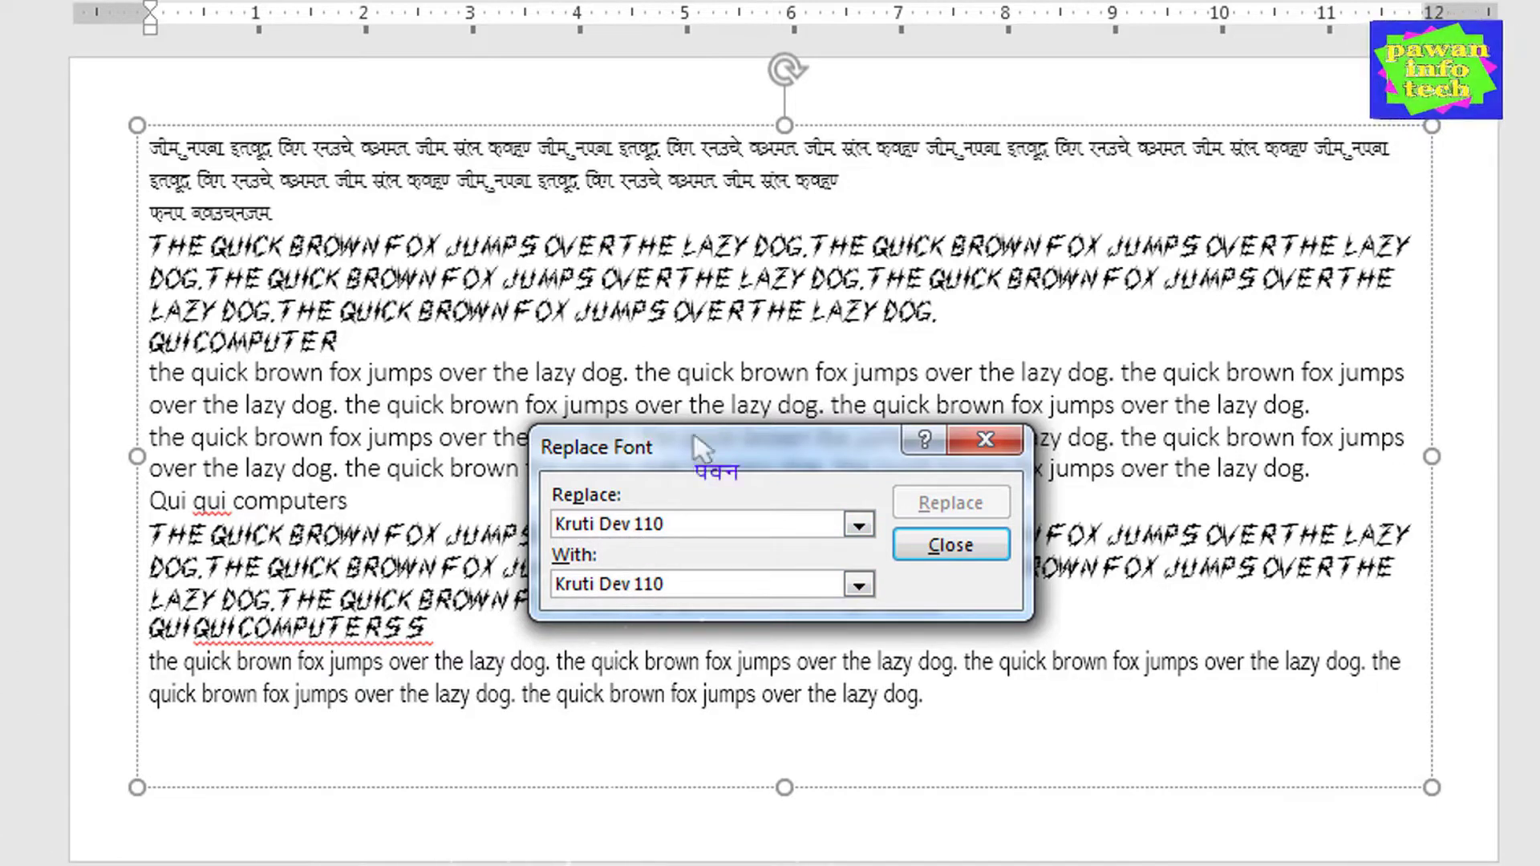
- Replace the Kruti Dev 110 font with Perpetua
left_click(858, 587)
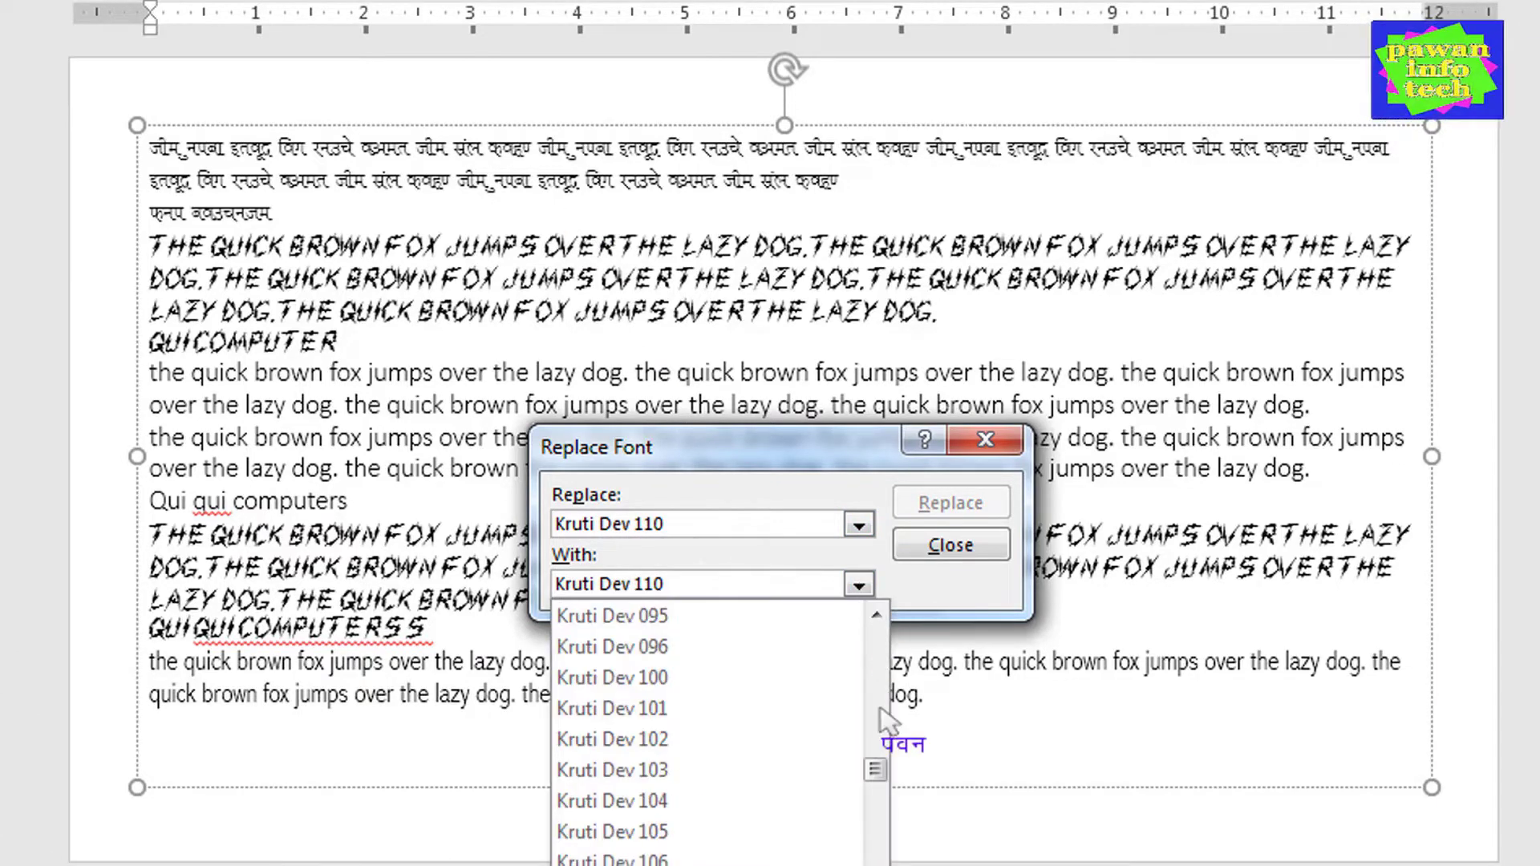
left_click_drag(876, 761, 876, 847)
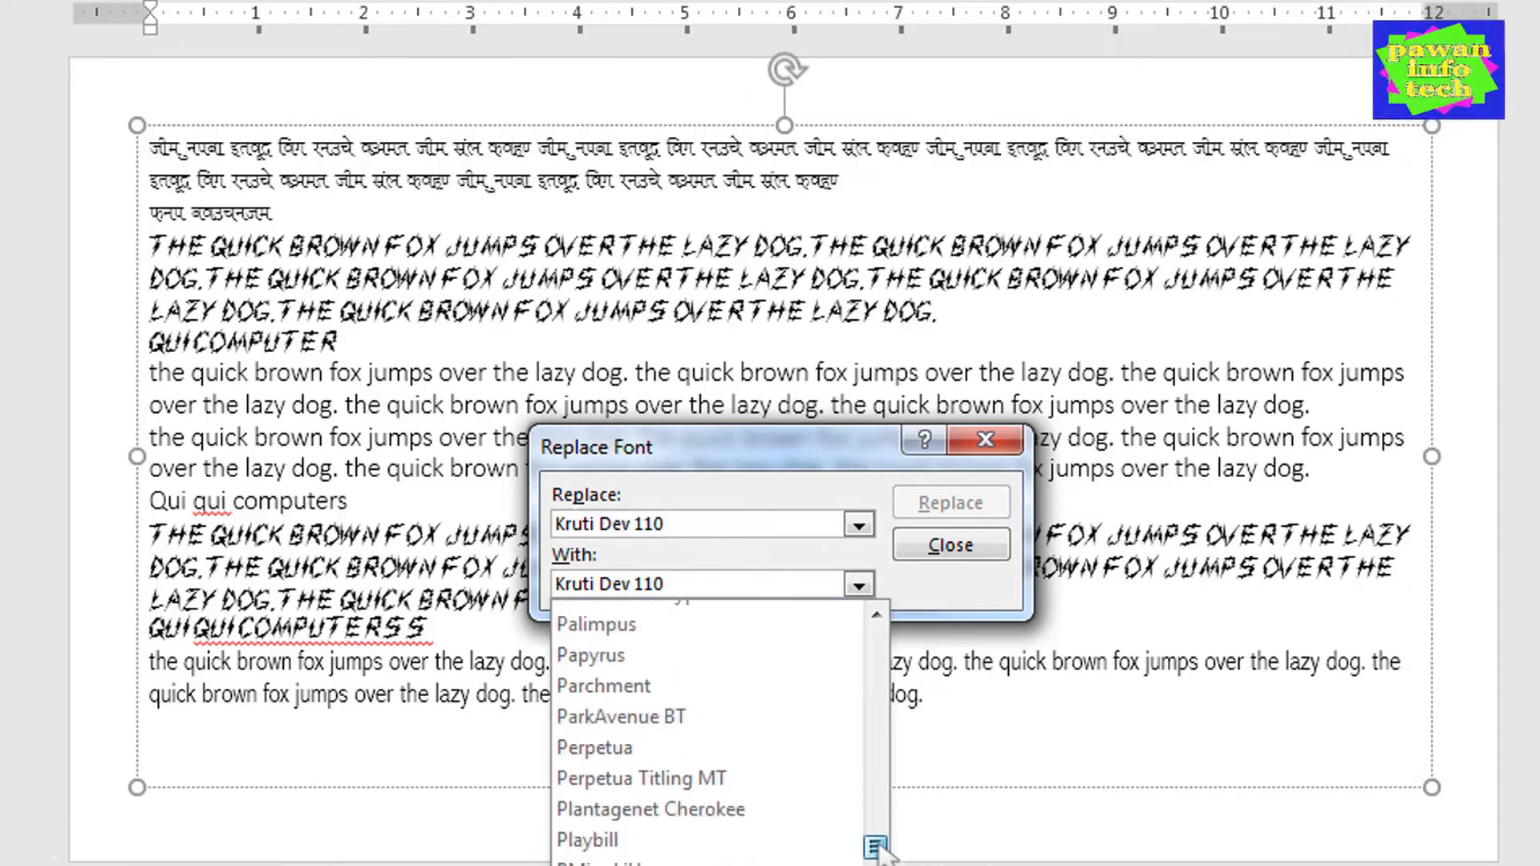
left_click(632, 750)
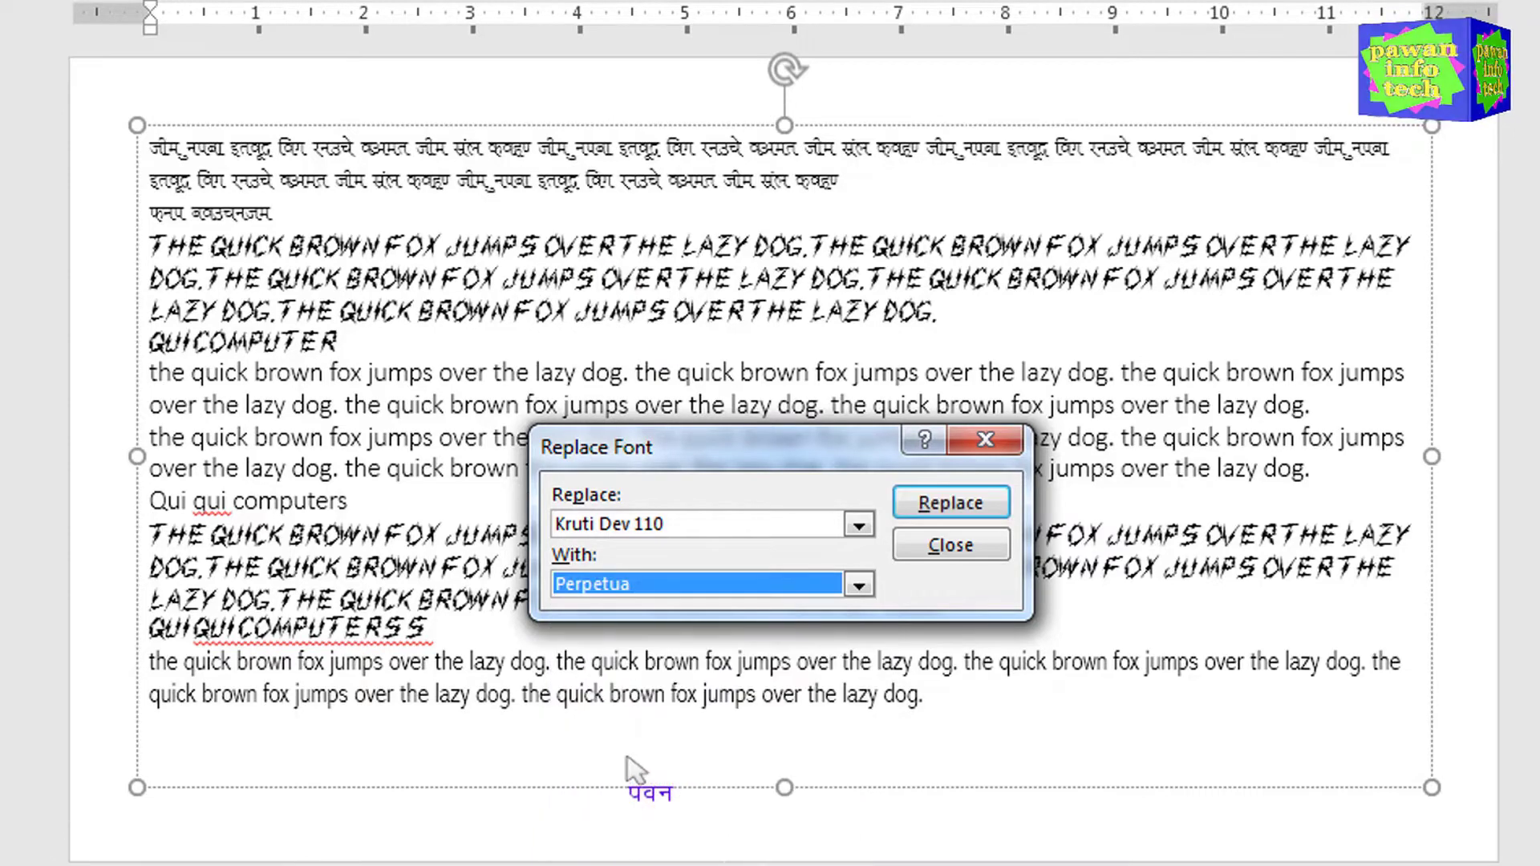
left_click(922, 507)
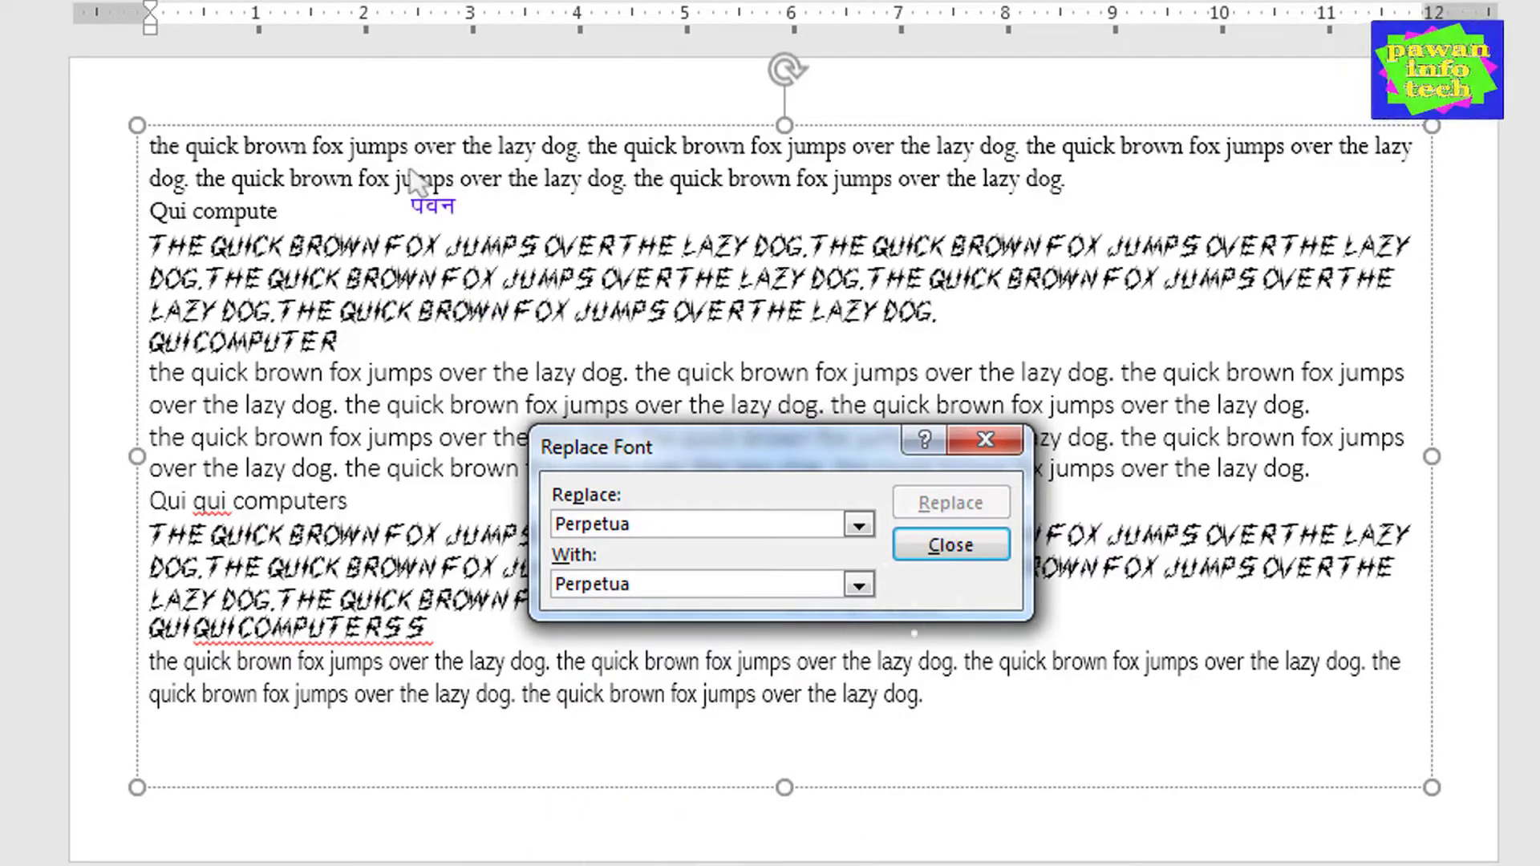
- Replace Perpetua with SF Burlington Script and close the dialog
left_click(859, 585)
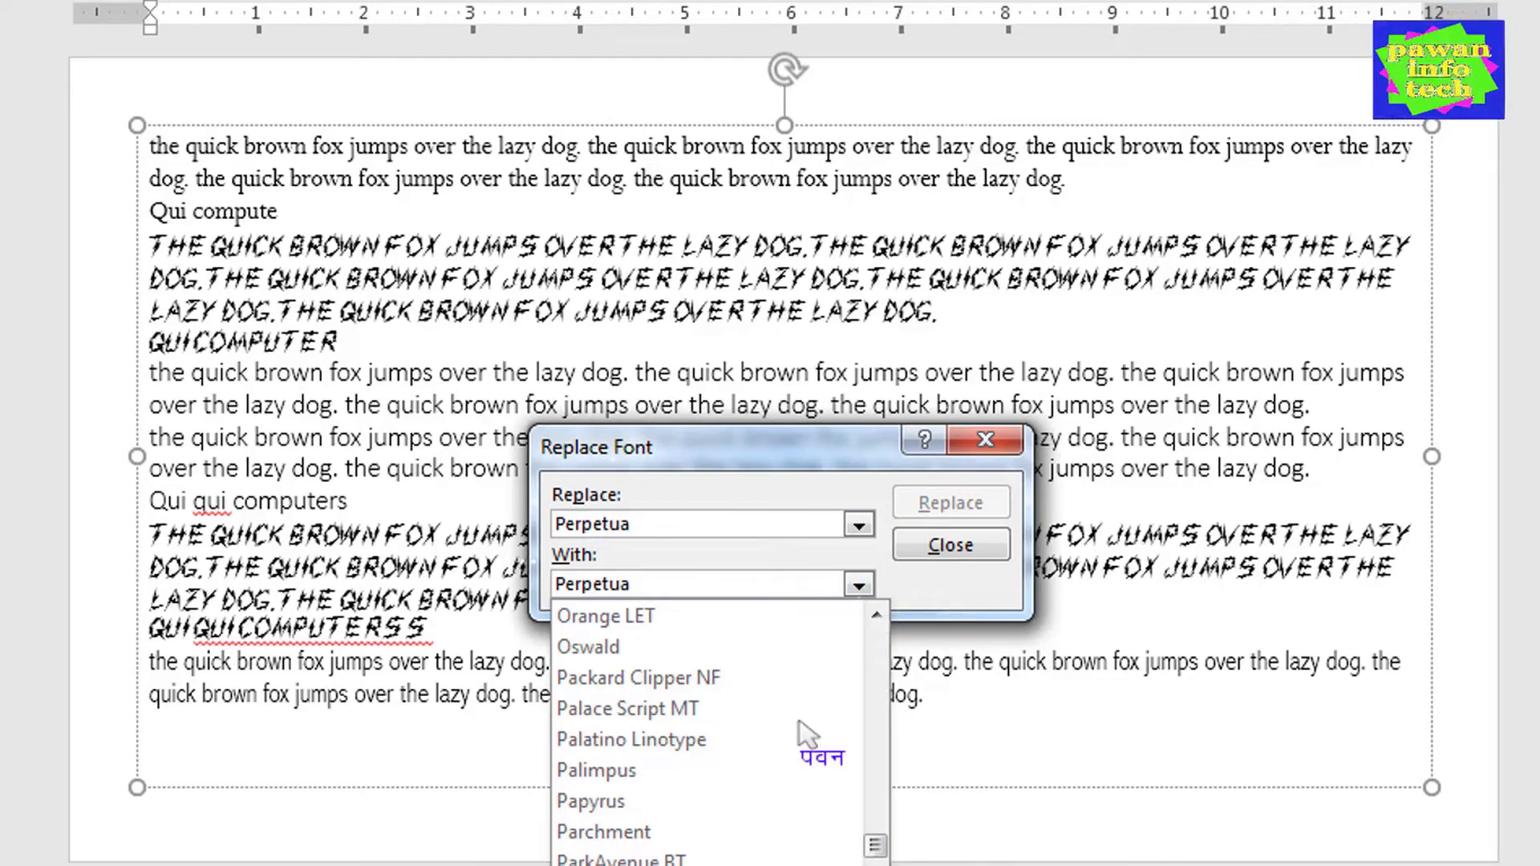
scroll(802, 762, "down", 10)
left_click(777, 829)
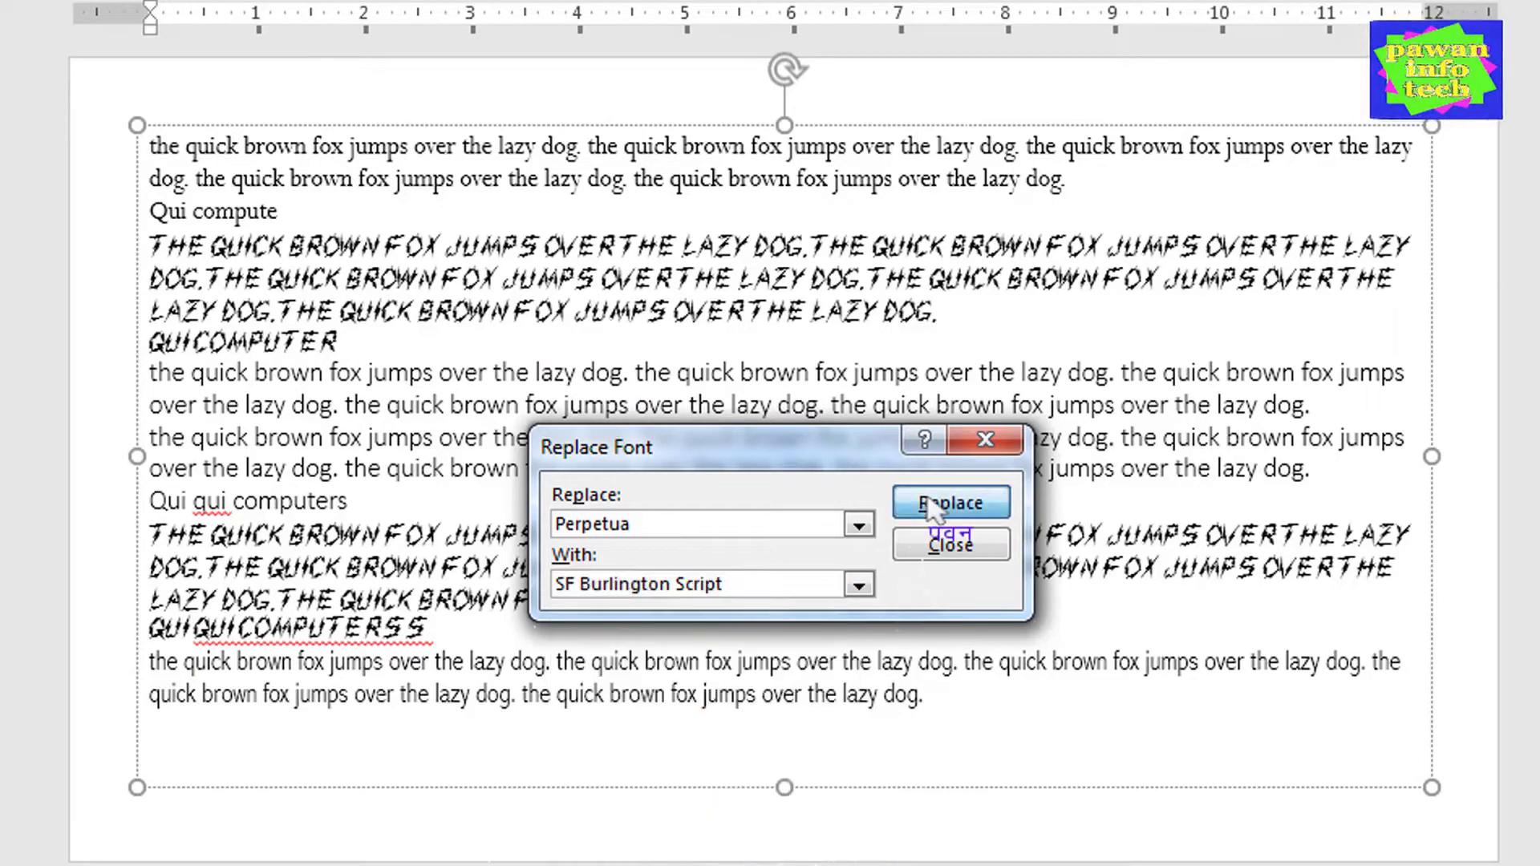
left_click(930, 505)
left_click(945, 545)
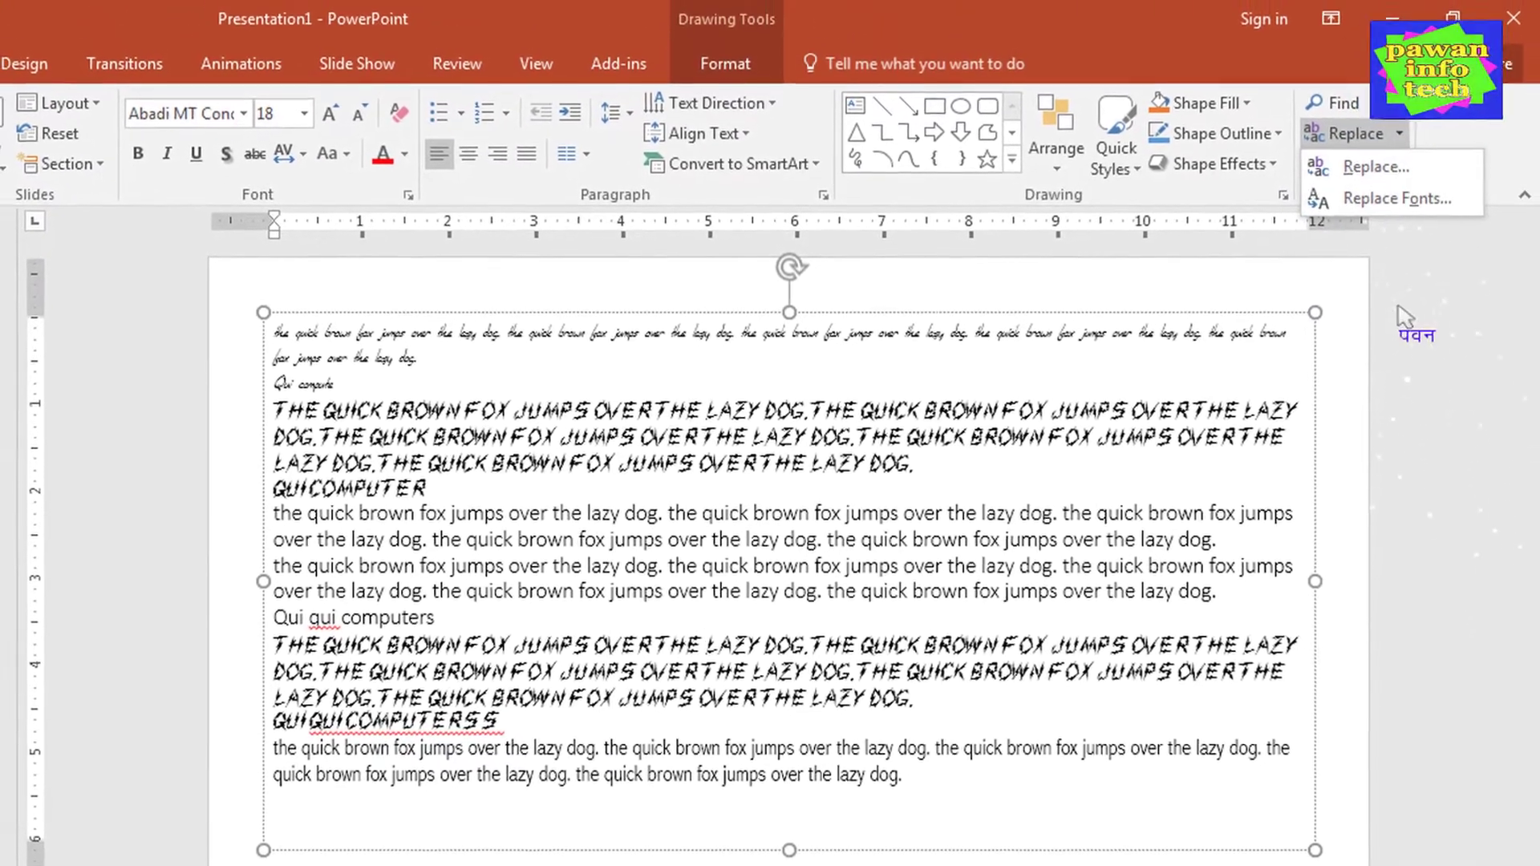
left_click(1399, 317)
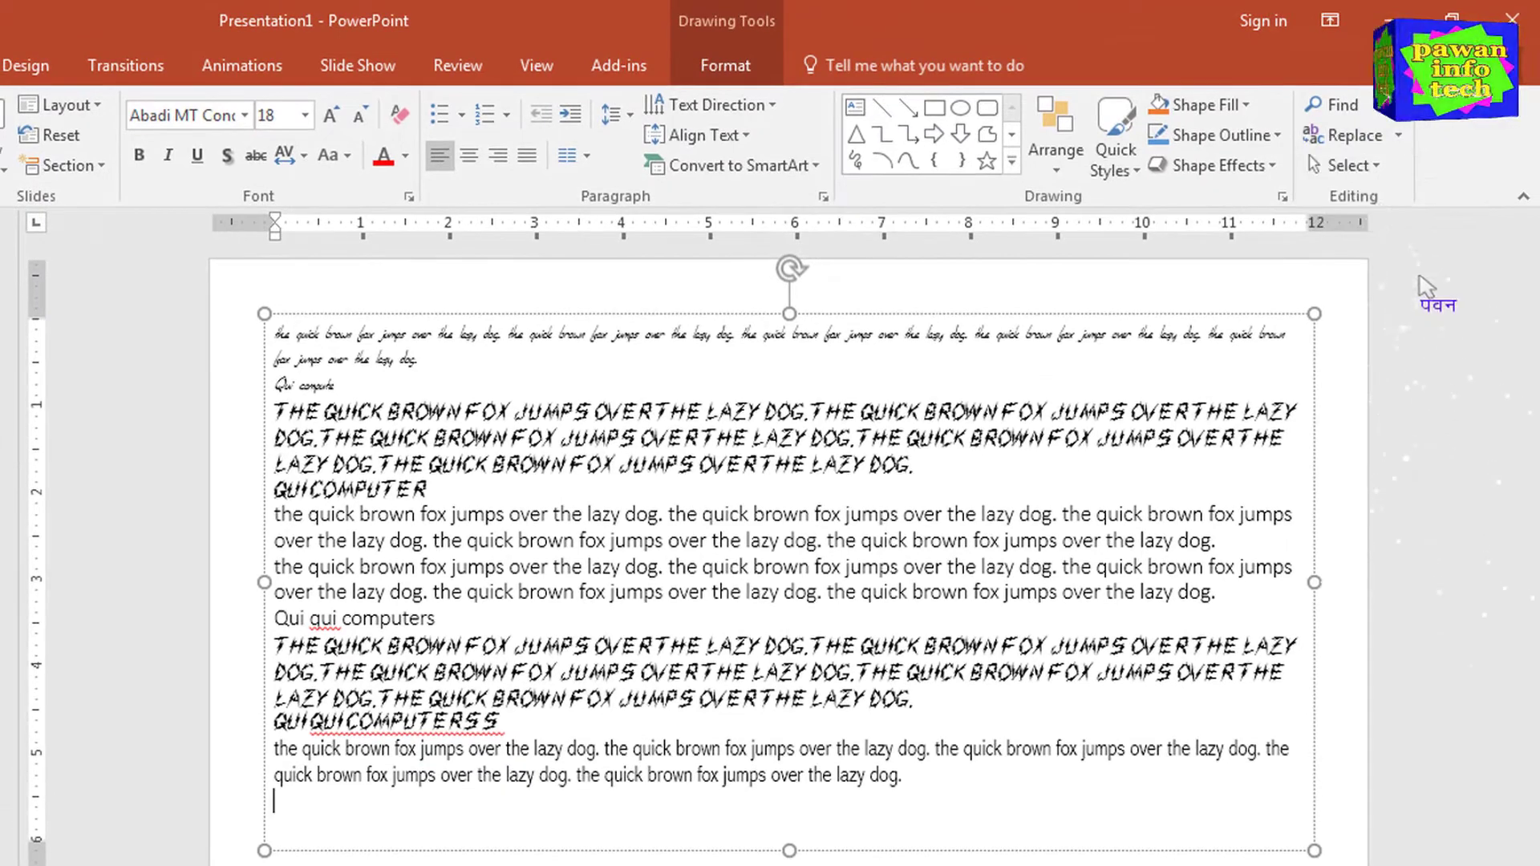
left_click(1378, 169)
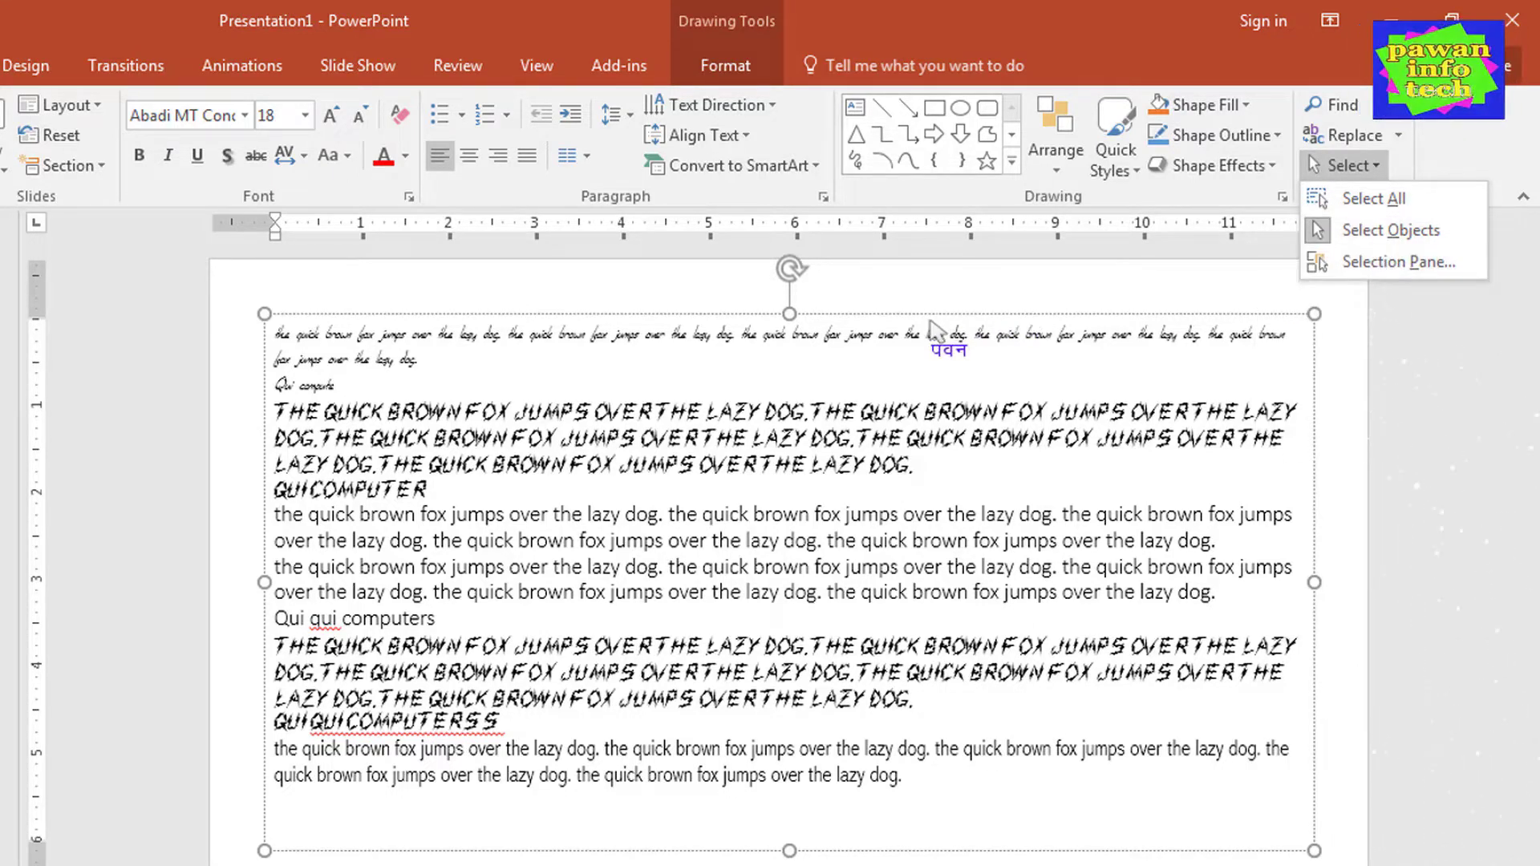
left_click(1066, 290)
left_click(688, 282)
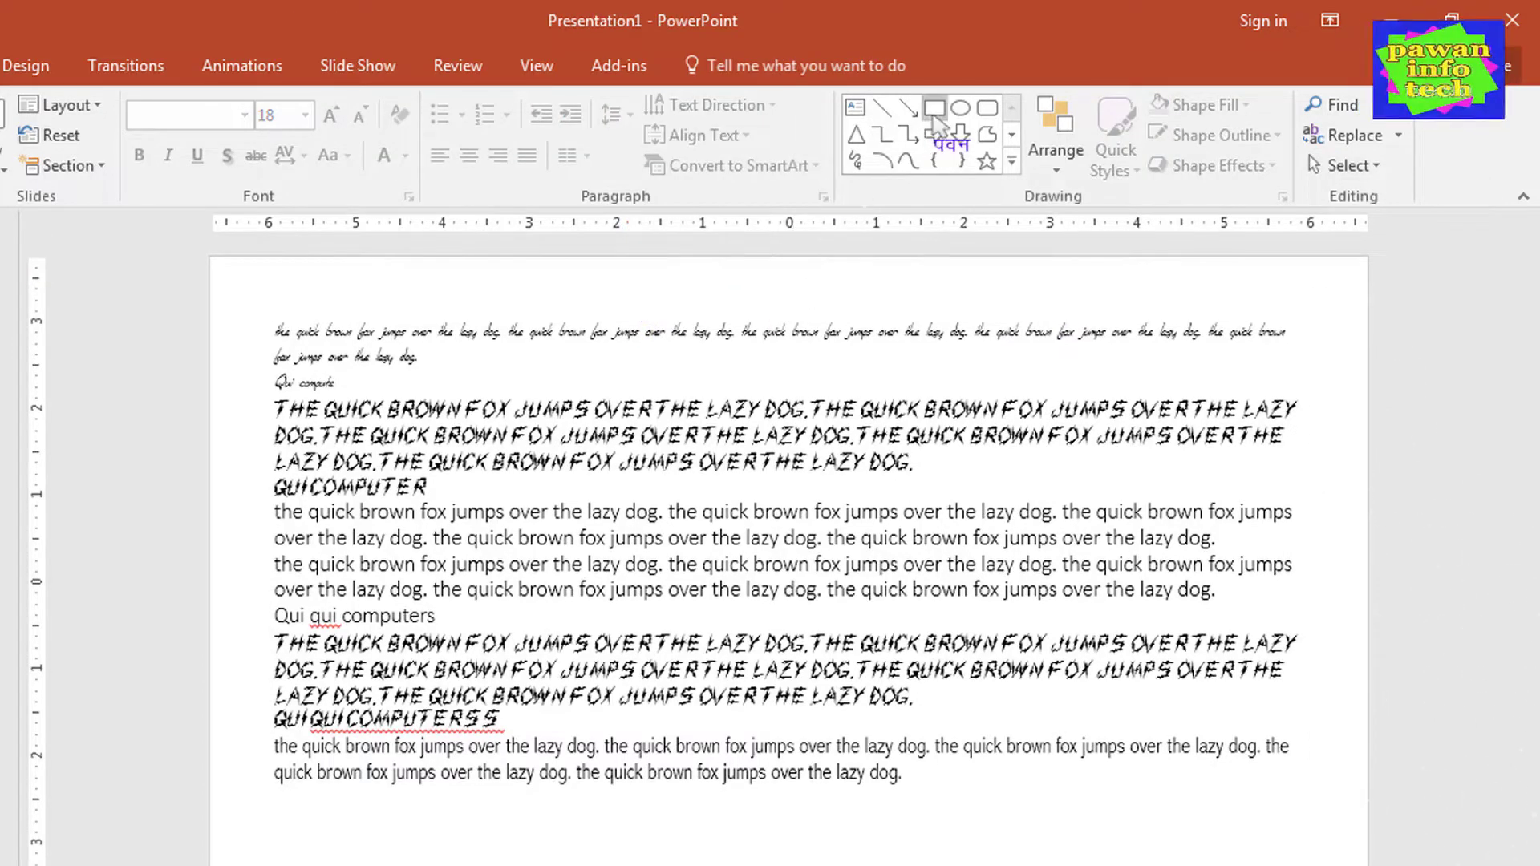
- Draw a rectangle, a right arrow and a 5-point star in a row over the lower text
left_click_drag(264, 577, 519, 738)
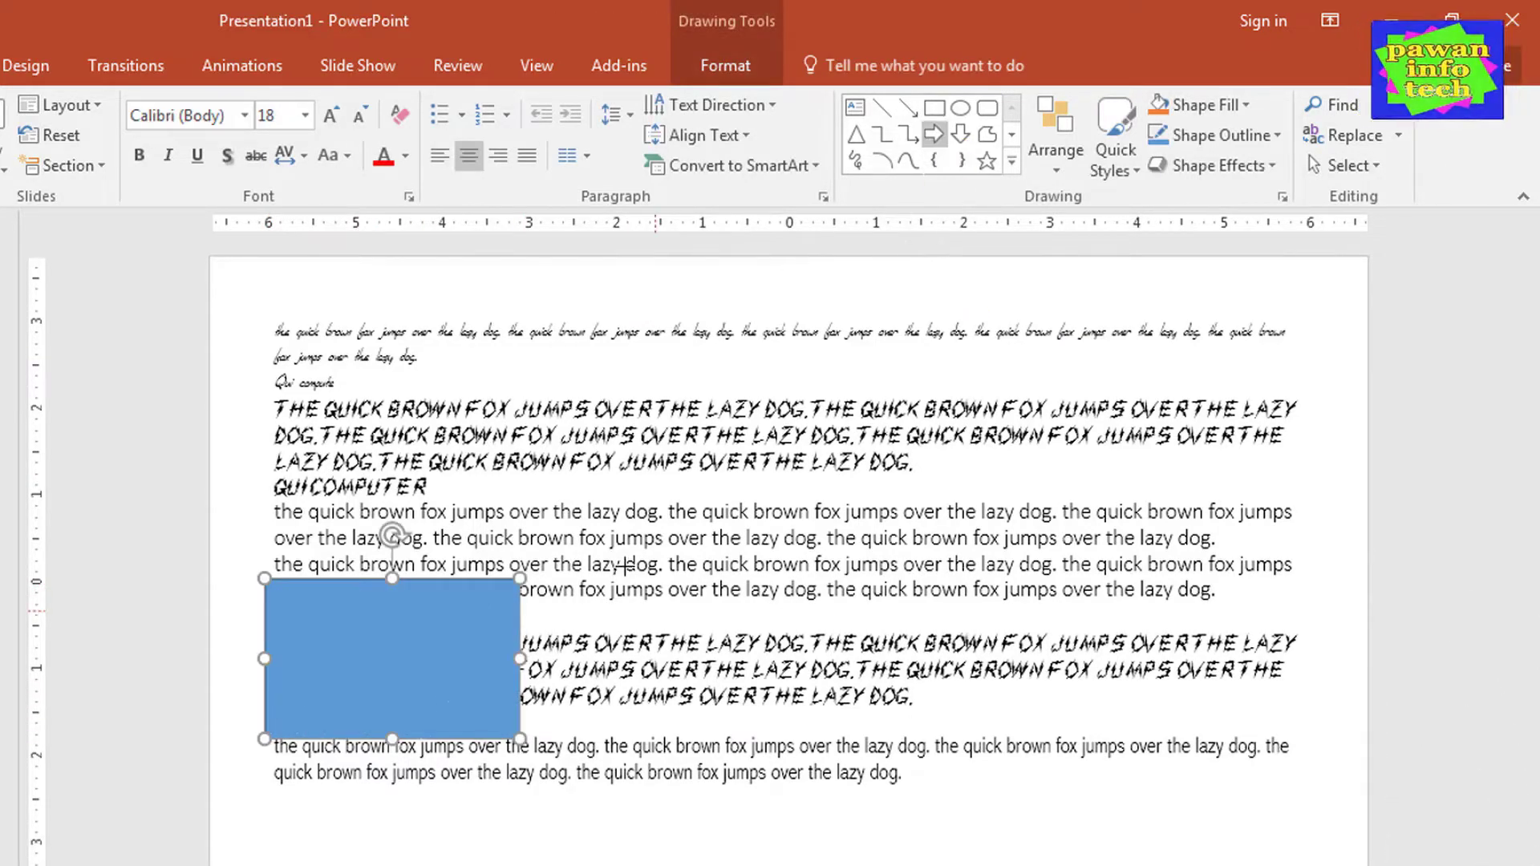
left_click_drag(623, 566, 818, 736)
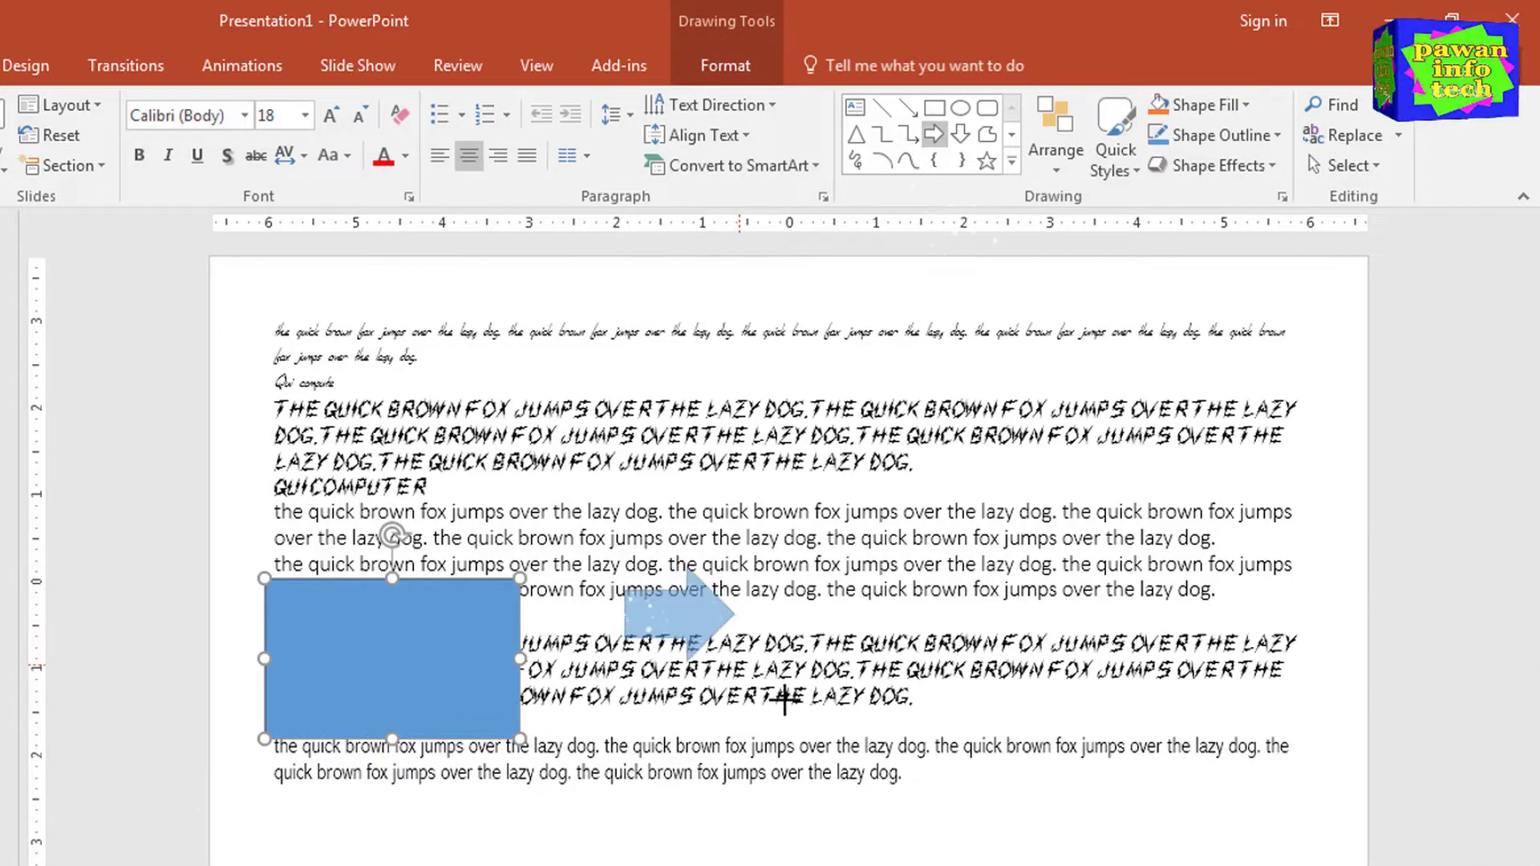
left_click(988, 161)
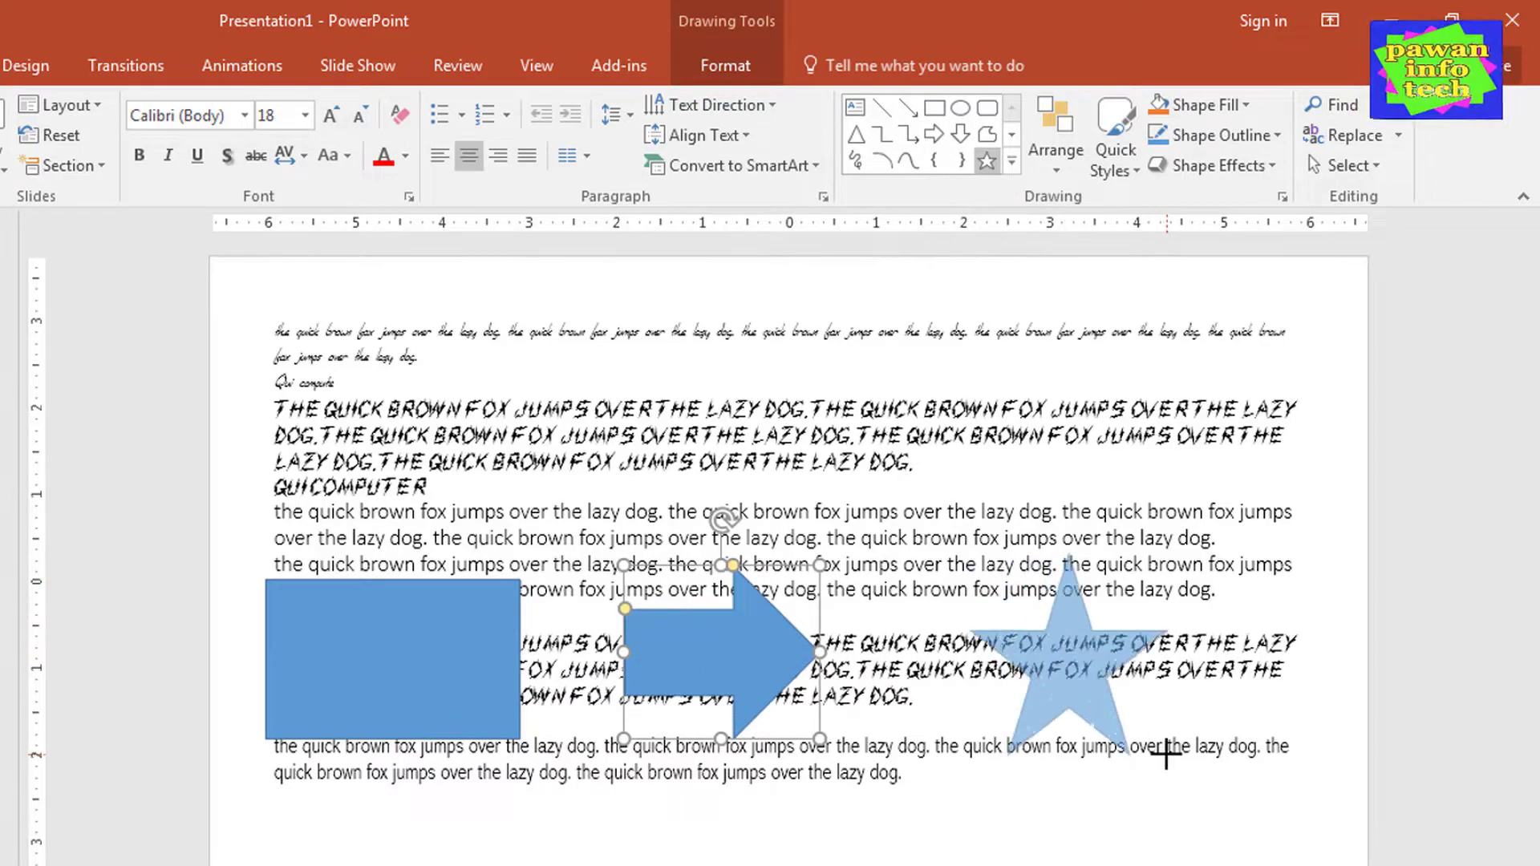
left_click_drag(970, 553, 1168, 754)
left_click(164, 58)
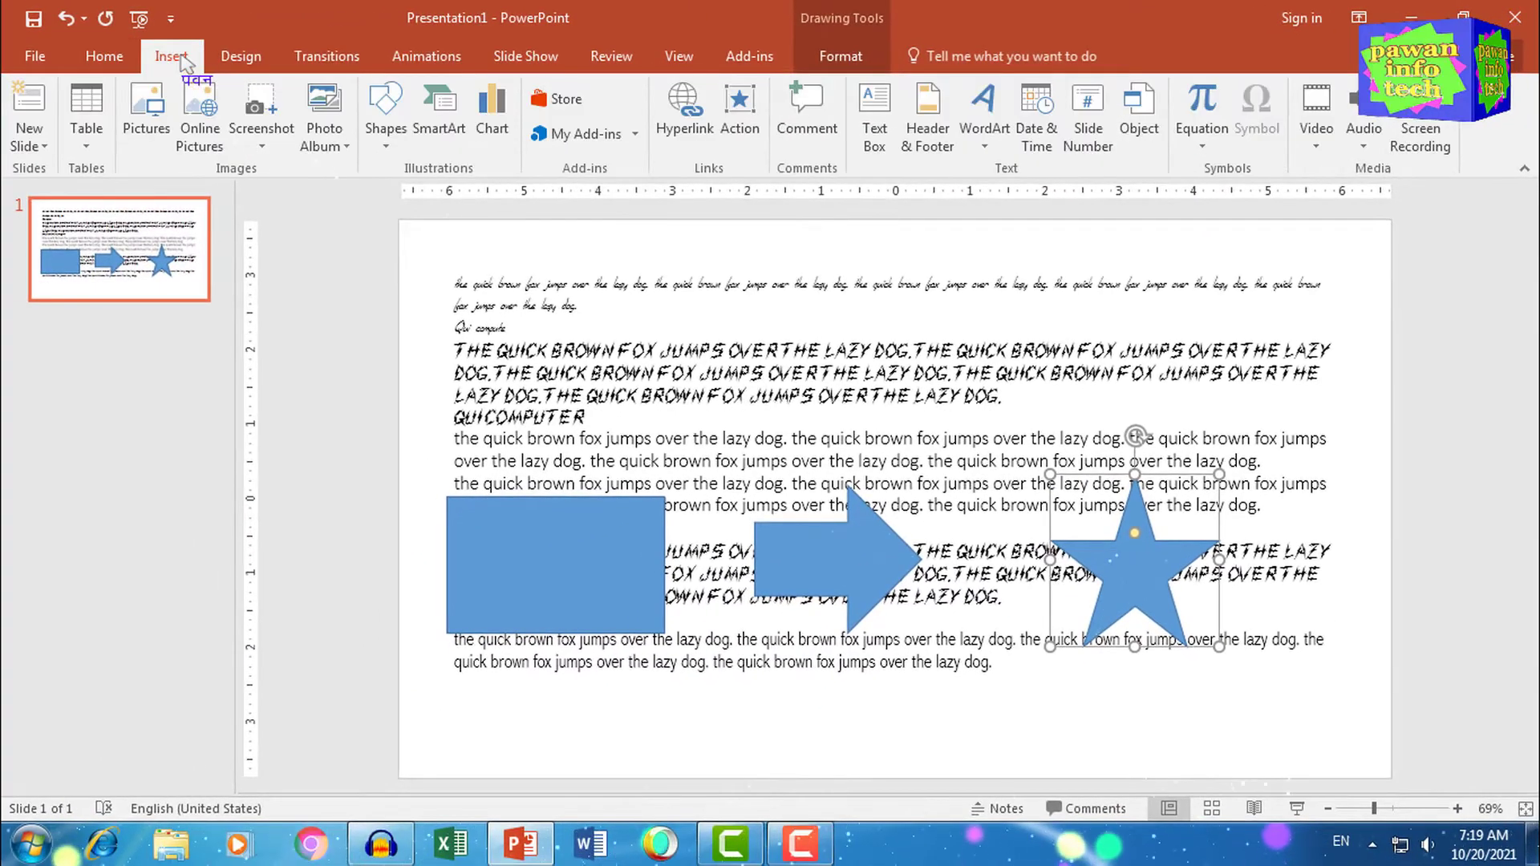
- Insert the Chrysanthemum sample picture and shrink it to about 3.62" wide near the slide top
left_click(144, 112)
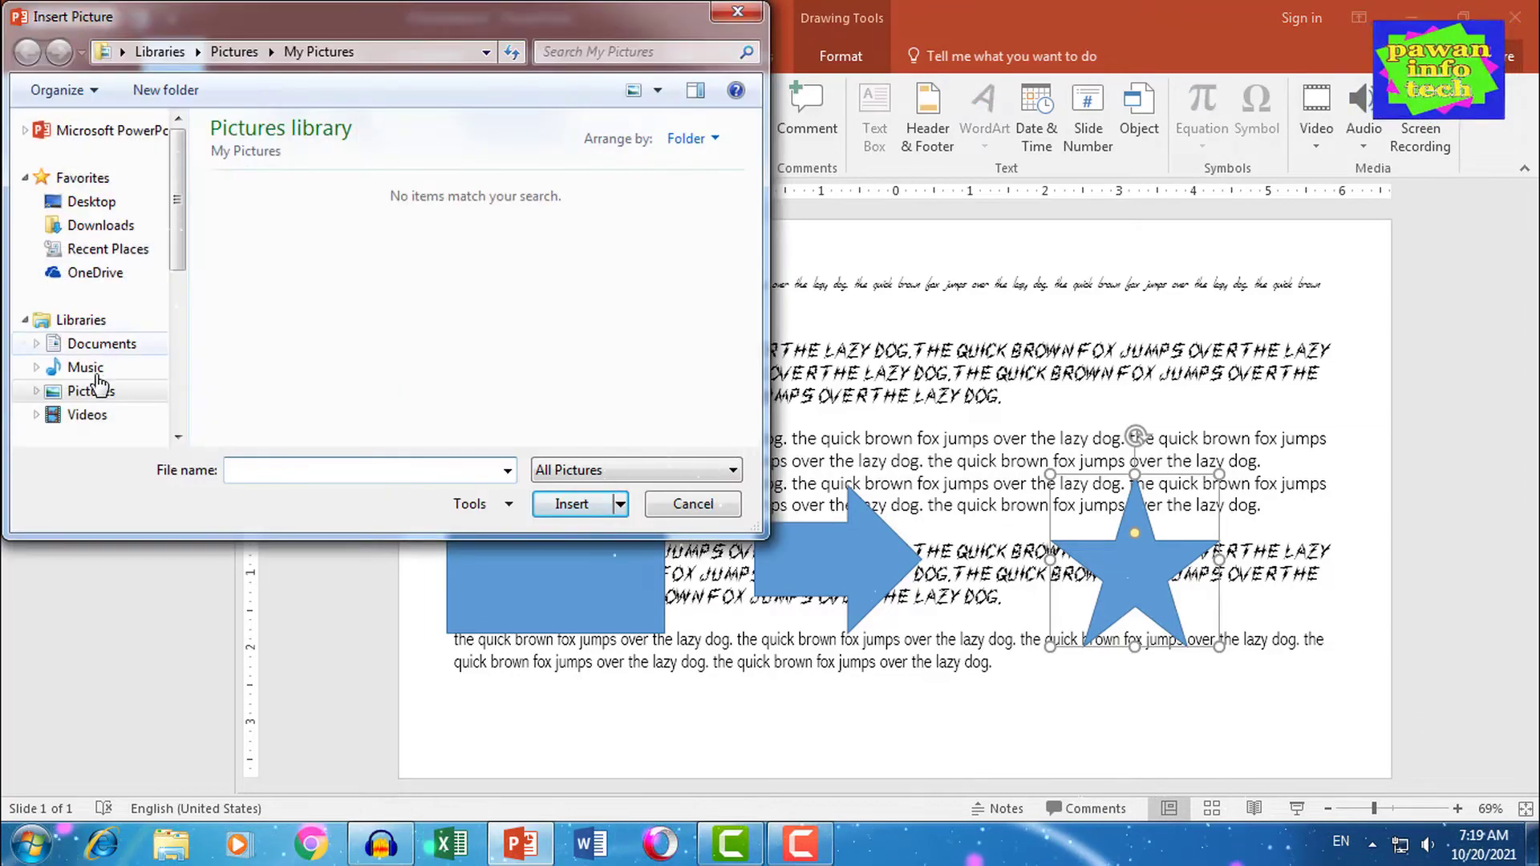
left_click(103, 390)
double_click(291, 273)
double_click(268, 220)
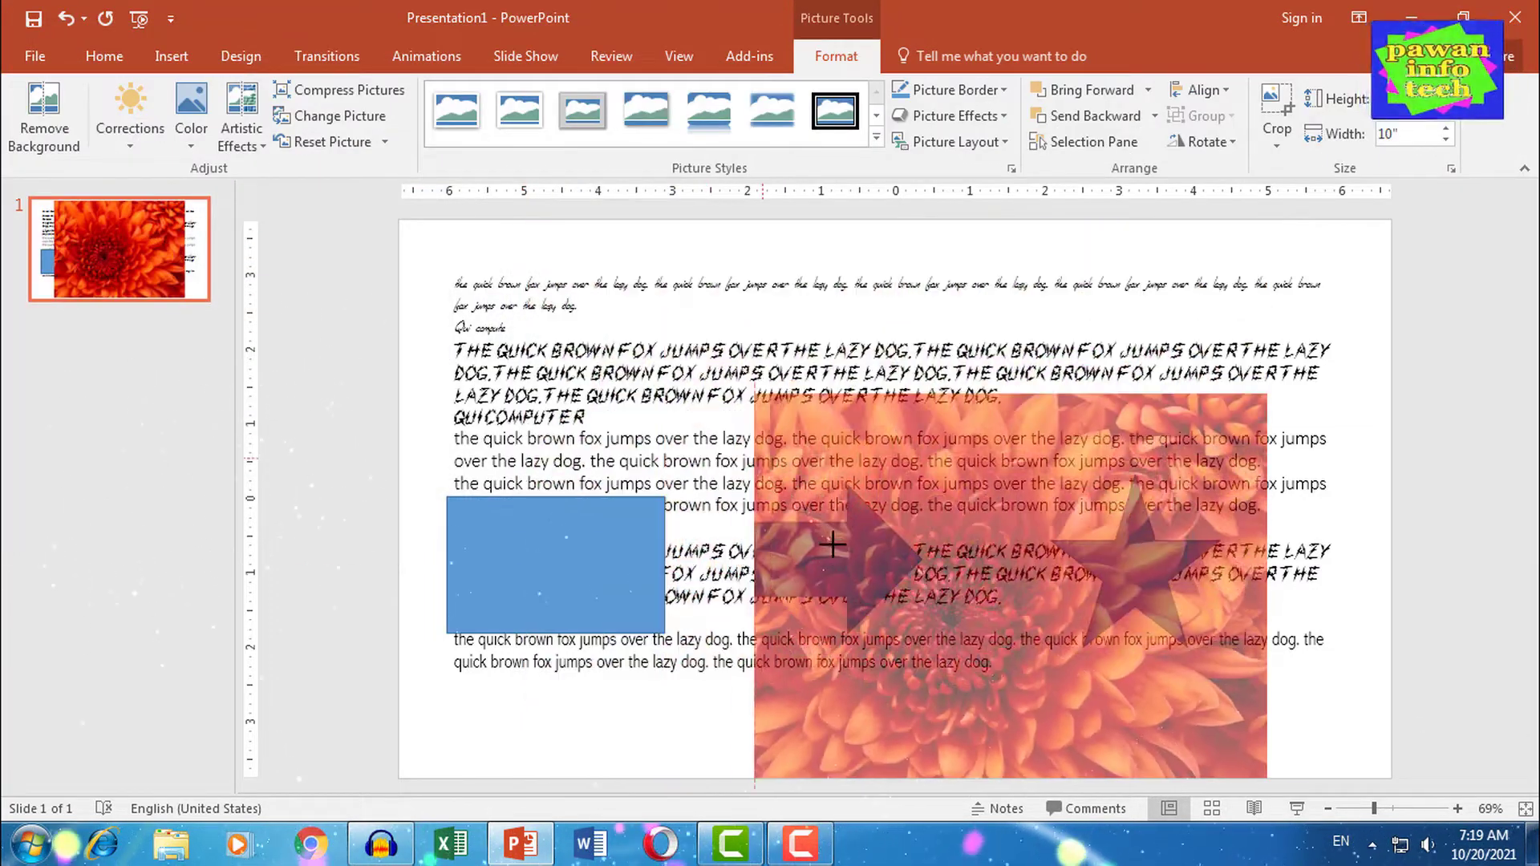
left_click_drag(521, 221, 922, 683)
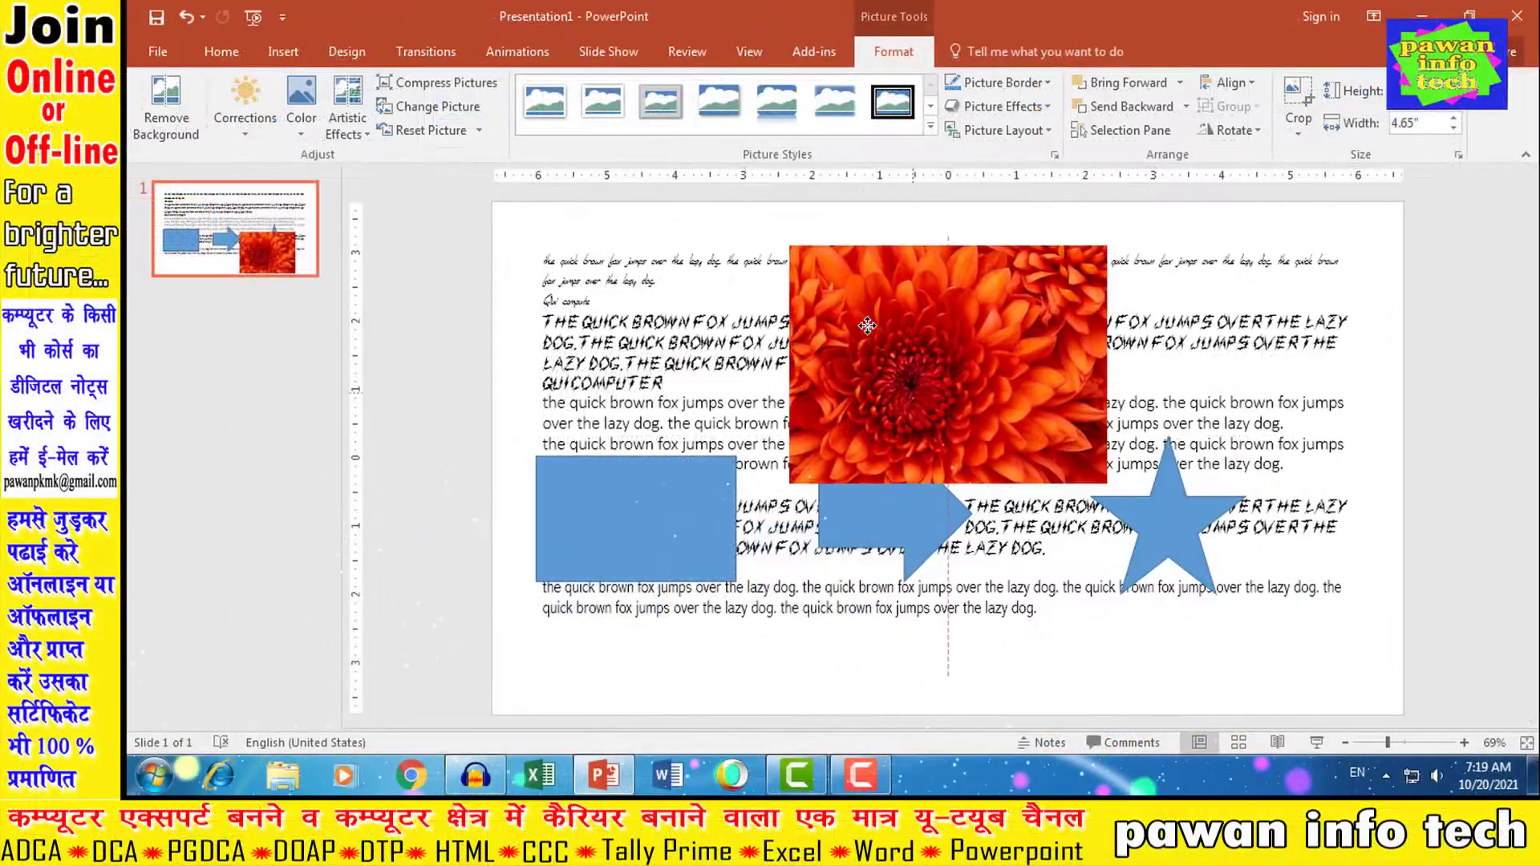
mouse_move(1103, 478)
left_mouse_down()
mouse_move(1071, 425)
mouse_move(994, 385)
left_mouse_up()
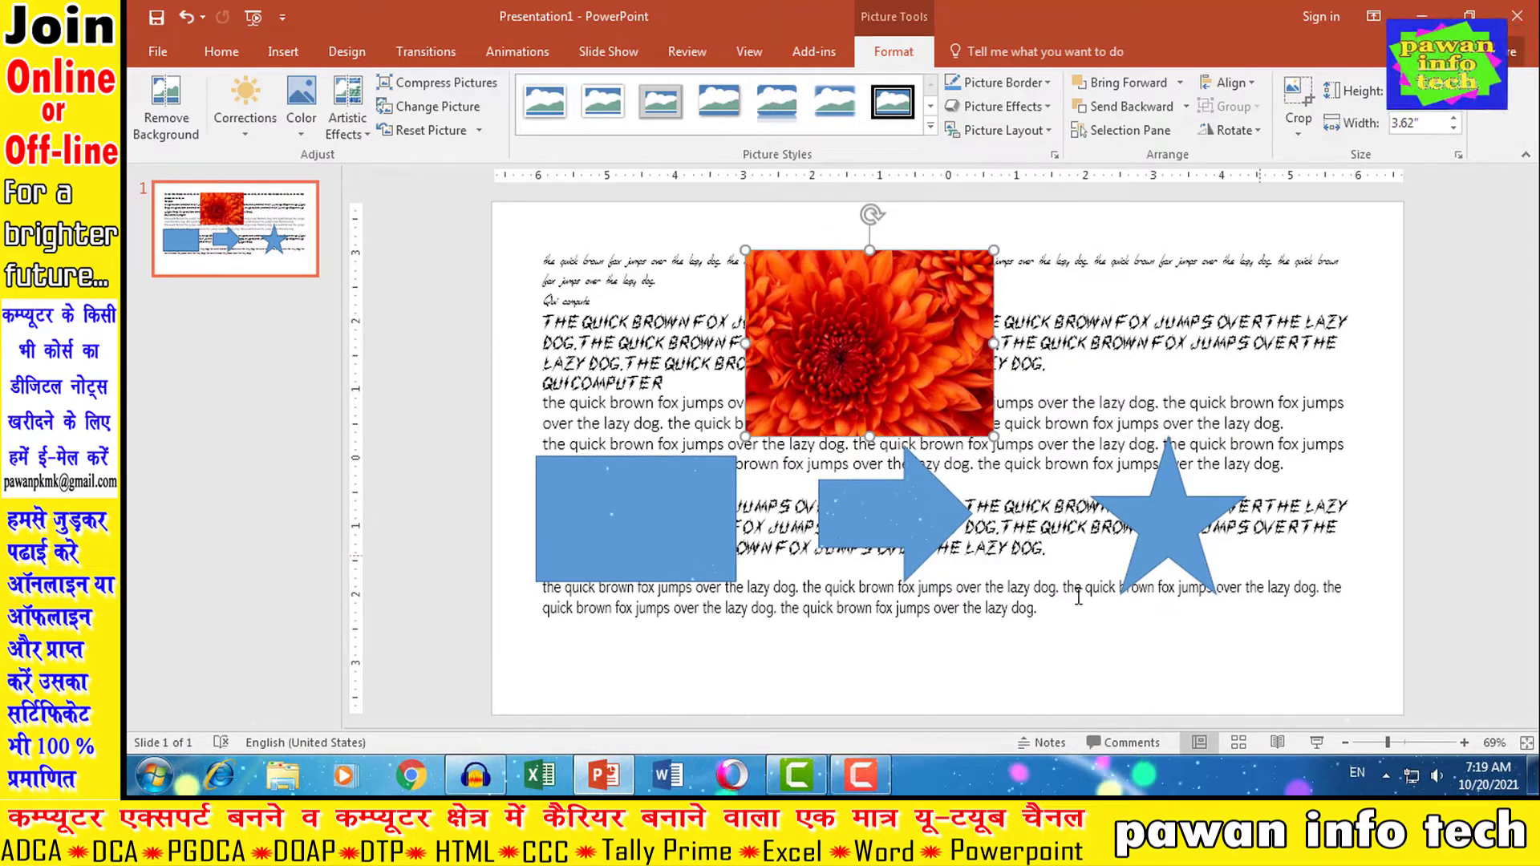
left_click(218, 51)
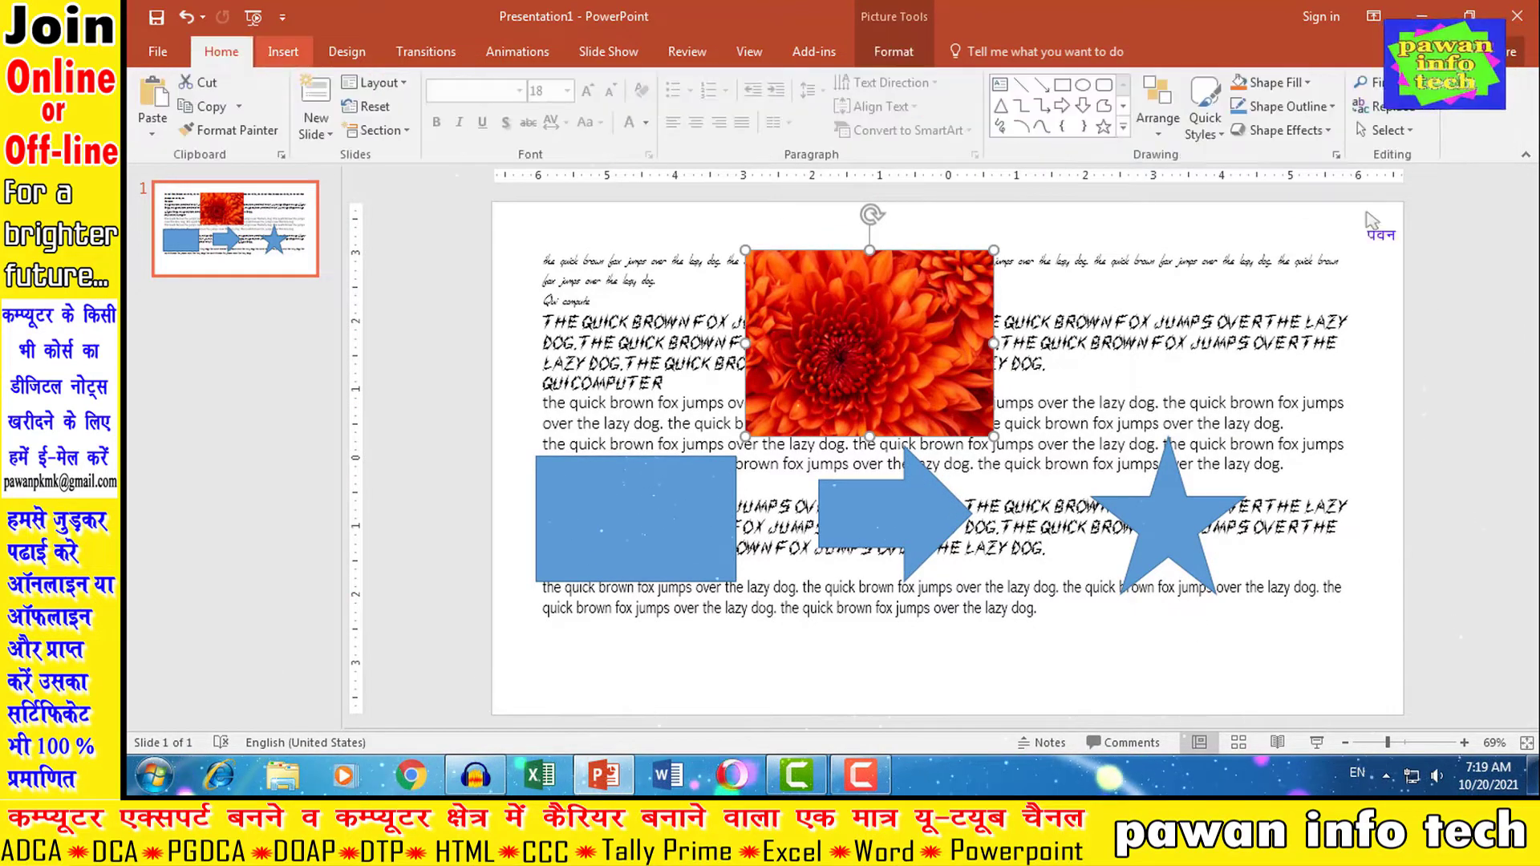
left_click(1409, 130)
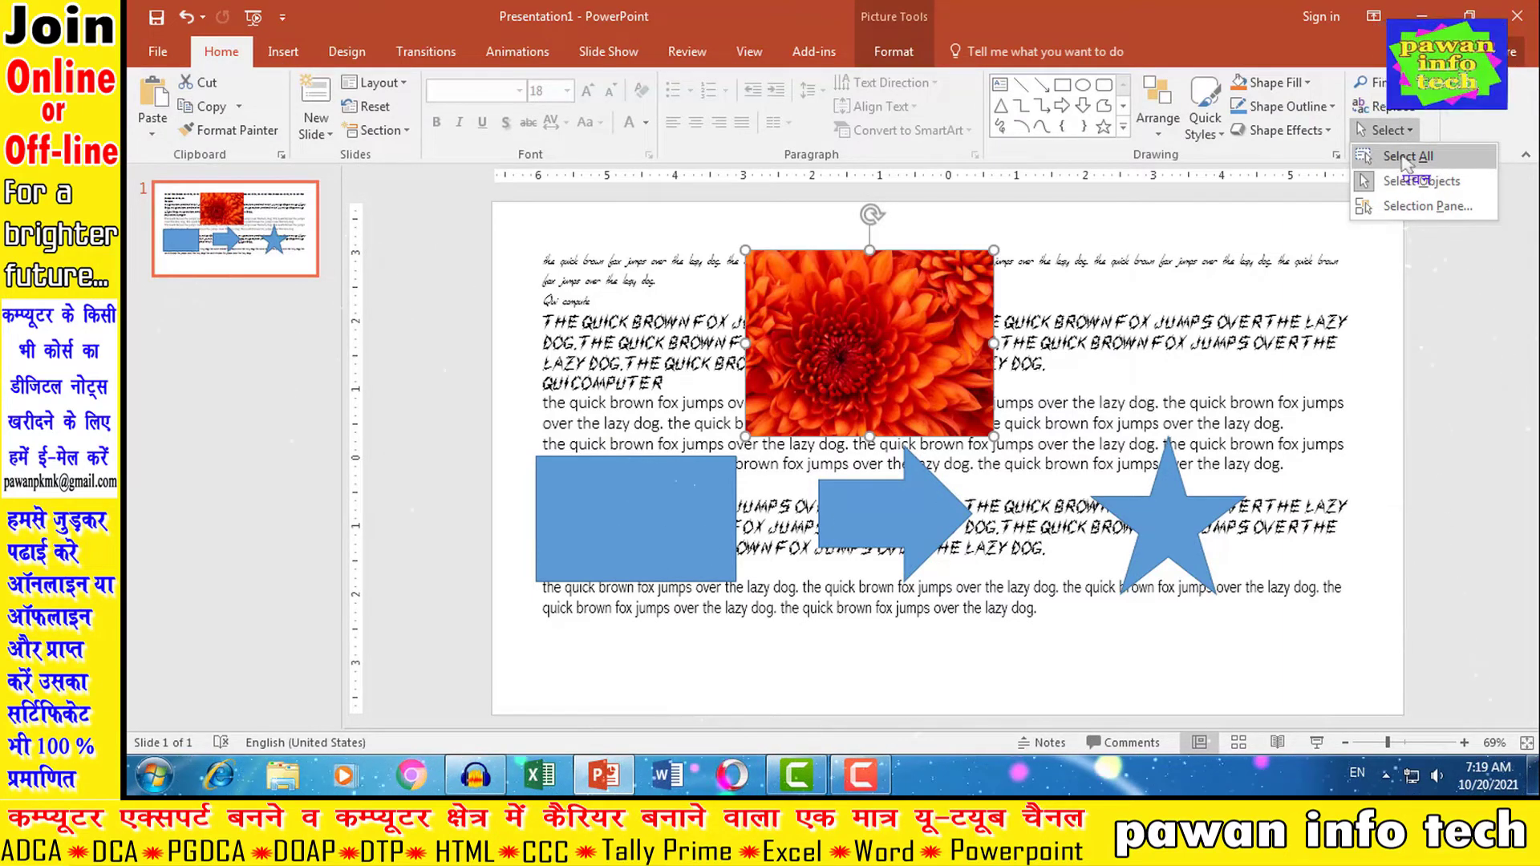
left_click(1408, 157)
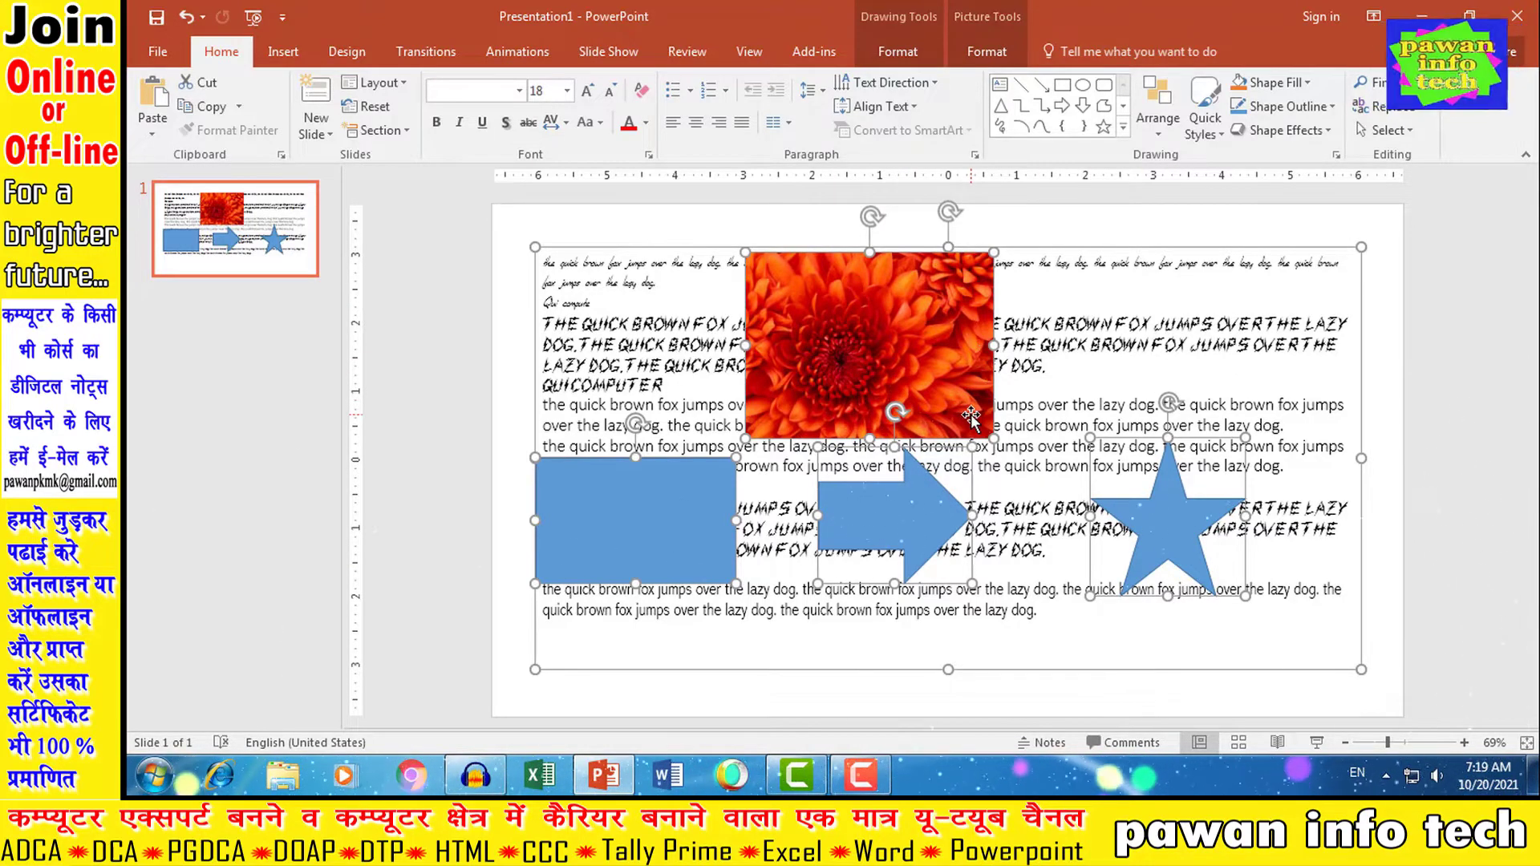
key("Delete")
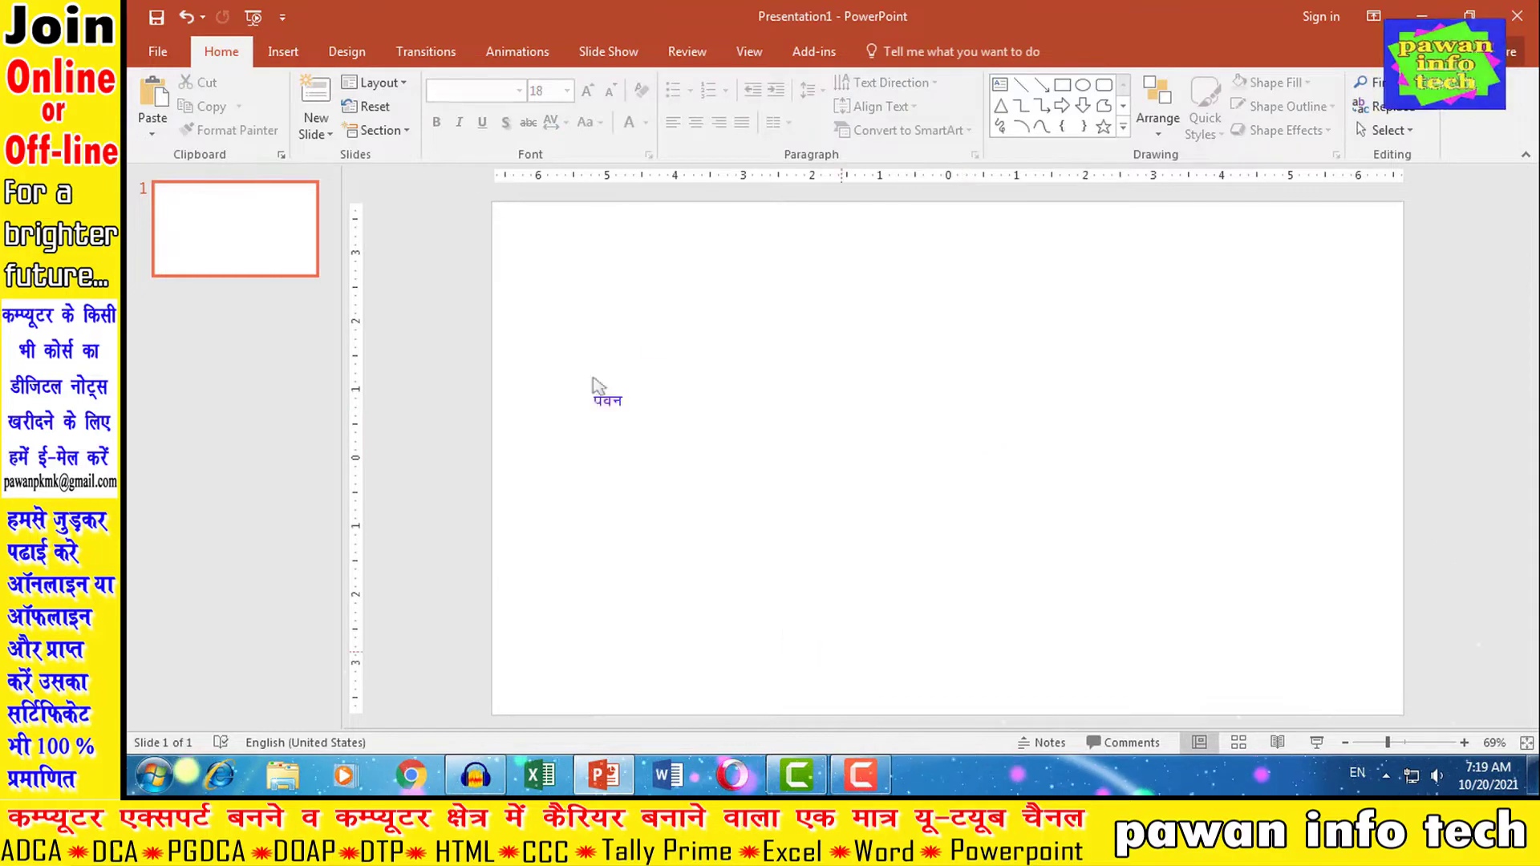
left_click(186, 17)
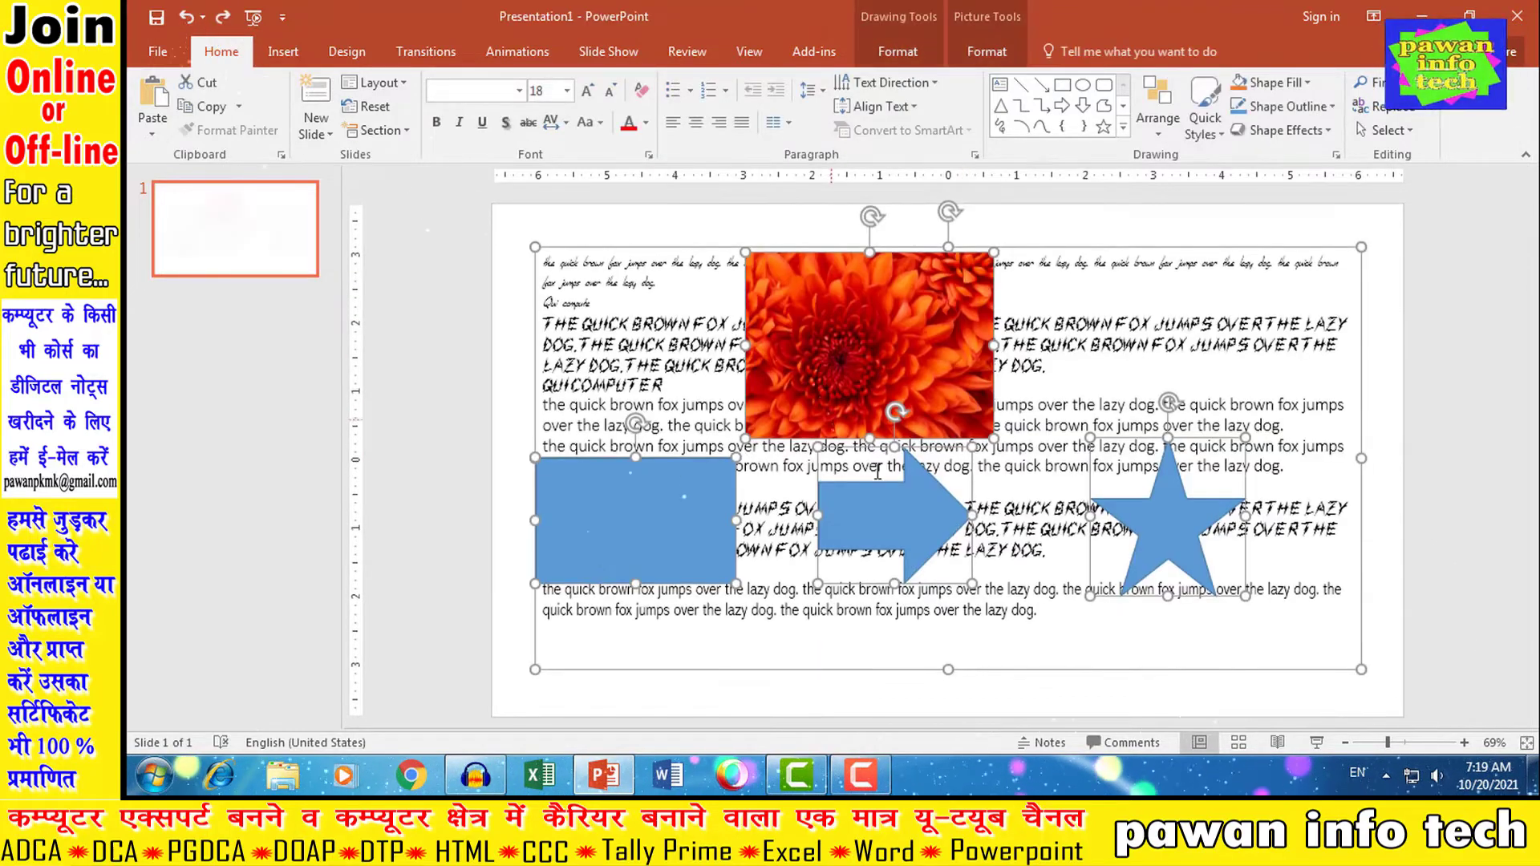
left_click(1057, 241)
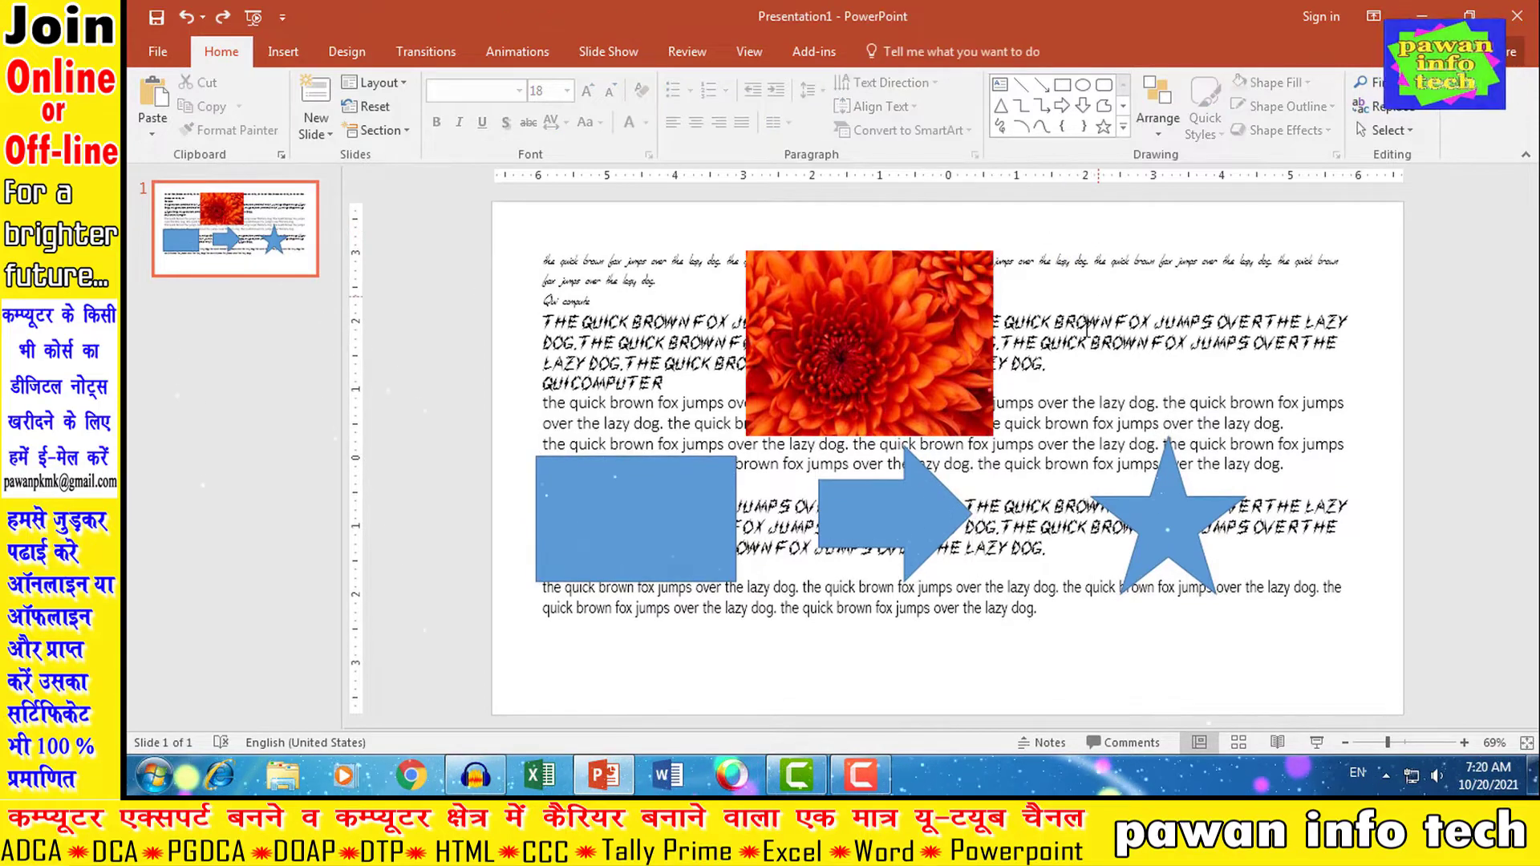
left_click(1084, 272)
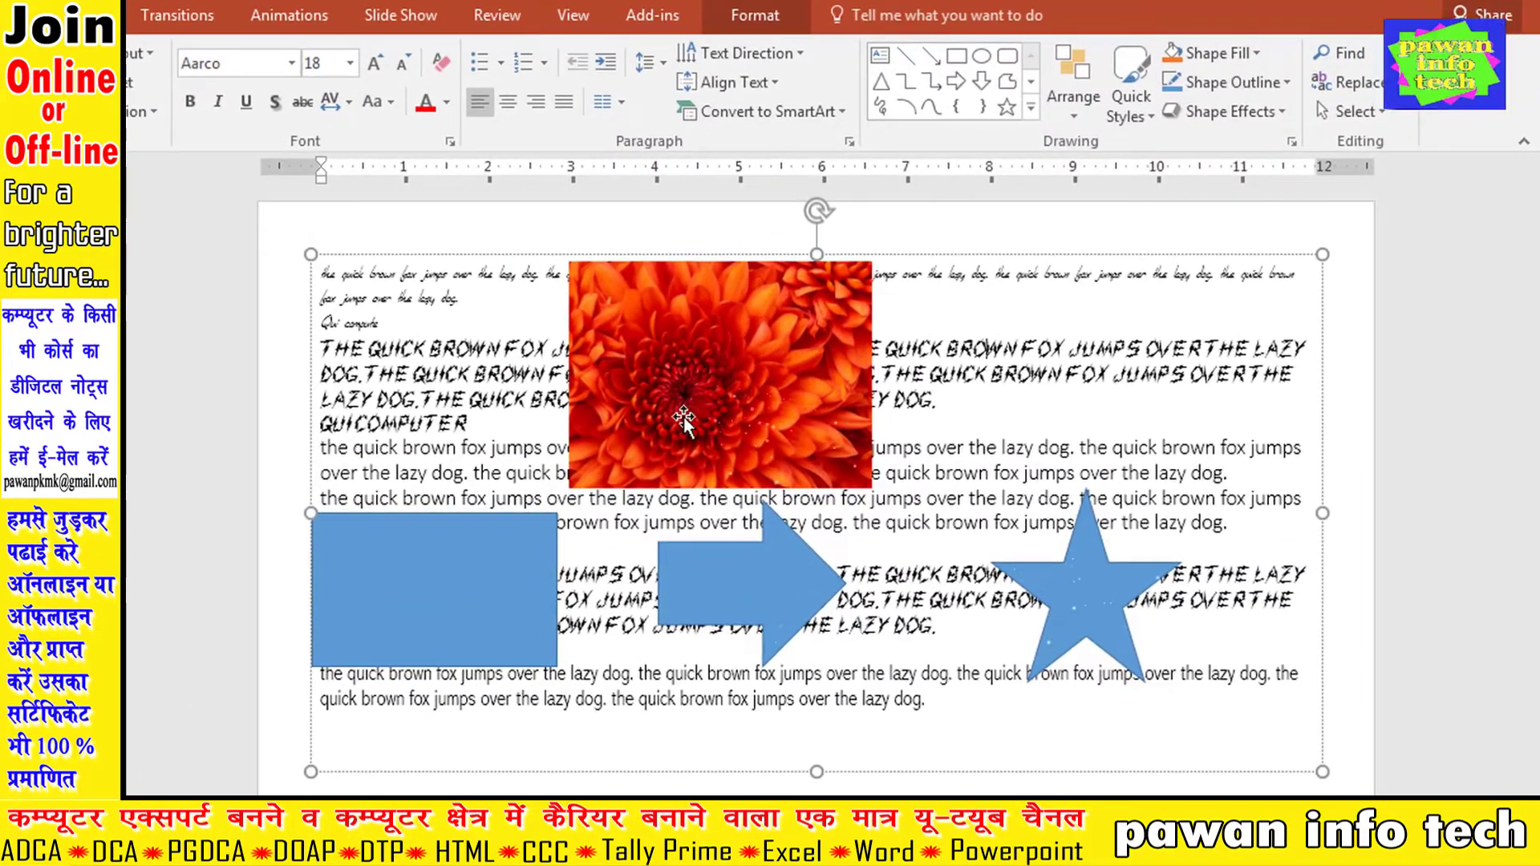
left_click(454, 568)
left_click(736, 593)
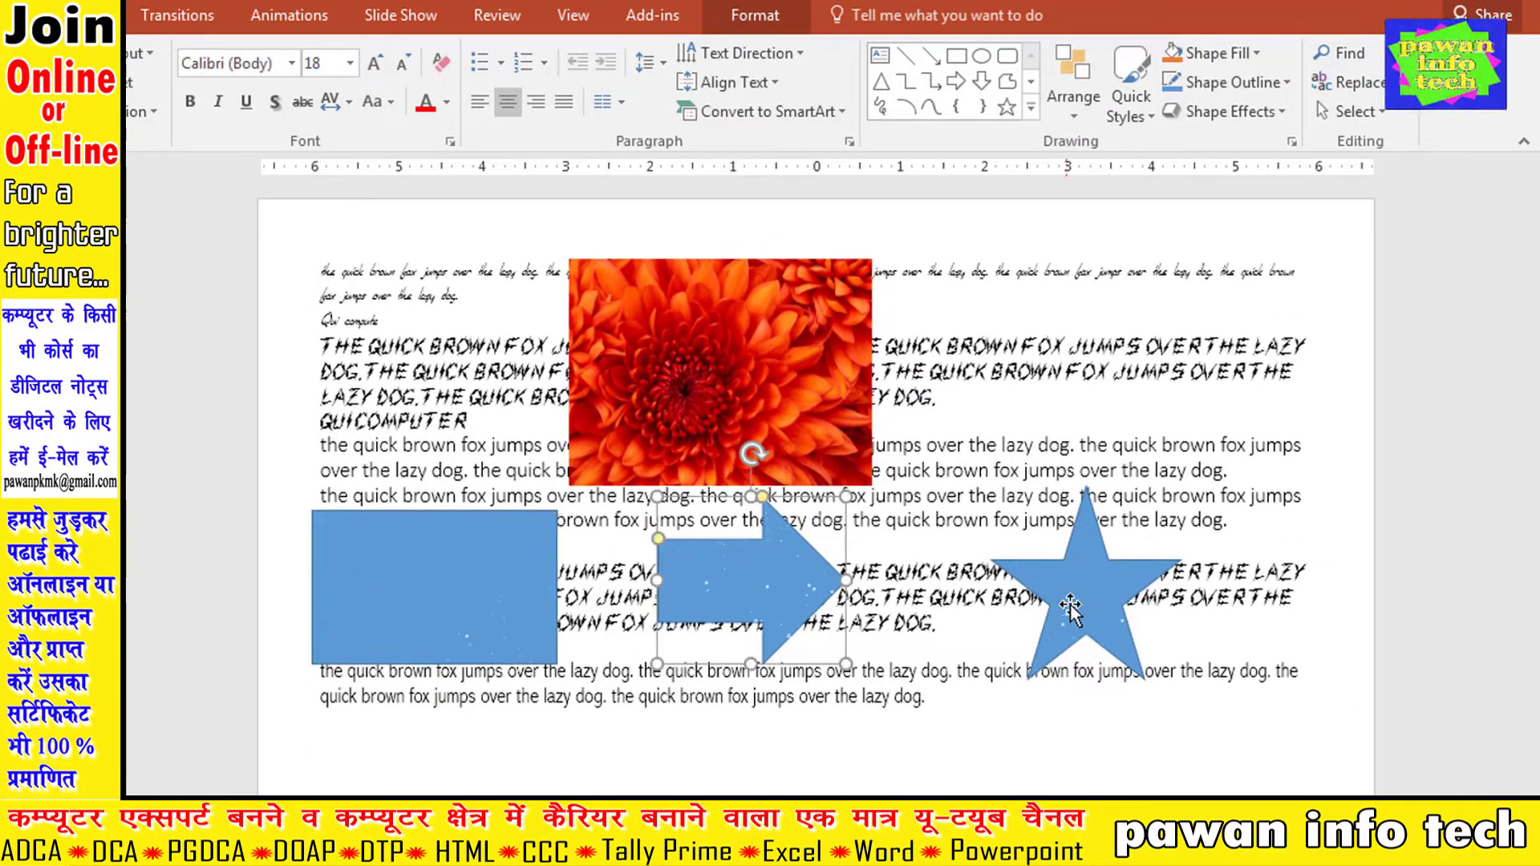
left_click(1069, 612)
left_click(638, 459)
left_click(358, 399)
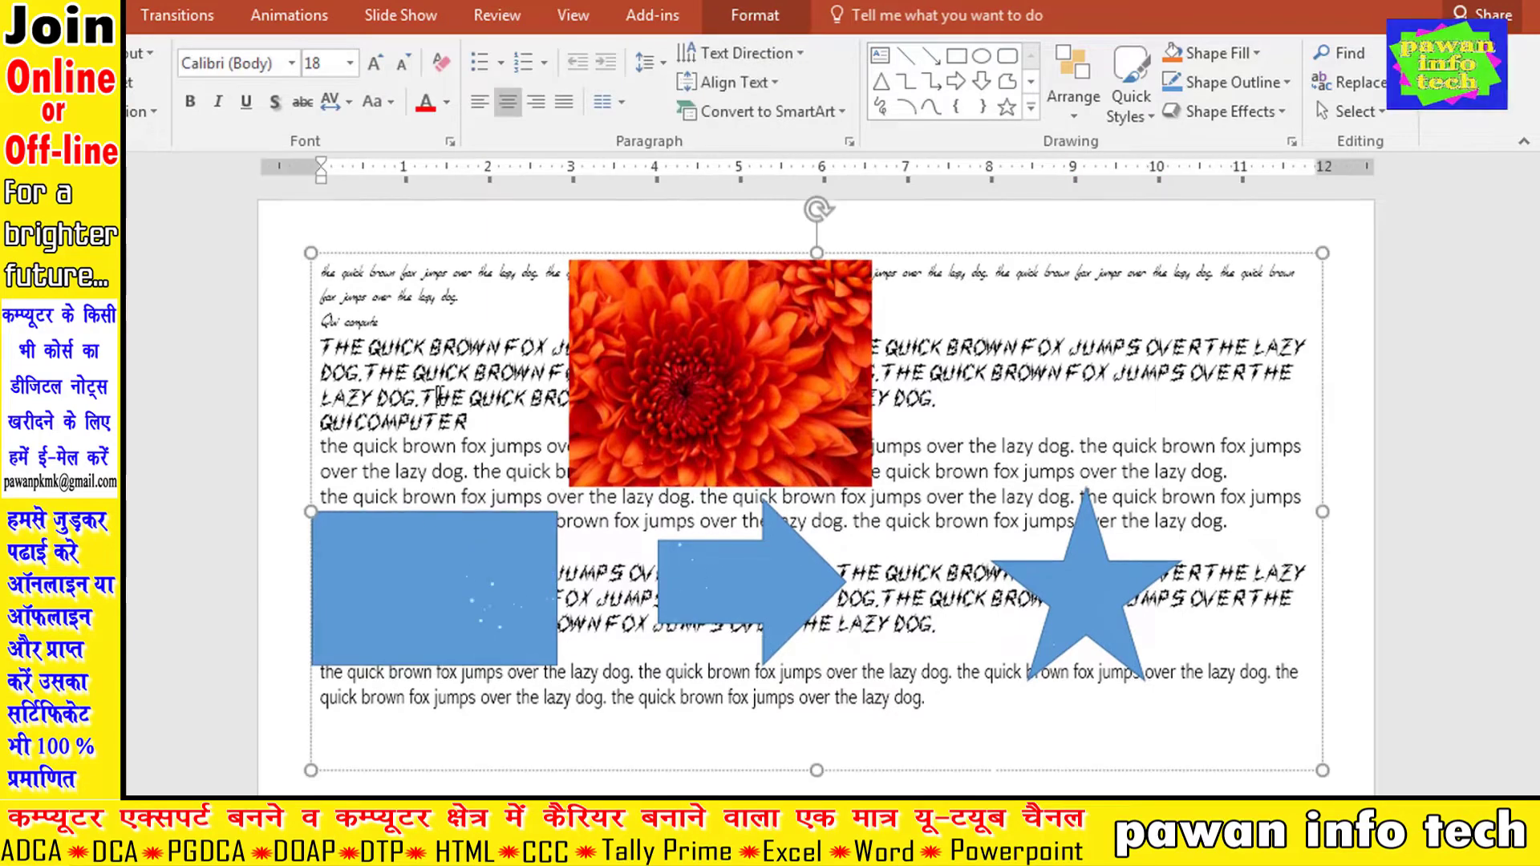
left_click(456, 610)
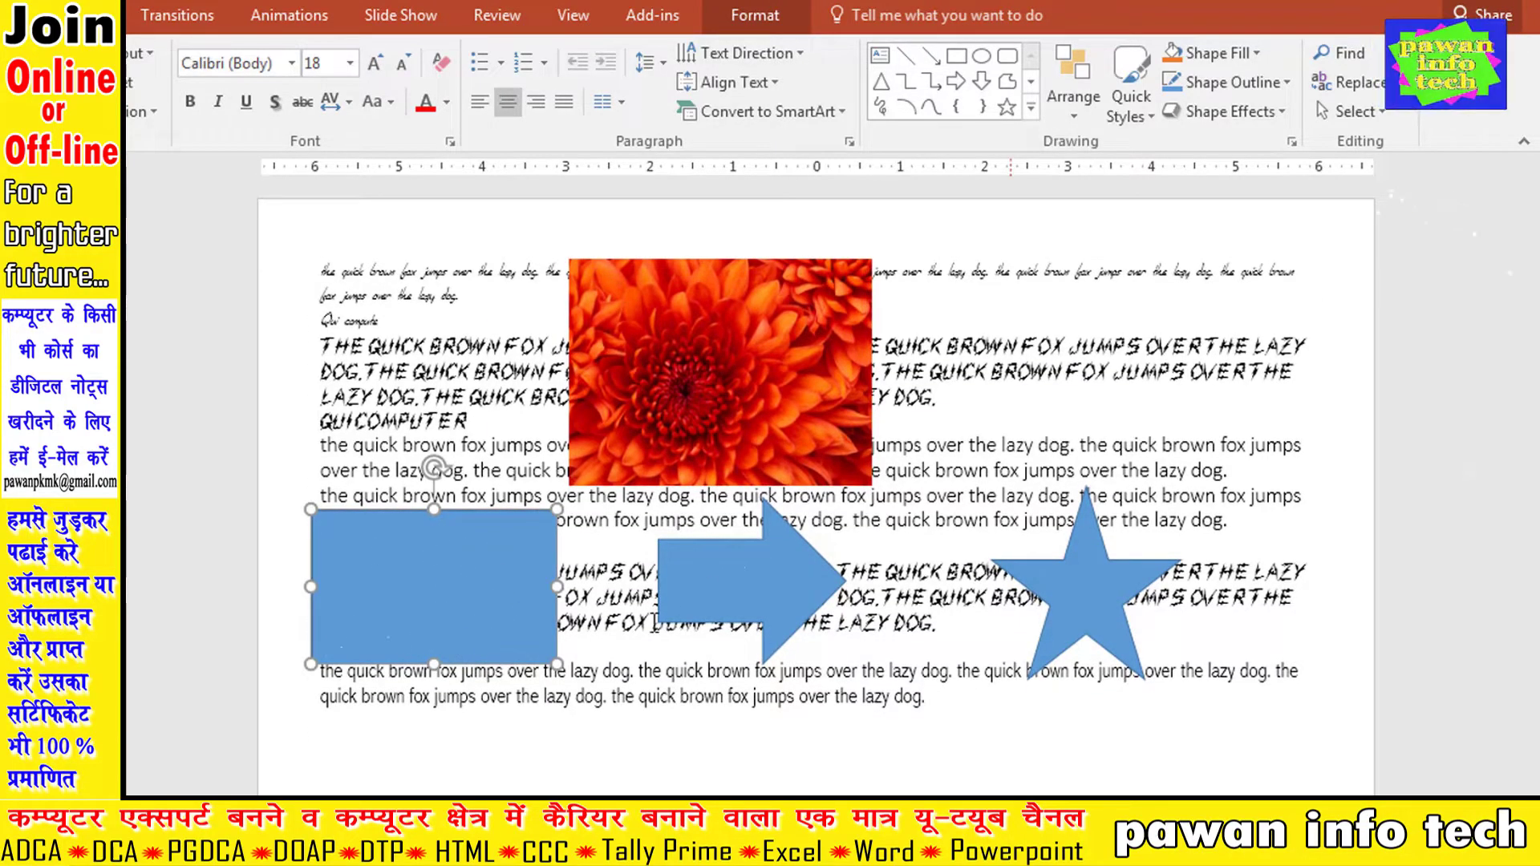
left_click(502, 453)
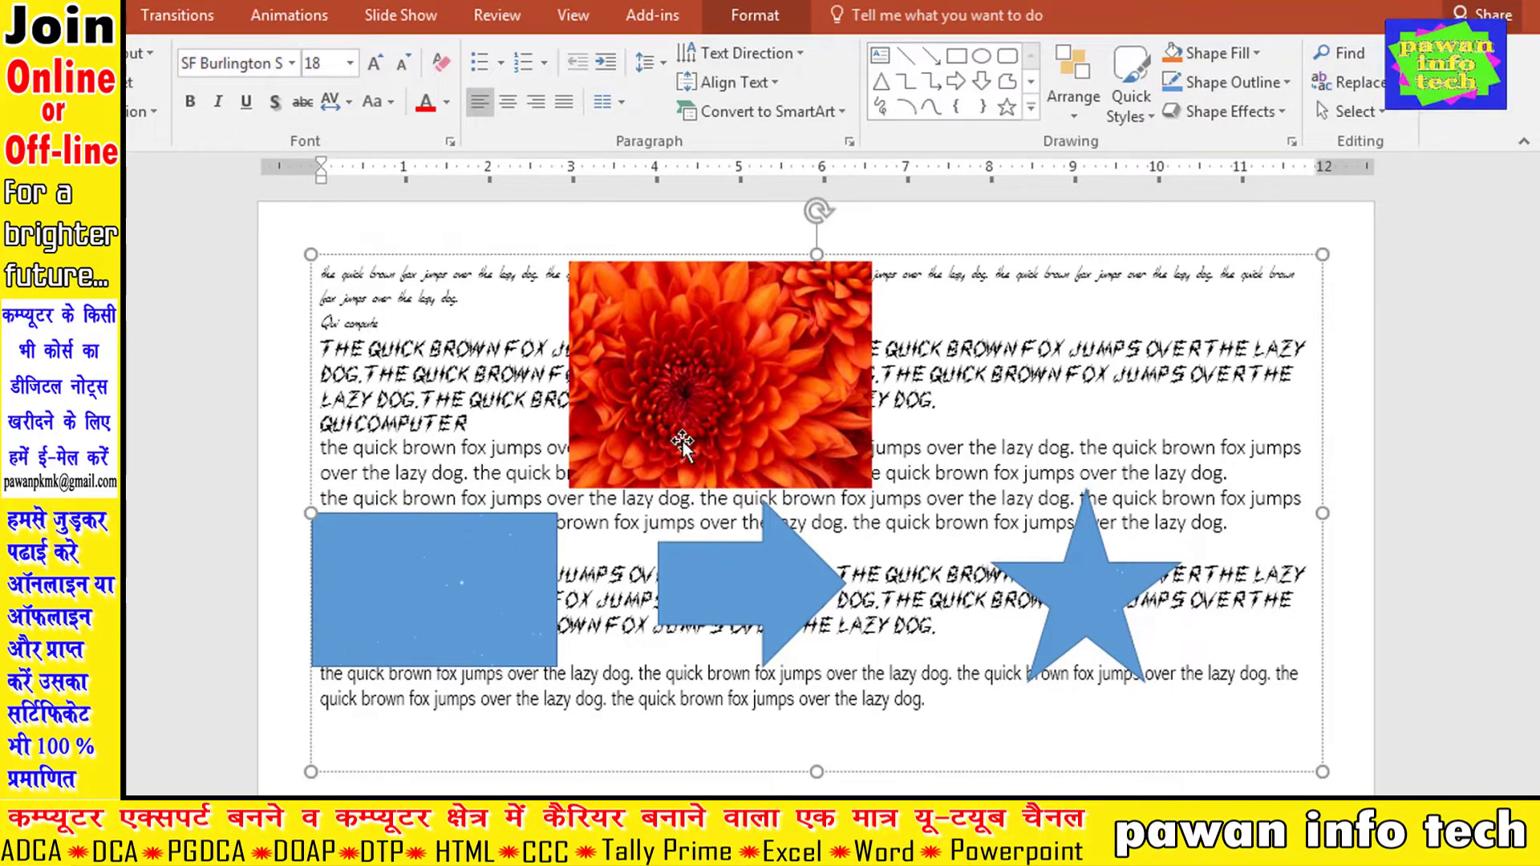
left_click(372, 254)
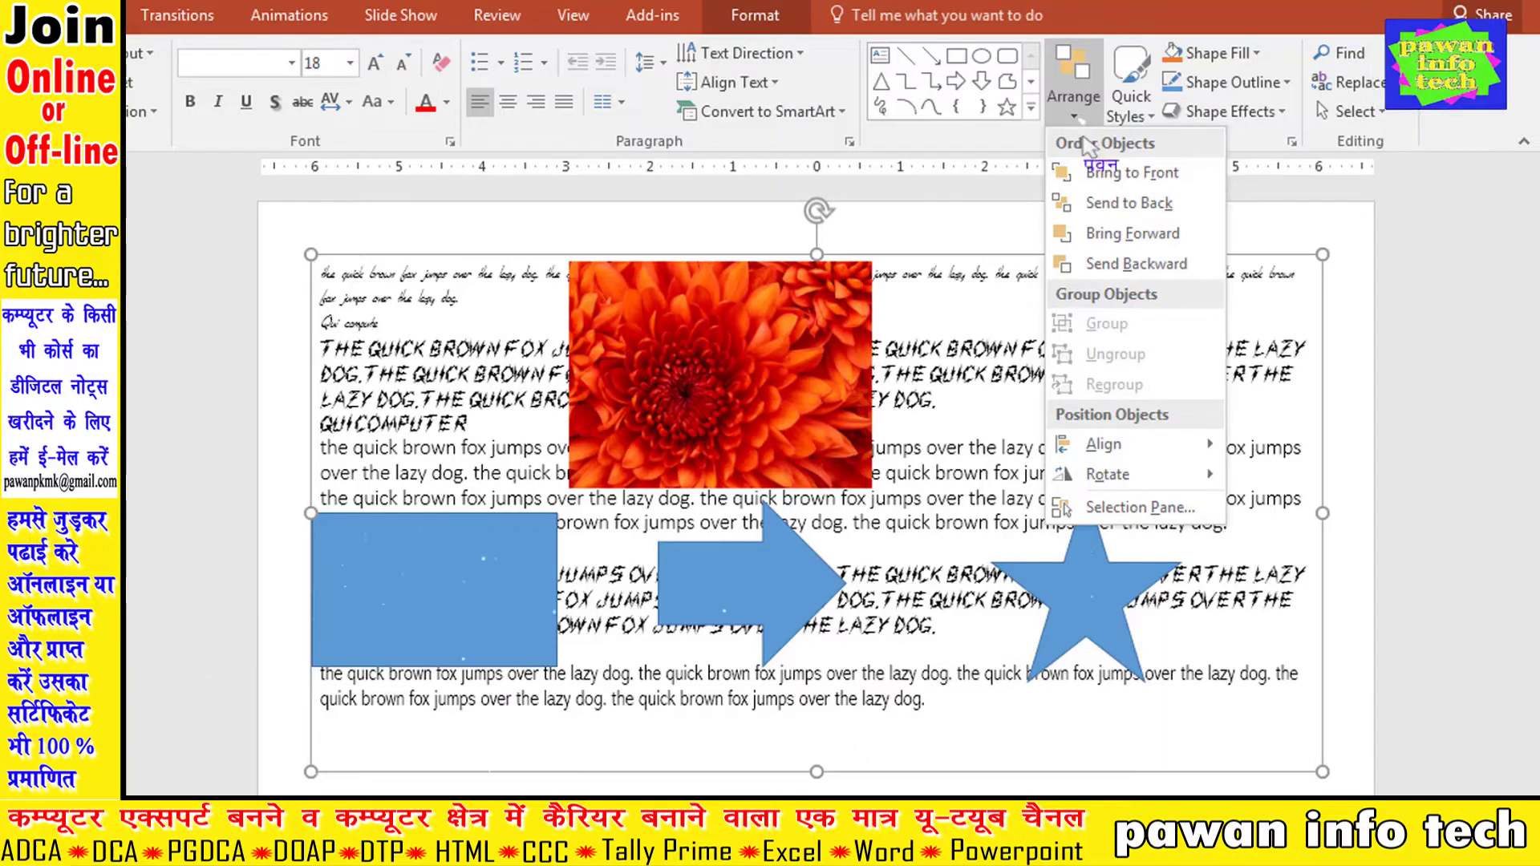
- Bring the text box to the front and nudge it slightly left
left_click(1123, 173)
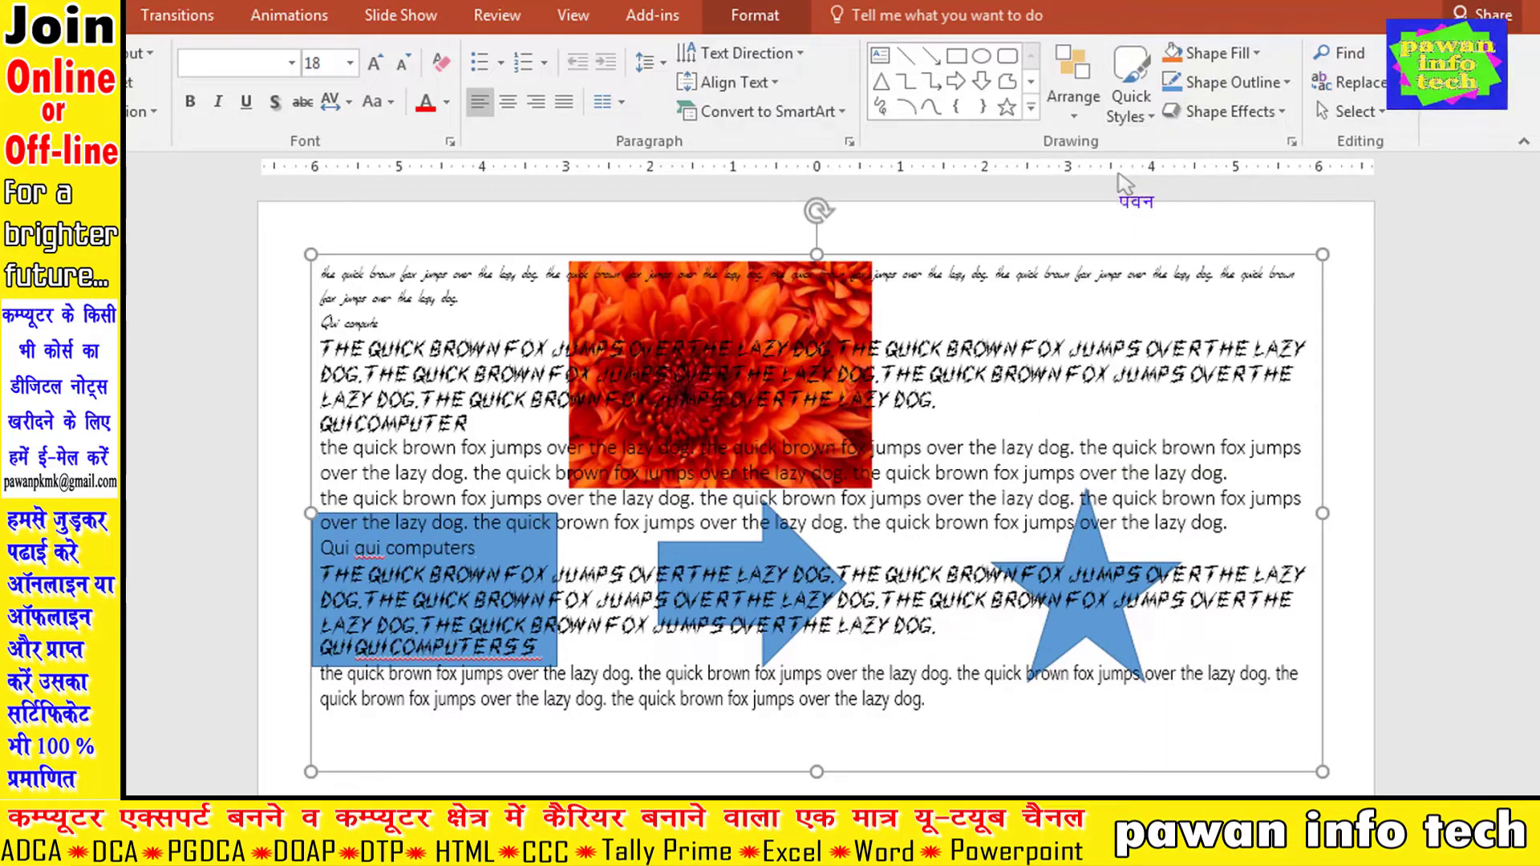
left_click_drag(962, 257, 910, 251)
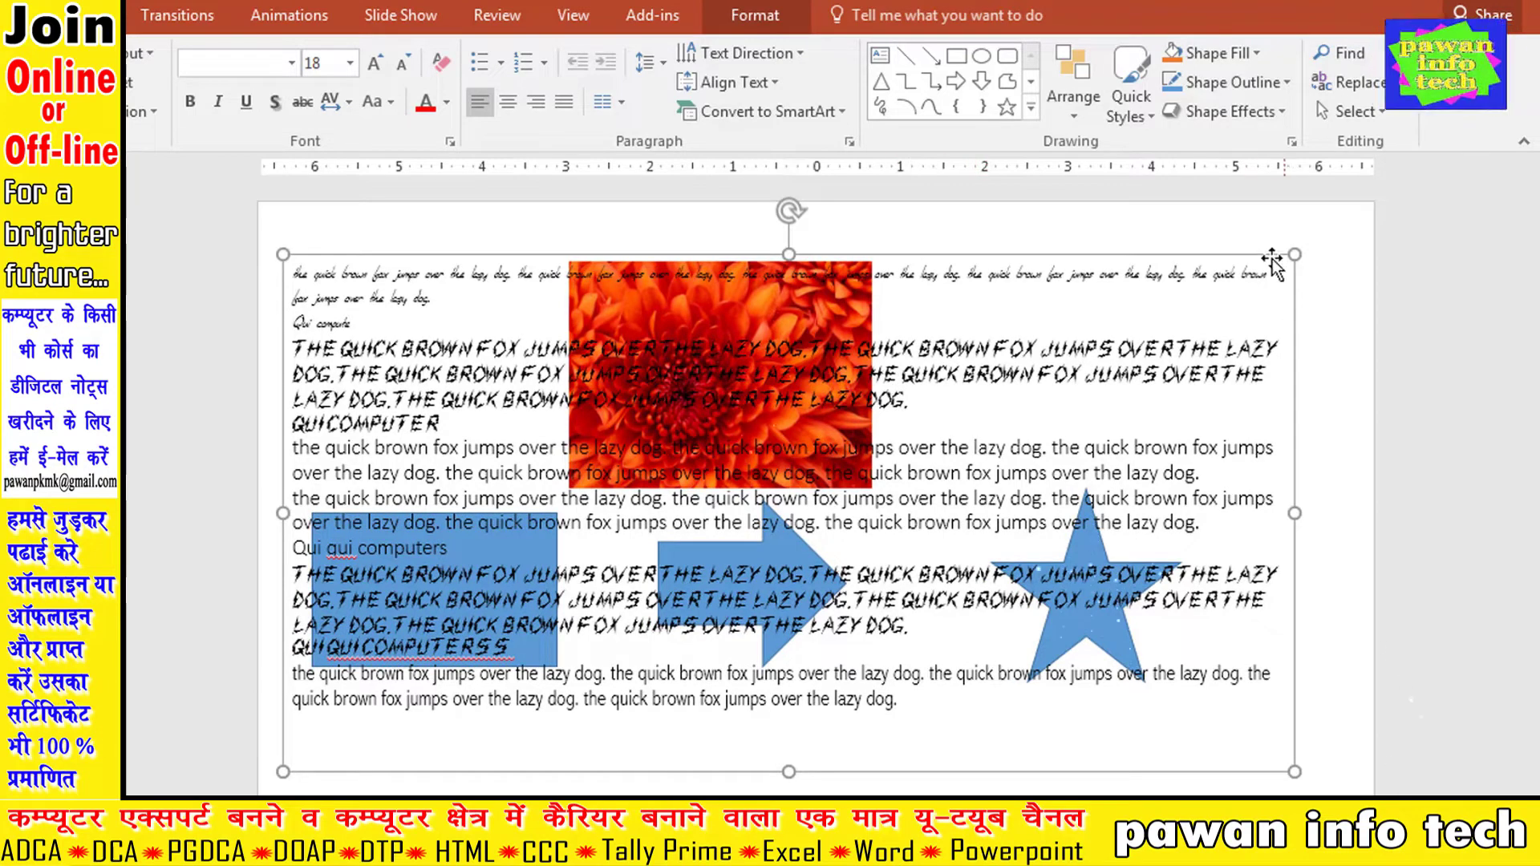
left_click(755, 373)
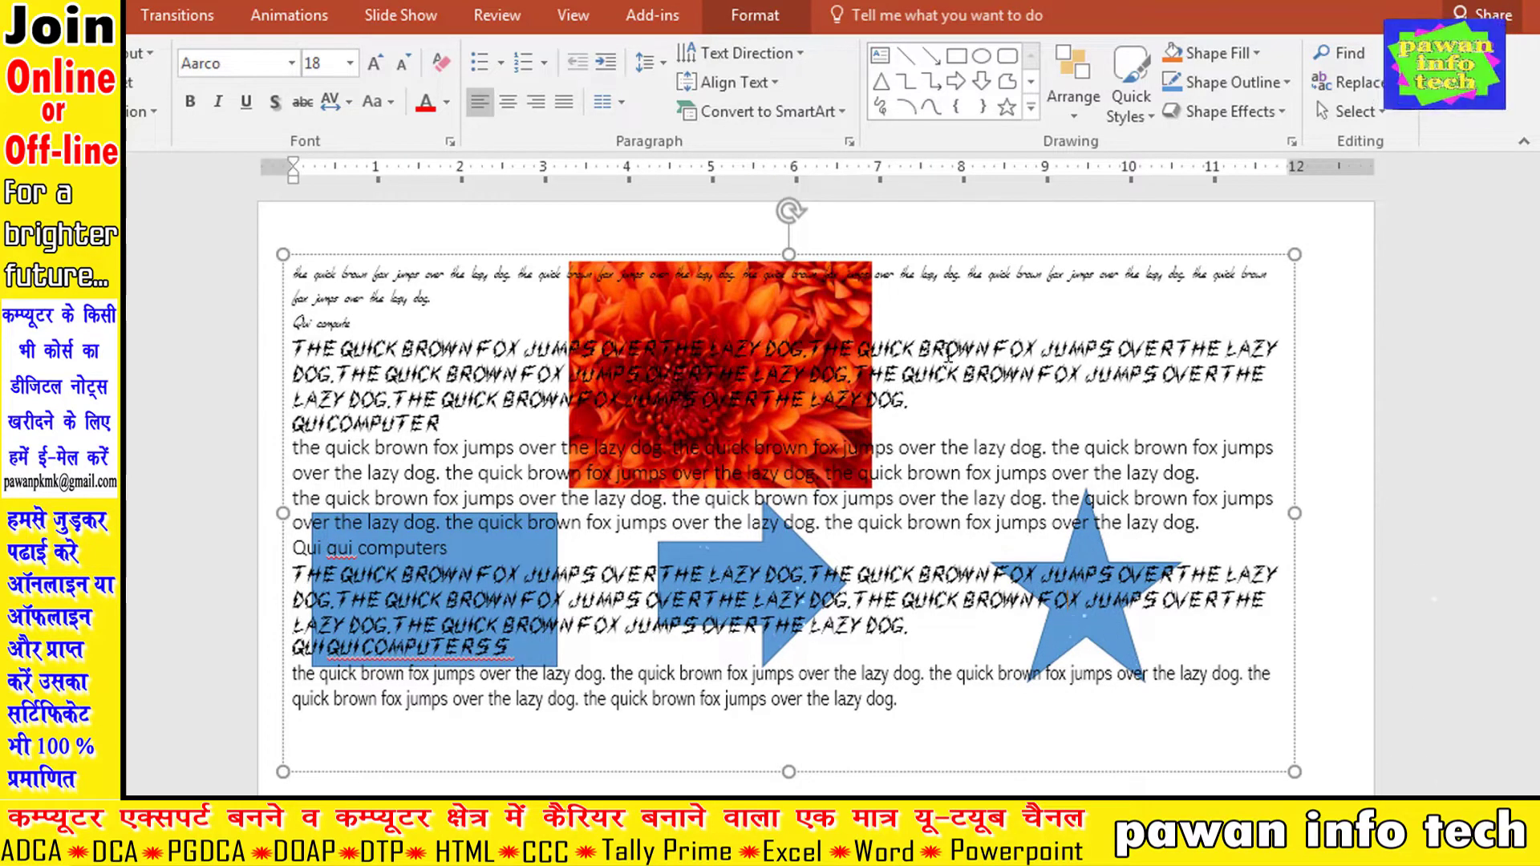
- Select the word LAZY and parts of the lower uppercase paragraph, then clear the selection
double_click(693, 301)
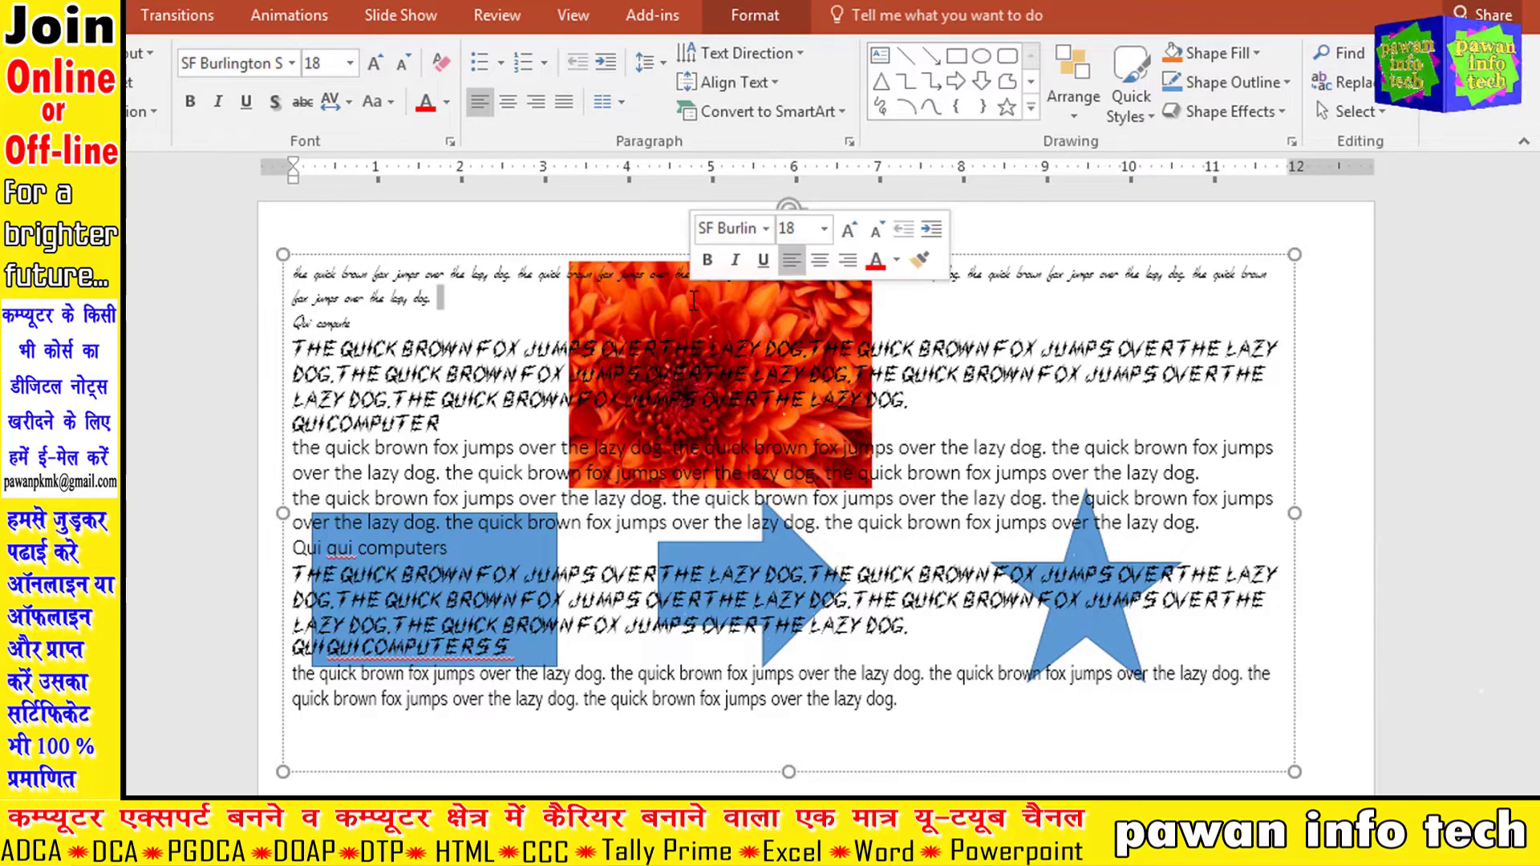
double_click(734, 348)
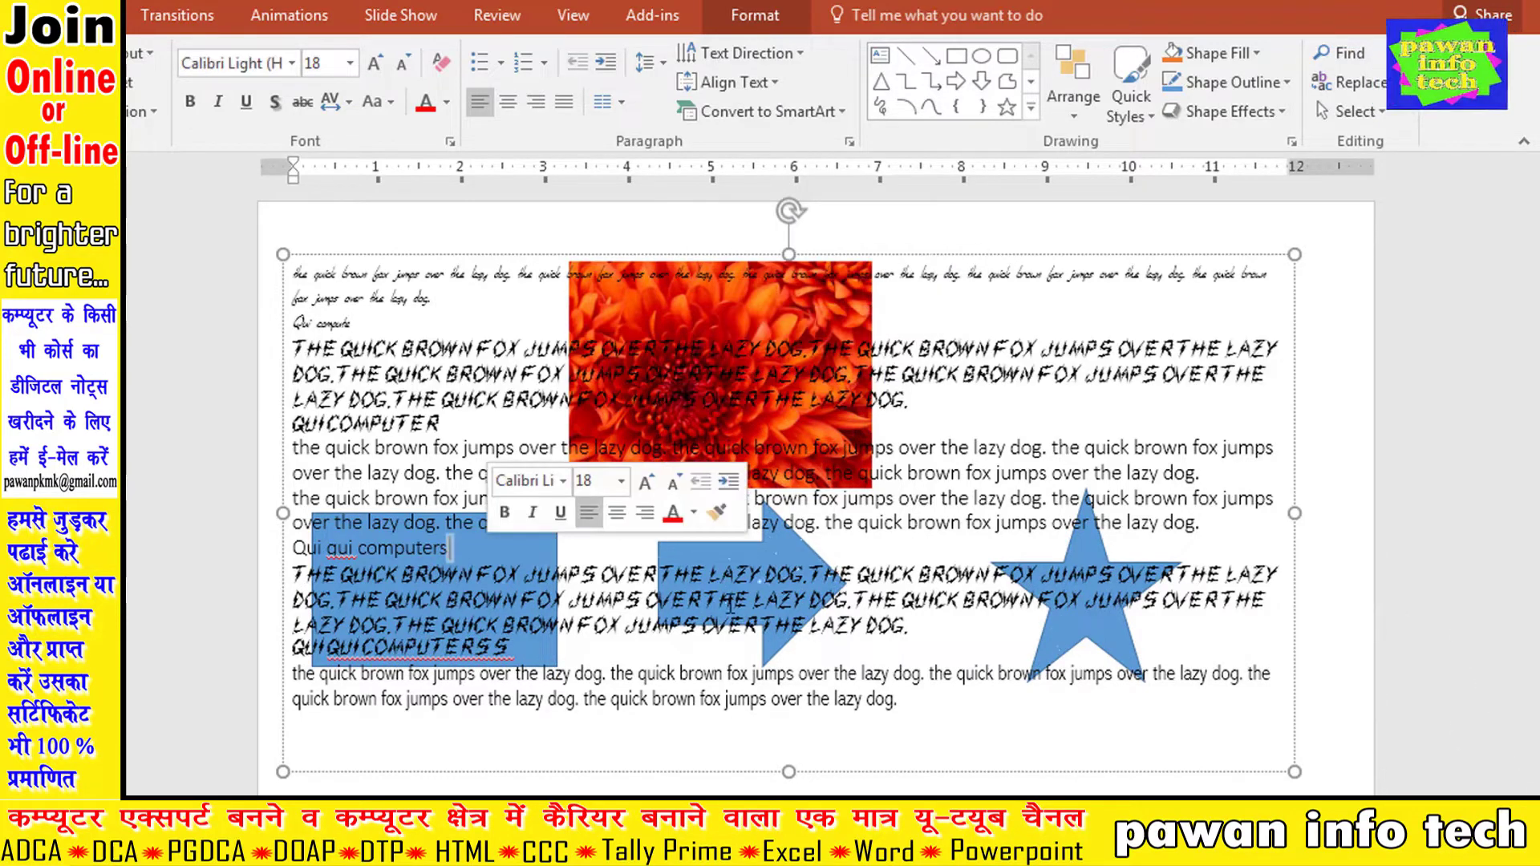
double_click(836, 610)
triple_click(1147, 601)
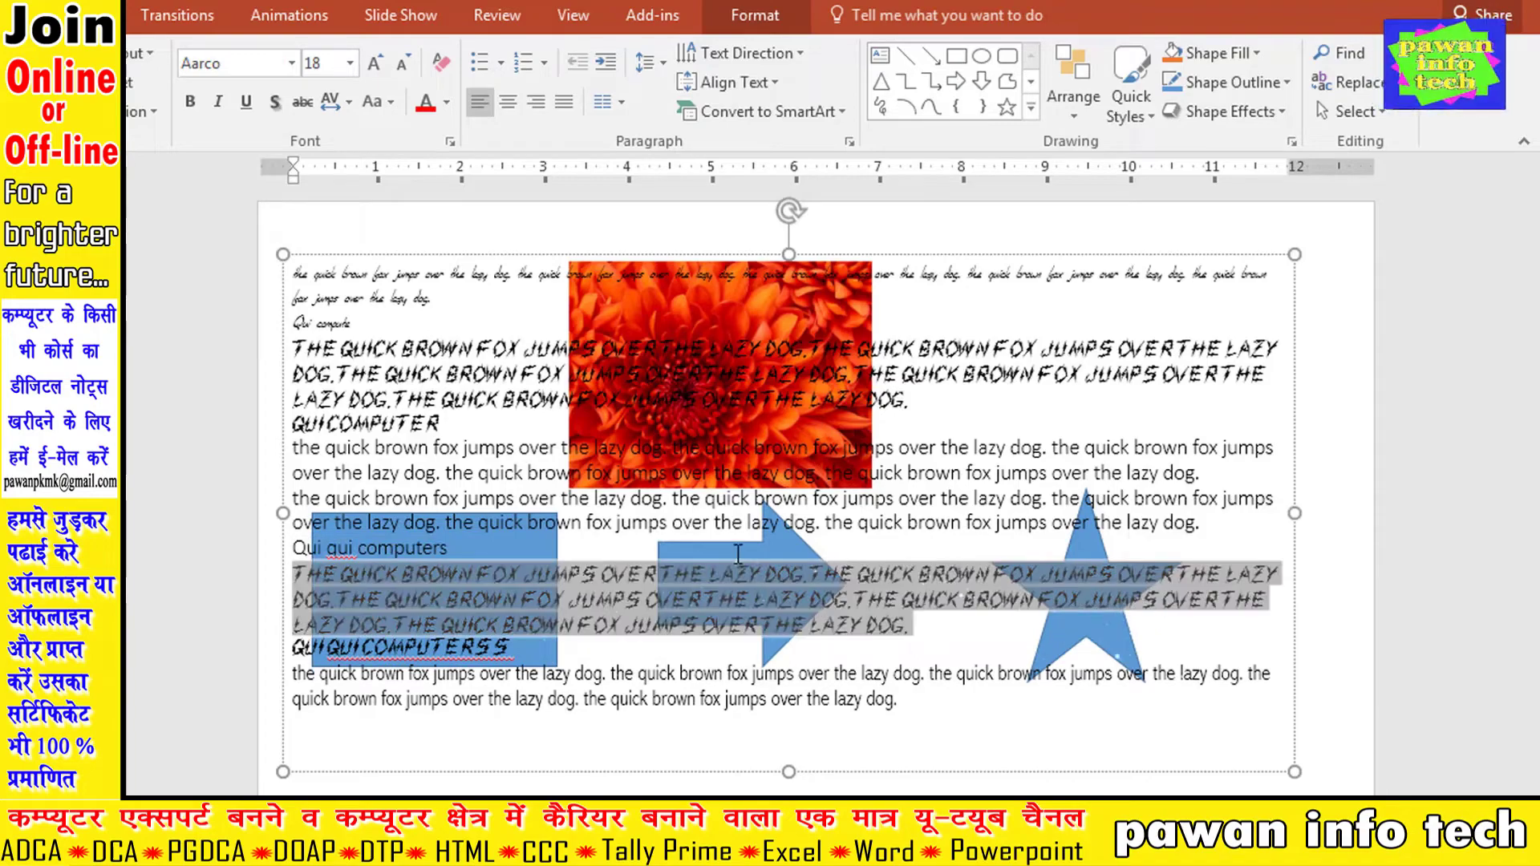
left_click(470, 552)
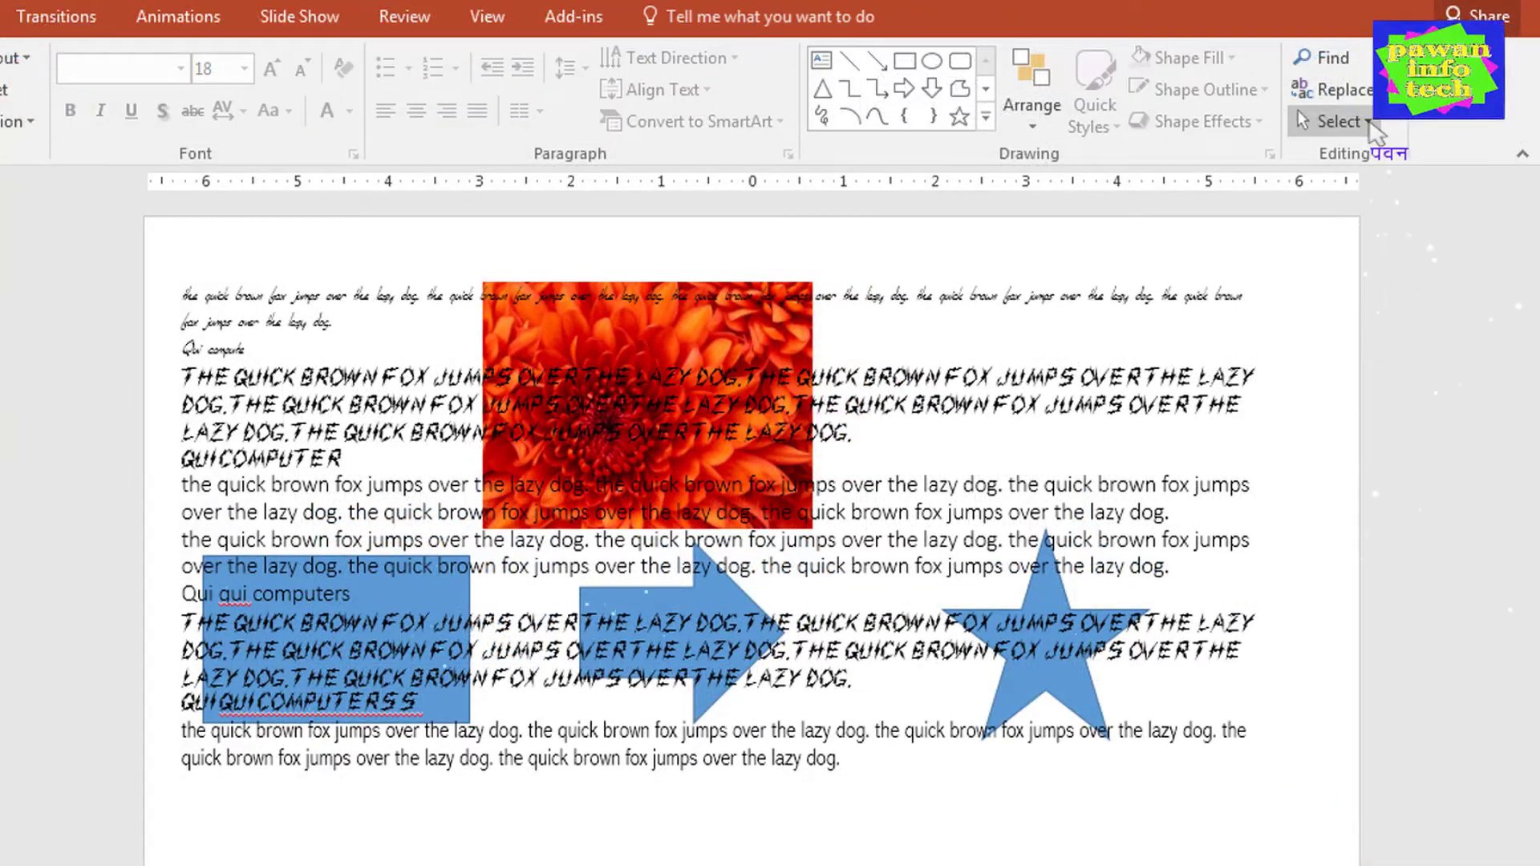
left_click(1358, 124)
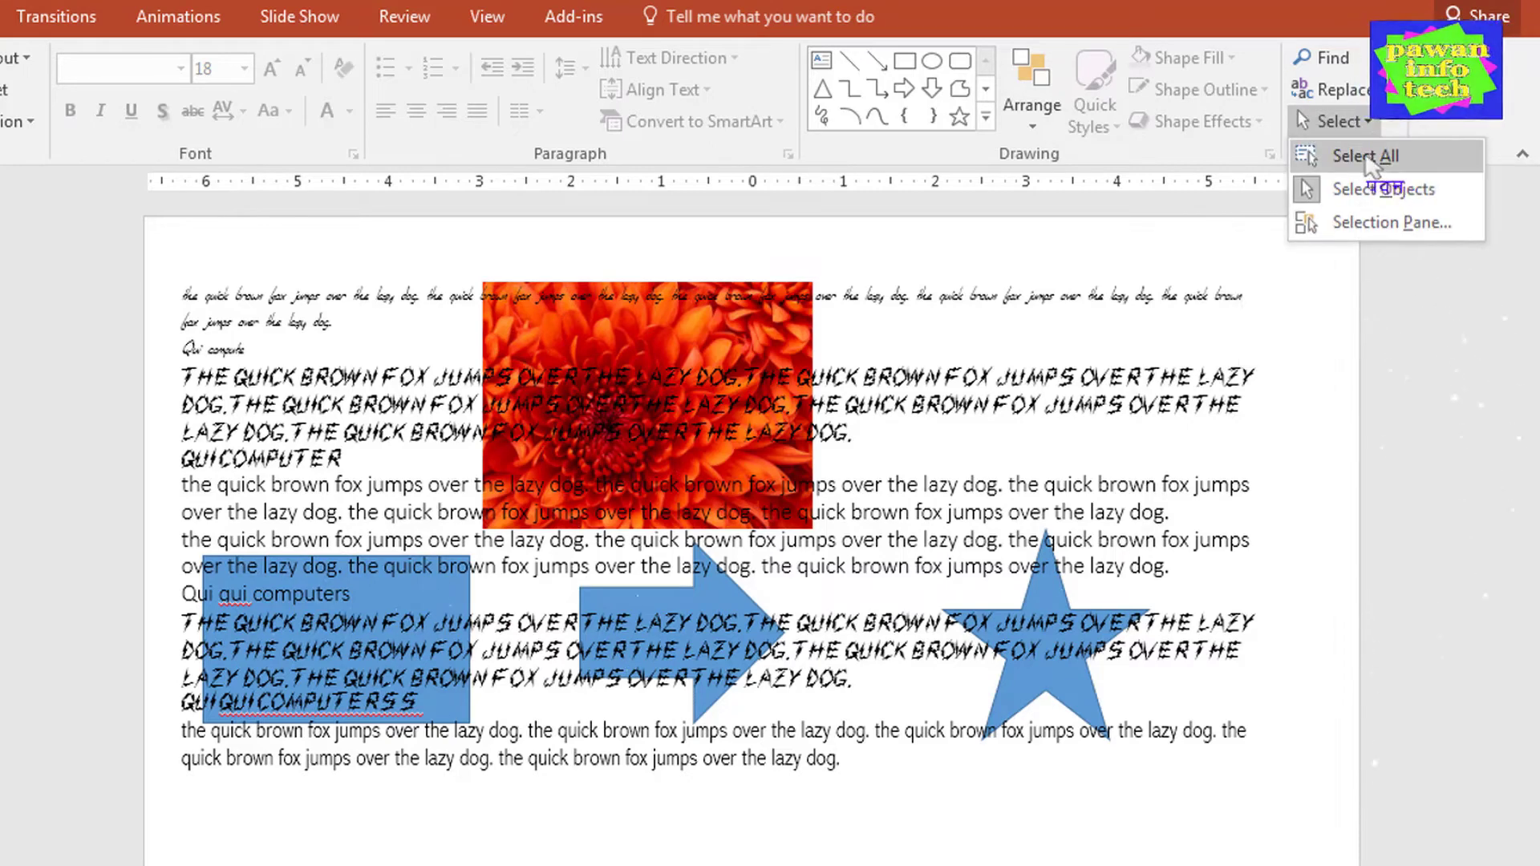
left_click(1365, 156)
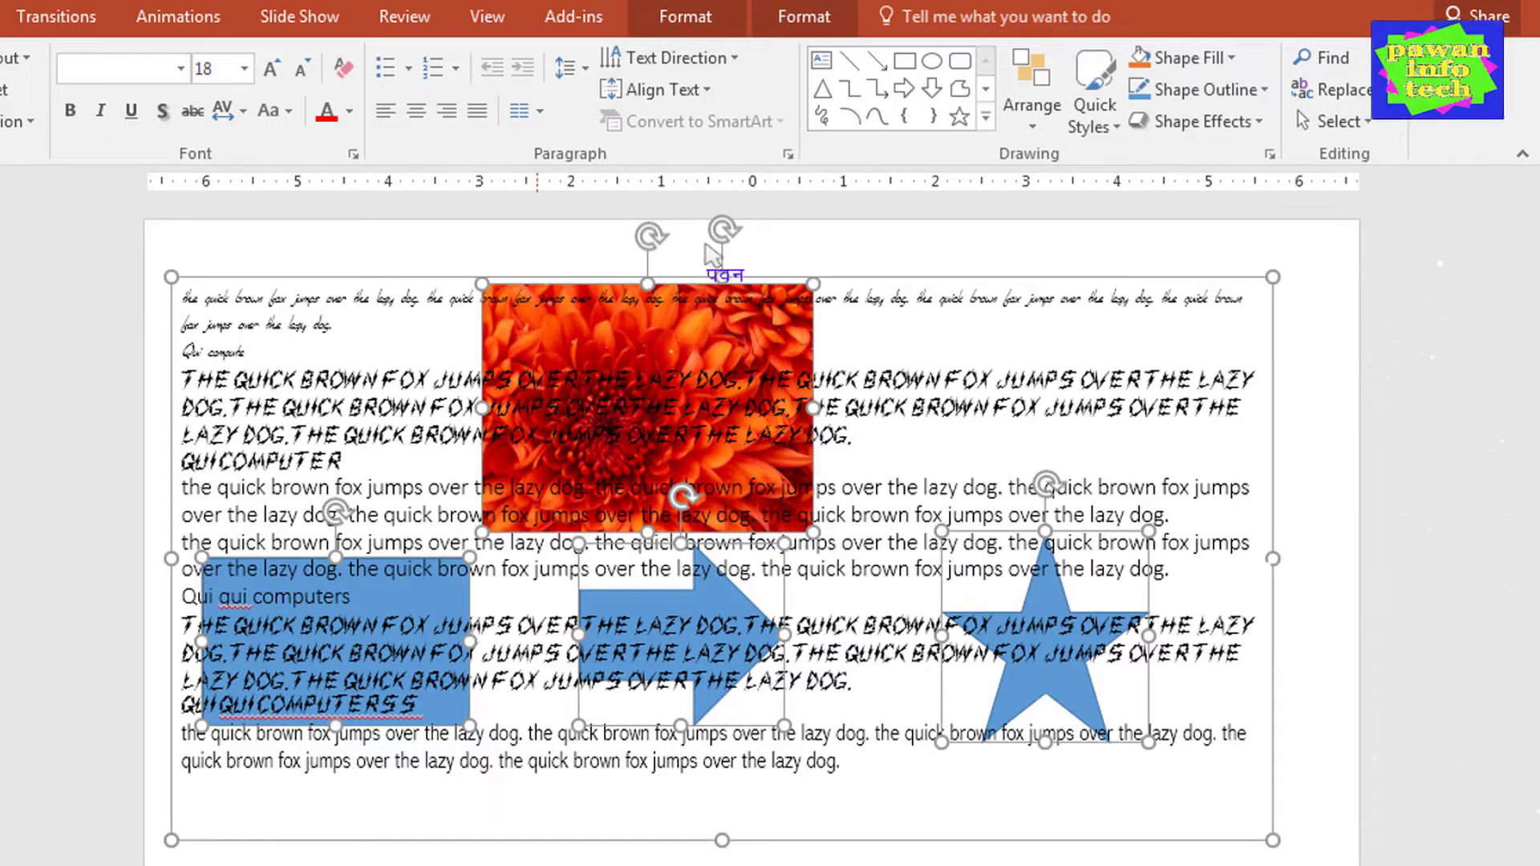
key("Delete")
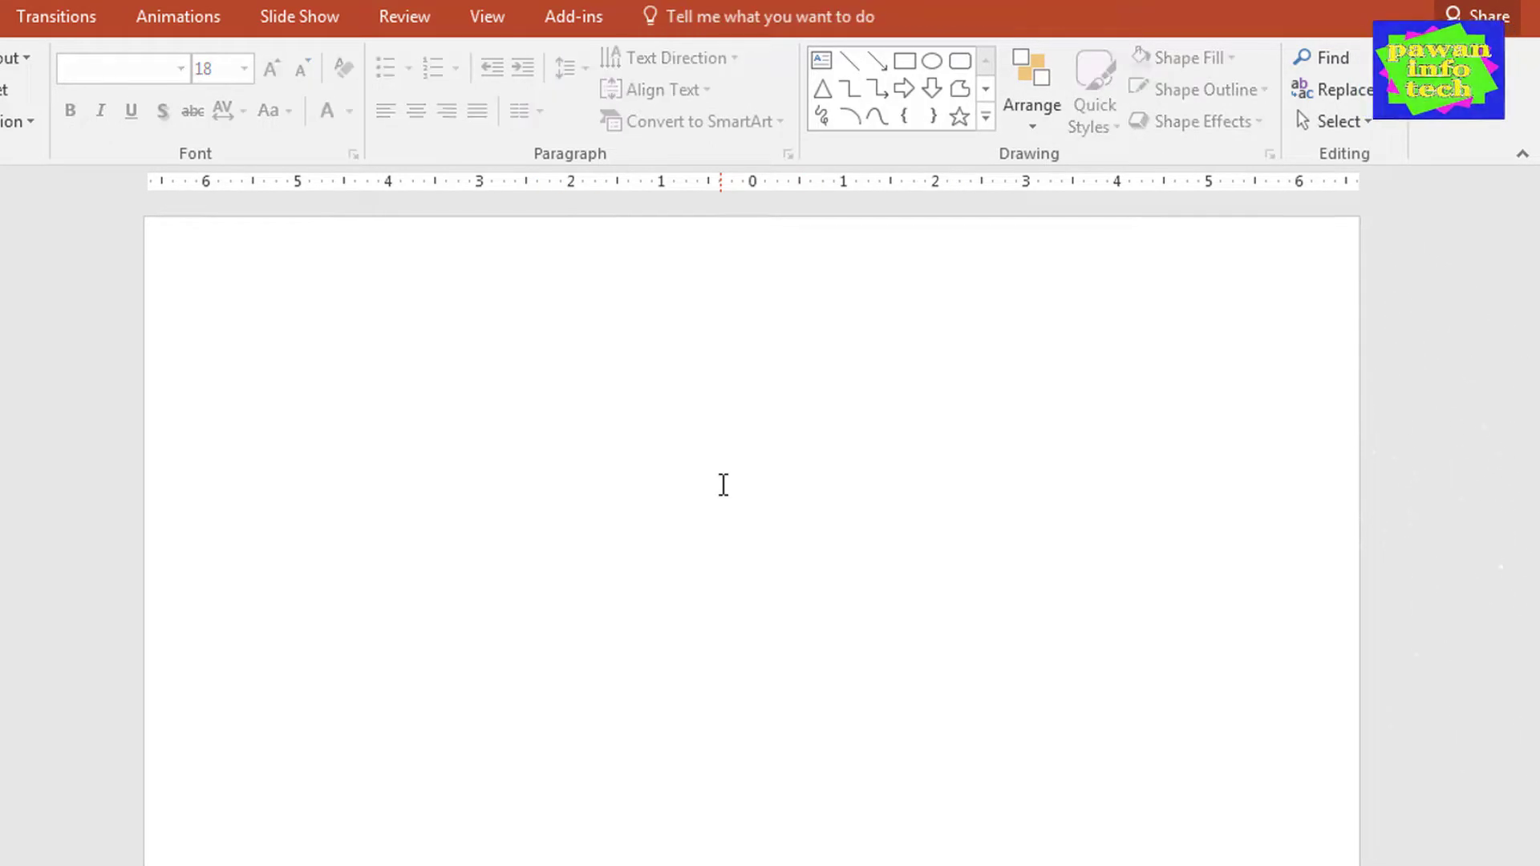
key("ctrl+z")
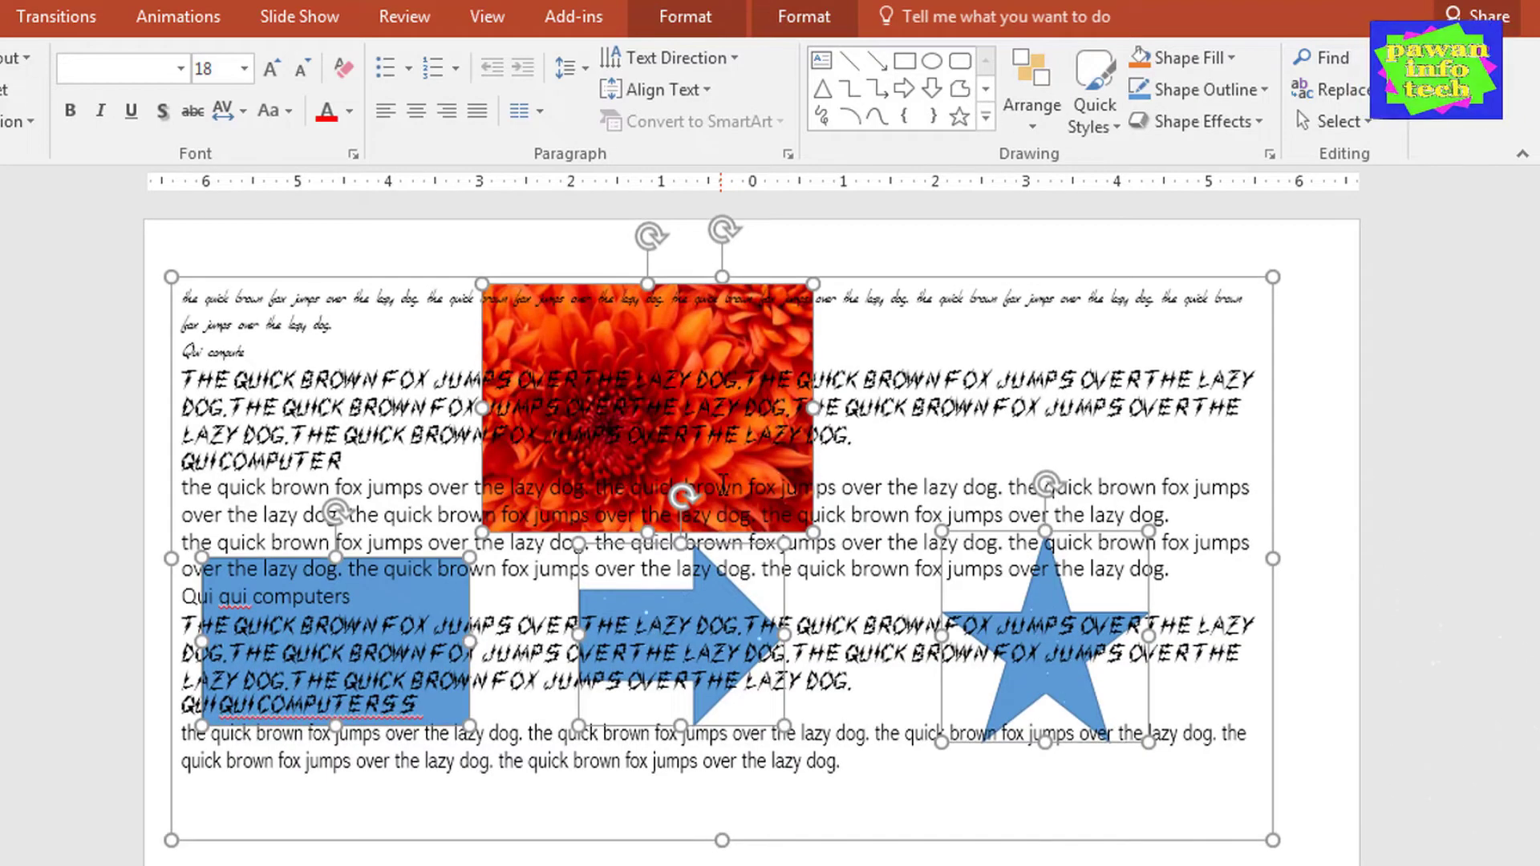
left_click(553, 265)
left_click(1341, 121)
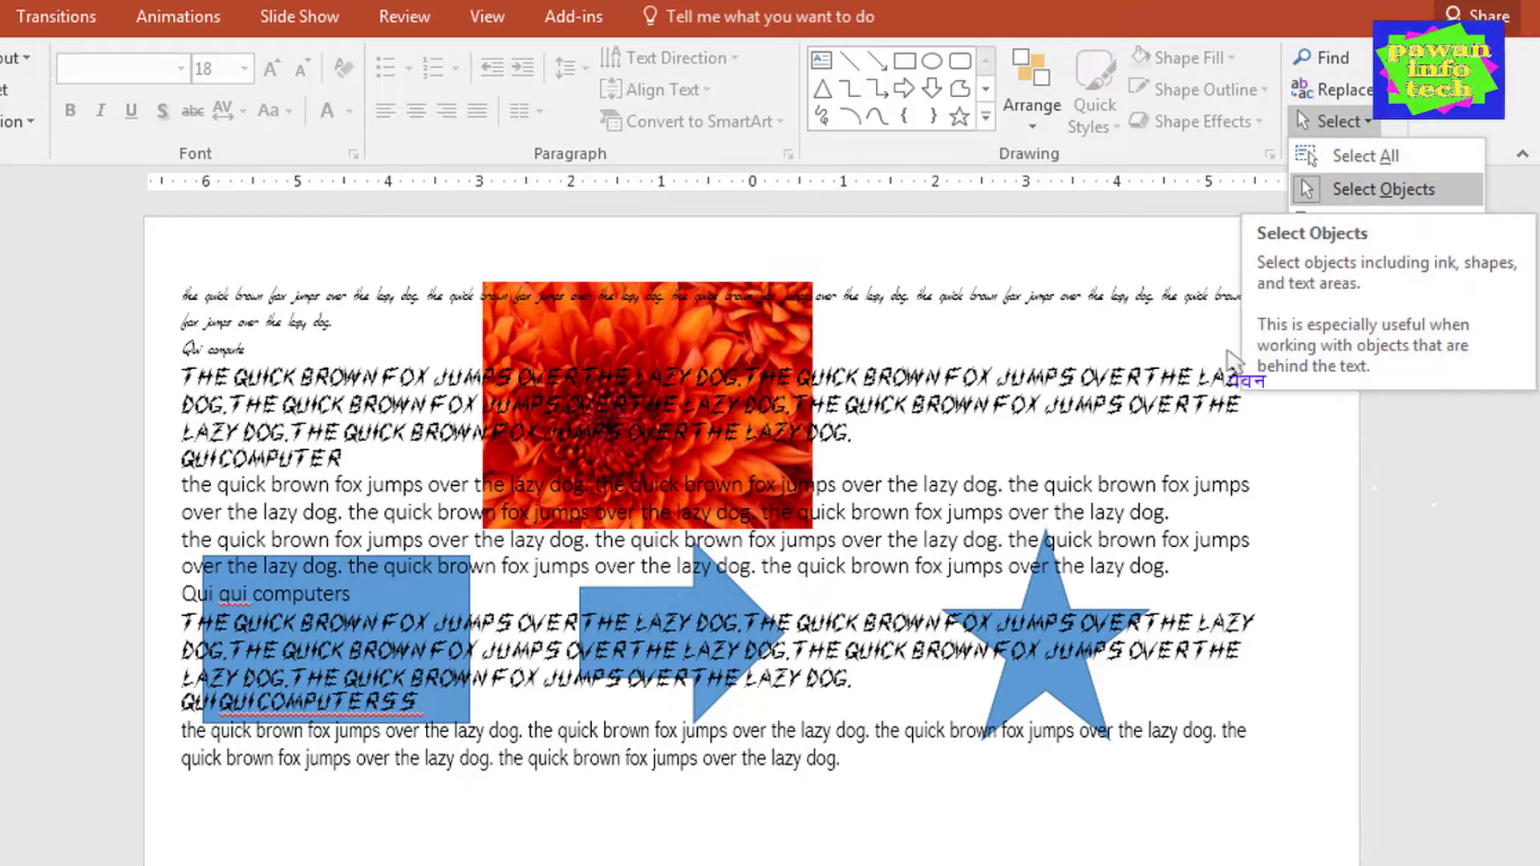
left_click(703, 368)
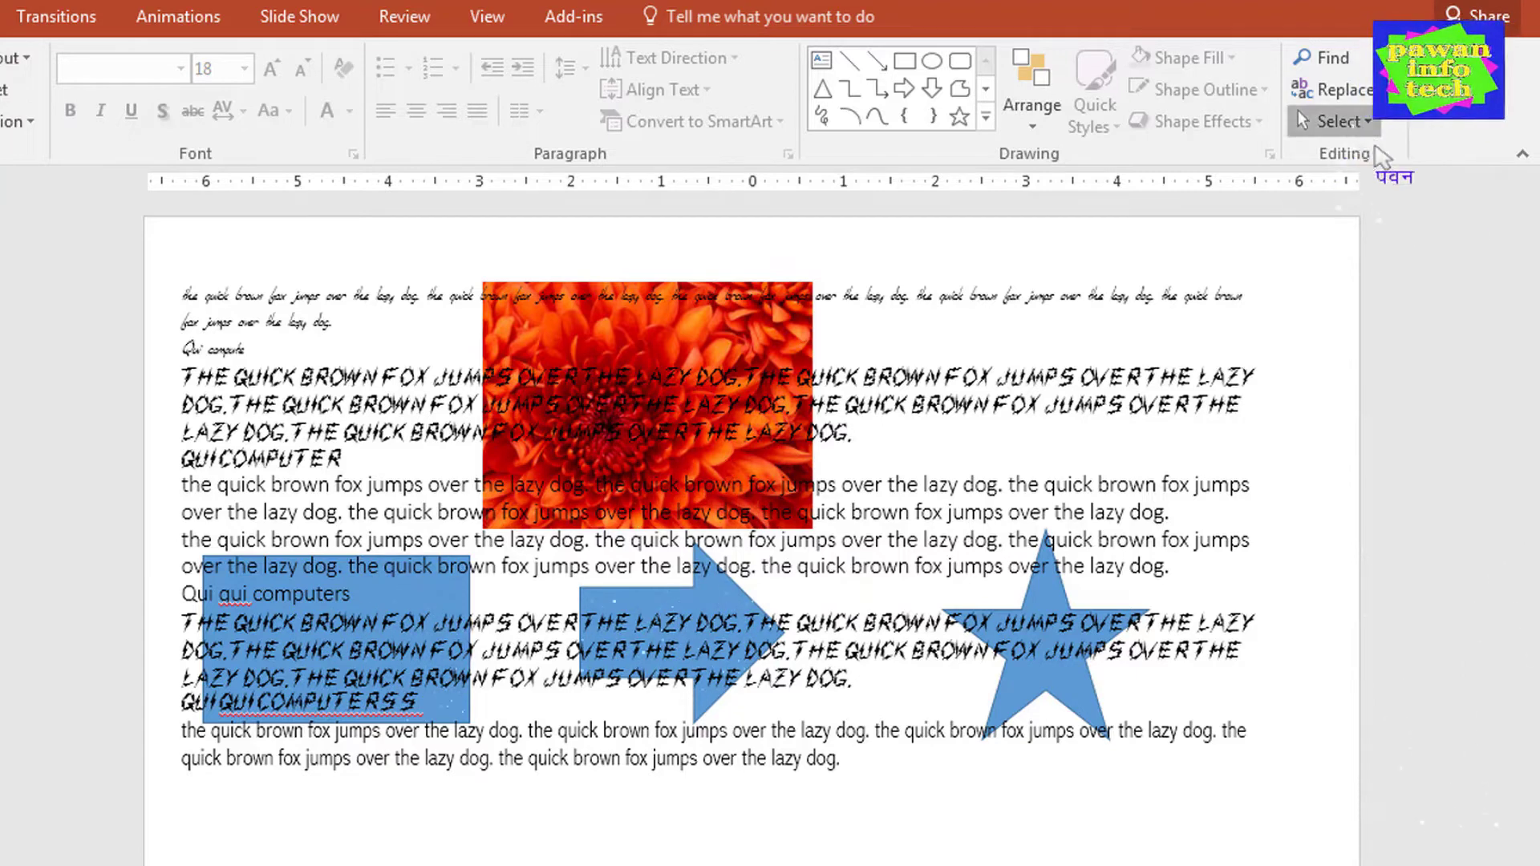
- Switch the Select tool to Select Objects mode
left_click(1338, 121)
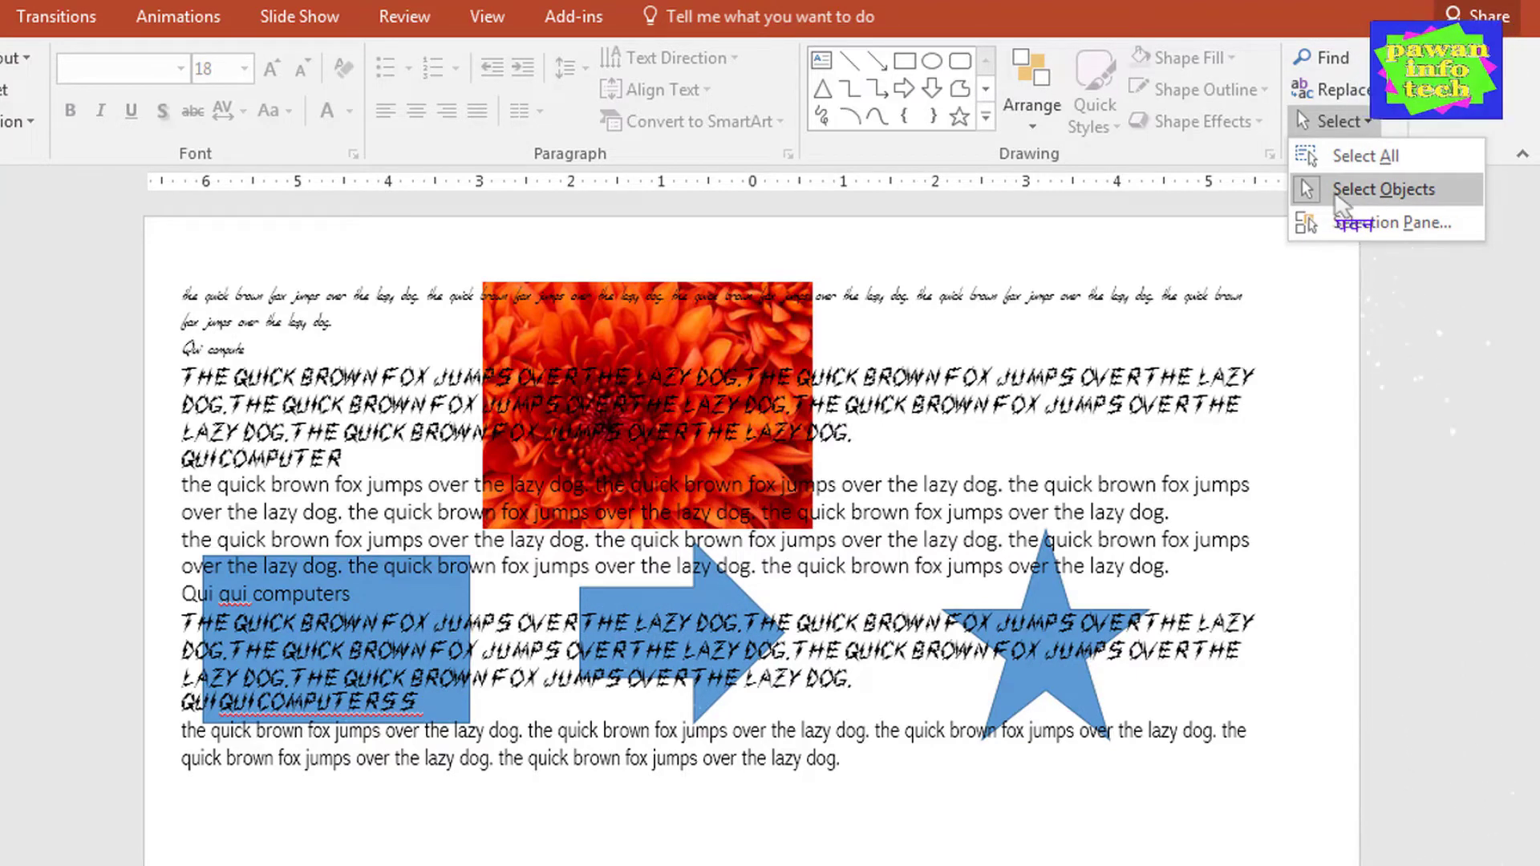
left_click(1363, 190)
left_click(163, 355)
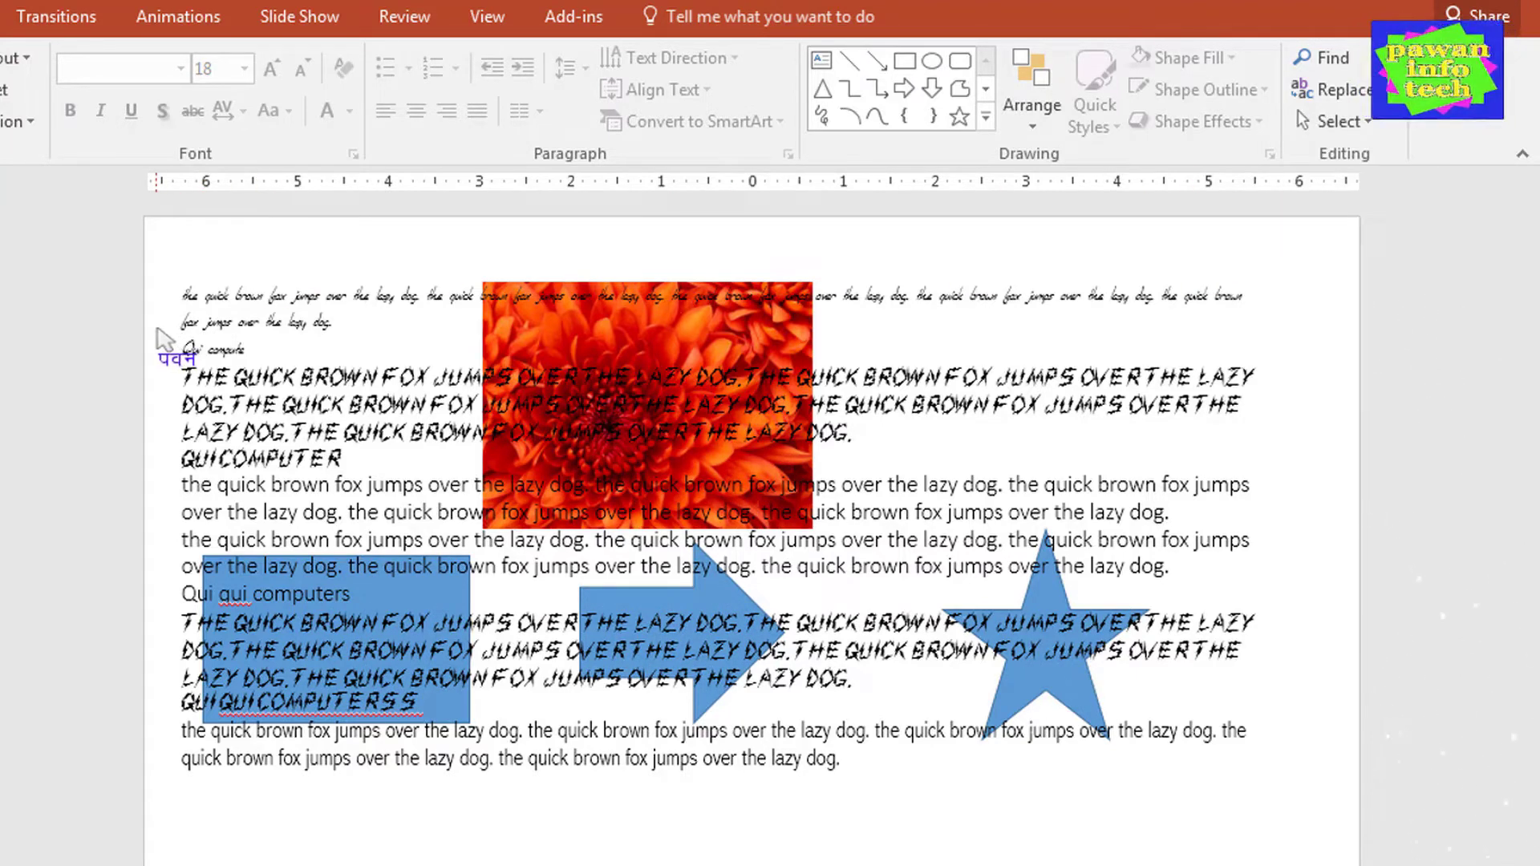
type("पवन")
- Box-select the flower picture and three shapes, delete them, then undo the deletion
mouse_move(149, 331)
left_mouse_down()
mouse_move(278, 511)
mouse_move(1162, 690)
mouse_move(1257, 789)
left_mouse_up()
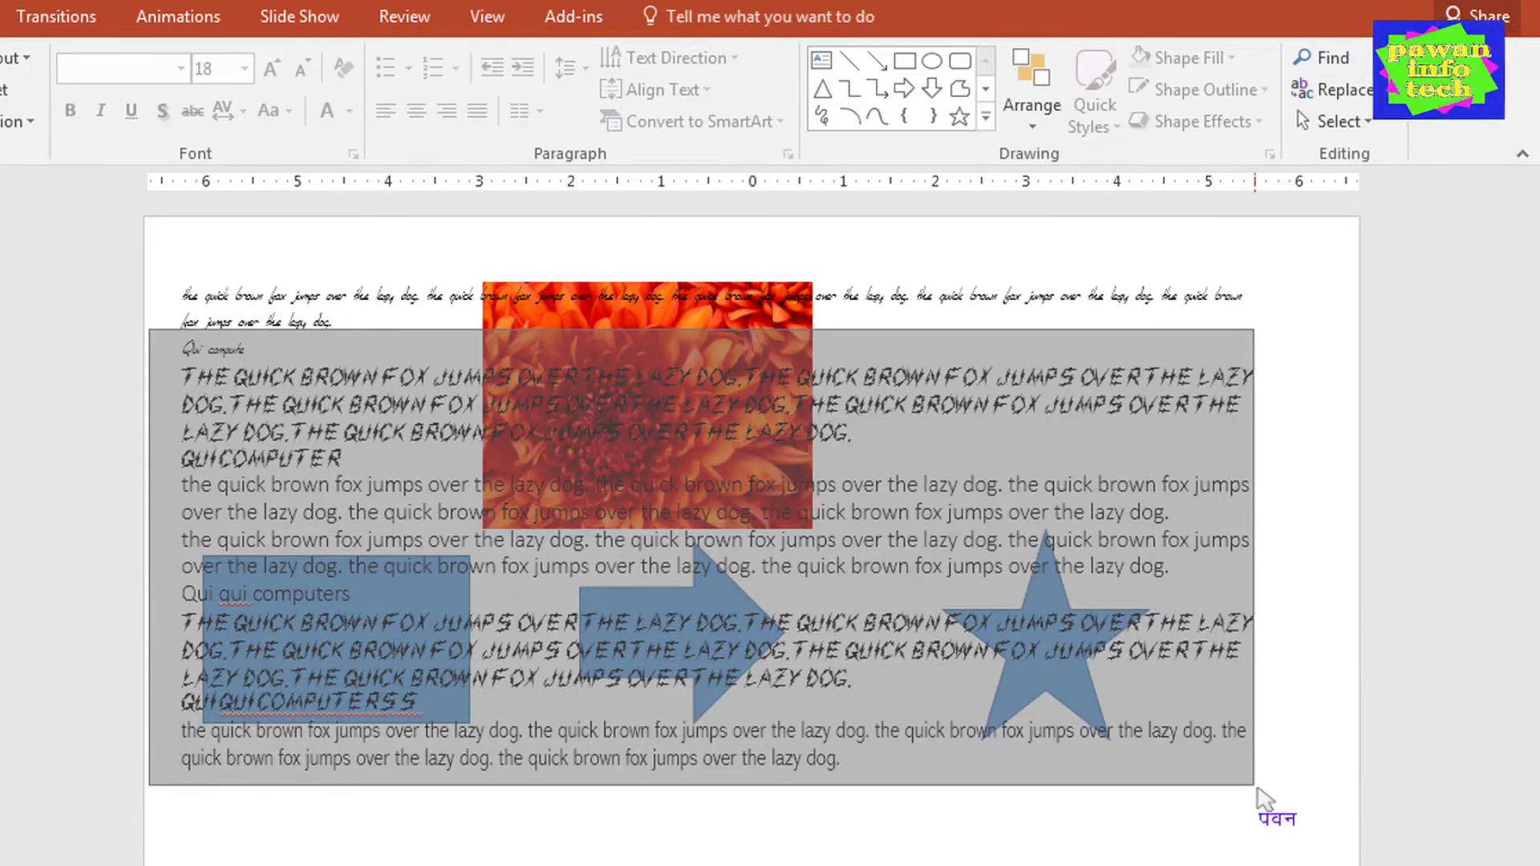
left_click_drag(1257, 789, 1255, 795)
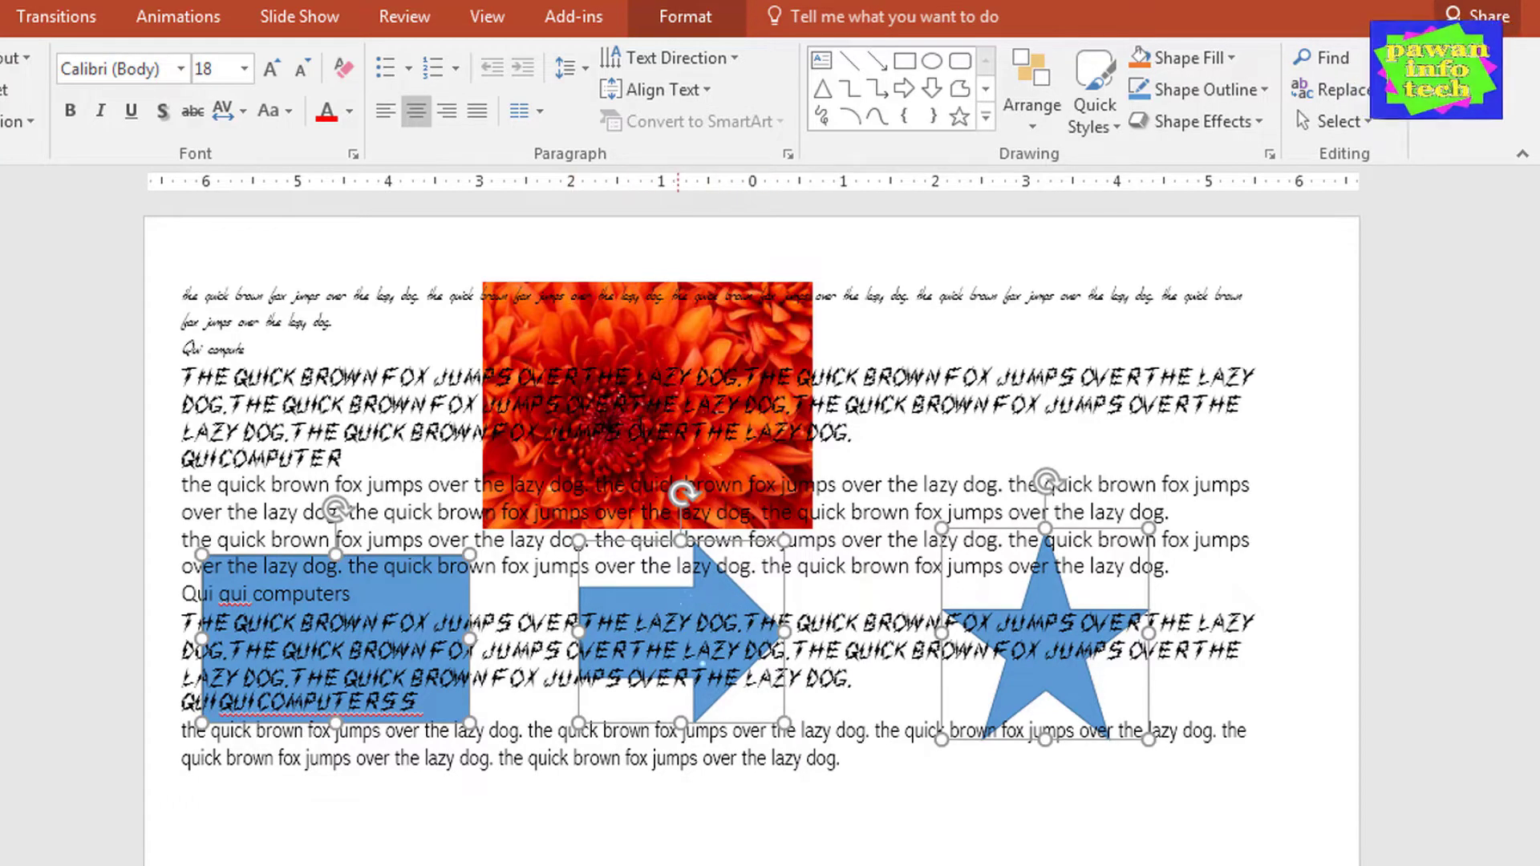
left_click_drag(197, 234, 851, 704)
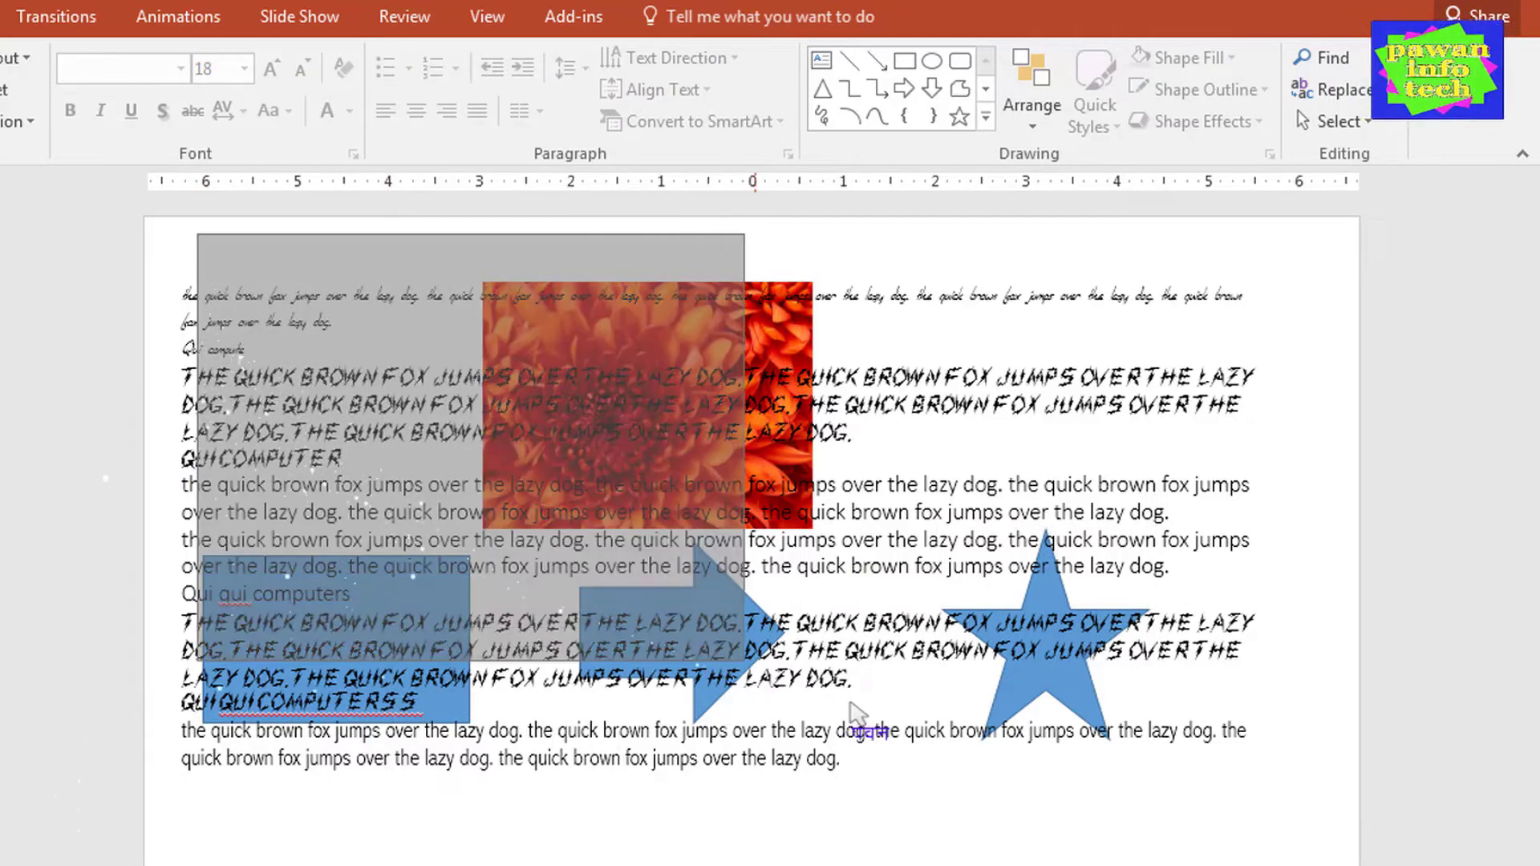
left_click_drag(852, 705, 1205, 840)
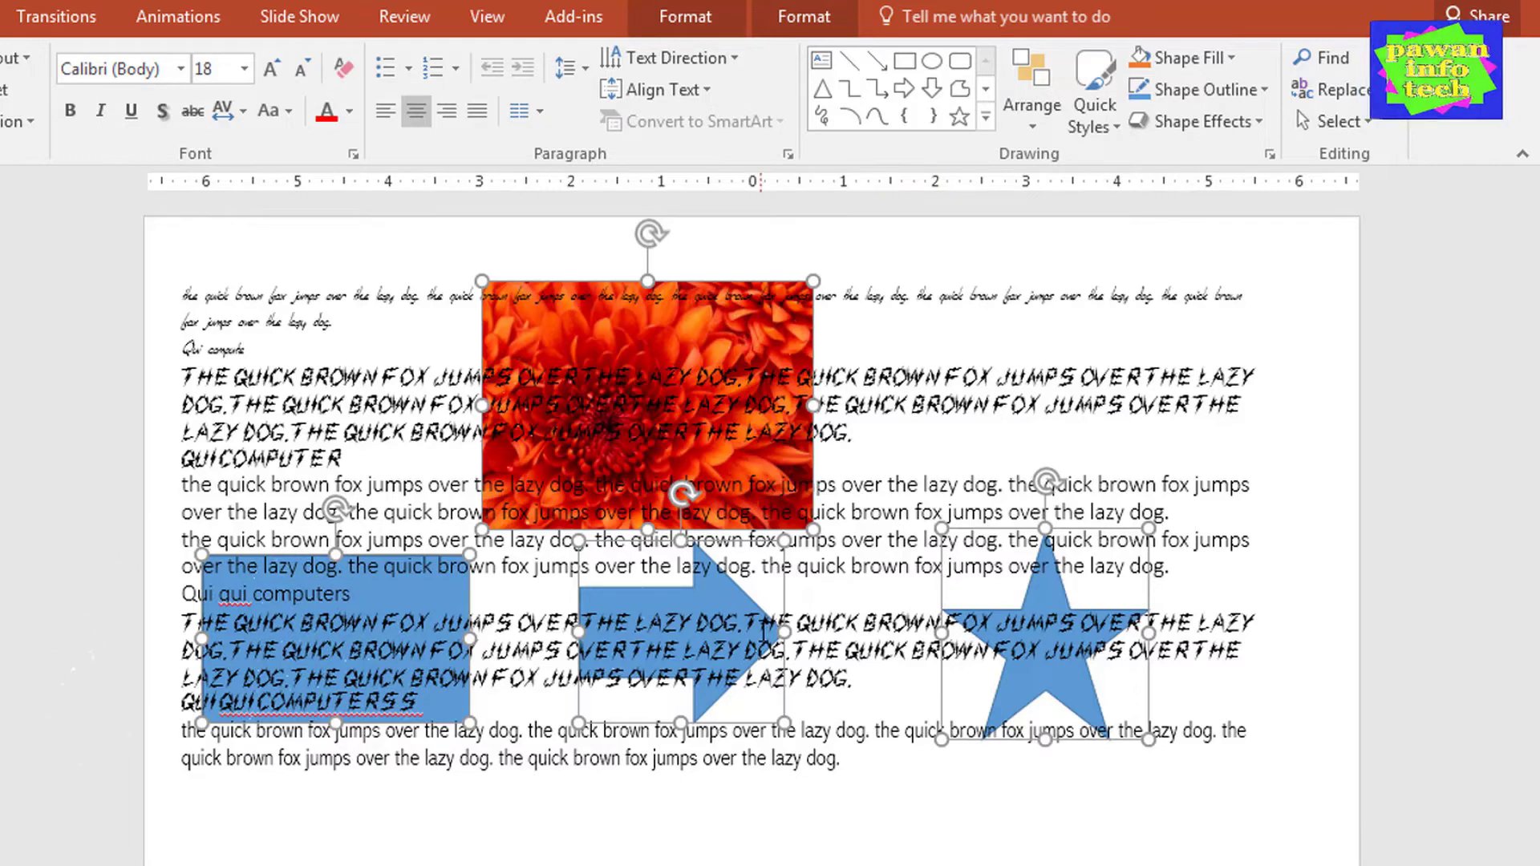
key("Delete")
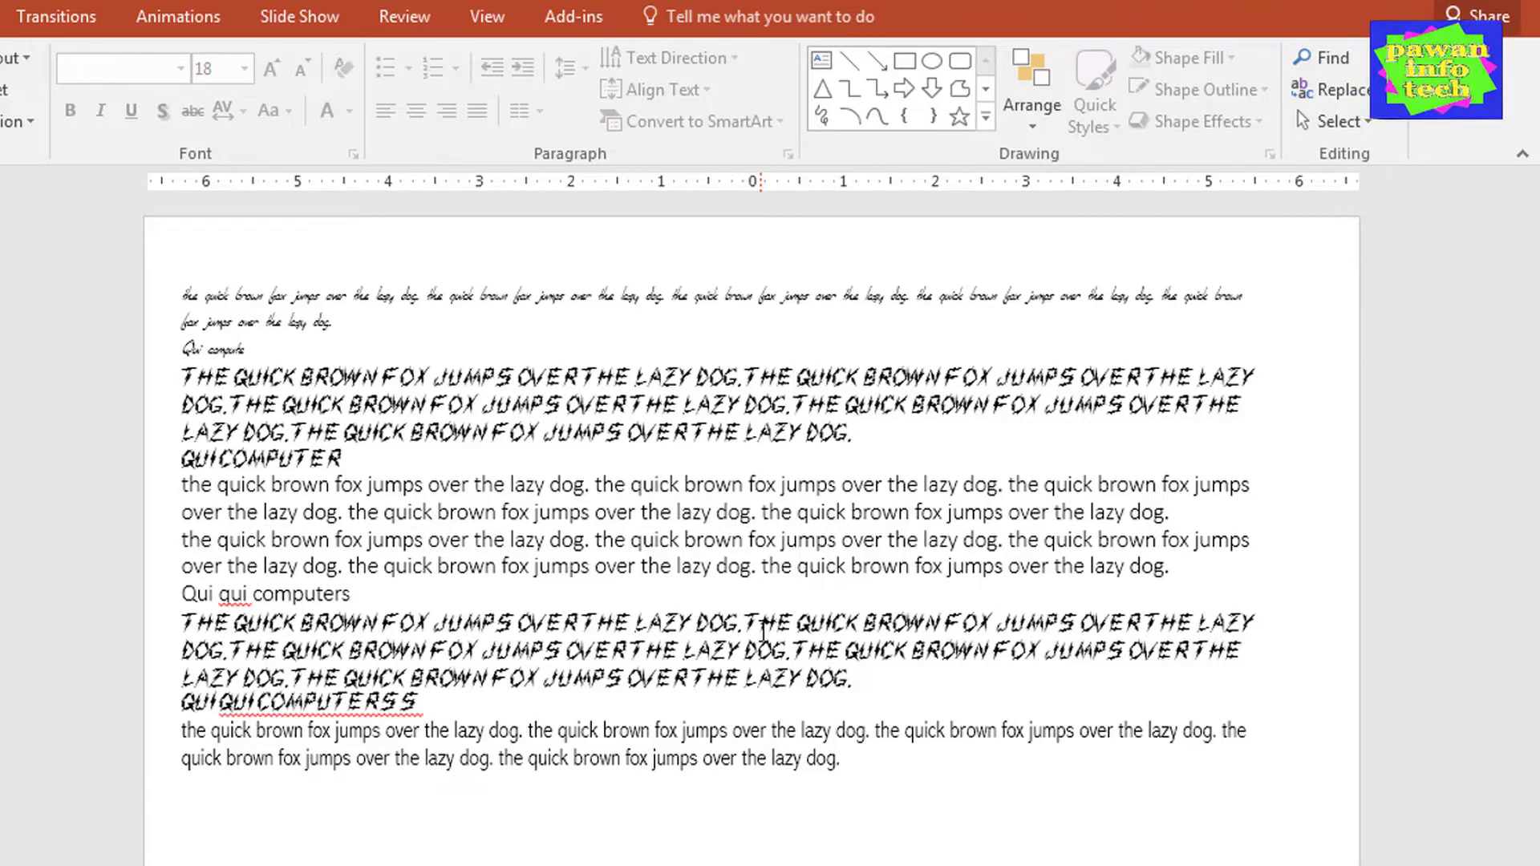
key("ctrl+z")
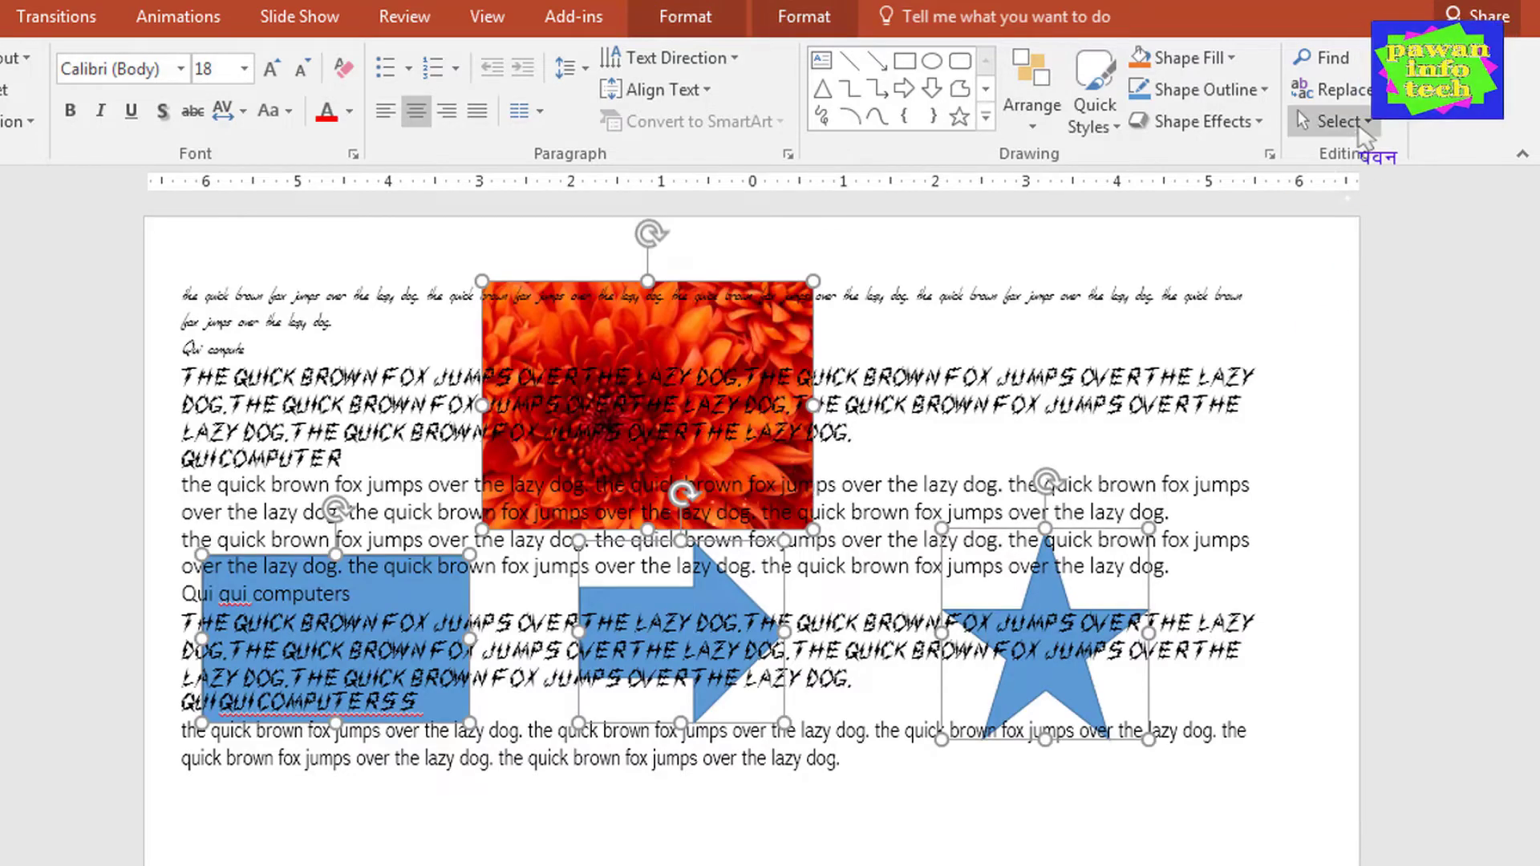
left_click(1336, 122)
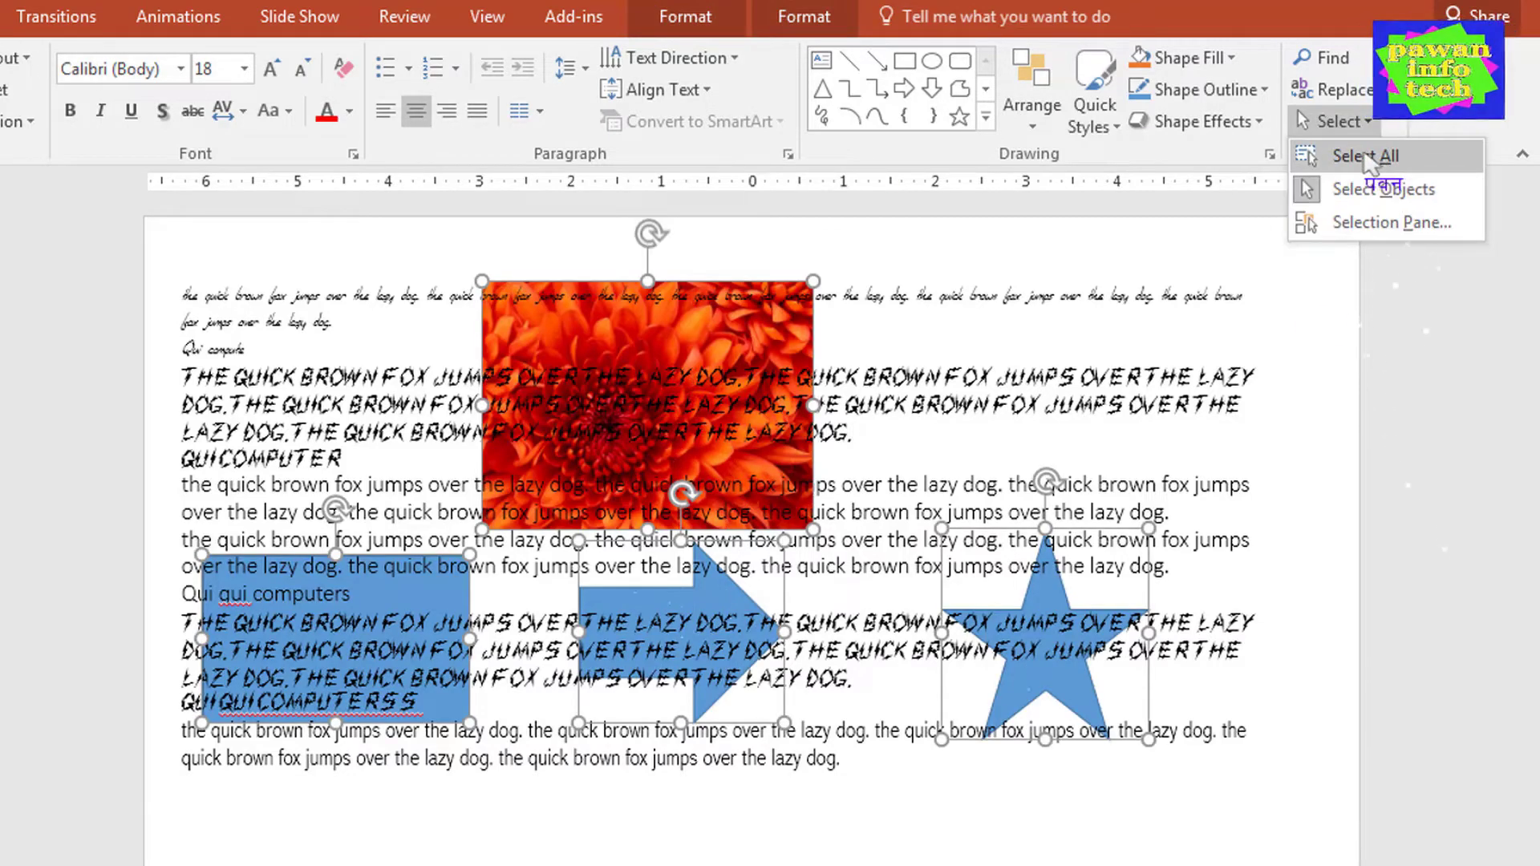
left_click(1364, 156)
left_click(1323, 337)
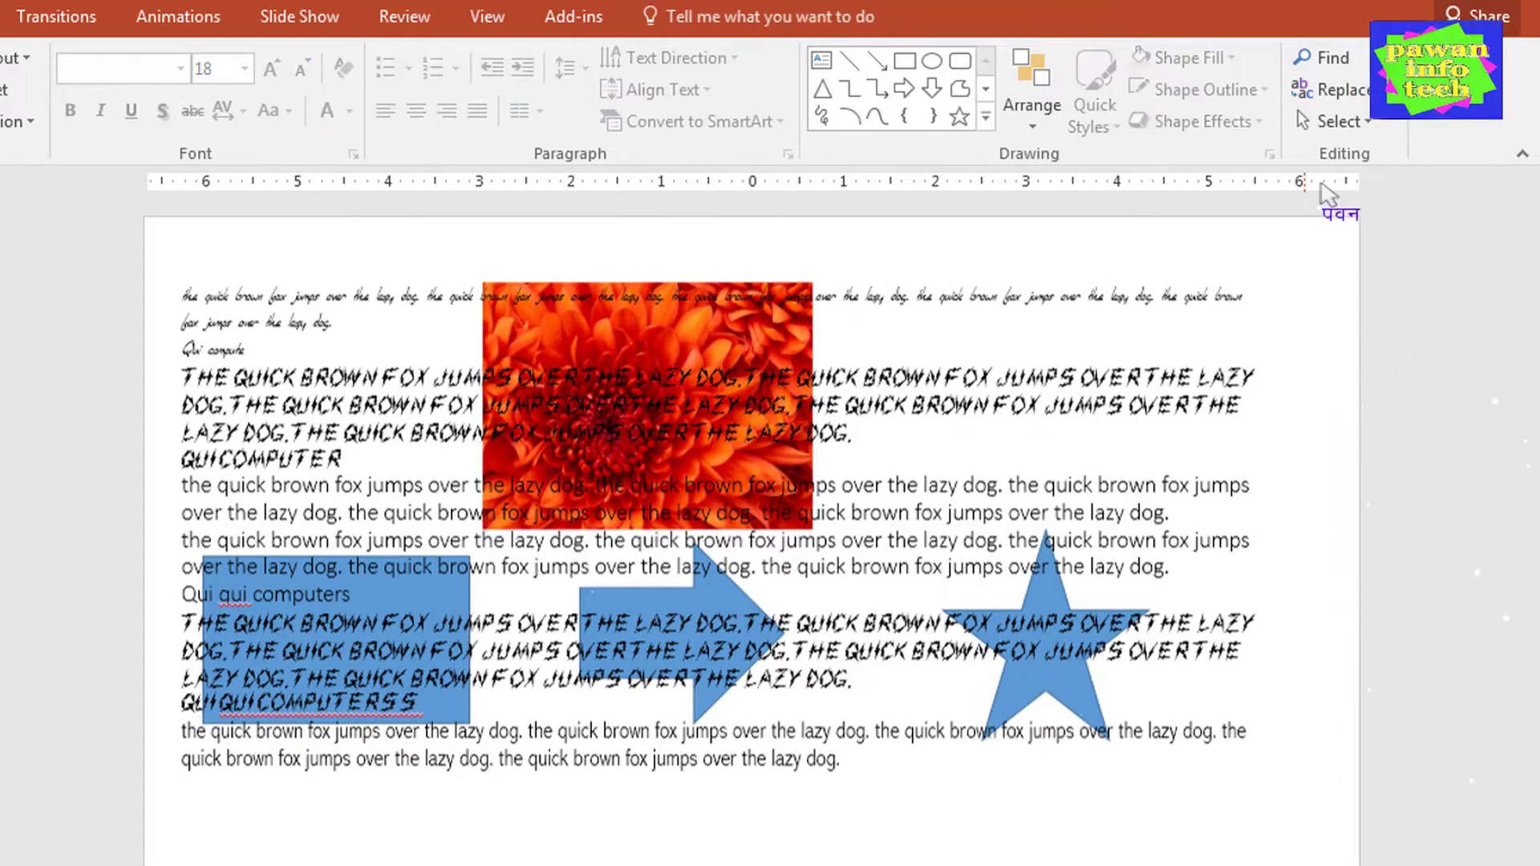
left_click(1335, 121)
left_click(1350, 196)
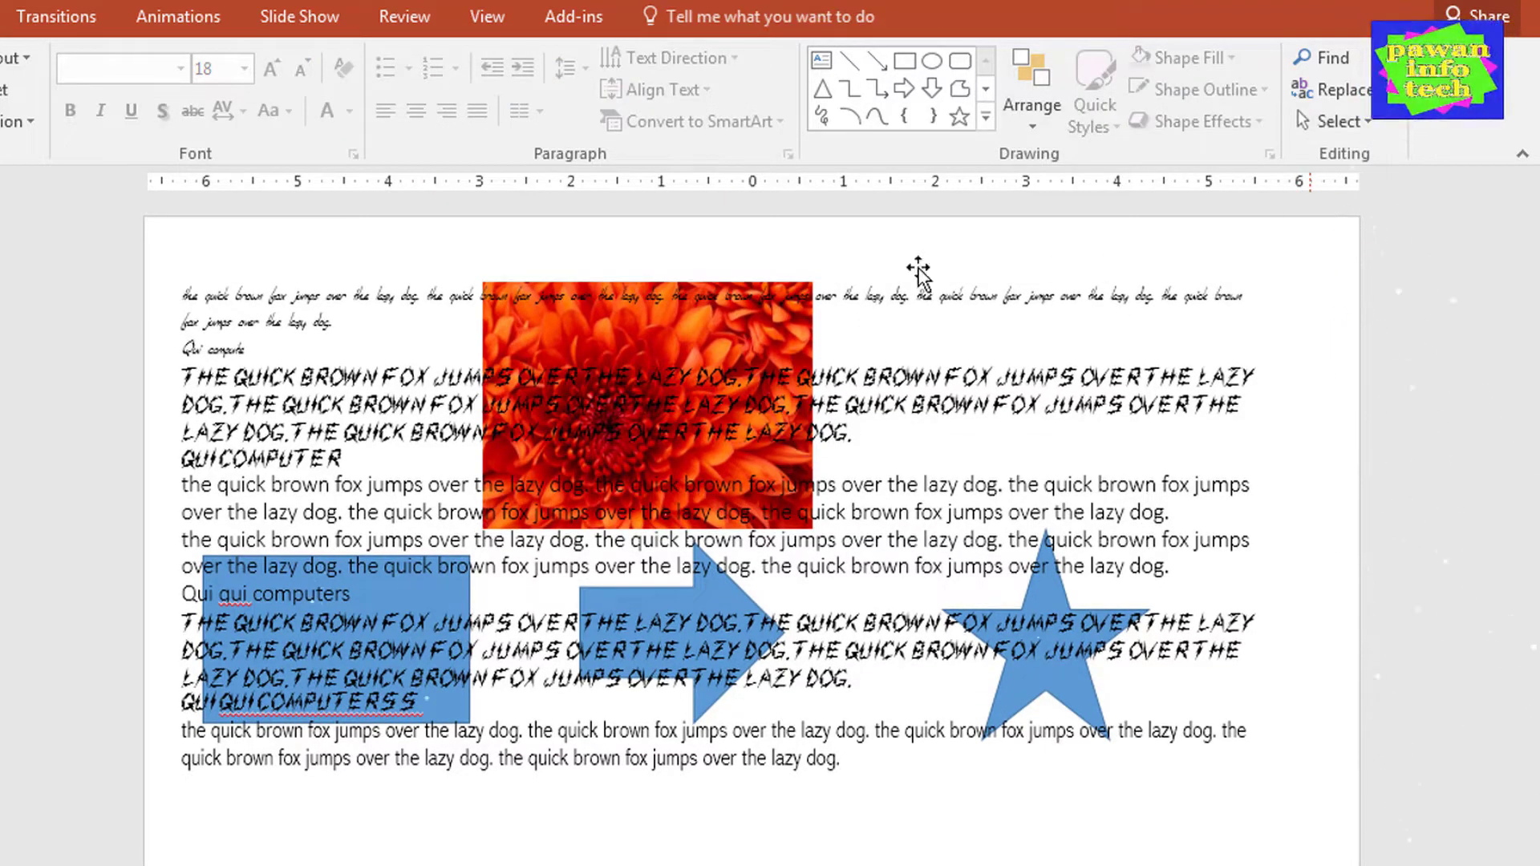
left_click_drag(225, 232, 1213, 842)
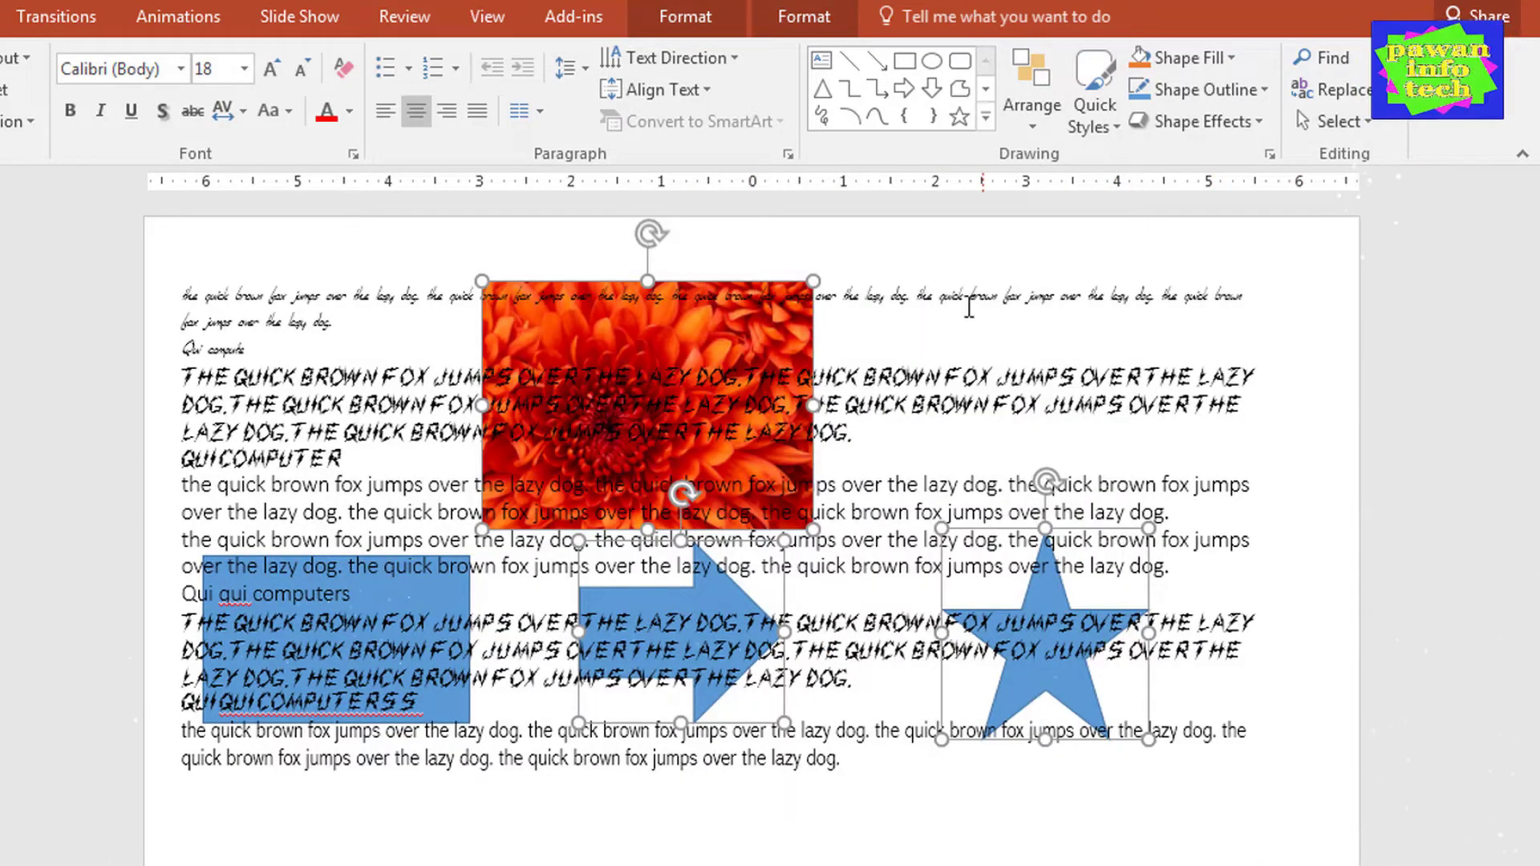
left_click(1335, 122)
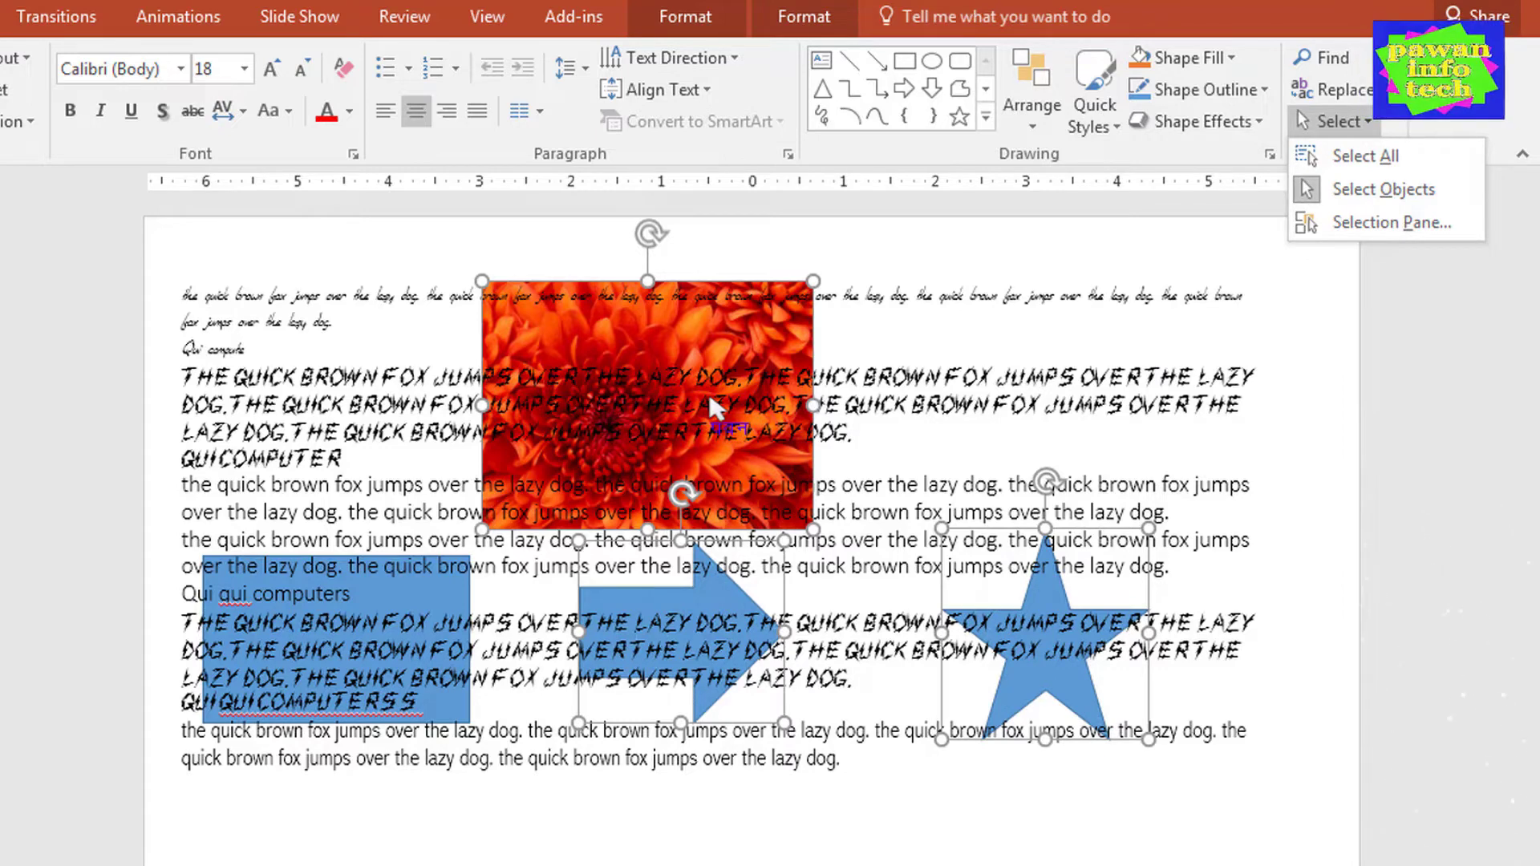
left_click(228, 276)
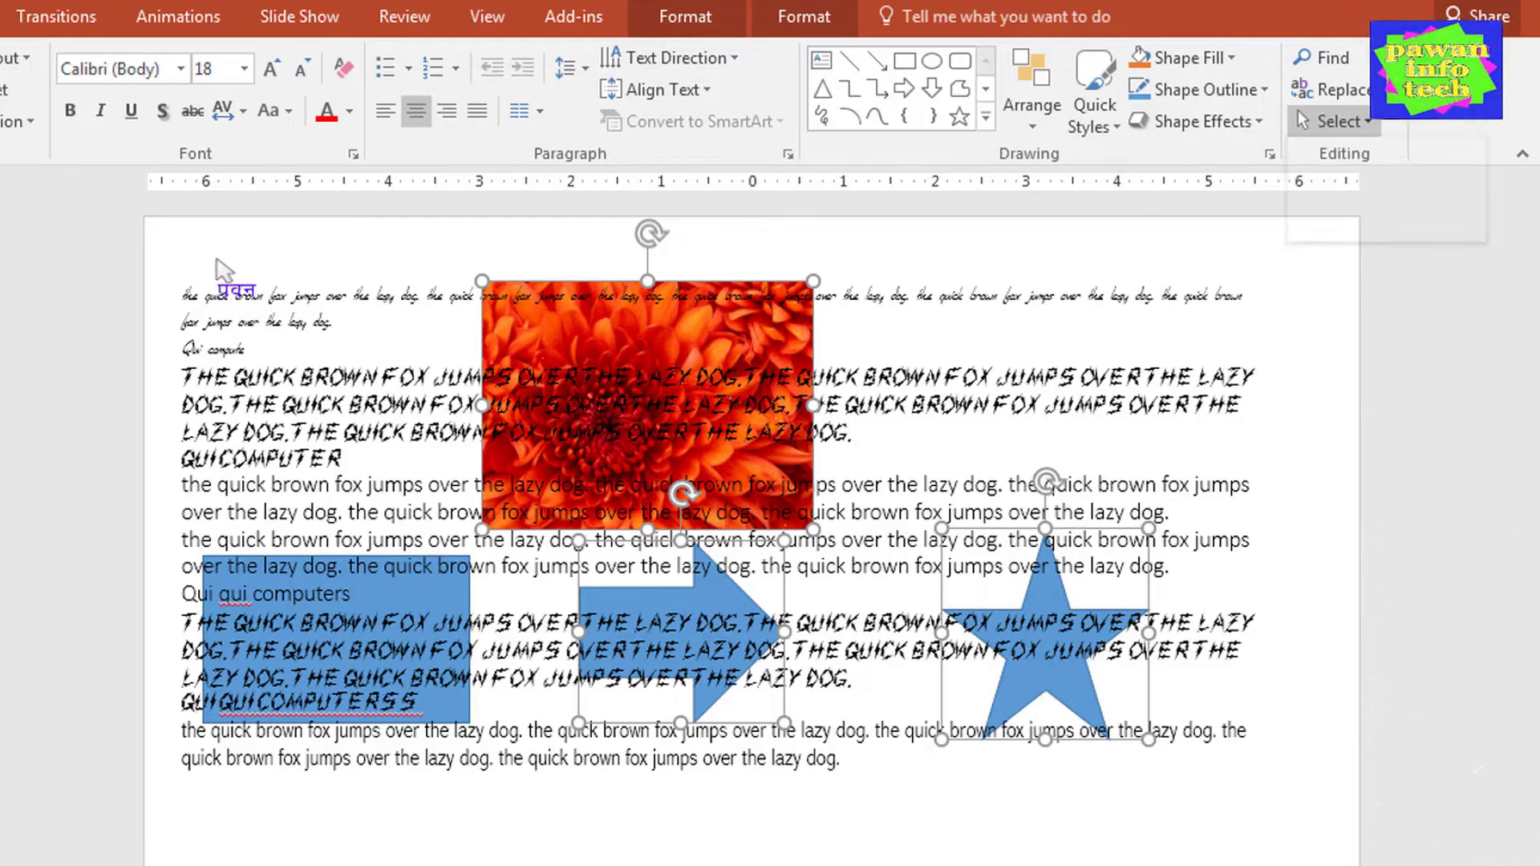
left_click_drag(191, 242, 1165, 786)
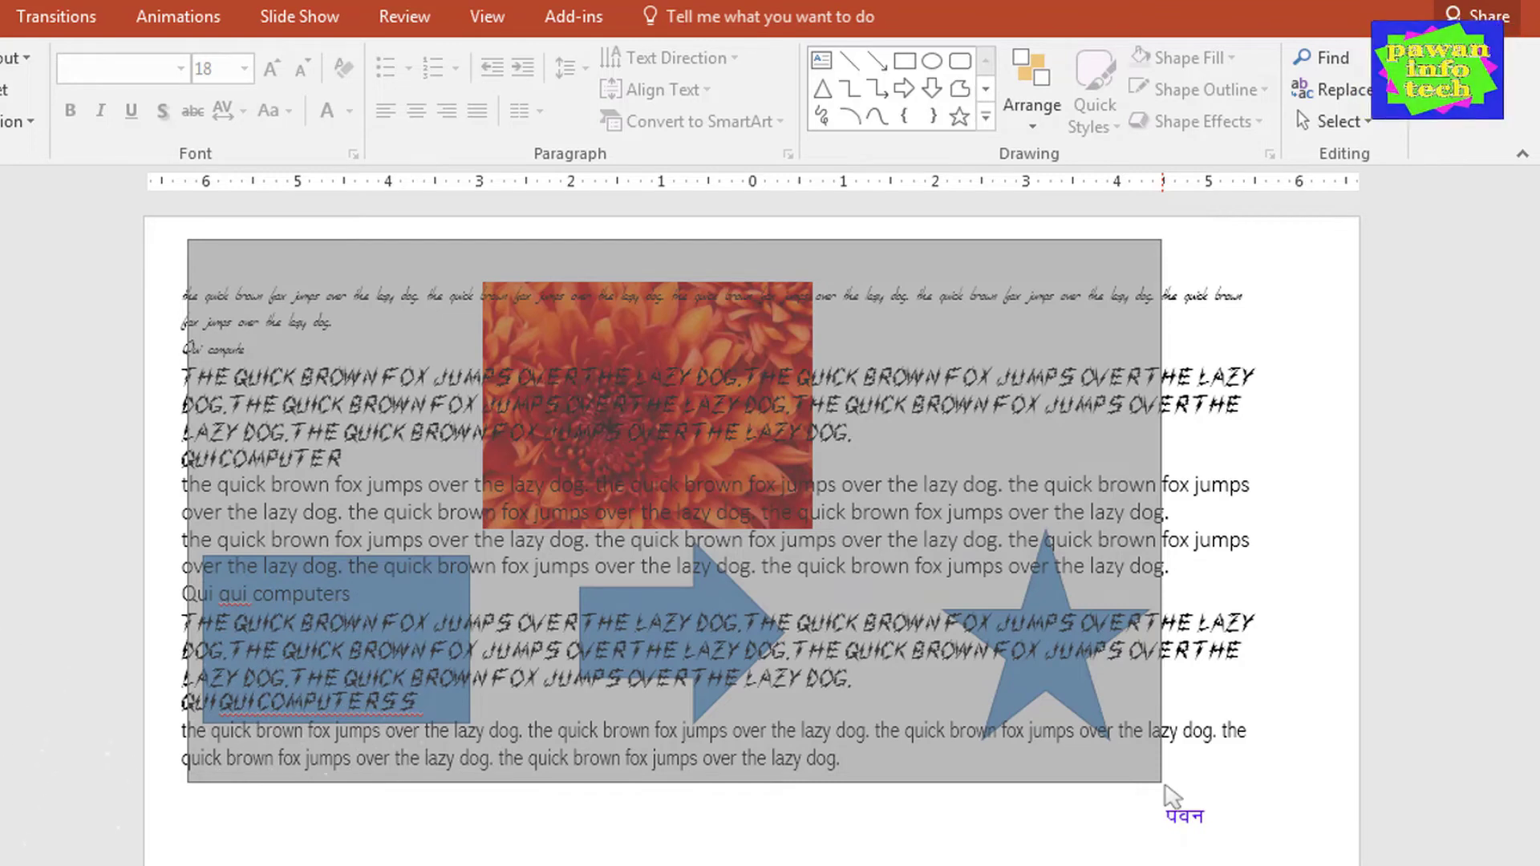
mouse_move(1165, 788)
left_mouse_down()
mouse_move(1048, 790)
mouse_move(1090, 769)
left_mouse_up()
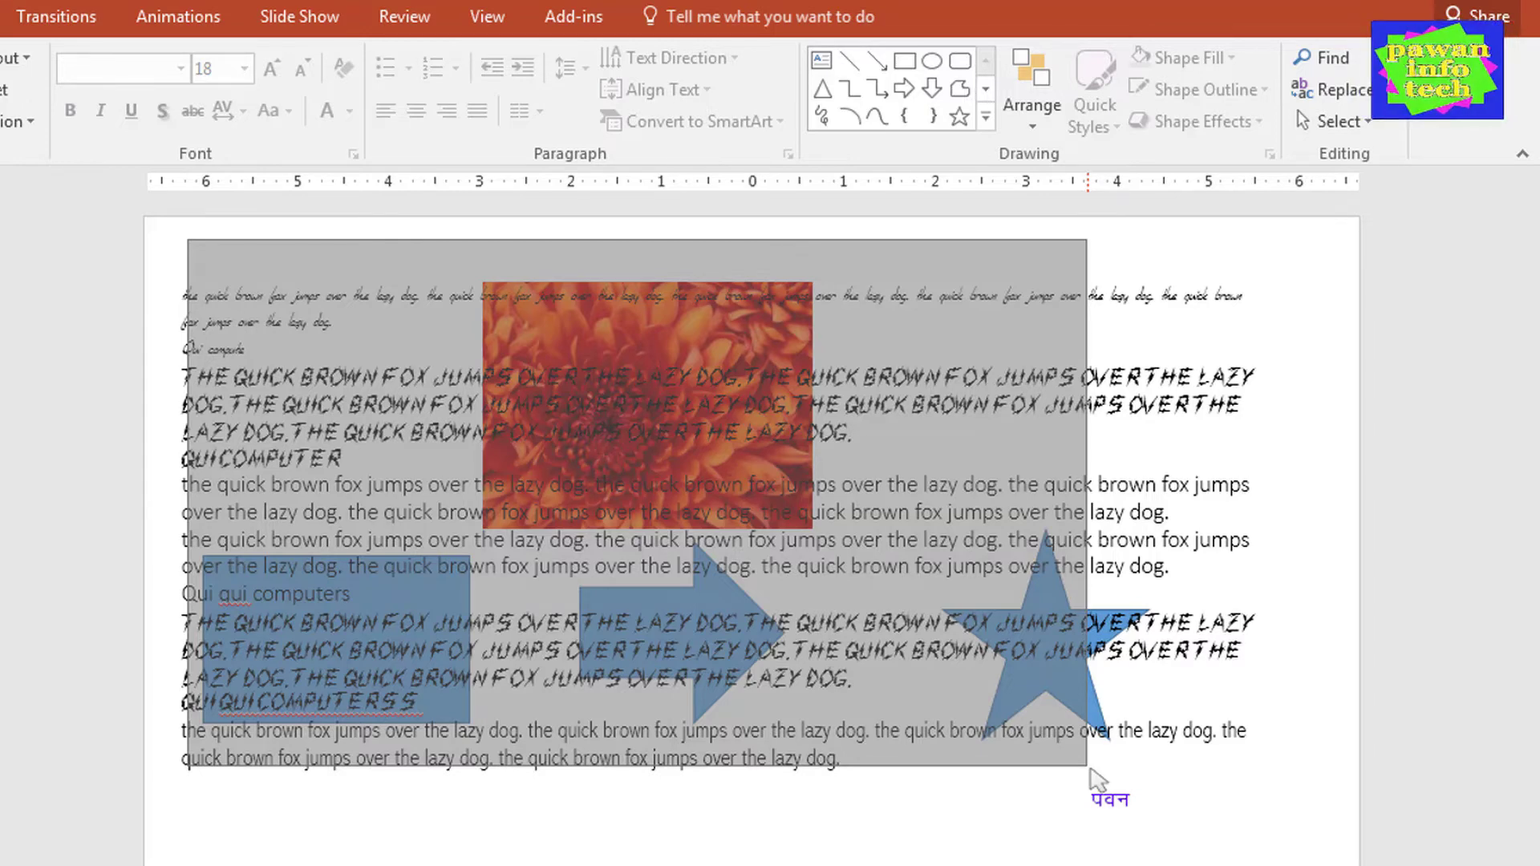
left_click_drag(1091, 771, 1091, 772)
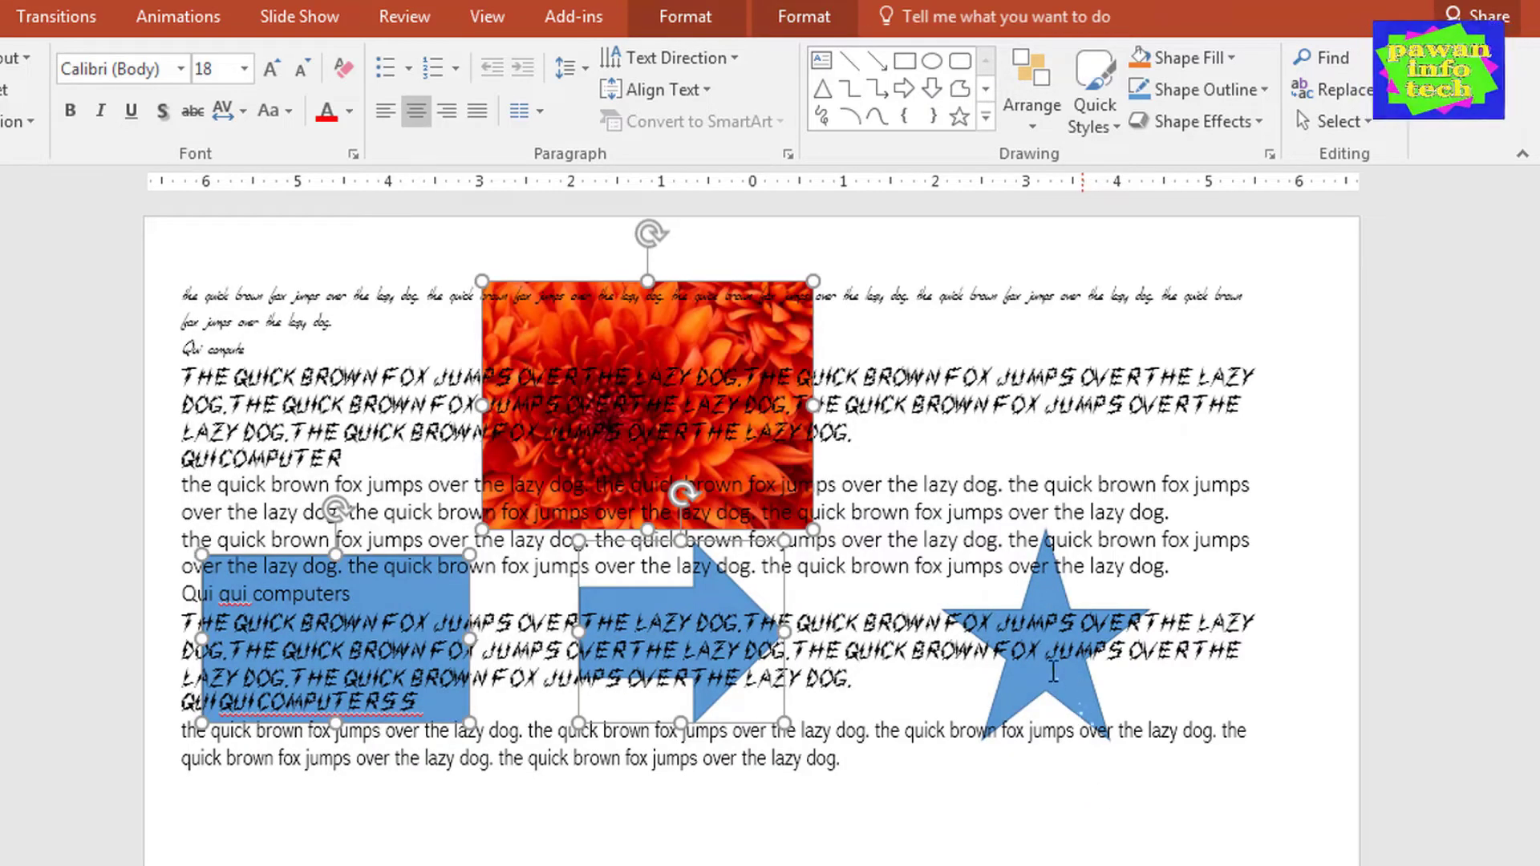
mouse_move(187, 225)
left_mouse_down()
mouse_move(301, 404)
mouse_move(1060, 775)
mouse_move(1187, 806)
left_mouse_up()
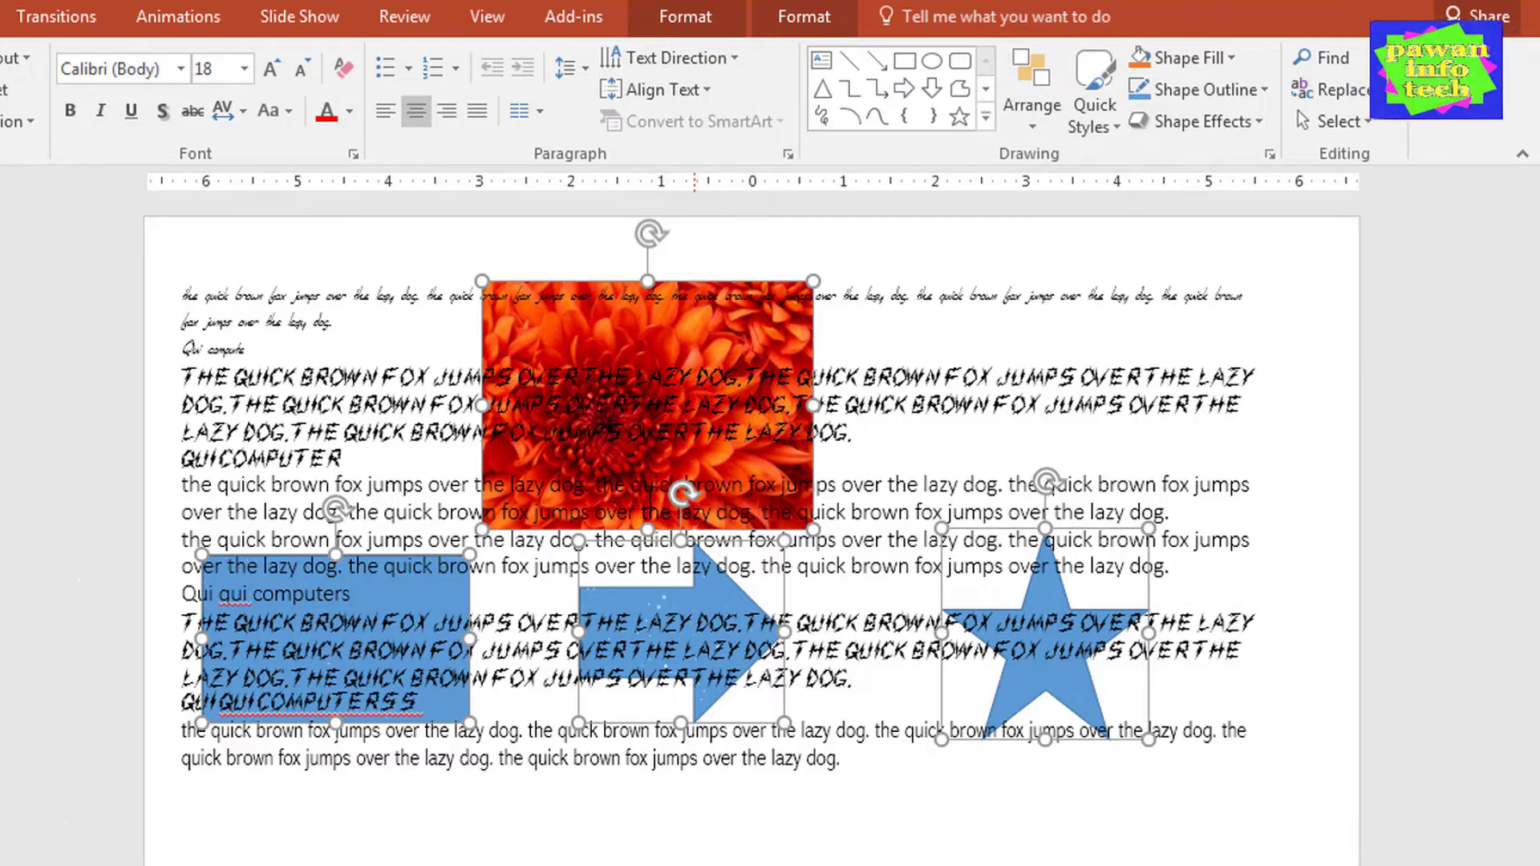
left_click(318, 383)
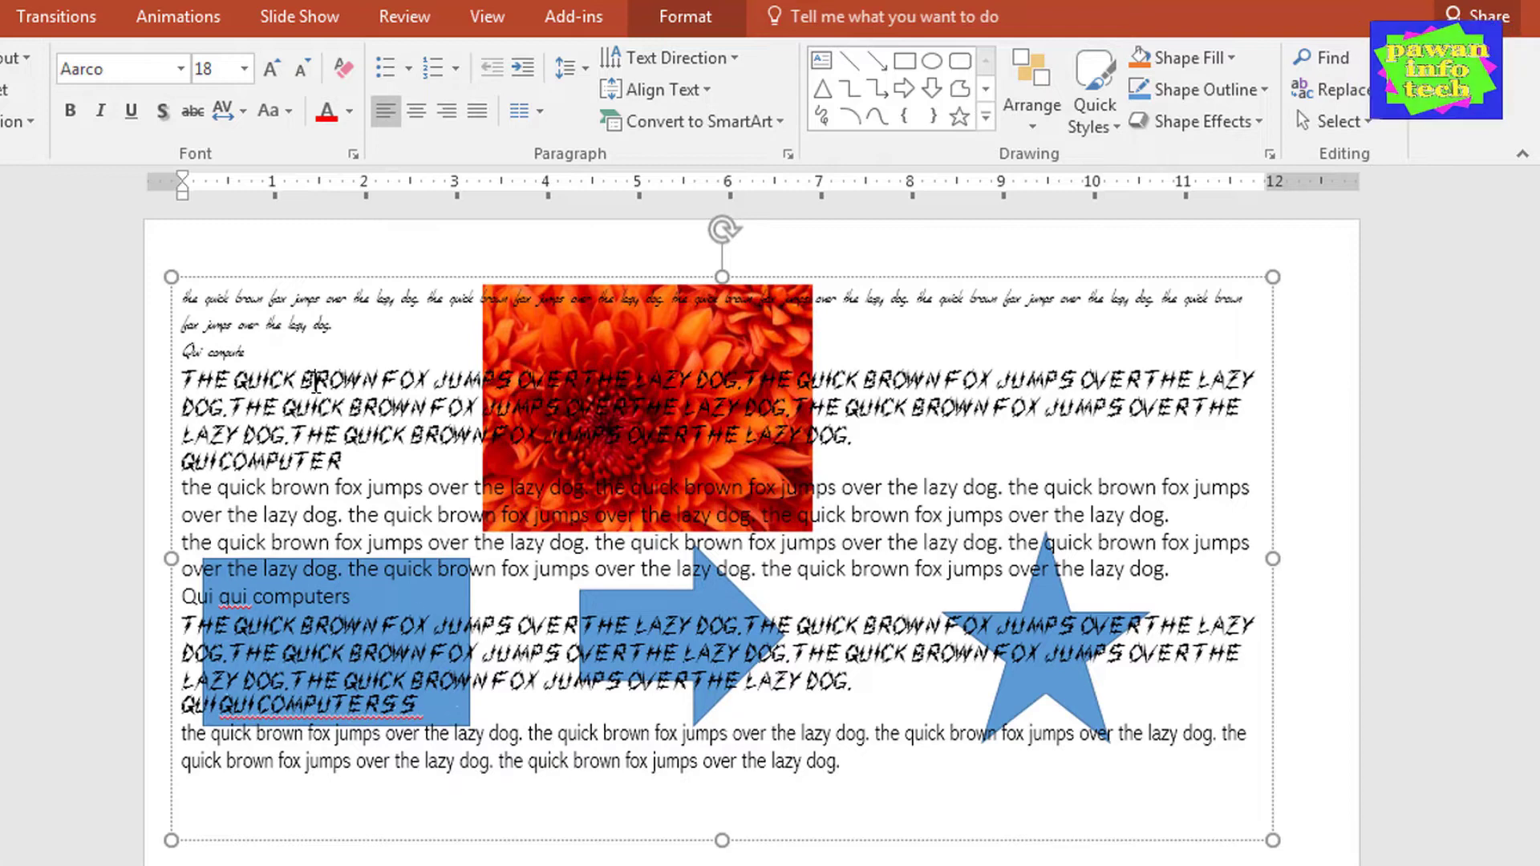
left_click(1334, 121)
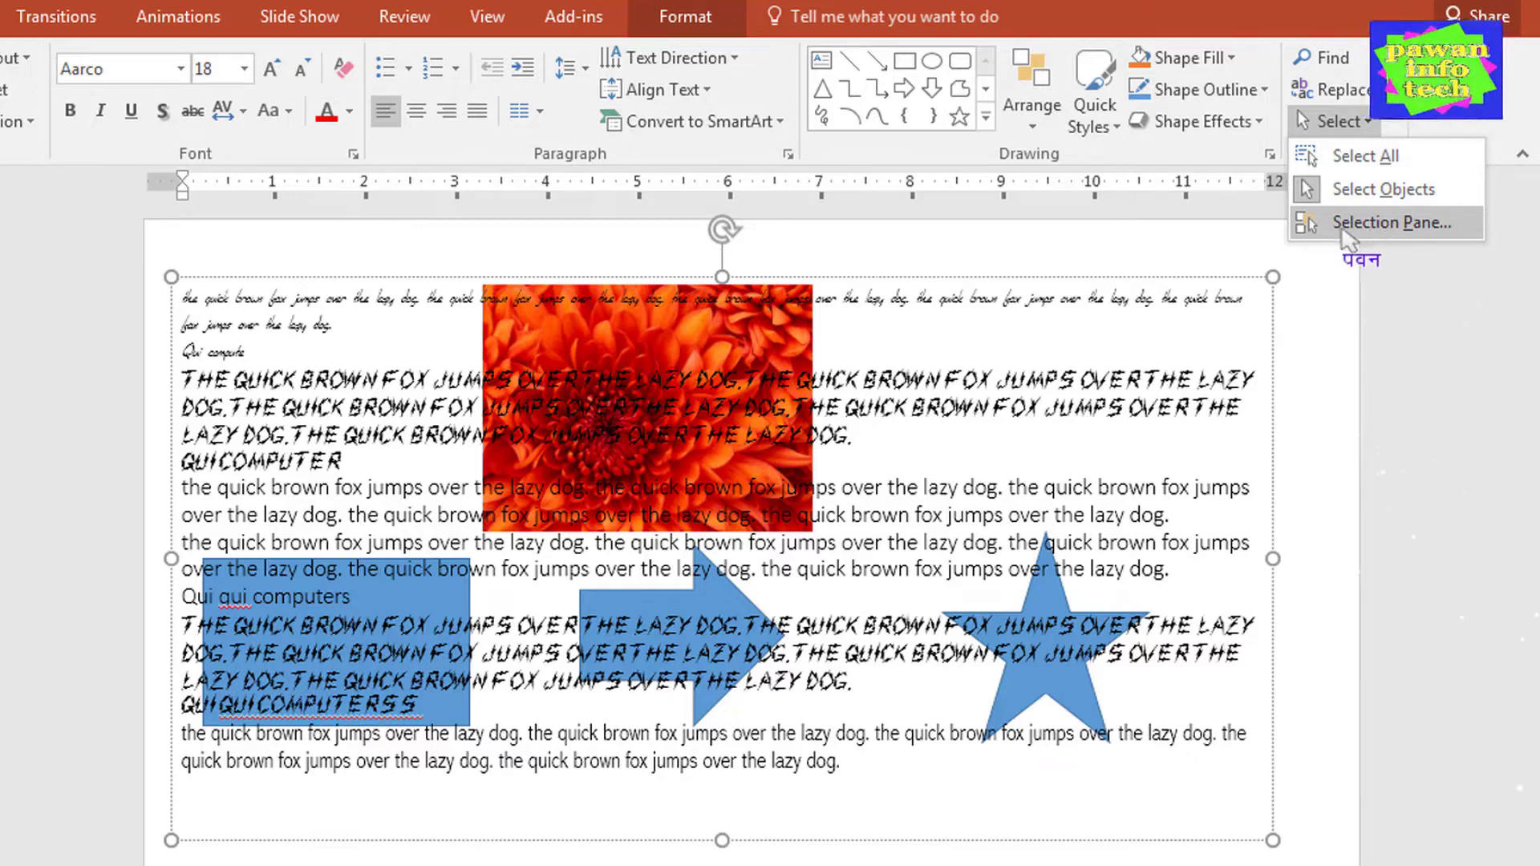
- Open the Selection Pane and pick TextBox 3 from the object list
left_click(1367, 227)
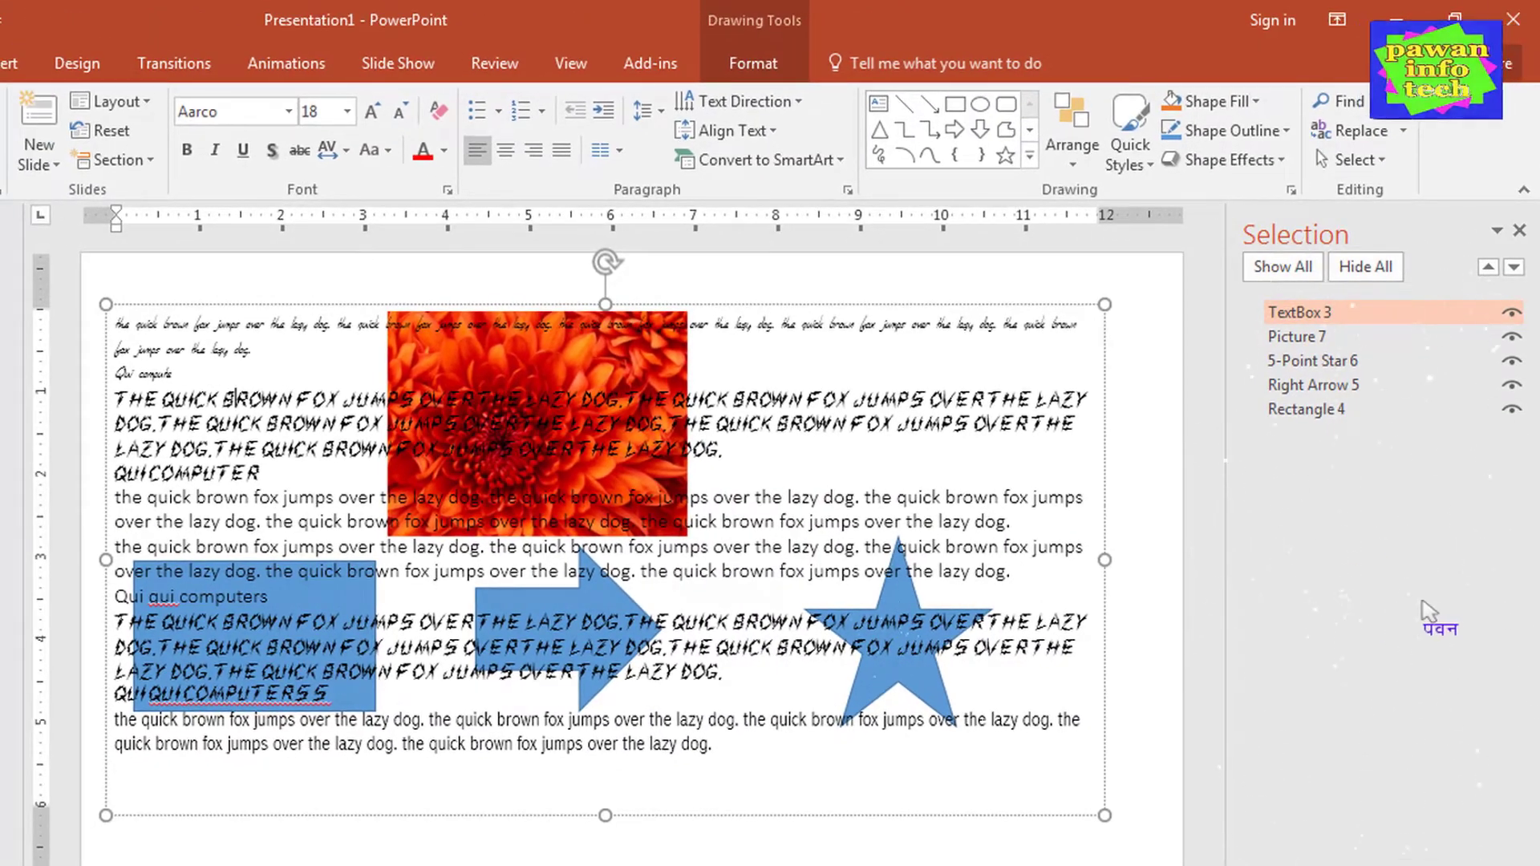
left_click(906, 290)
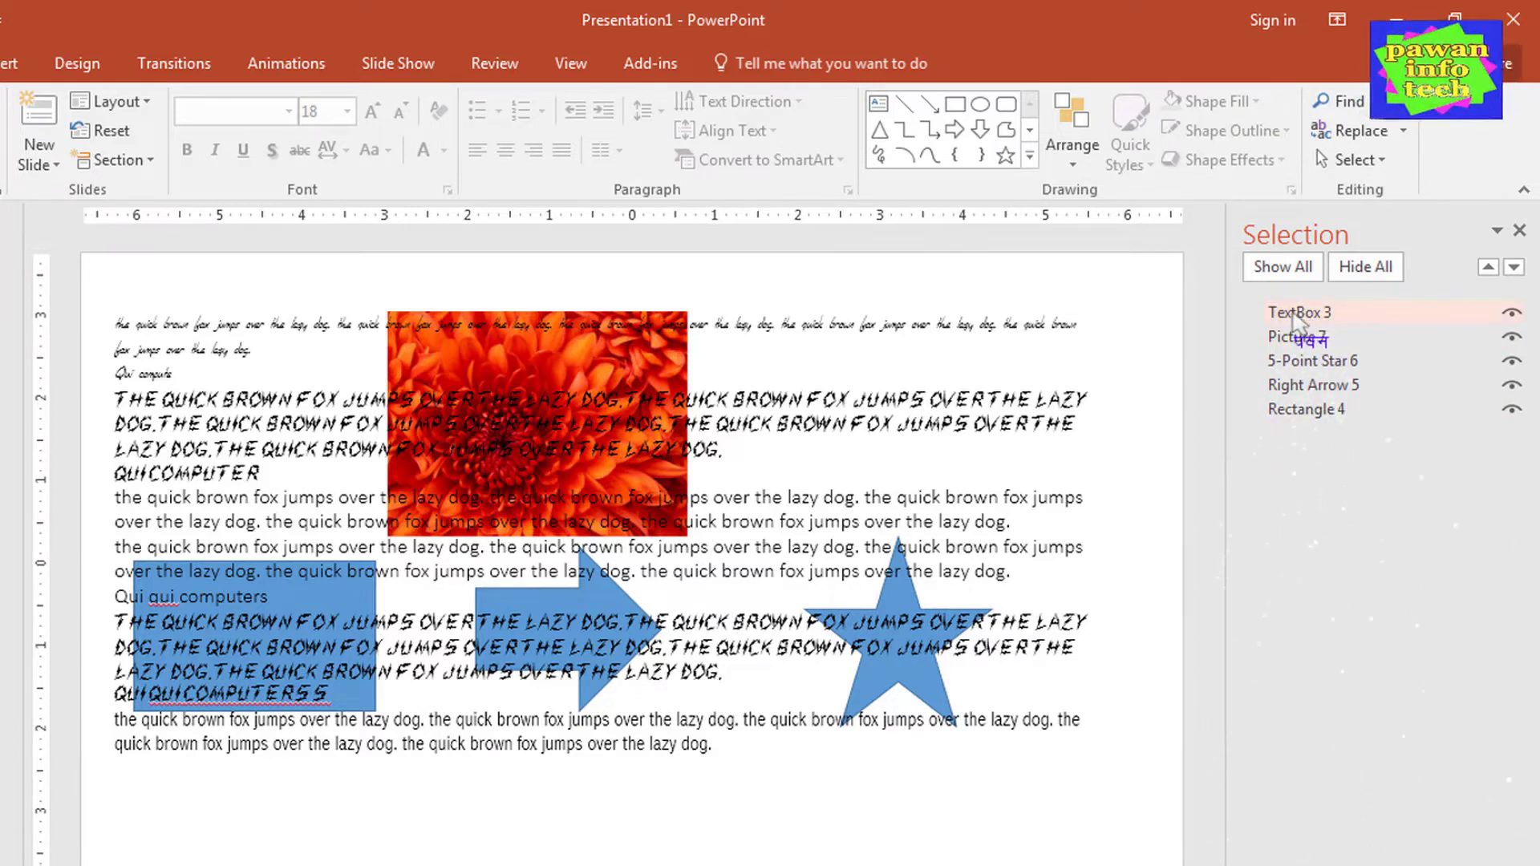
left_click(1303, 314)
- Give the text box a custom name in the Selection Pane
left_click(1312, 314)
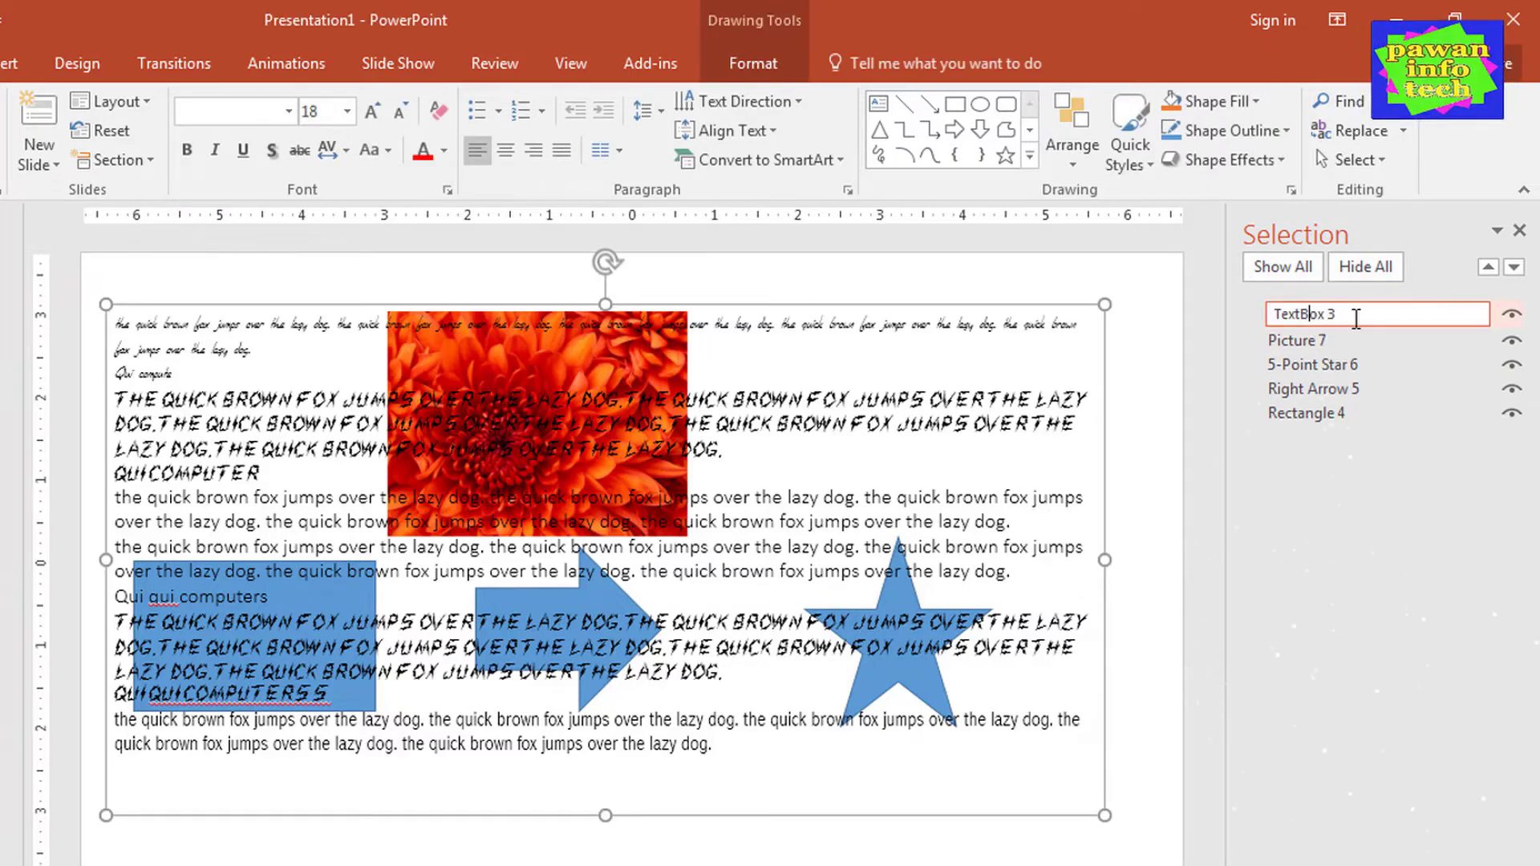
left_click_drag(1341, 318, 1259, 325)
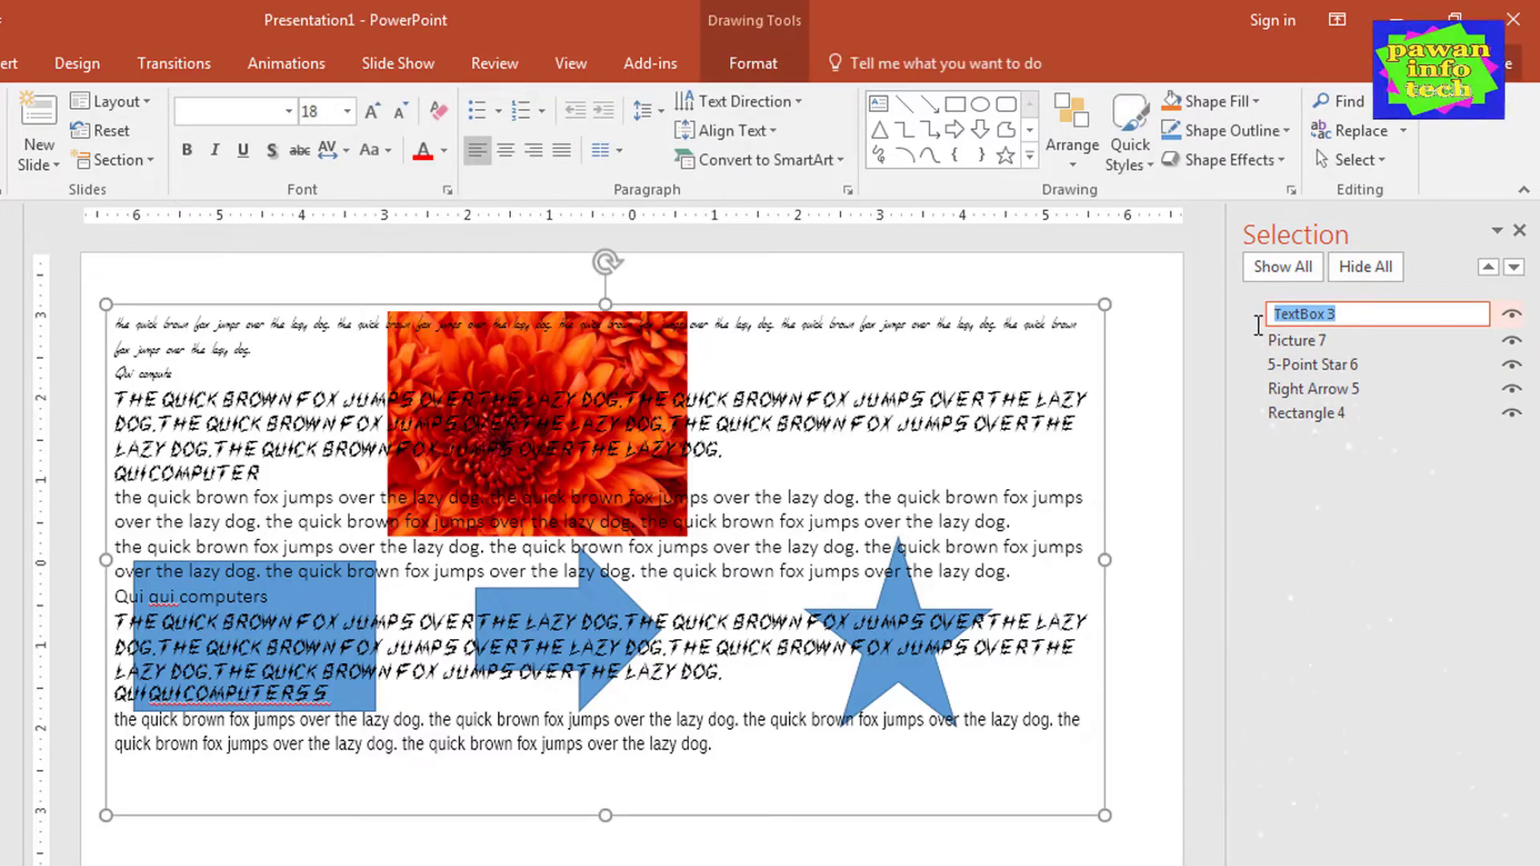
type("pl")
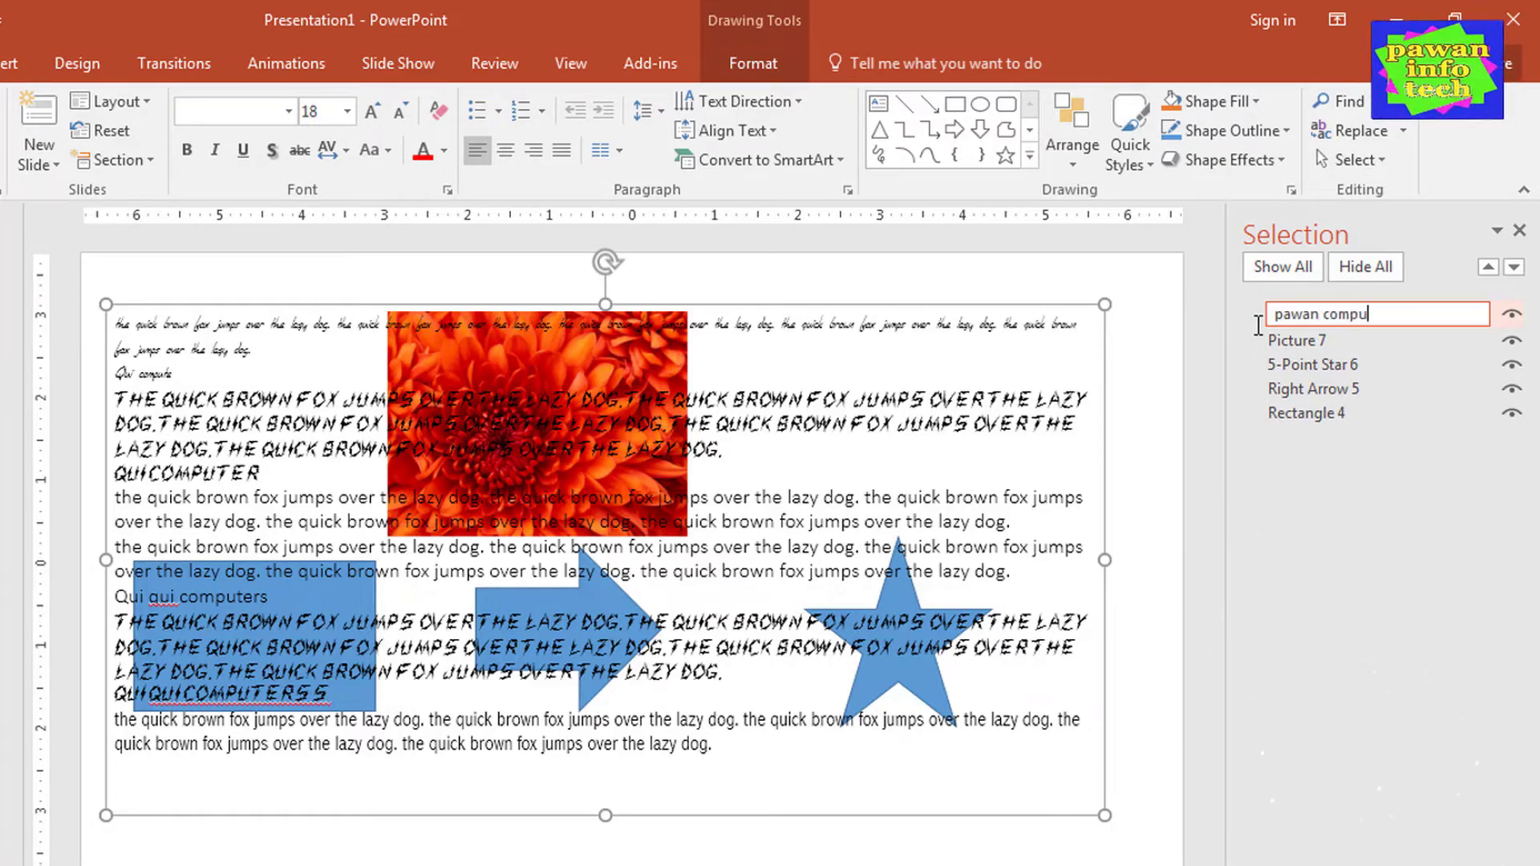
type("ter 1")
key("Return")
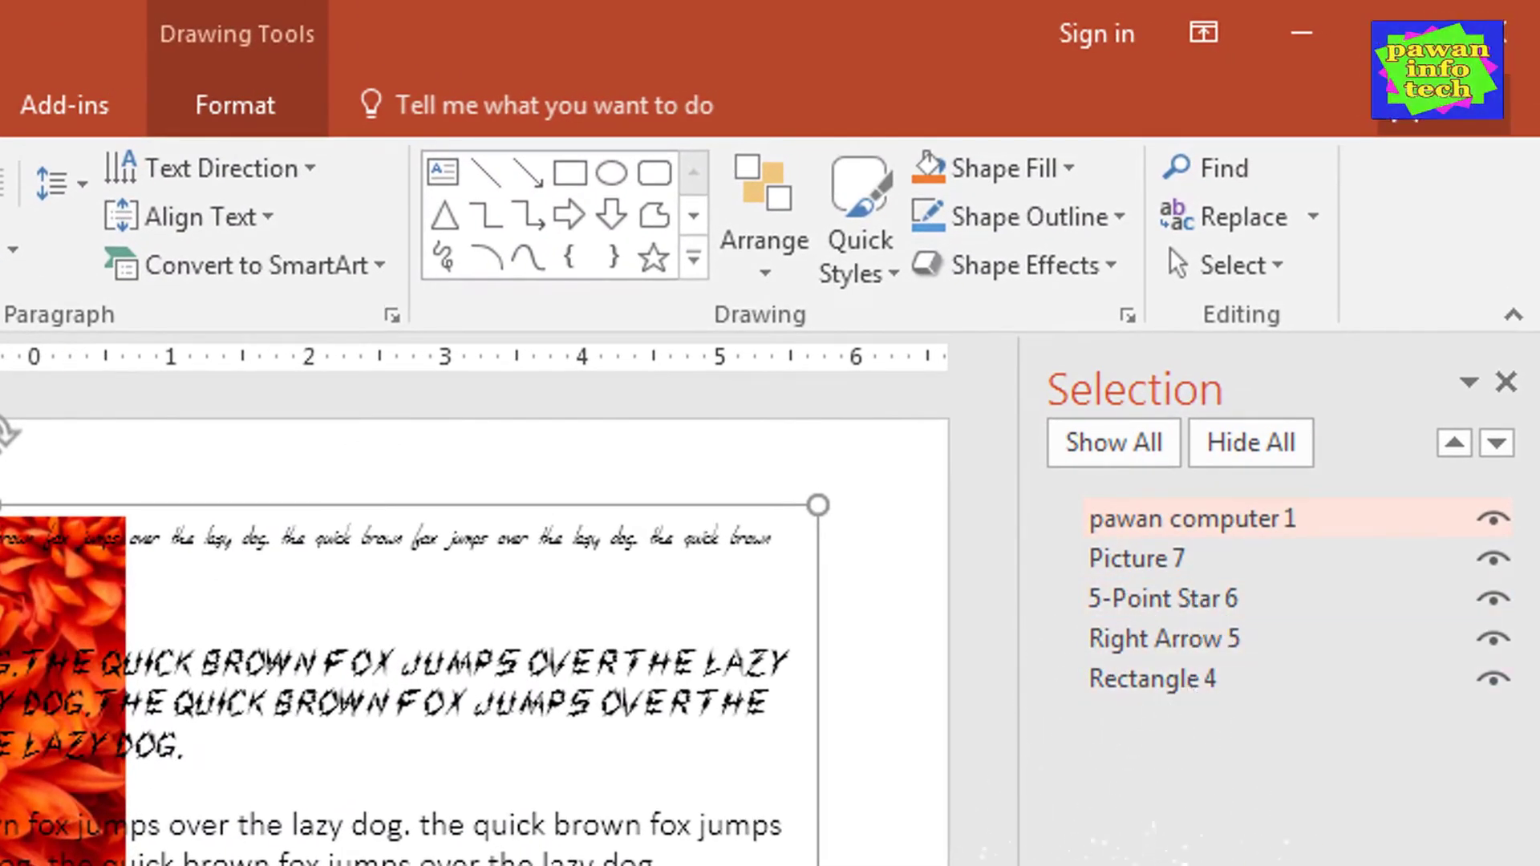
- Rename Rectangle 4 to 'shape 1' and Right Arrow 5 to 'shape 2'
left_click(1157, 685, "ctrl")
left_click(1159, 686)
left_click(1160, 682)
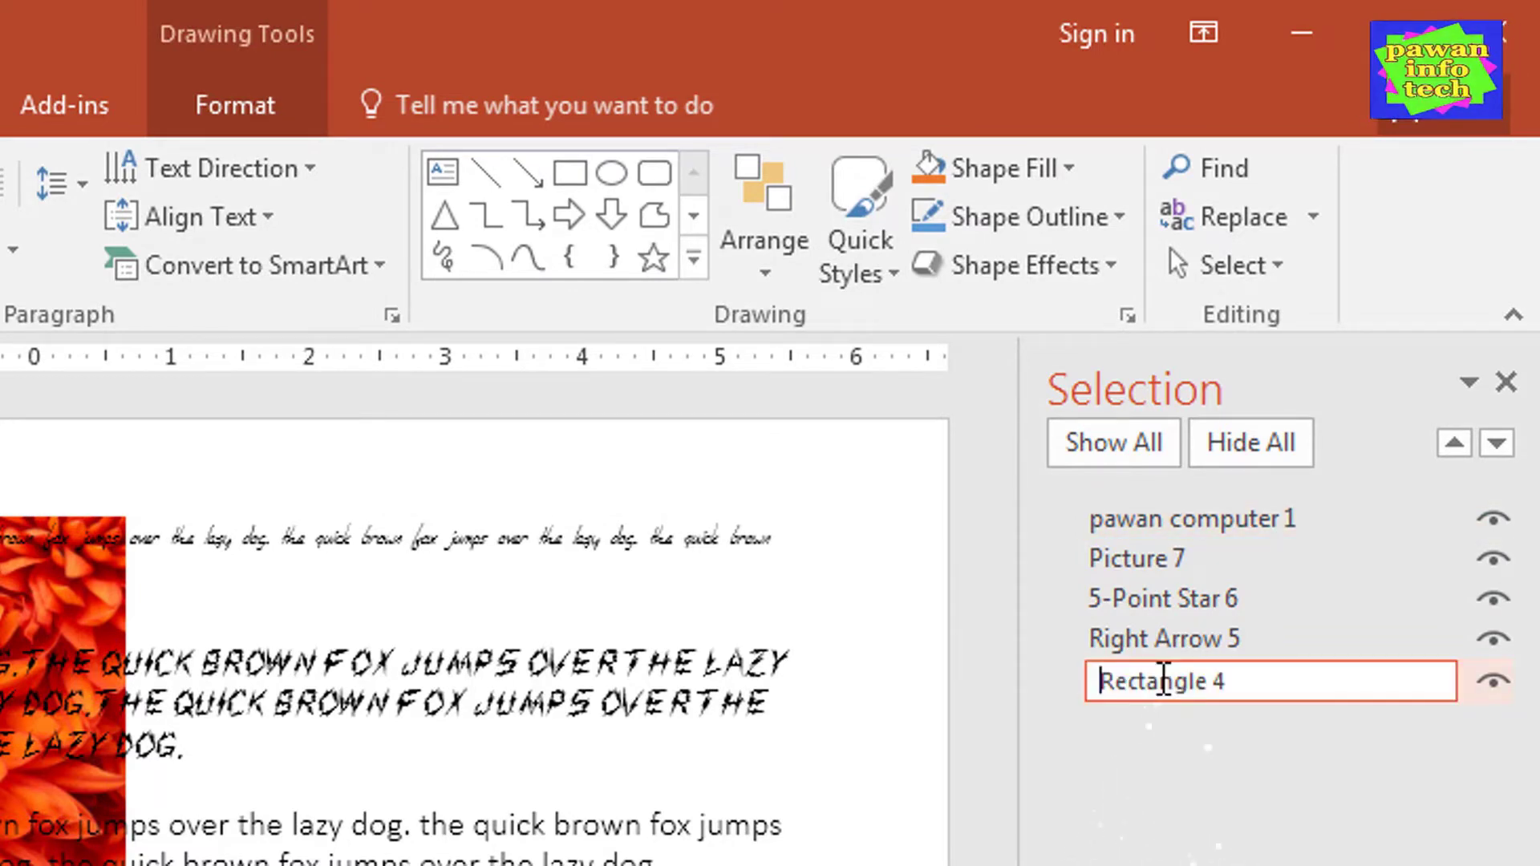
left_click_drag(1257, 681, 1103, 696)
type("s")
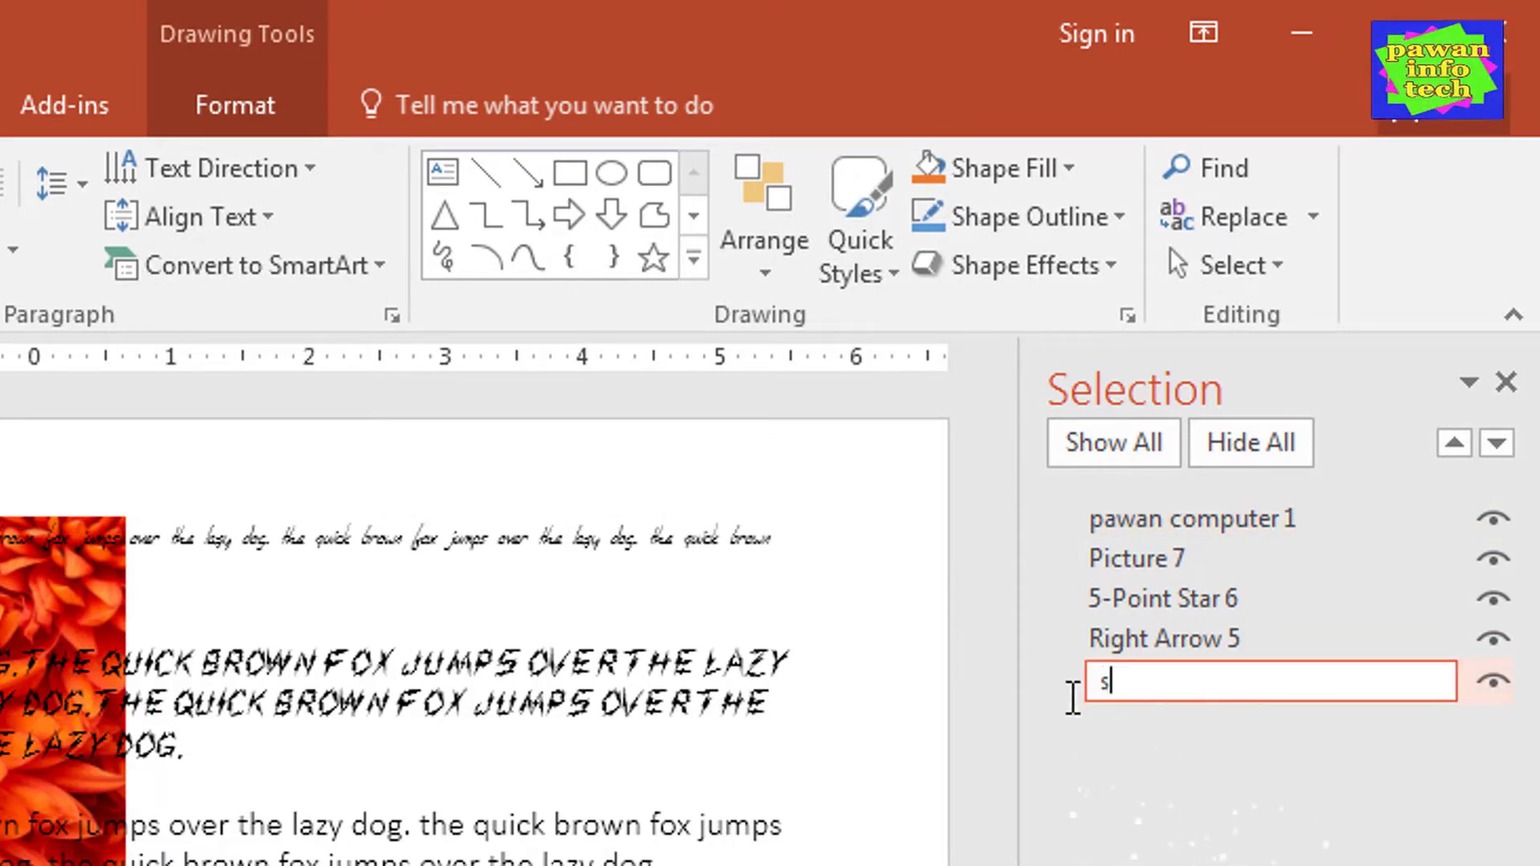
type("hape 1")
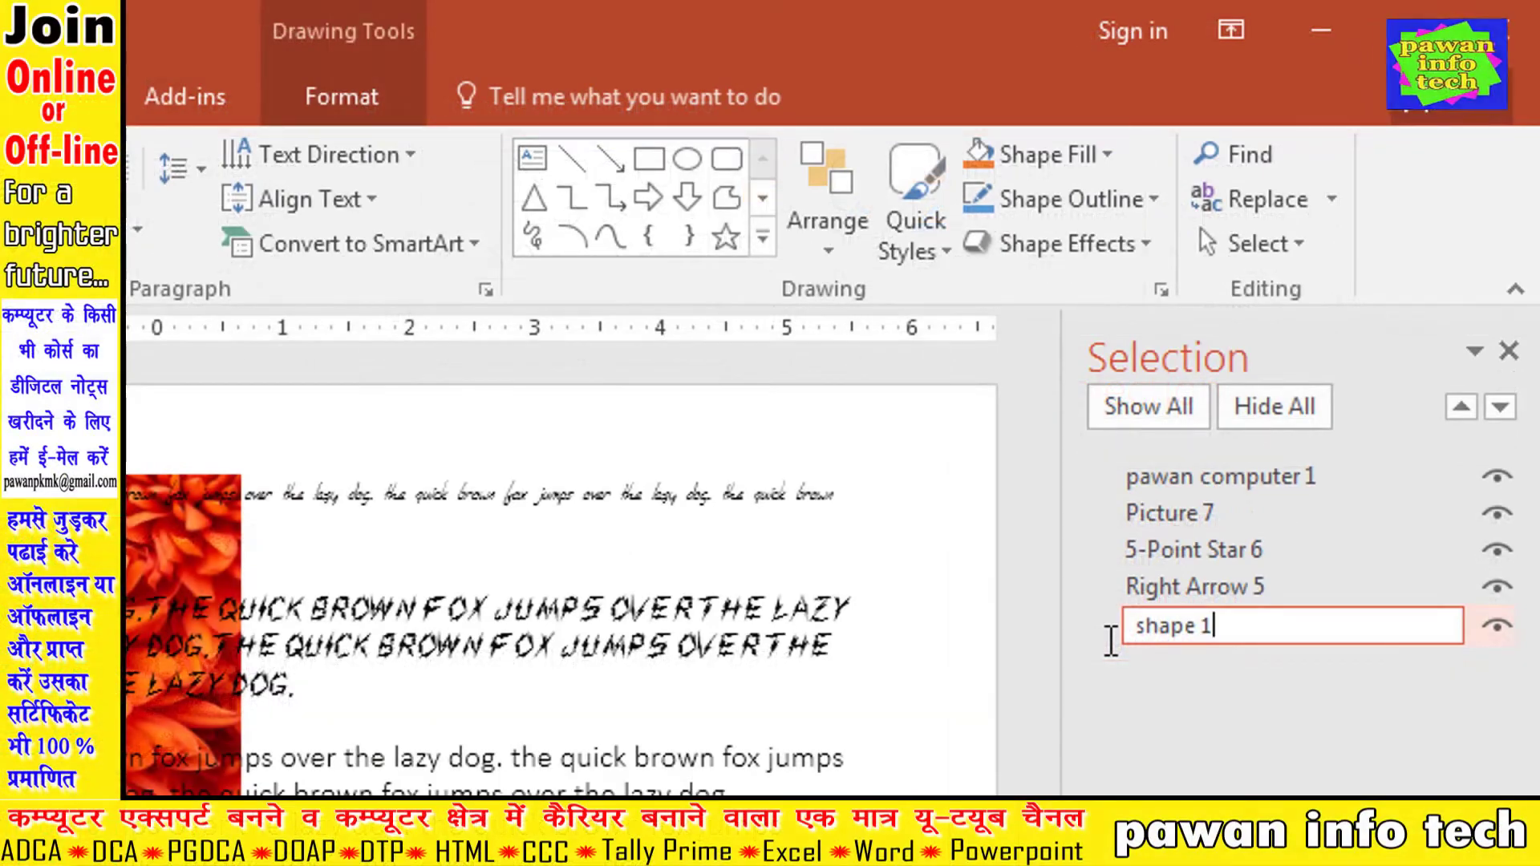
key("Return")
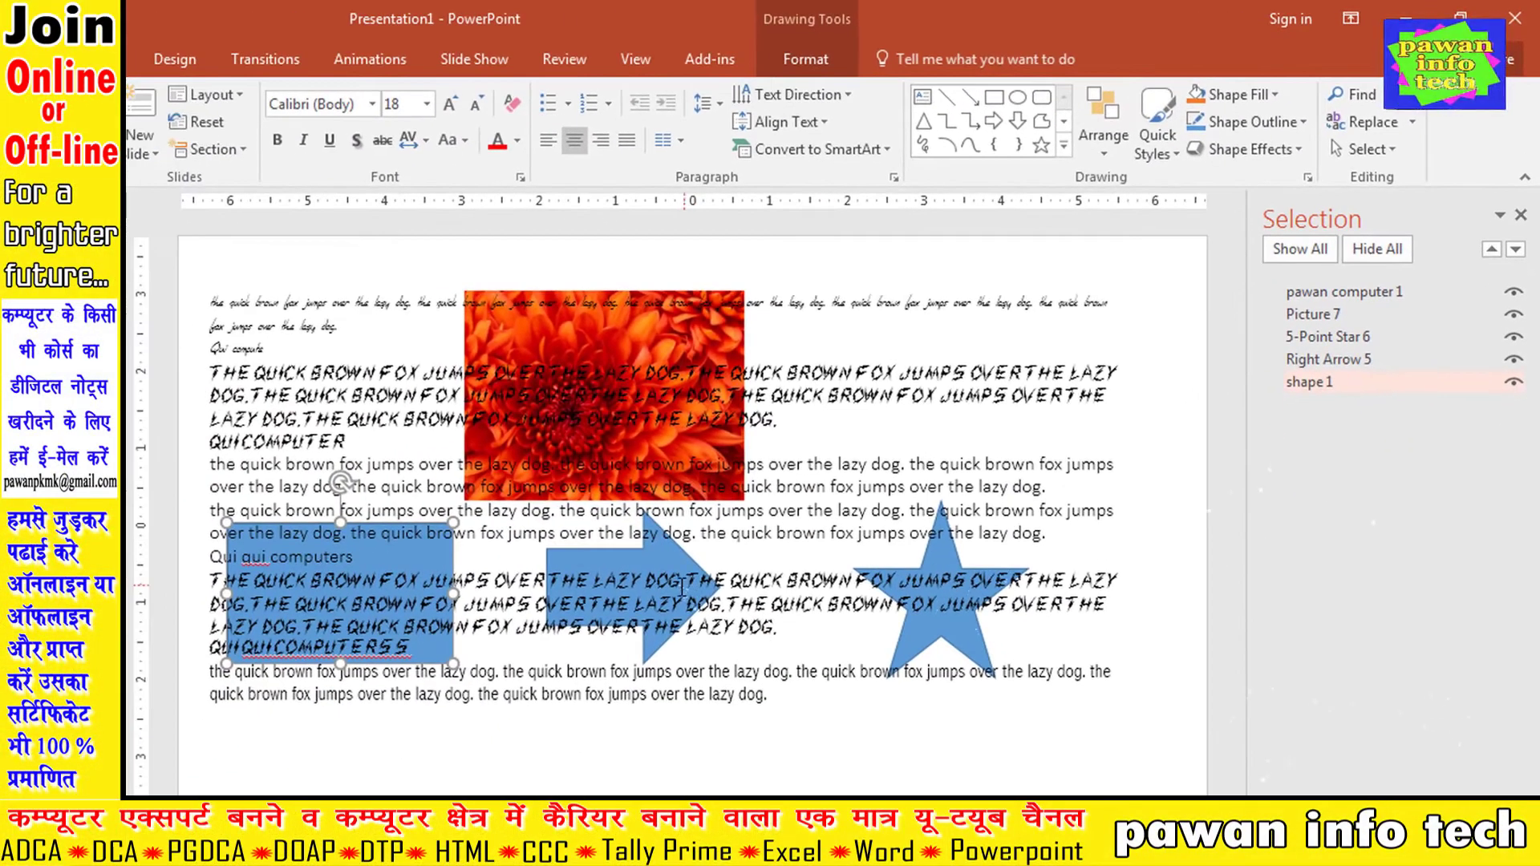
left_click(1333, 364)
left_click(1334, 361)
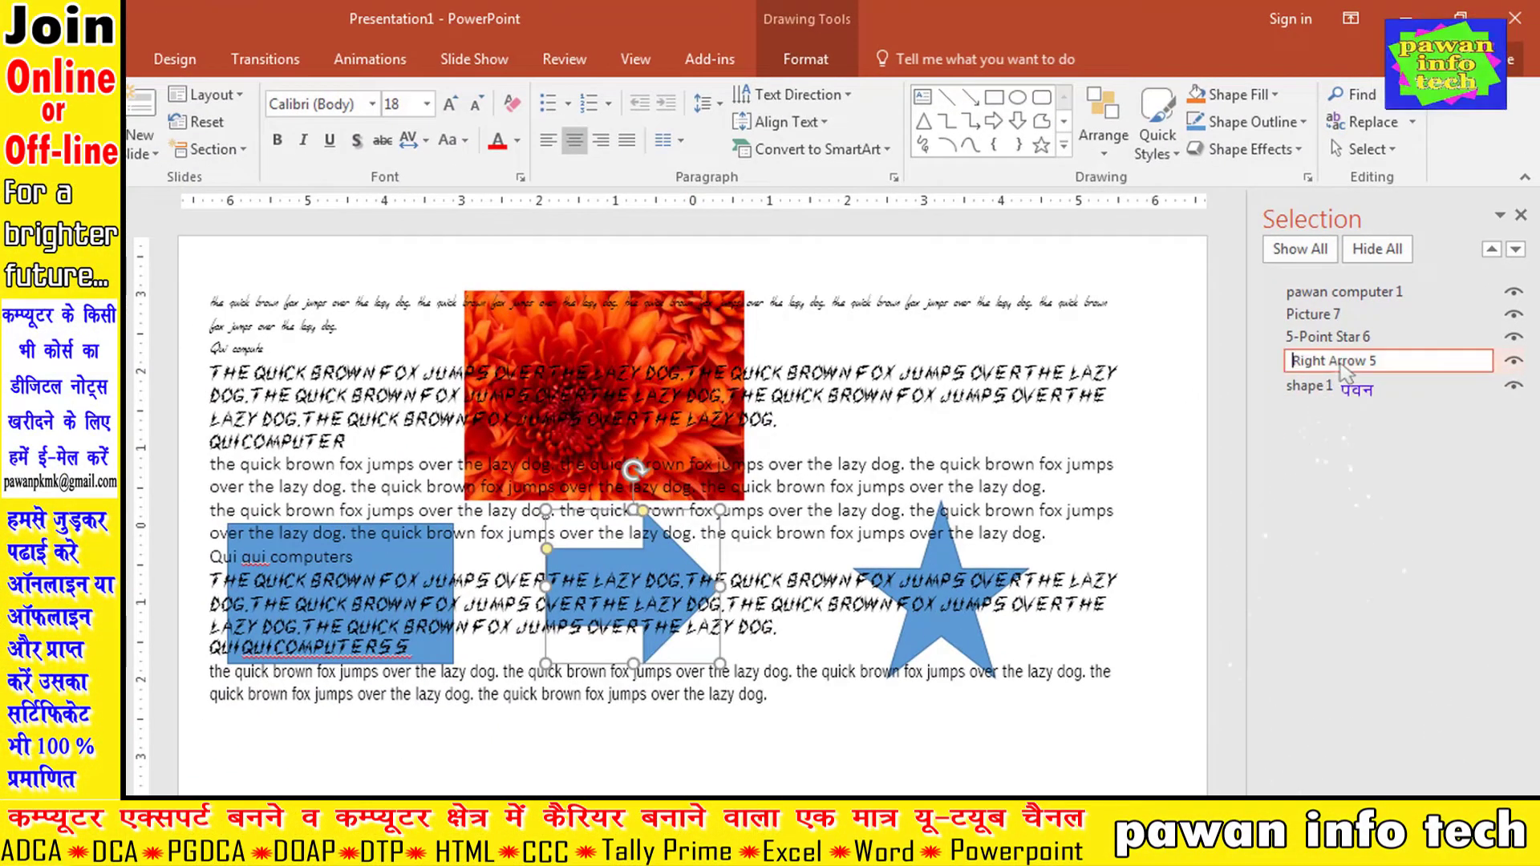
key("BackSpace")
type("shape")
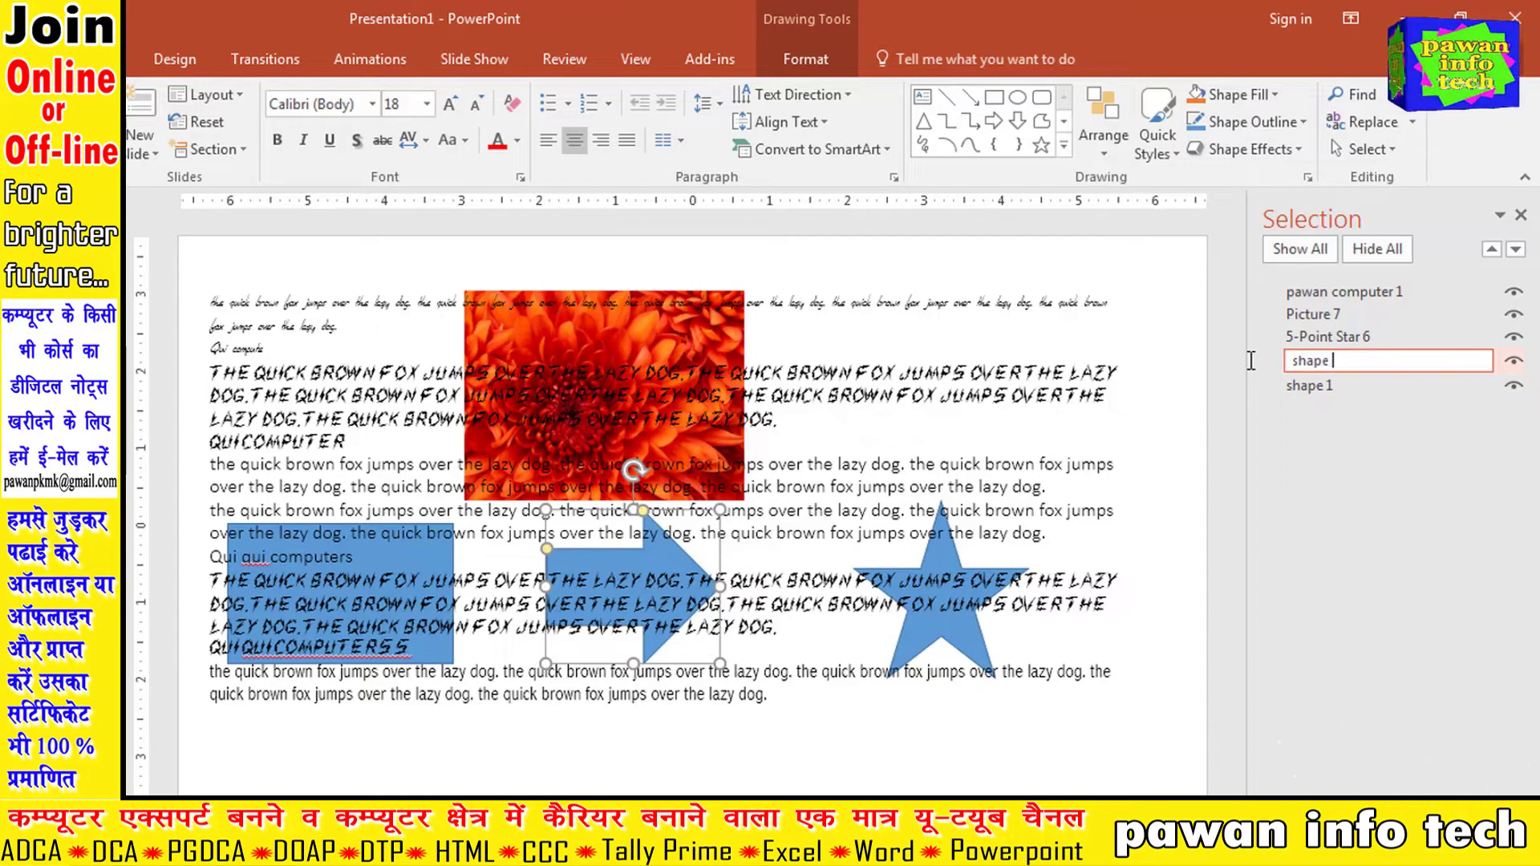
type("2")
key("Return")
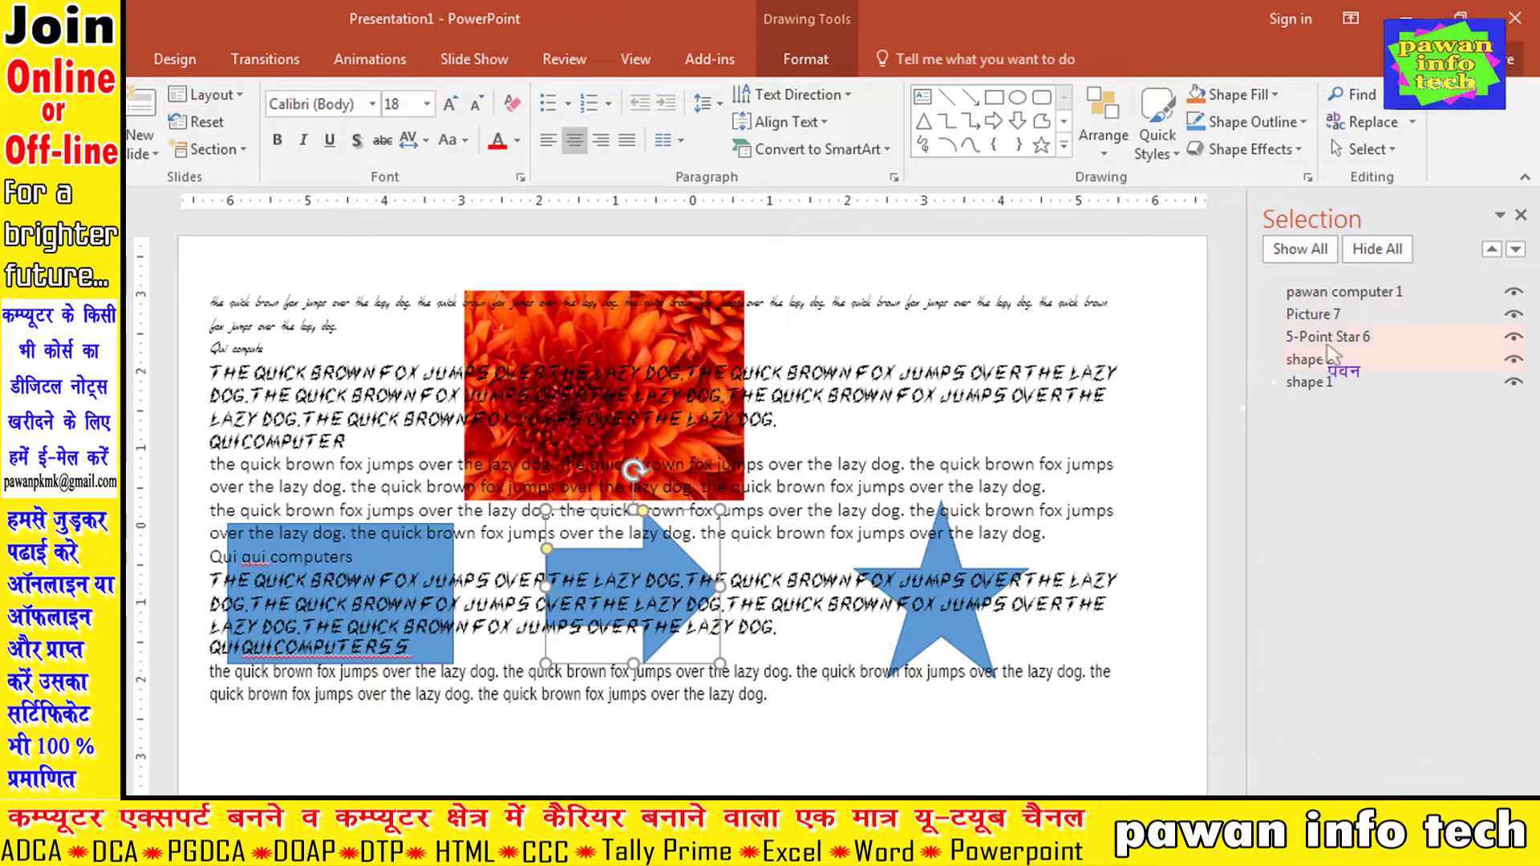
- Rename 5-Point Star 6 to 'shape 3' and the flower picture to 'shape 4'
left_click(1327, 341)
left_click(1331, 339)
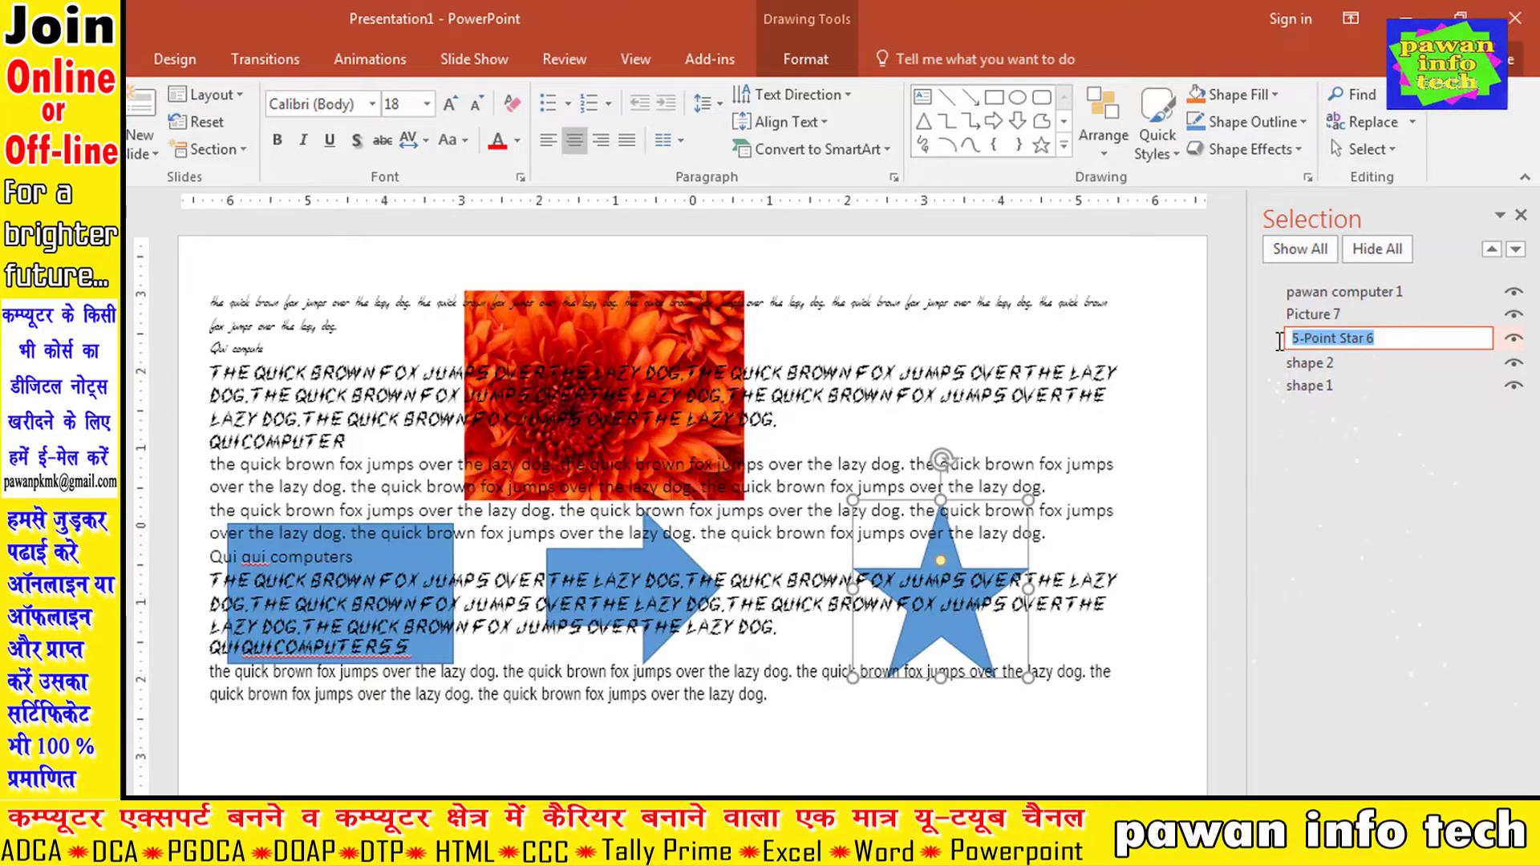
type("shape 2")
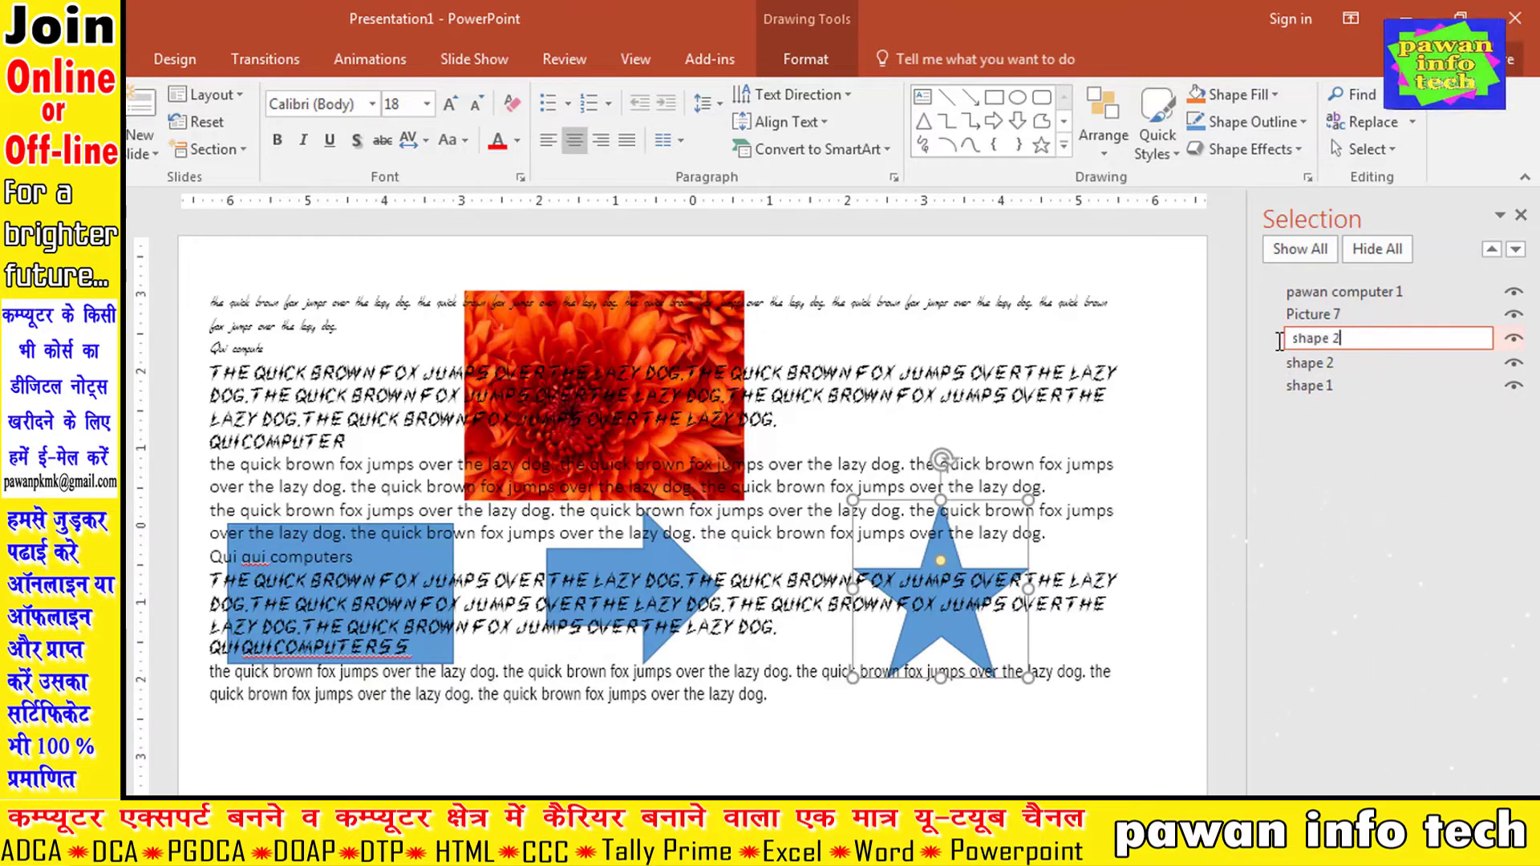
key("BackSpace")
type("3")
key("Return")
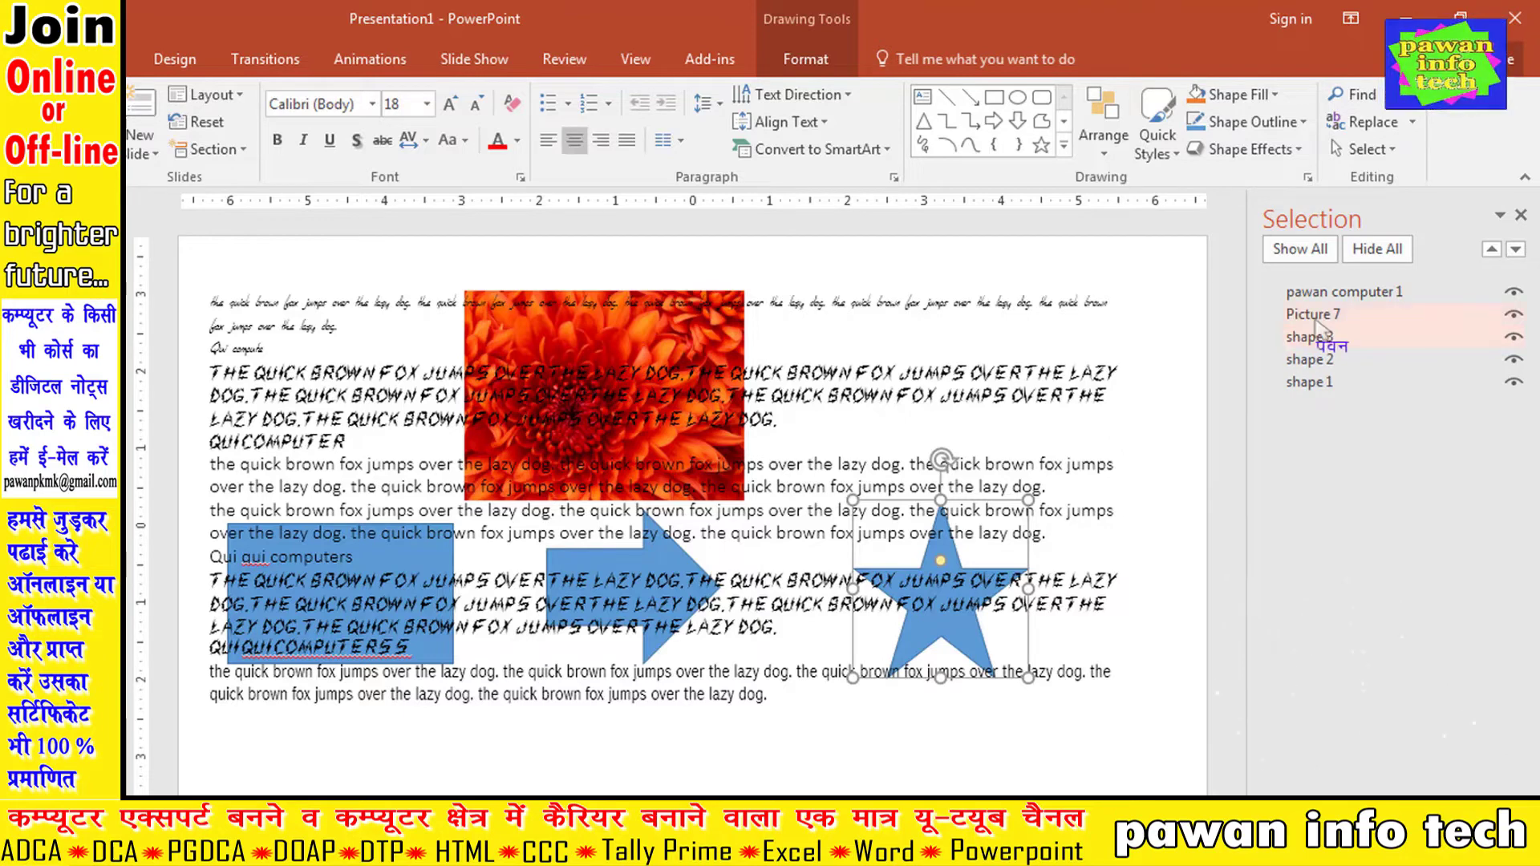
left_click(1315, 314)
left_click(1327, 315)
left_click_drag(1359, 318, 1270, 323)
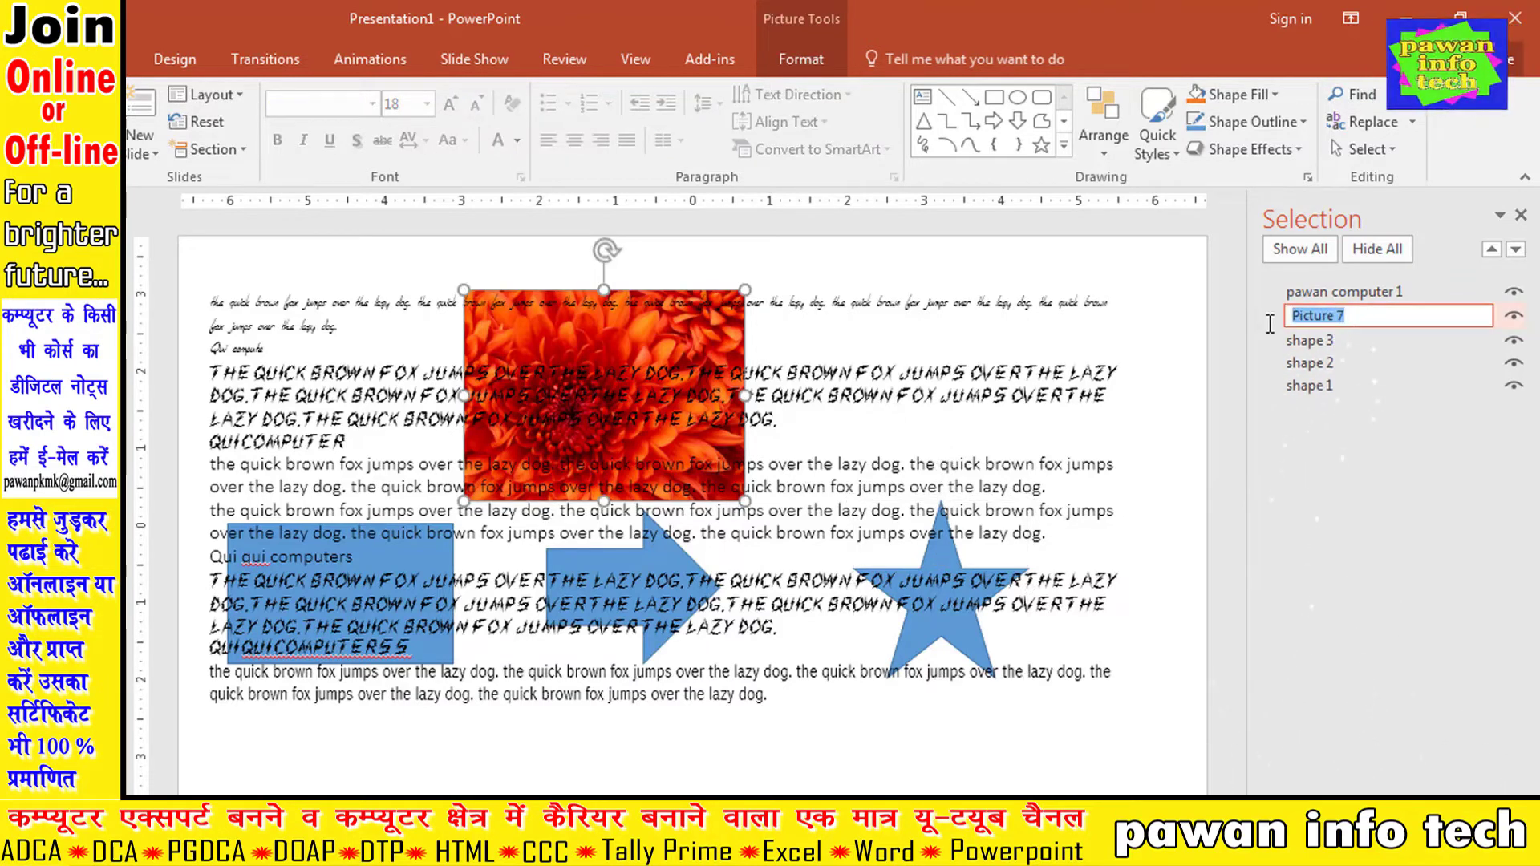
type("shape 4")
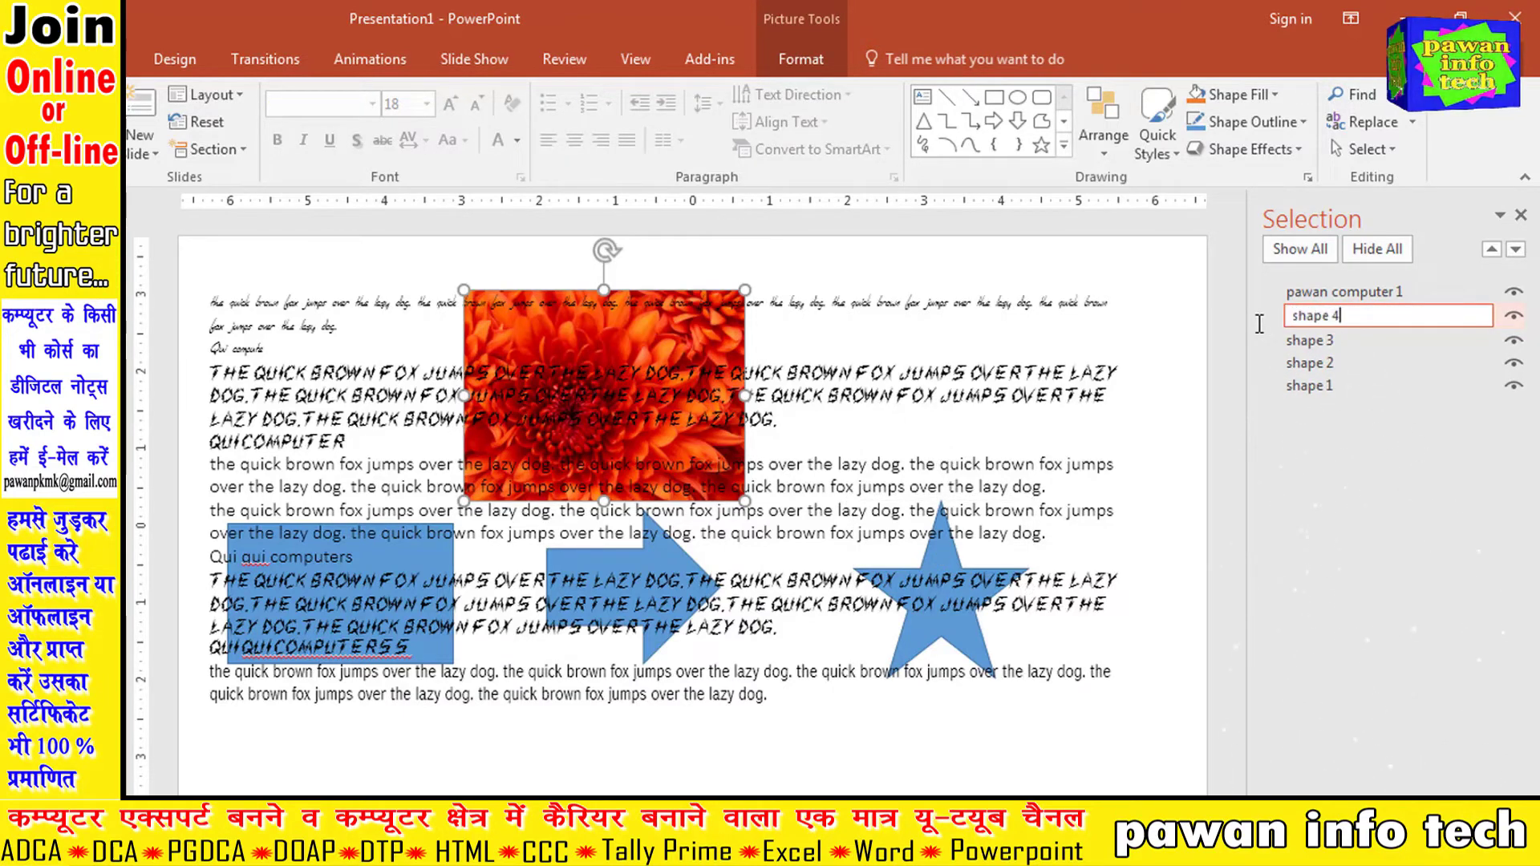
key("Return")
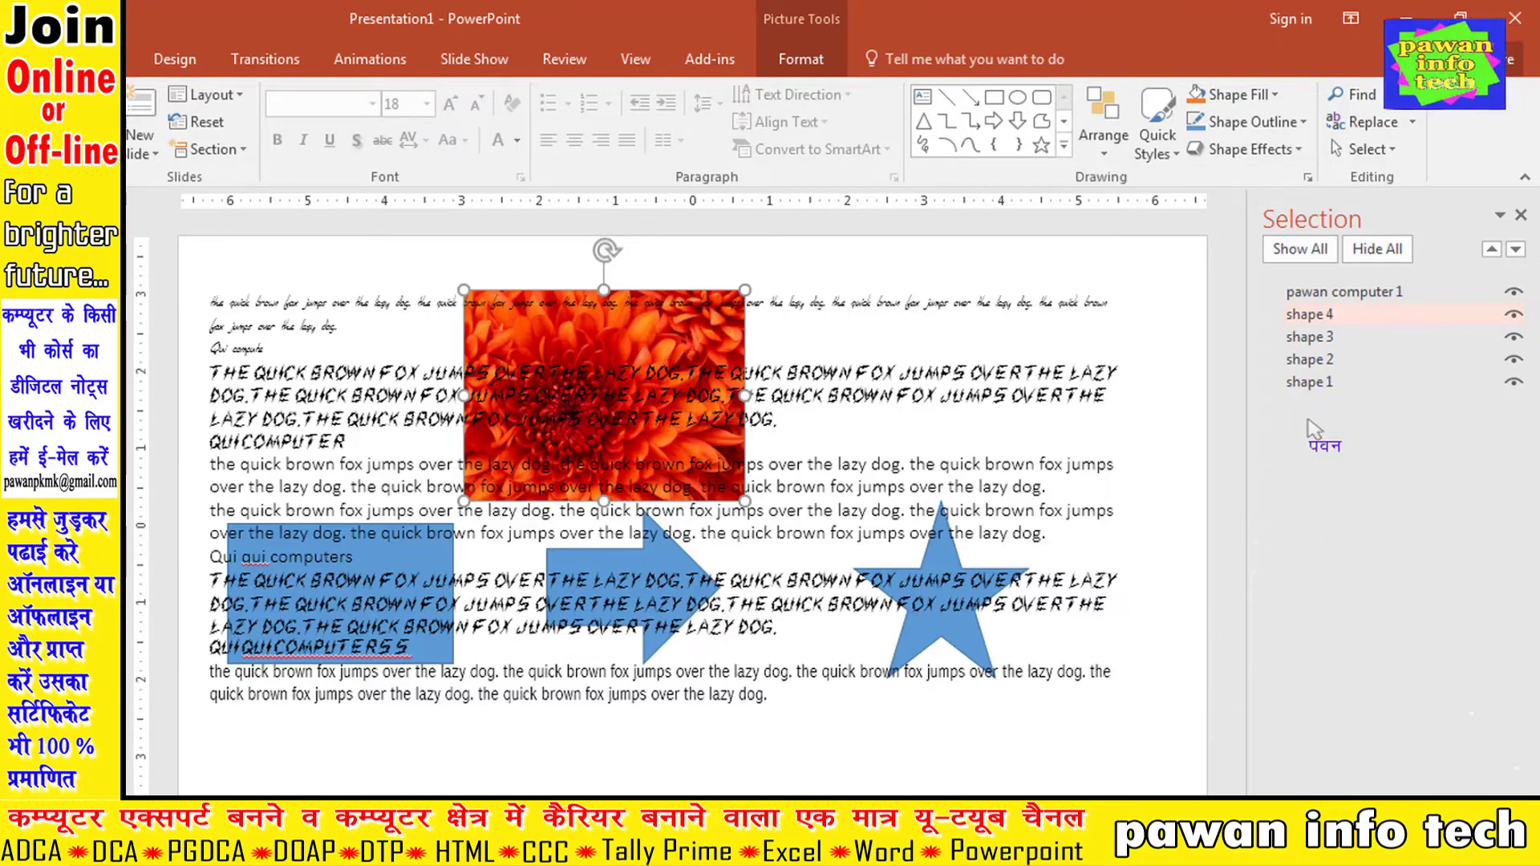
- Try Bring to Front on the text box, then drag it below all objects in the Selection Pane
left_click(1322, 295)
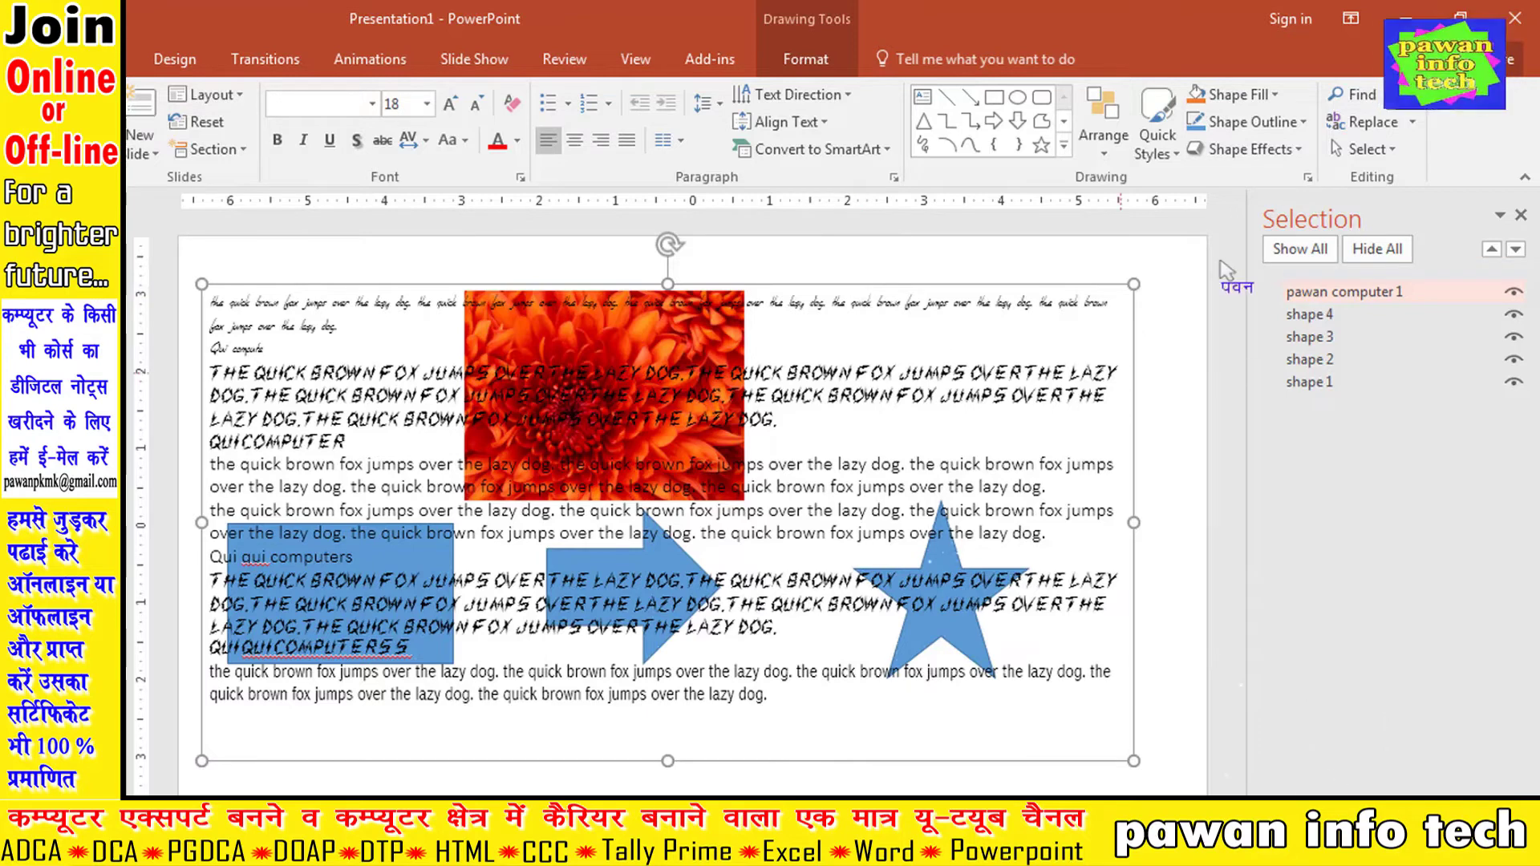
left_click(1103, 128)
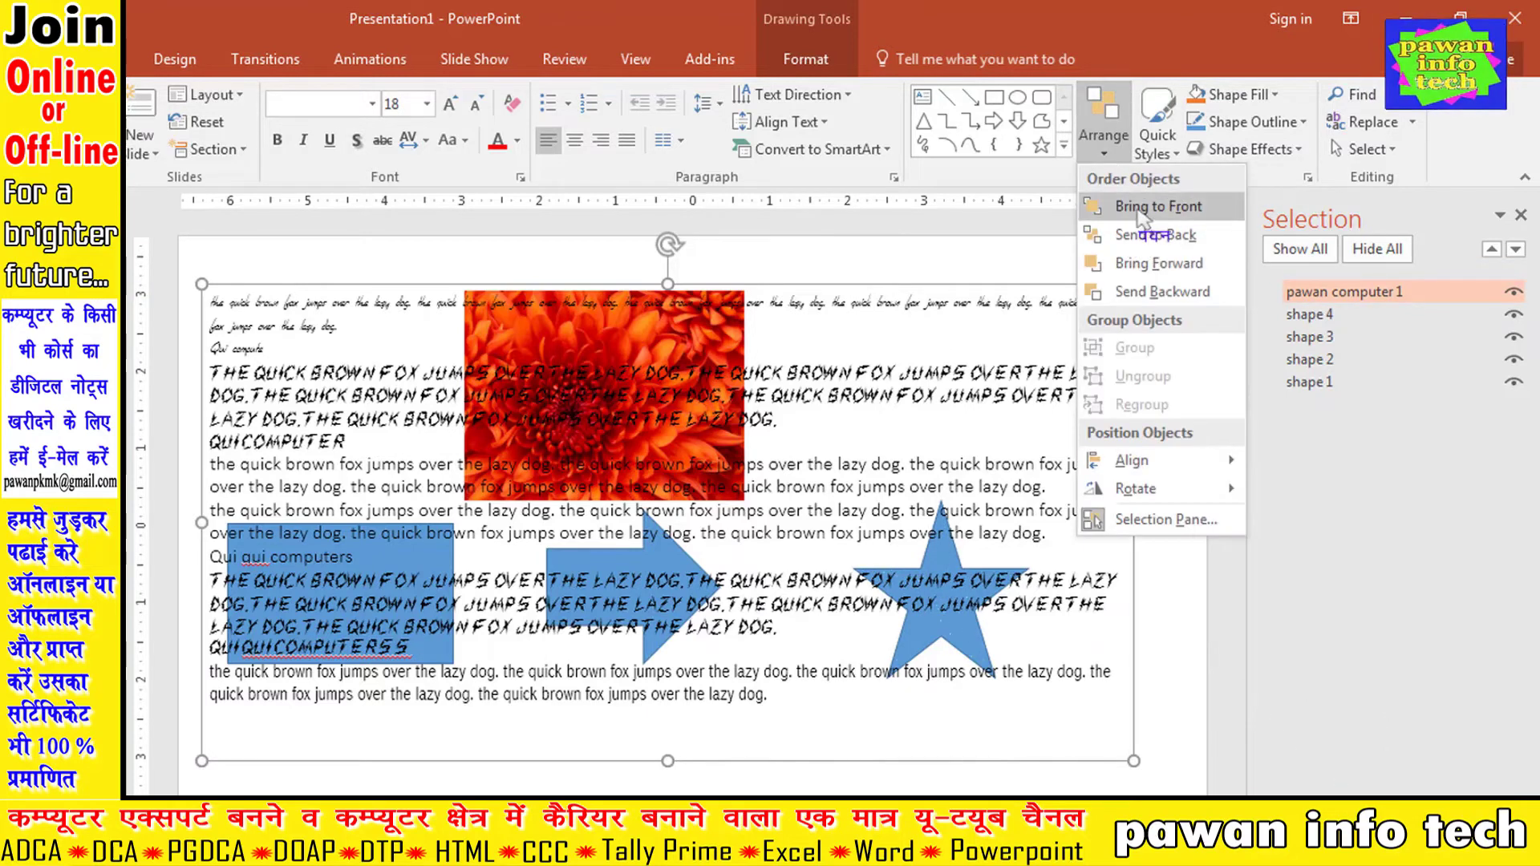
left_click(1171, 198)
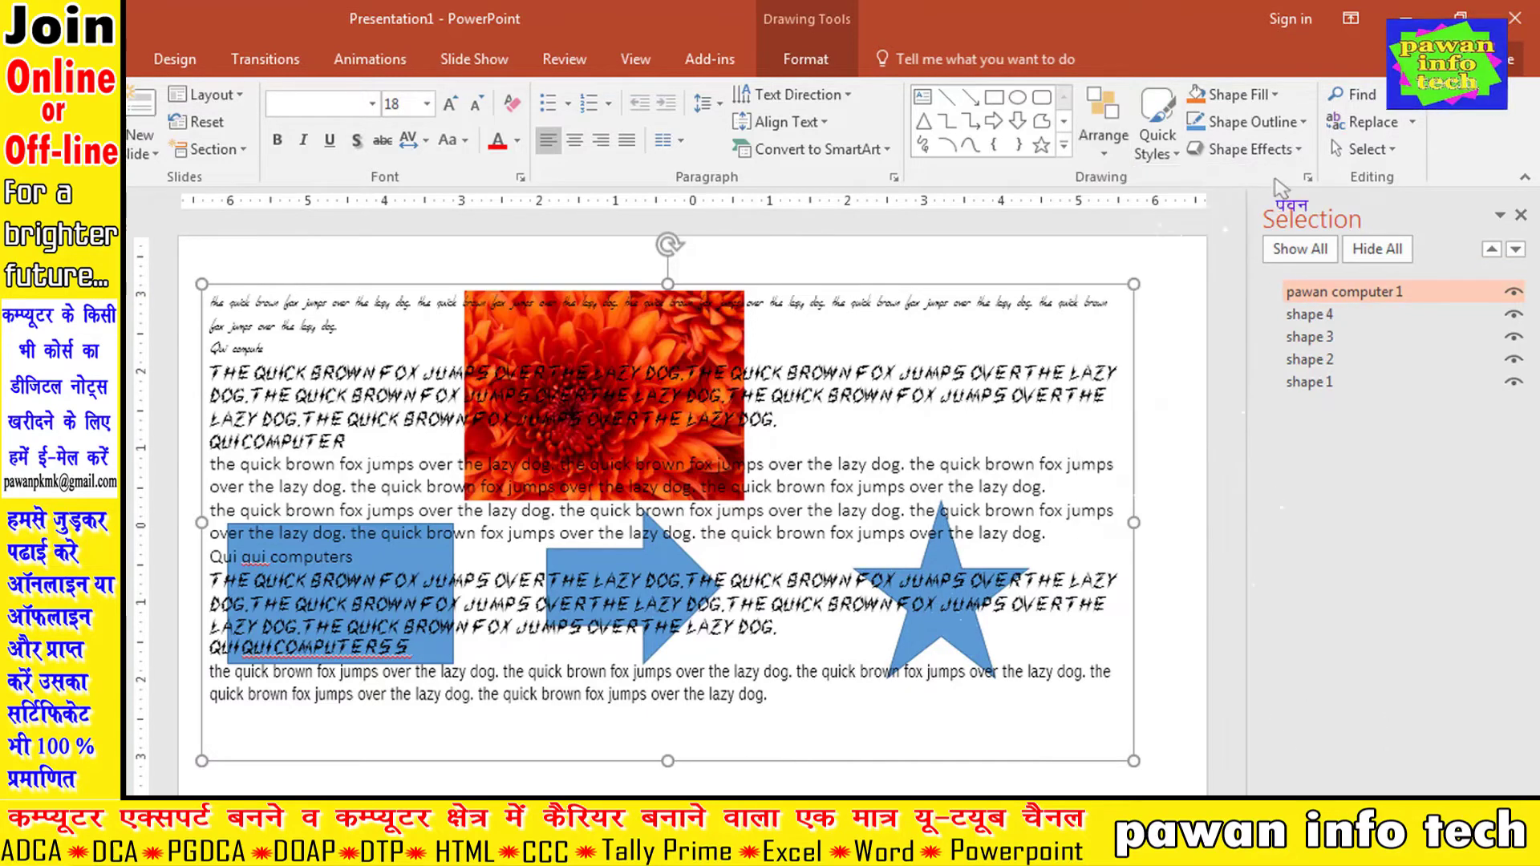
left_click(1104, 155)
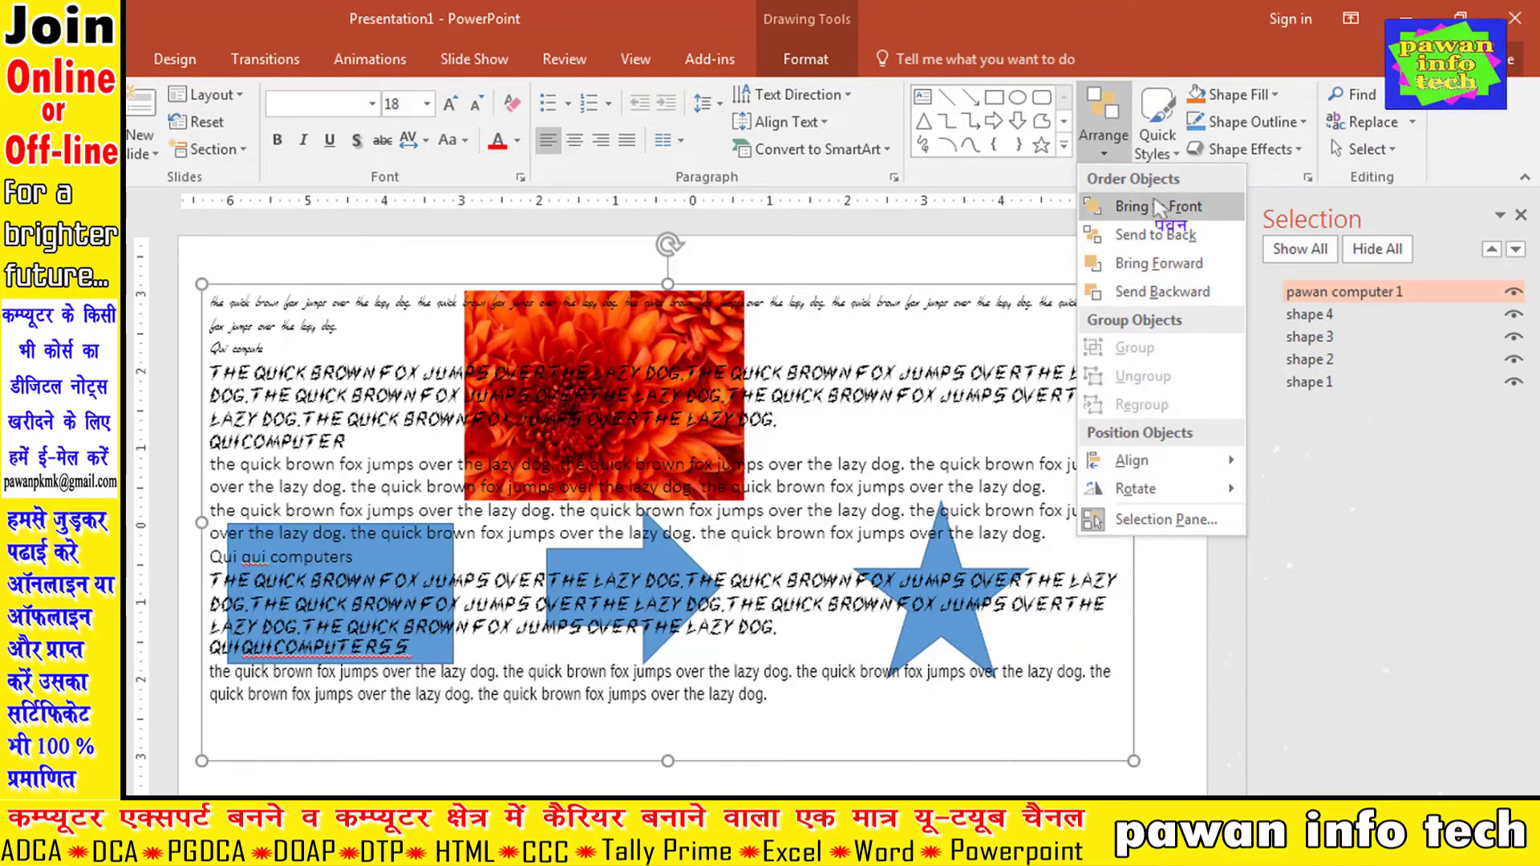
left_click(1305, 479)
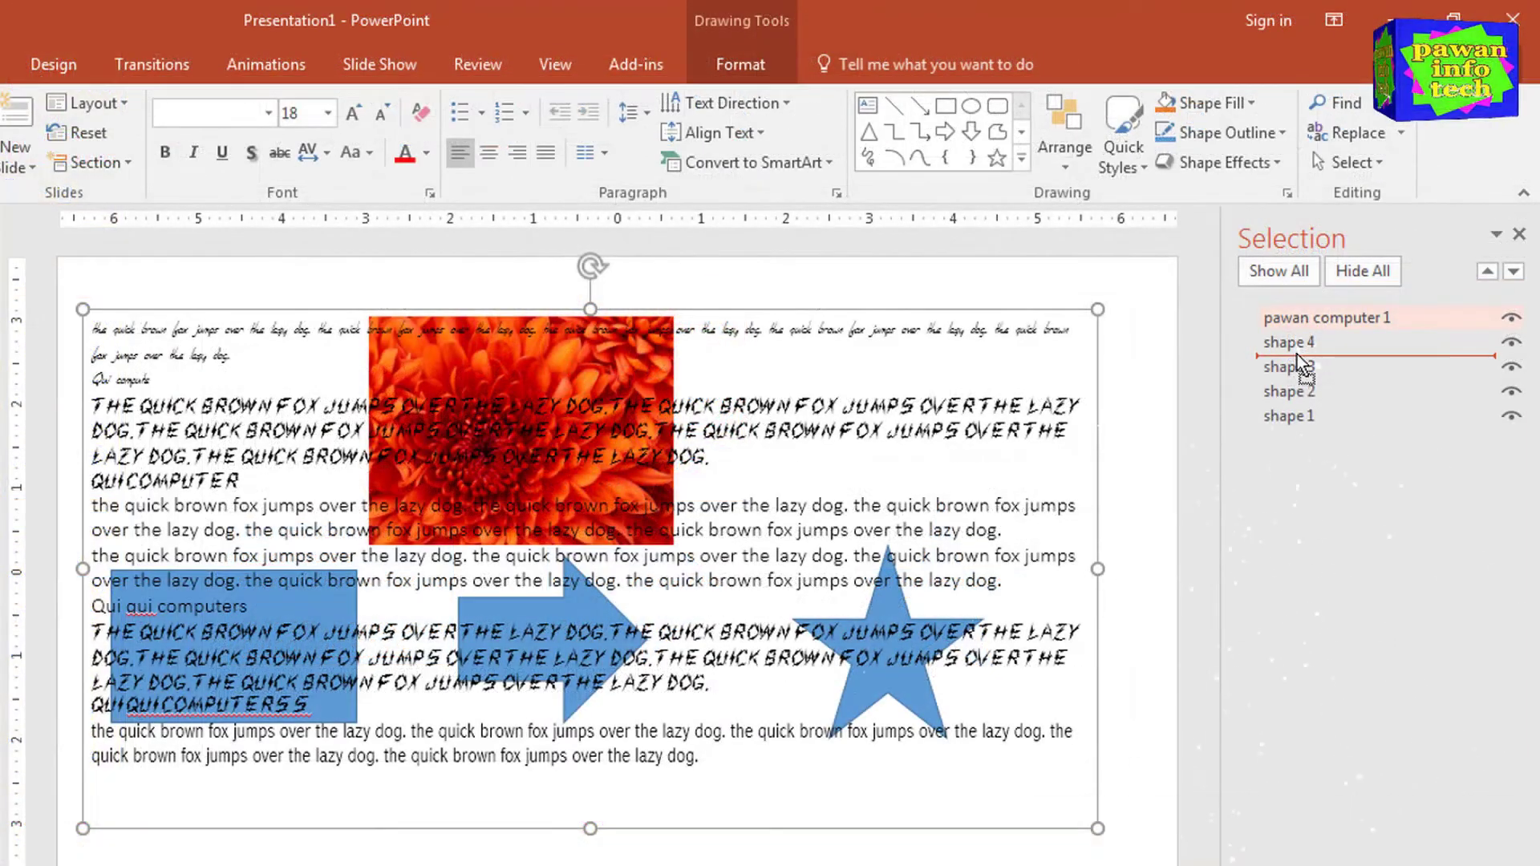
left_click_drag(1322, 303, 1299, 424)
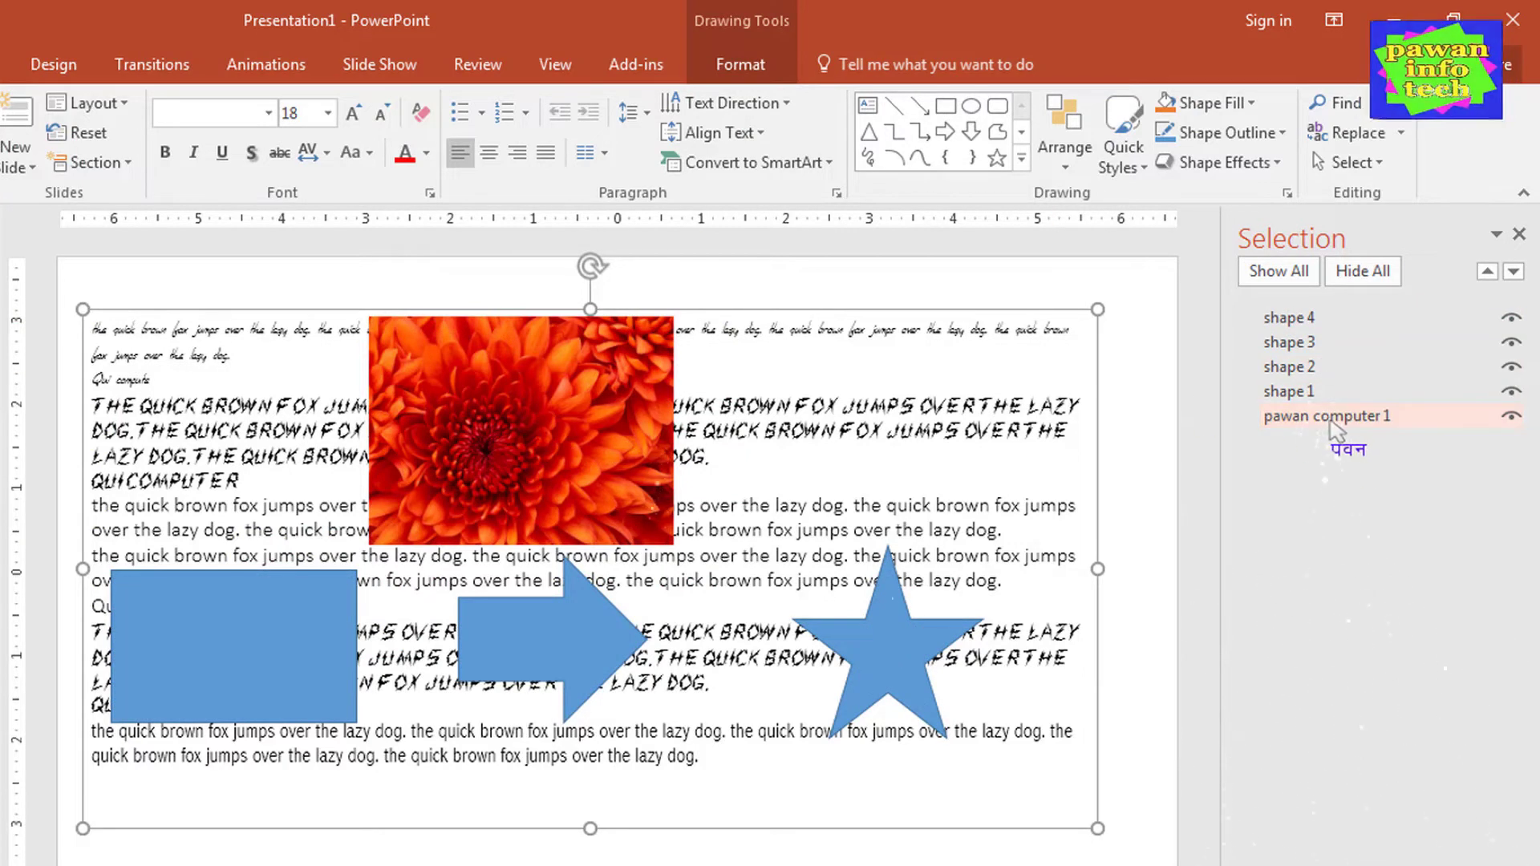
- Move the text box back to the top of the Selection Pane list
left_click(553, 383)
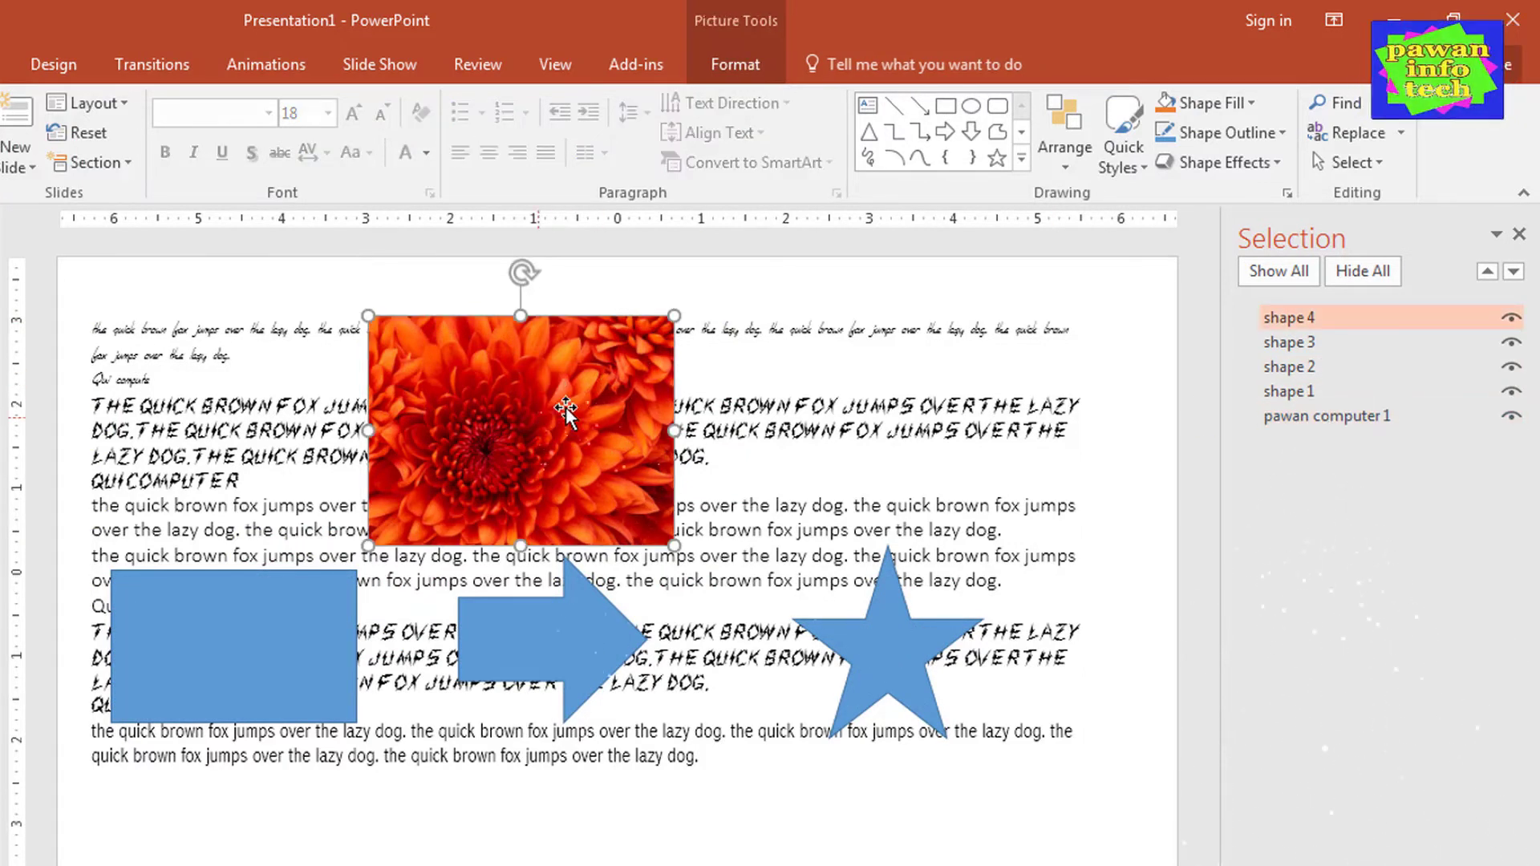
mouse_move(1291, 318)
left_mouse_down()
mouse_move(1301, 386)
mouse_move(1297, 317)
left_mouse_up()
left_click_drag(1323, 416, 1304, 319)
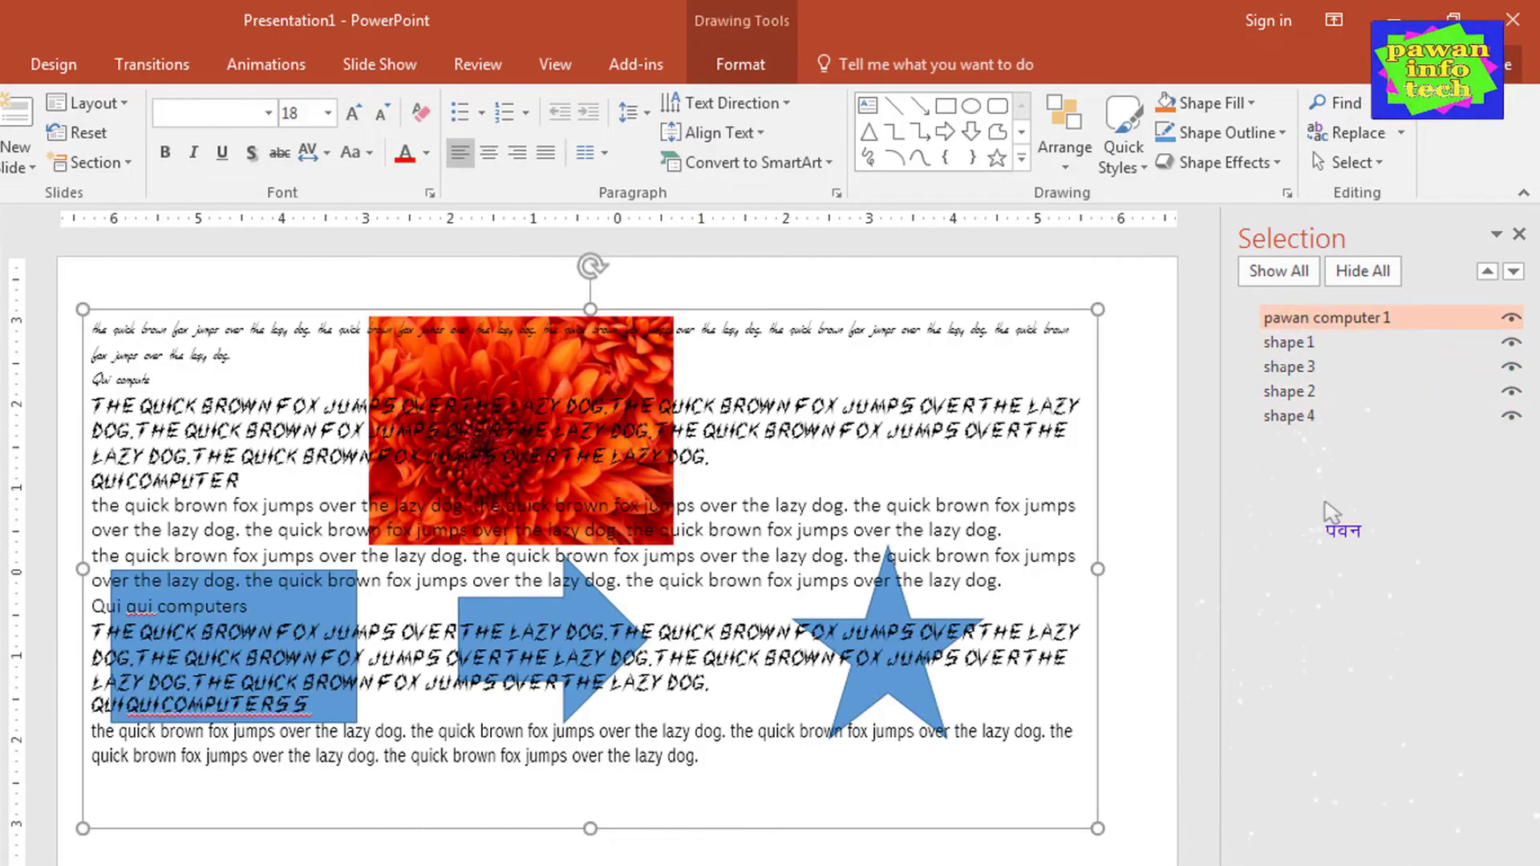
- Reorder shape 4 with the Bring Forward and Send Backward arrows so it sits just below the text box
left_click(1303, 392)
left_click(1315, 415)
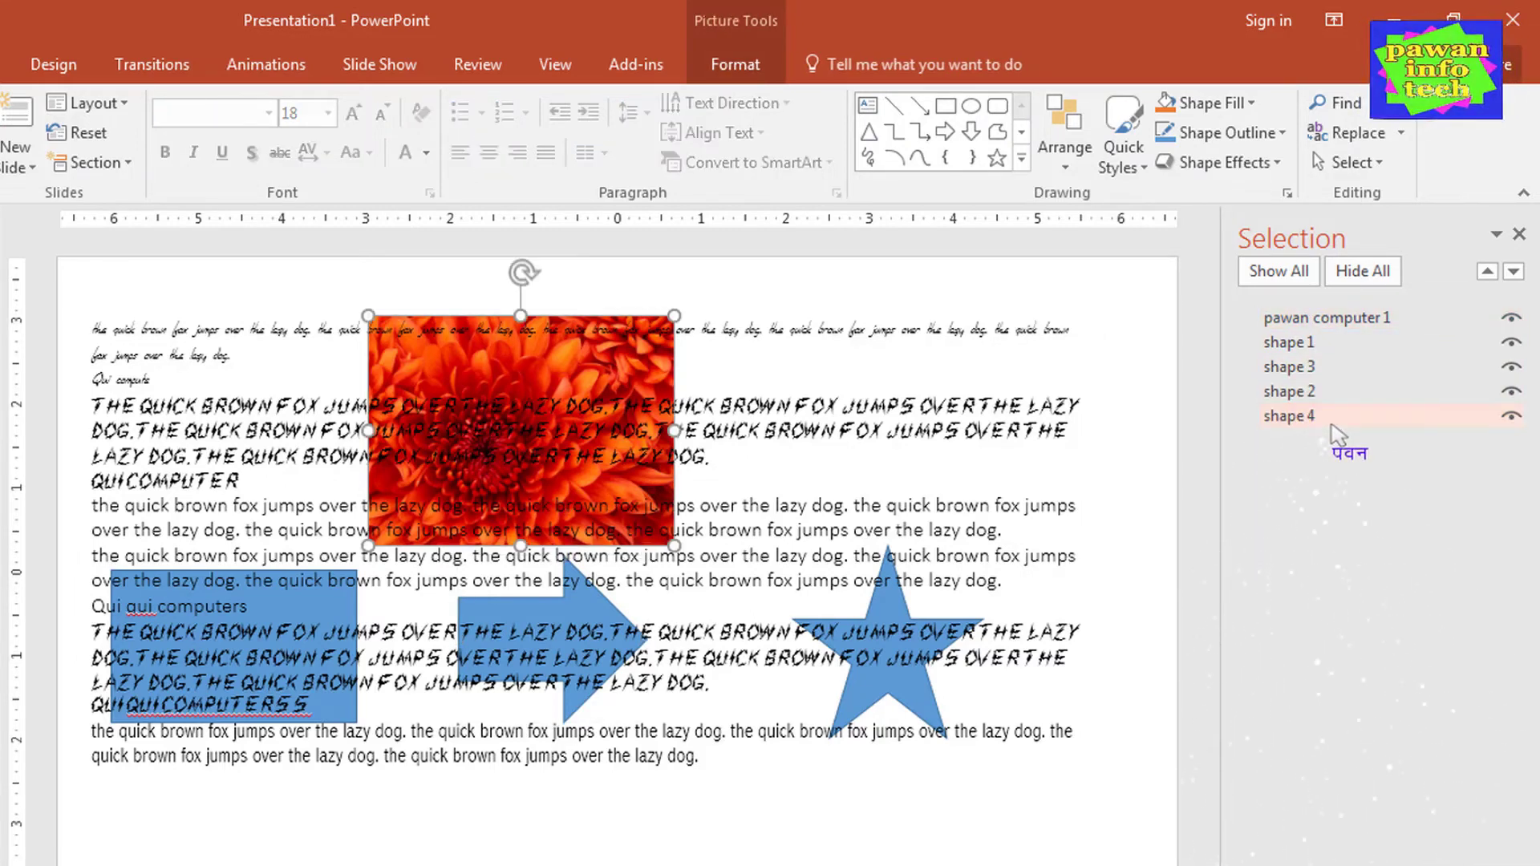
left_click(1487, 271)
left_click(1487, 271)
left_click(1486, 271)
left_click(1486, 271)
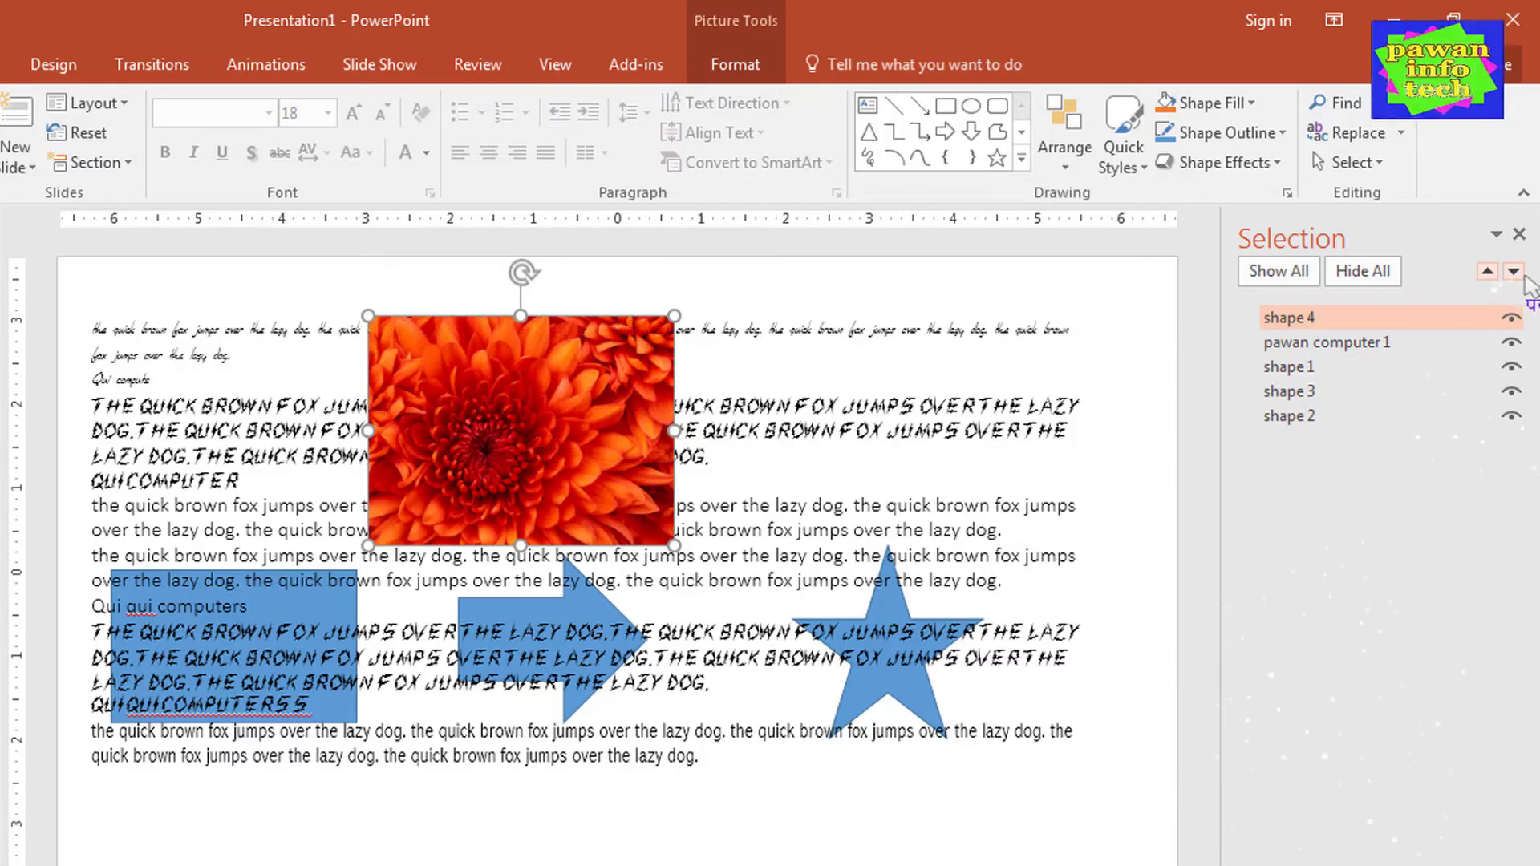
left_click(1513, 271)
left_click(1513, 271)
left_click(1455, 343)
left_click(1513, 271)
left_click(1513, 271)
left_click(1514, 271)
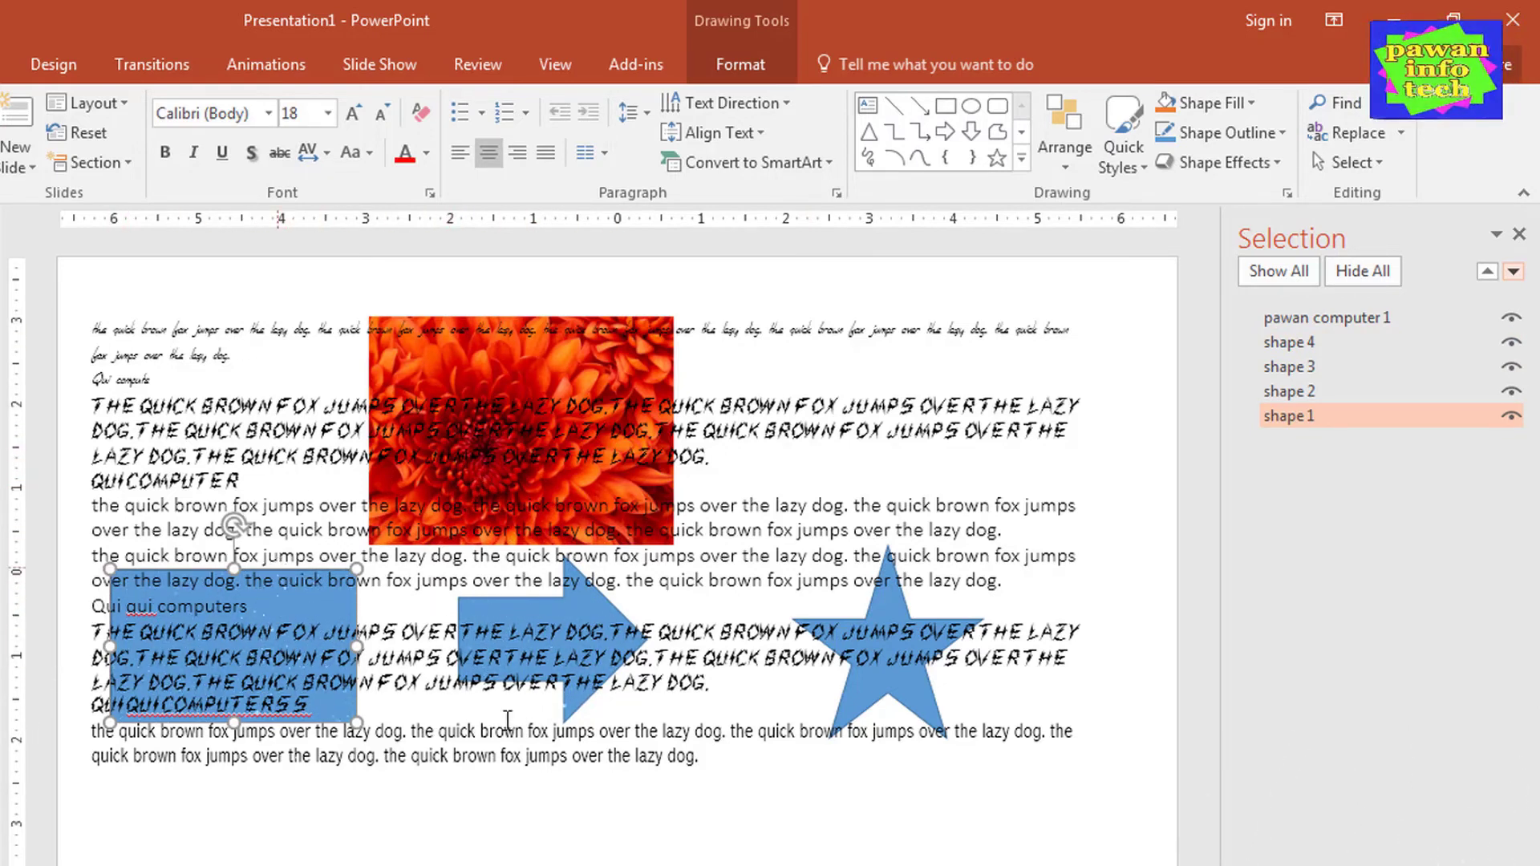
- Hide each of the five objects one by one, then show them all again
left_click(1511, 416)
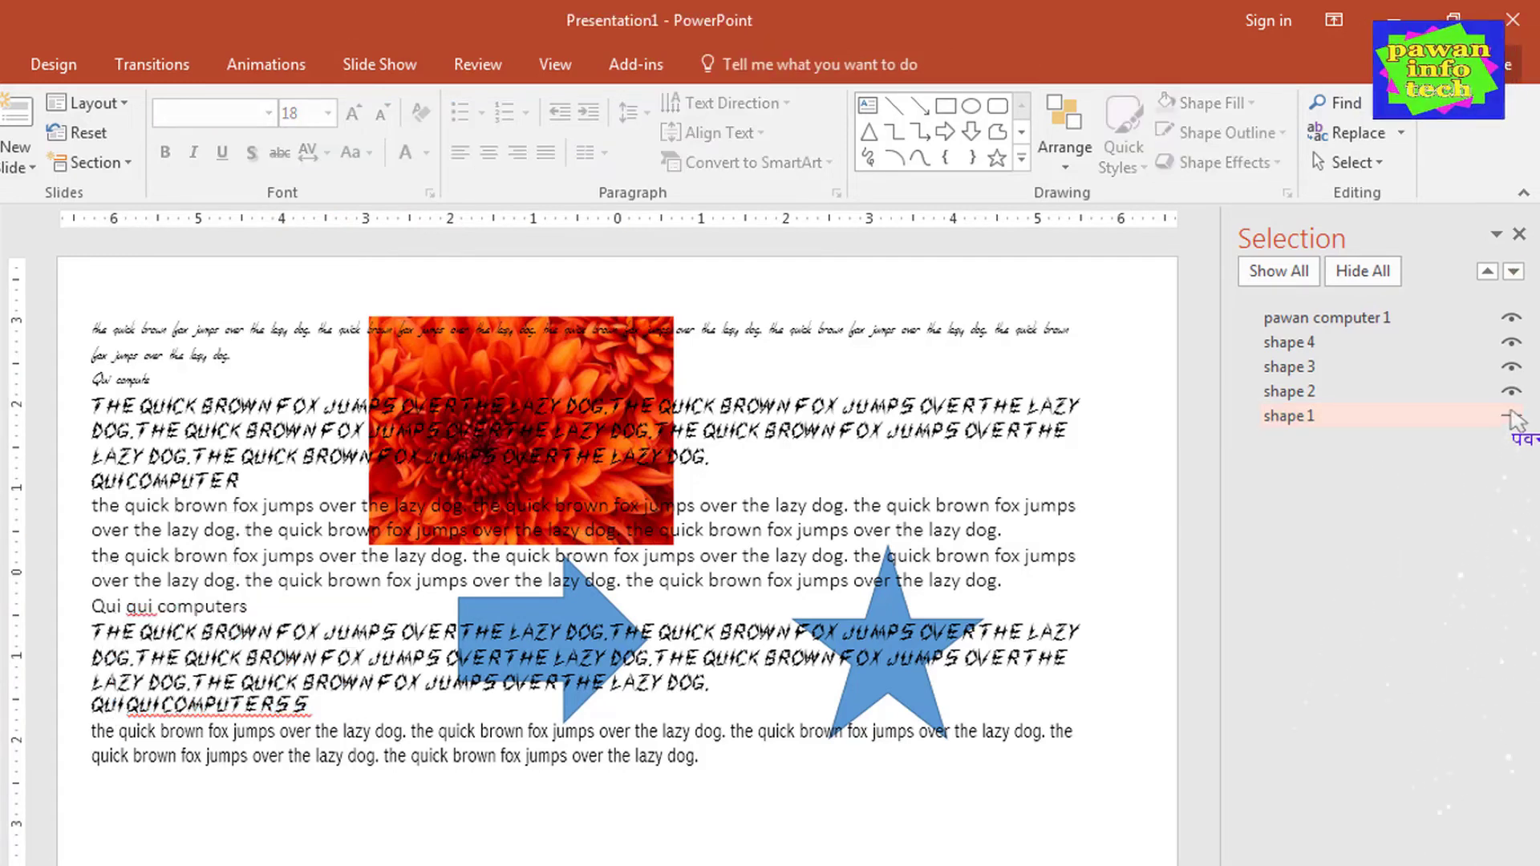
left_click(1510, 391)
left_click(1511, 366)
left_click(1510, 343)
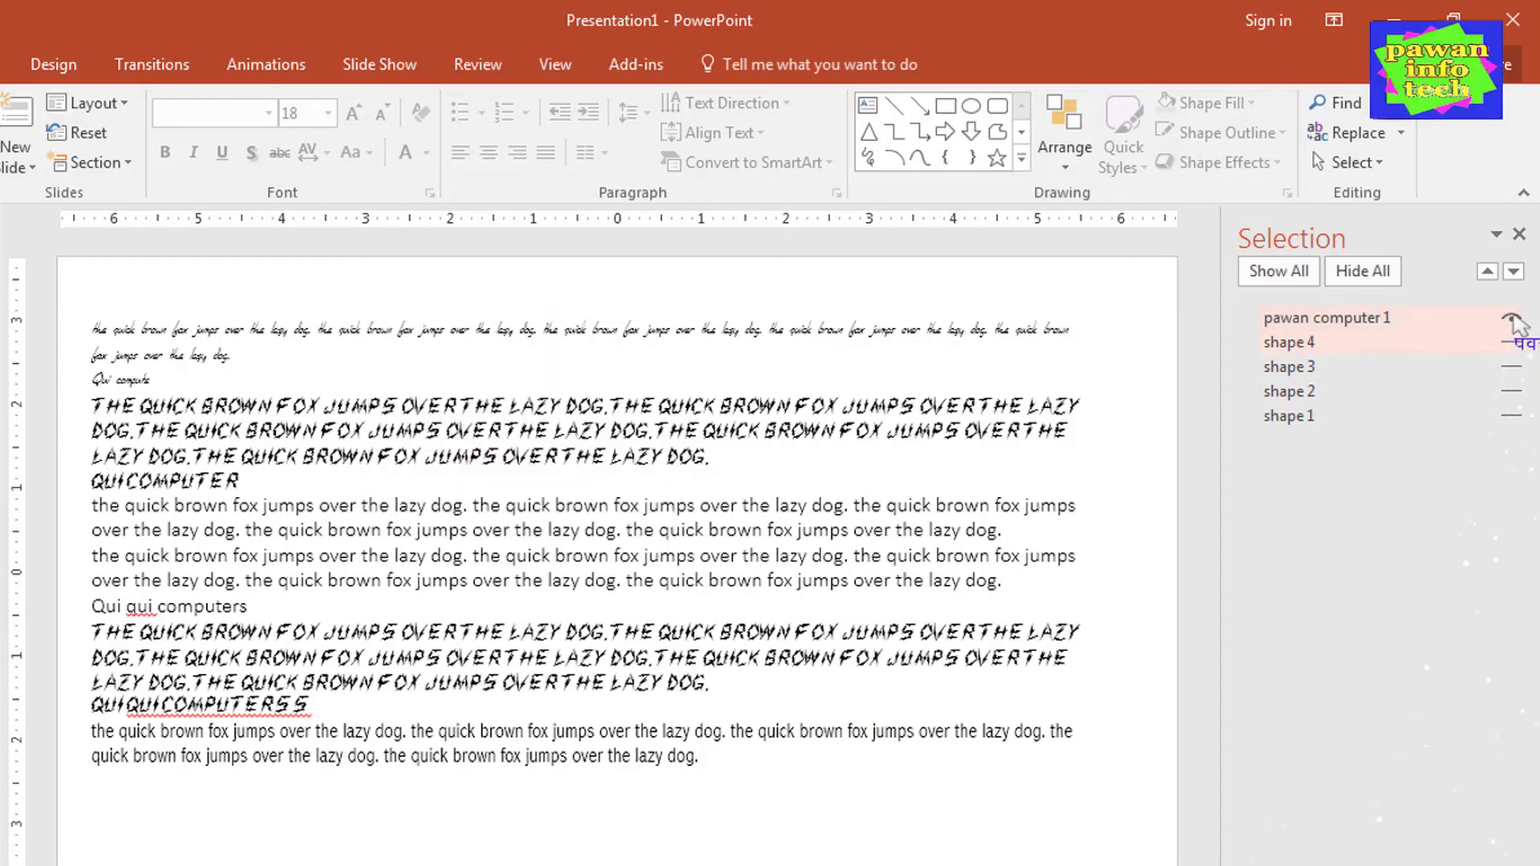
left_click(1510, 317)
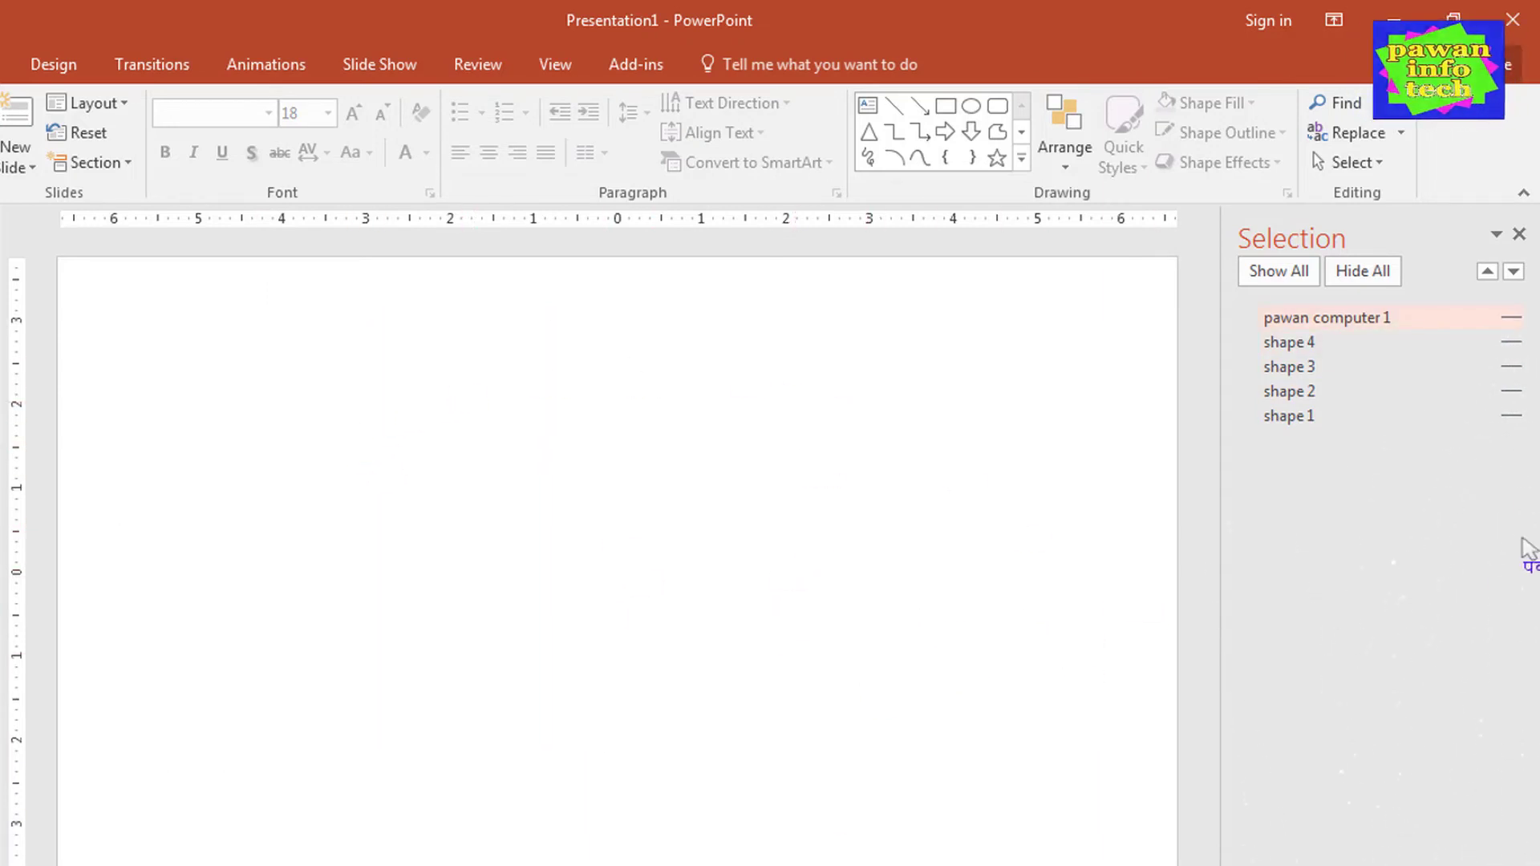
left_click(1511, 416)
left_click(1511, 392)
left_click(1511, 367)
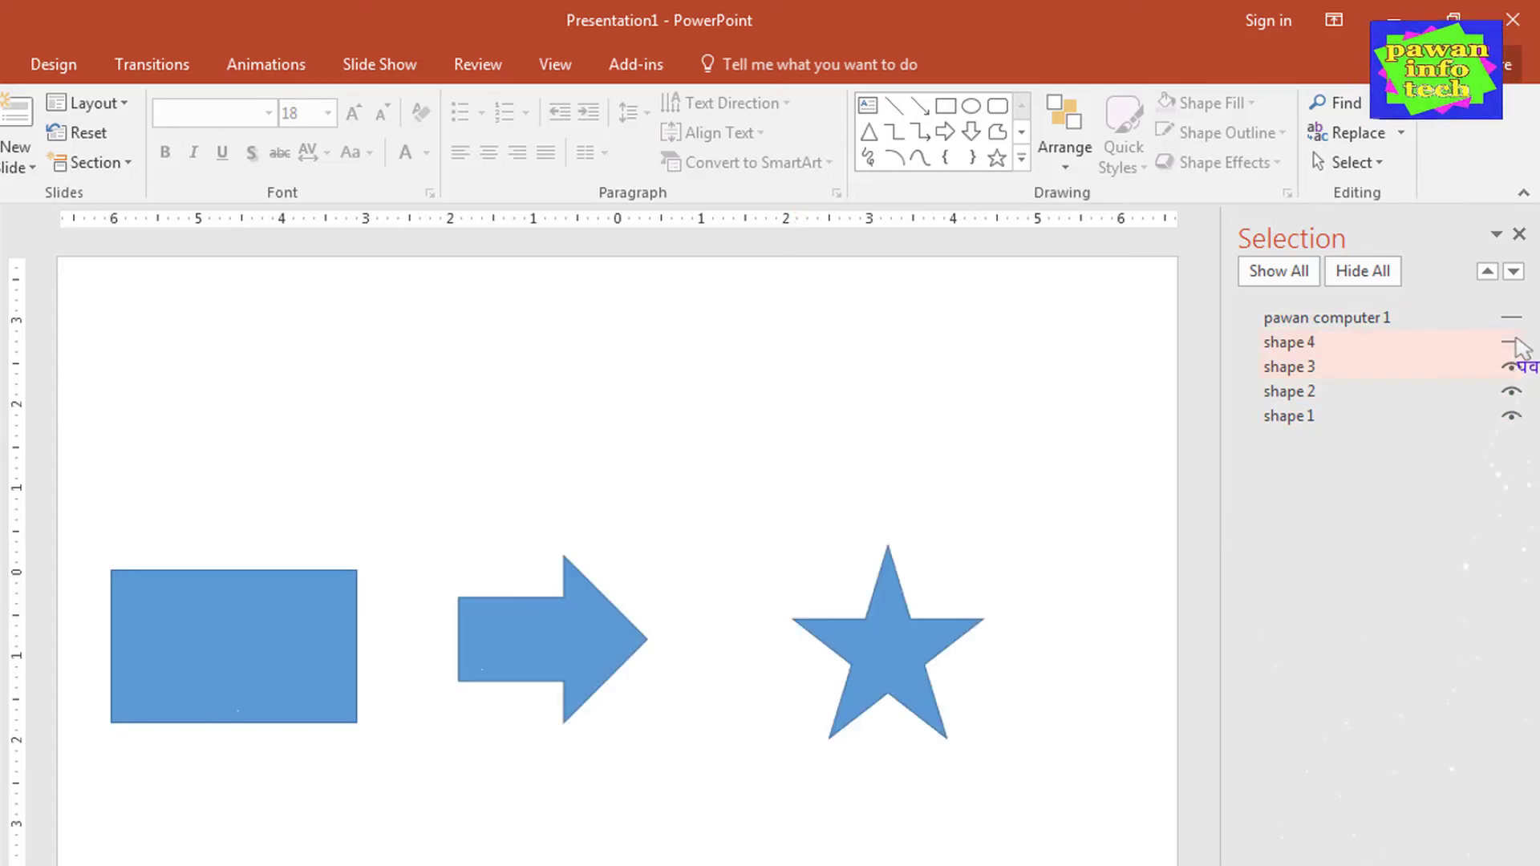
left_click(1511, 343)
left_click(1511, 318)
- Hide the picture and arrow, test Show All and Hide All, end with everything visible, and close the Selection Pane
left_click(1511, 343)
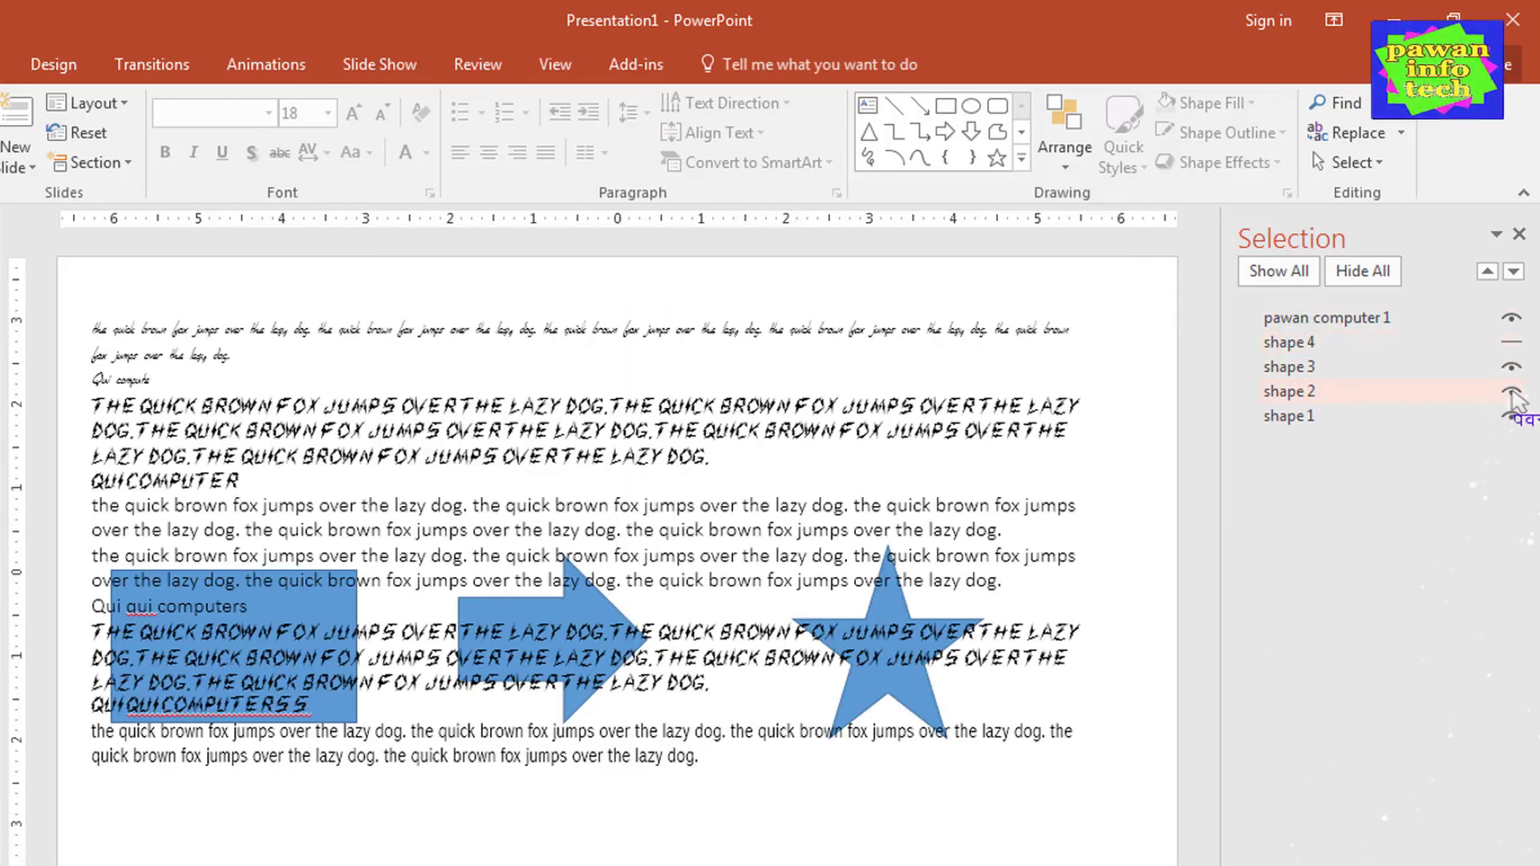
left_click(1511, 391)
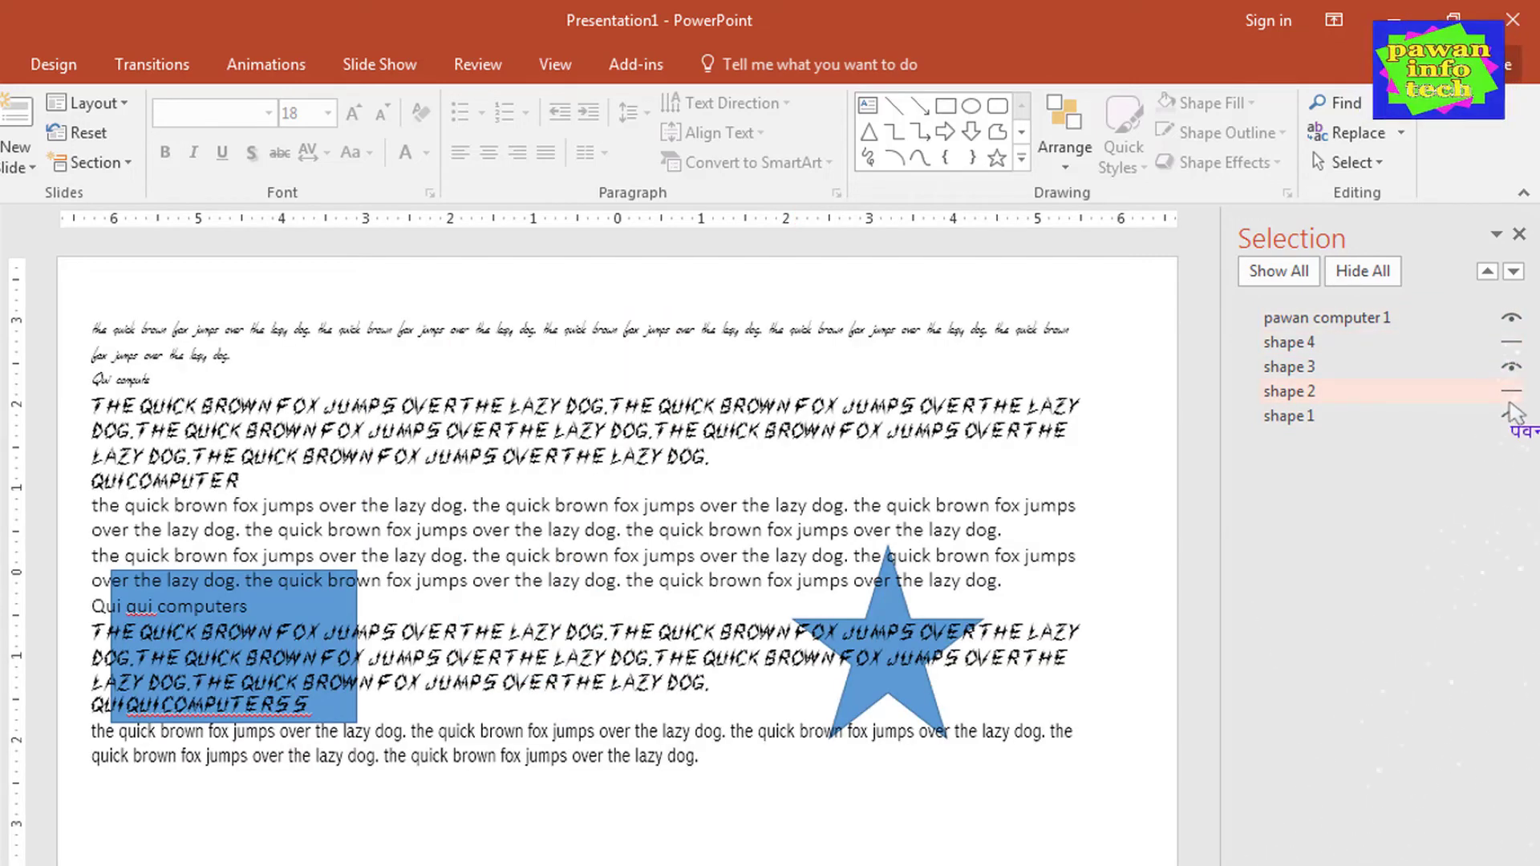
left_click(1279, 271)
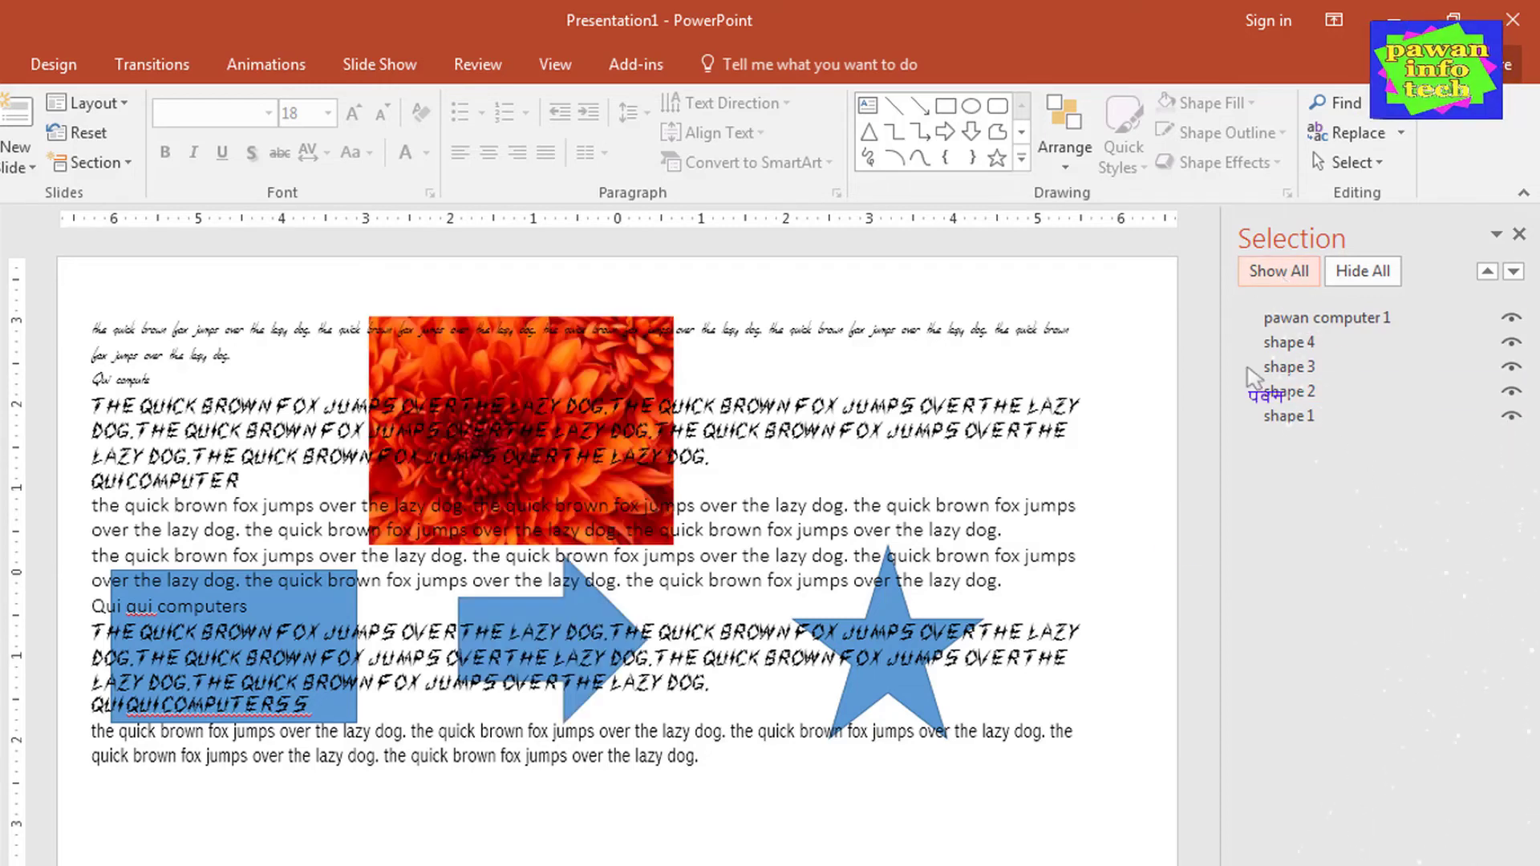
left_click(1362, 271)
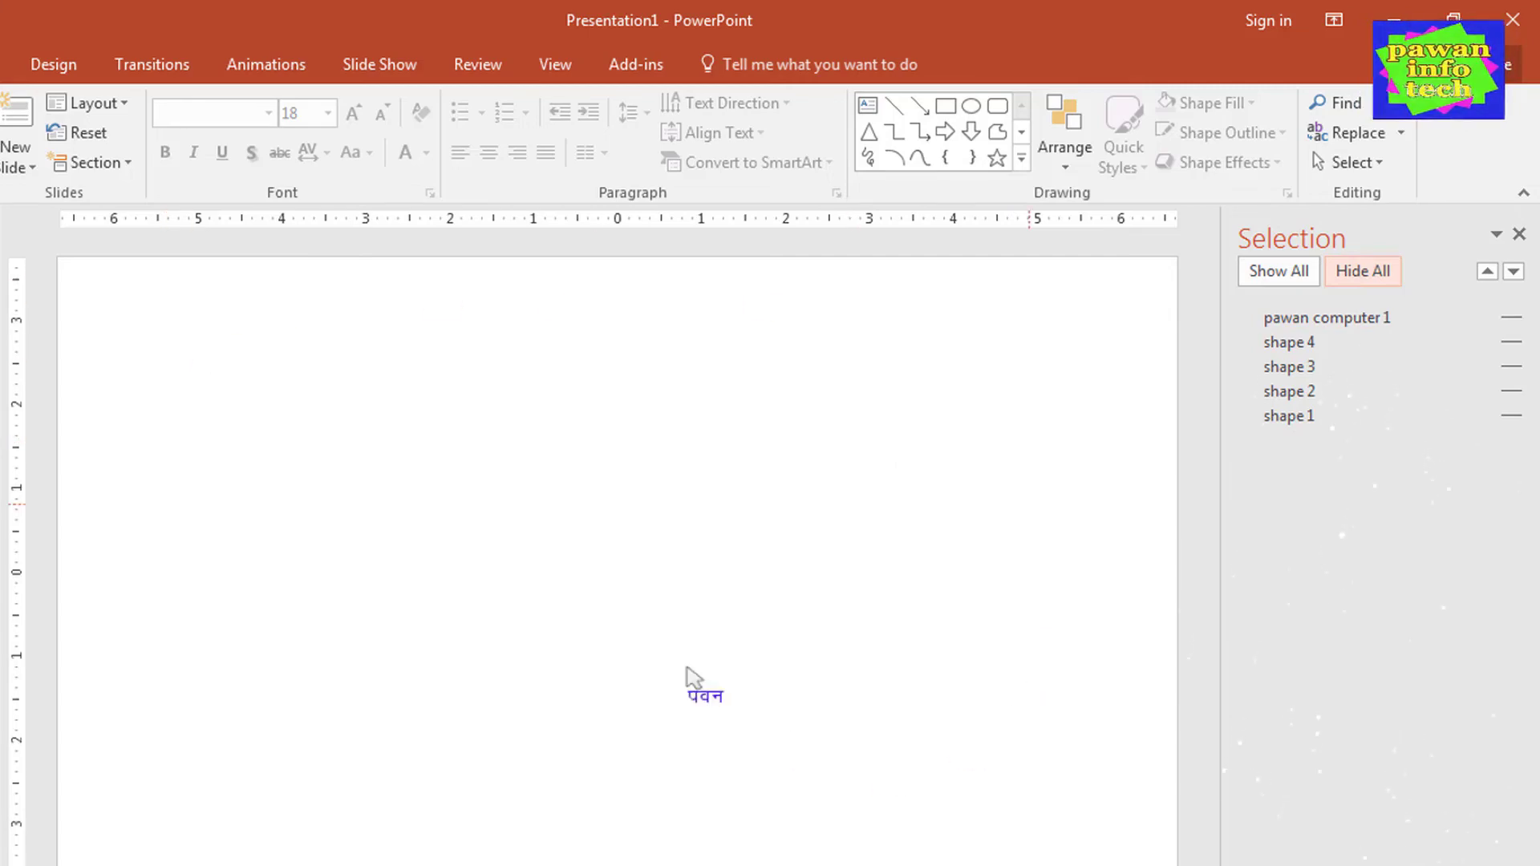
left_click(1289, 277)
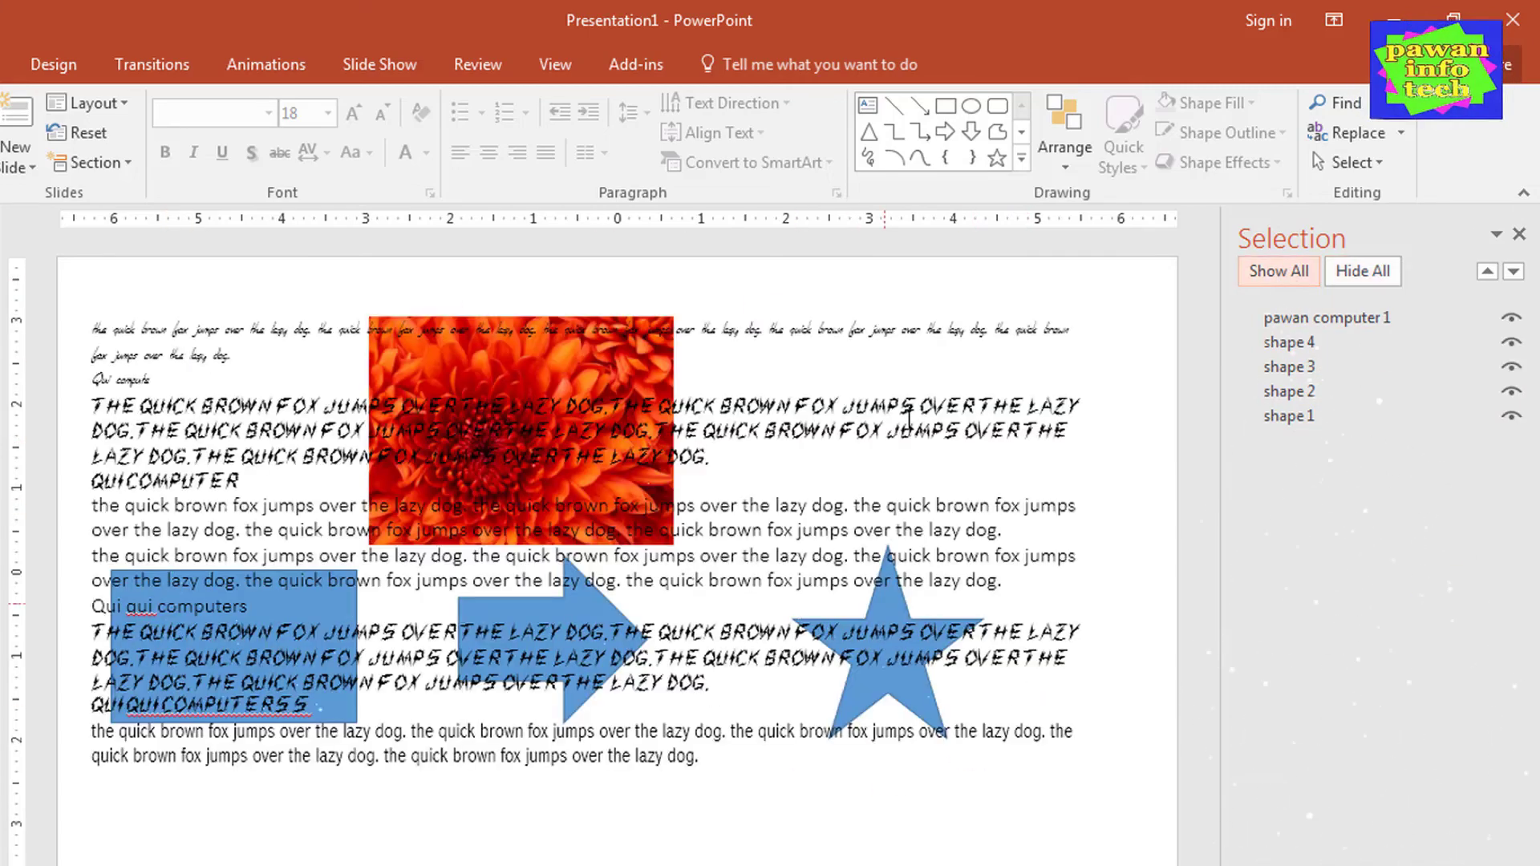
left_click(1519, 234)
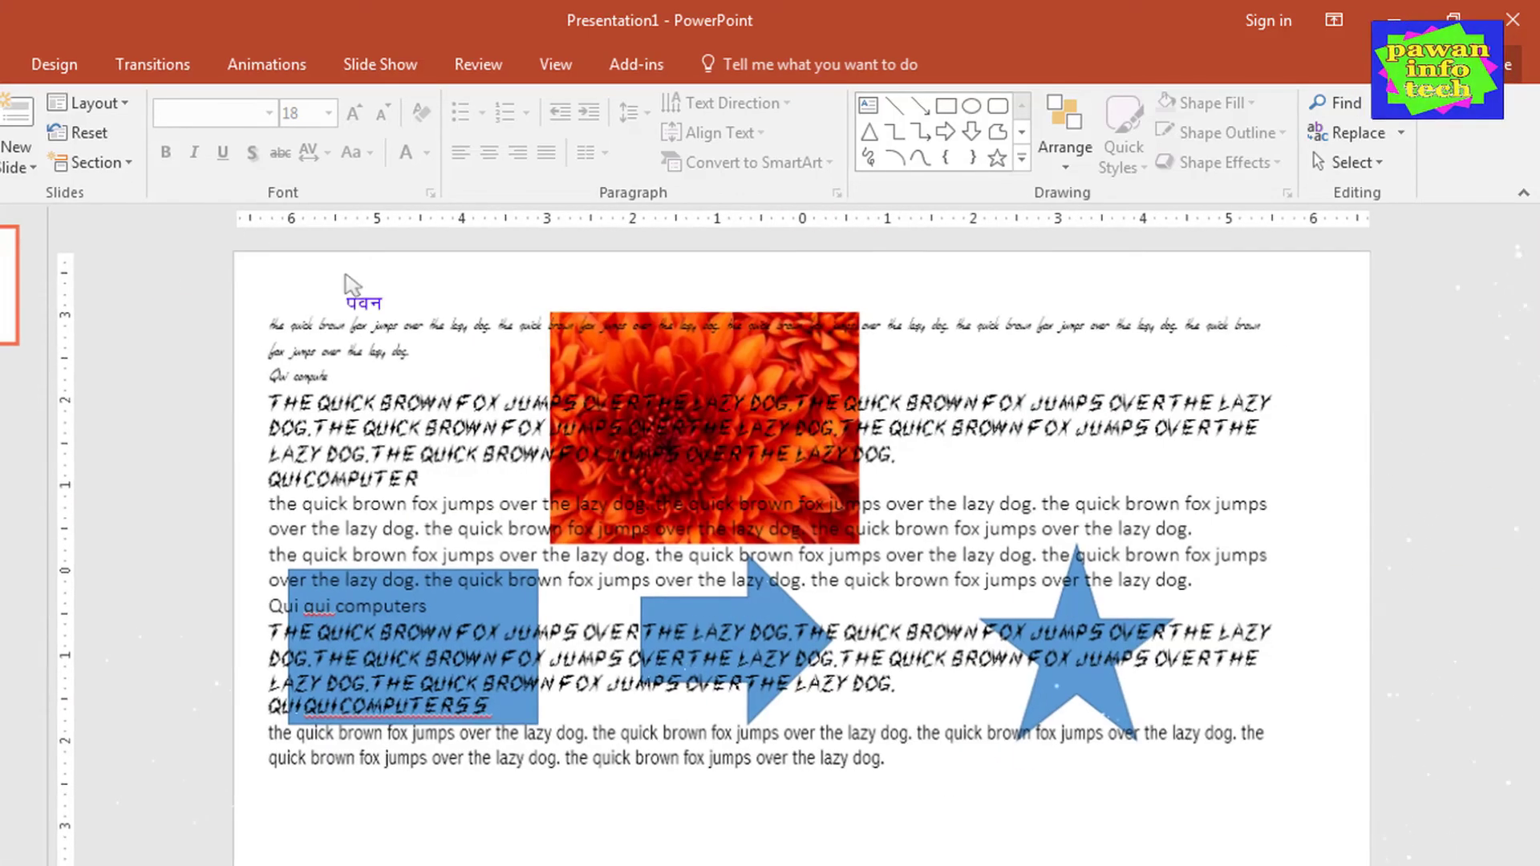